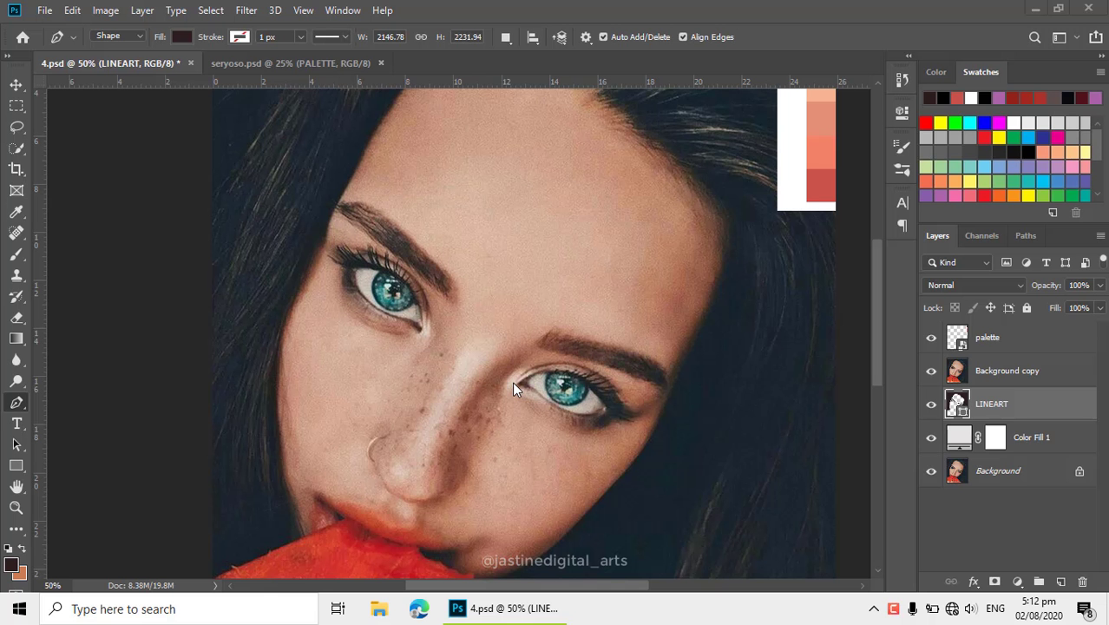
pyautogui.press('v')
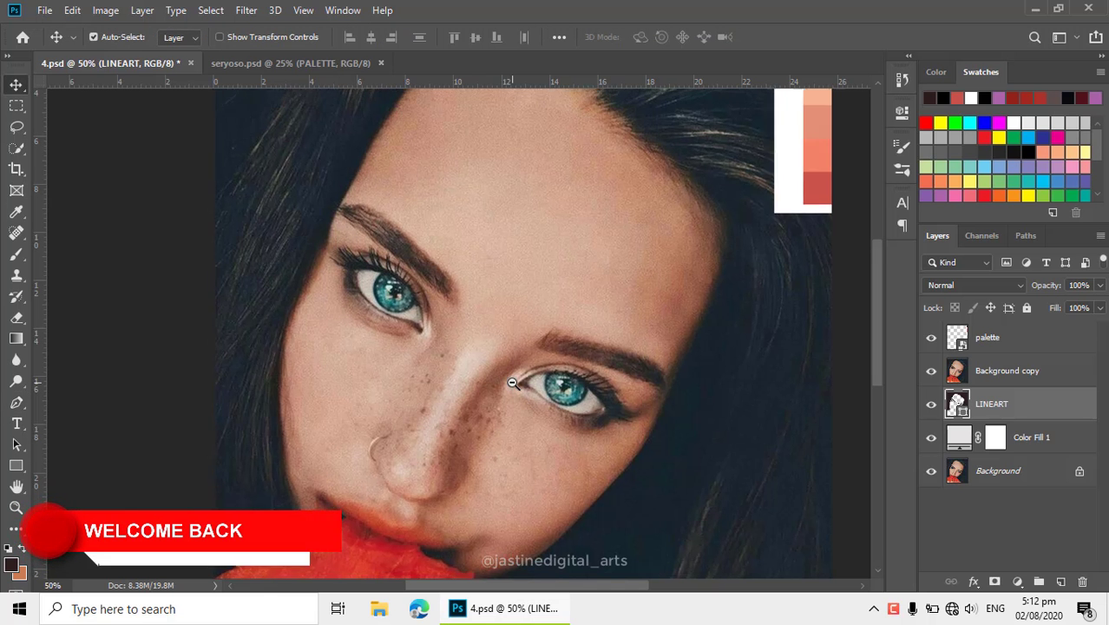
pyautogui.keyDown('ctrl'); pyautogui.keyDown('alt'); pyautogui.click(512, 383); pyautogui.keyUp('alt'); pyautogui.keyUp('ctrl')
pyautogui.moveTo(470, 404); pyautogui.dragTo(448, 342)
pyautogui.keyDown('ctrl'); pyautogui.click(461, 343); pyautogui.keyUp('ctrl')
pyautogui.keyDown('ctrl'); pyautogui.keyDown('alt'); pyautogui.click(448, 345); pyautogui.keyUp('alt'); pyautogui.keyUp('ctrl')
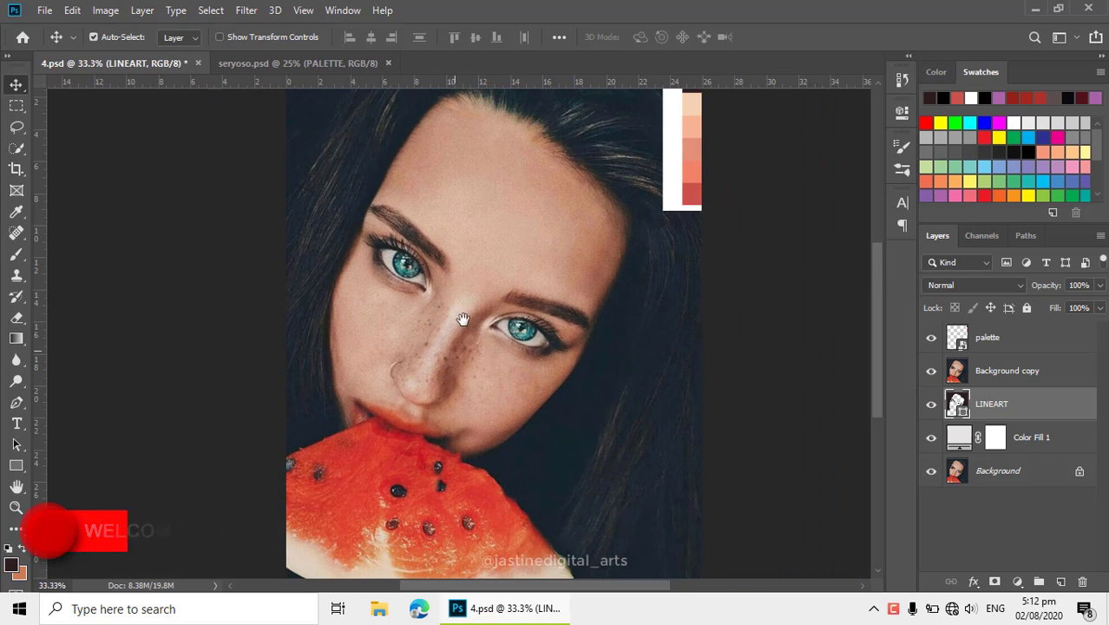
pyautogui.scroll(1, 465, 309)
pyautogui.press('p')
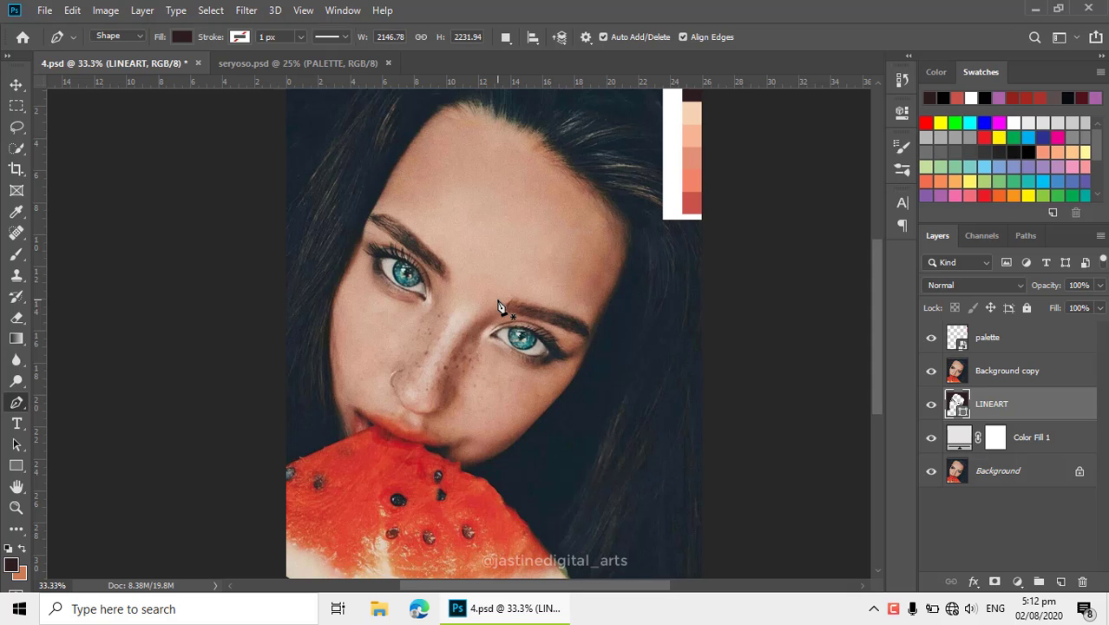
pyautogui.keyDown('ctrl'); pyautogui.click(498, 300); pyautogui.keyUp('ctrl')
pyautogui.moveTo(473, 312); pyautogui.dragTo(508, 314)
pyautogui.keyDown('alt'); pyautogui.click(518, 296); pyautogui.keyUp('alt')
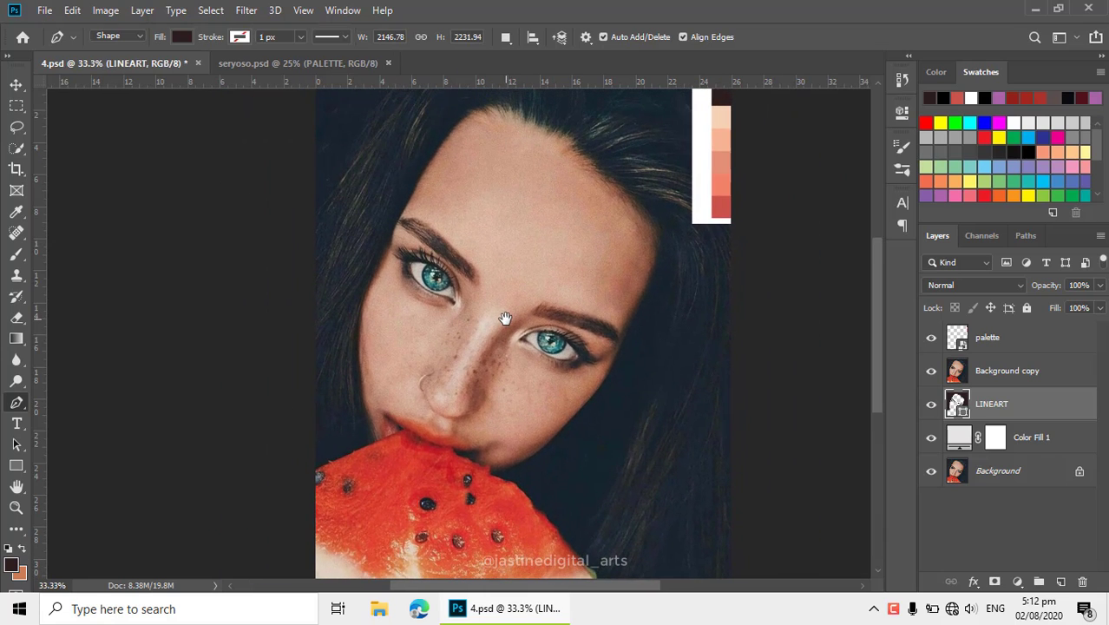
pyautogui.scroll(1, 471, 324)
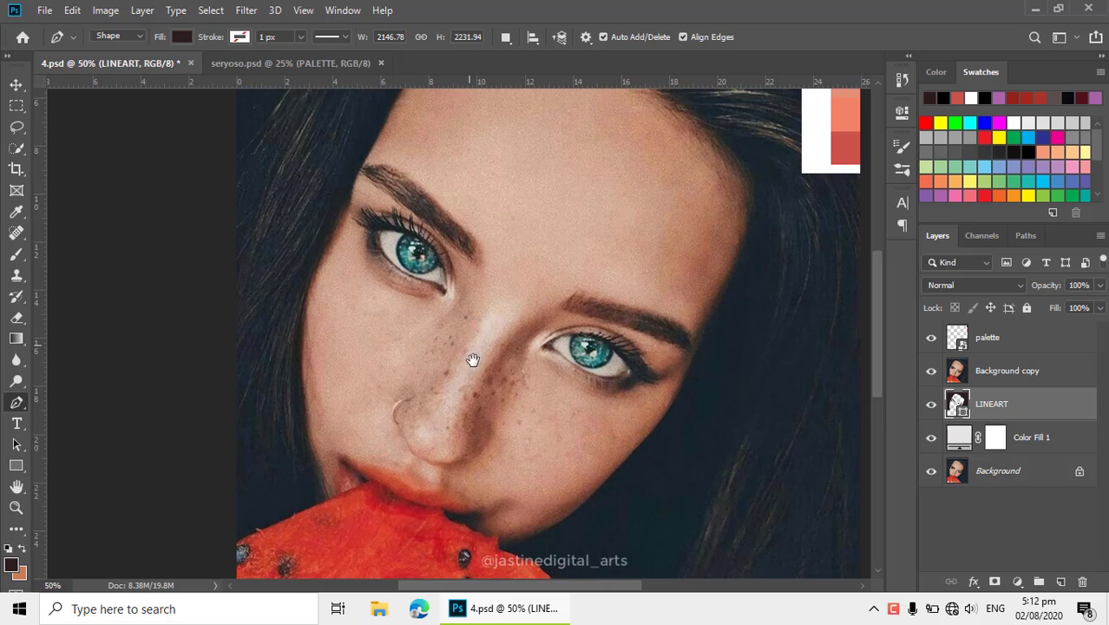
pyautogui.moveTo(470, 362); pyautogui.dragTo(479, 318)
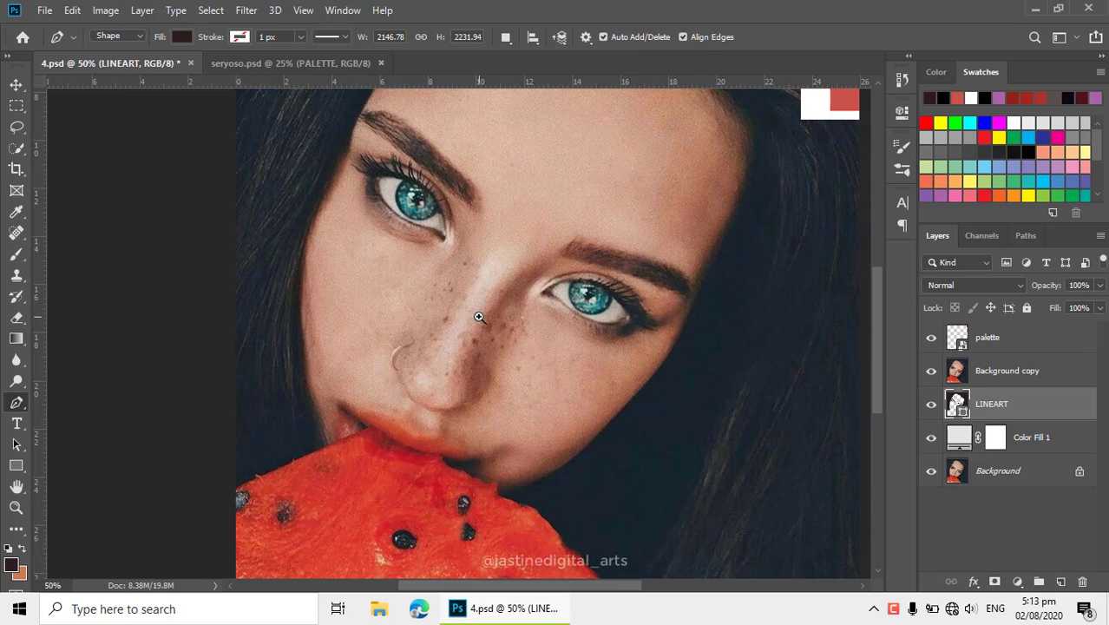
pyautogui.scroll(1, 478, 316)
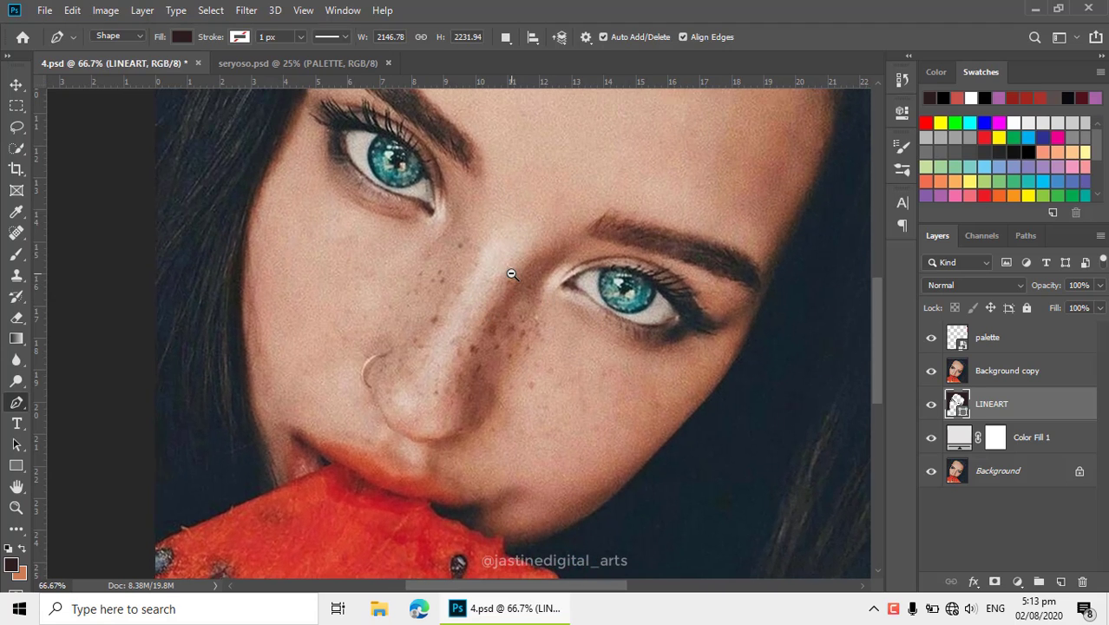
pyautogui.scroll(-2, 512, 274)
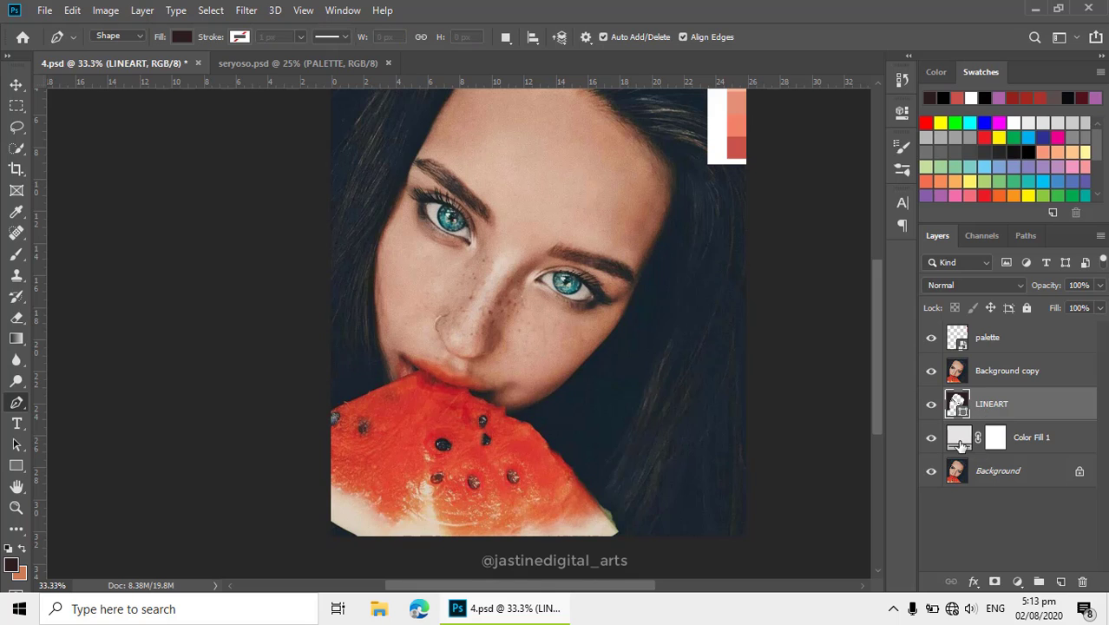
# - Create a new layer directly above Color Fill 1 and rename it BASE
pyautogui.click(961, 444)
pyautogui.click(1060, 581)
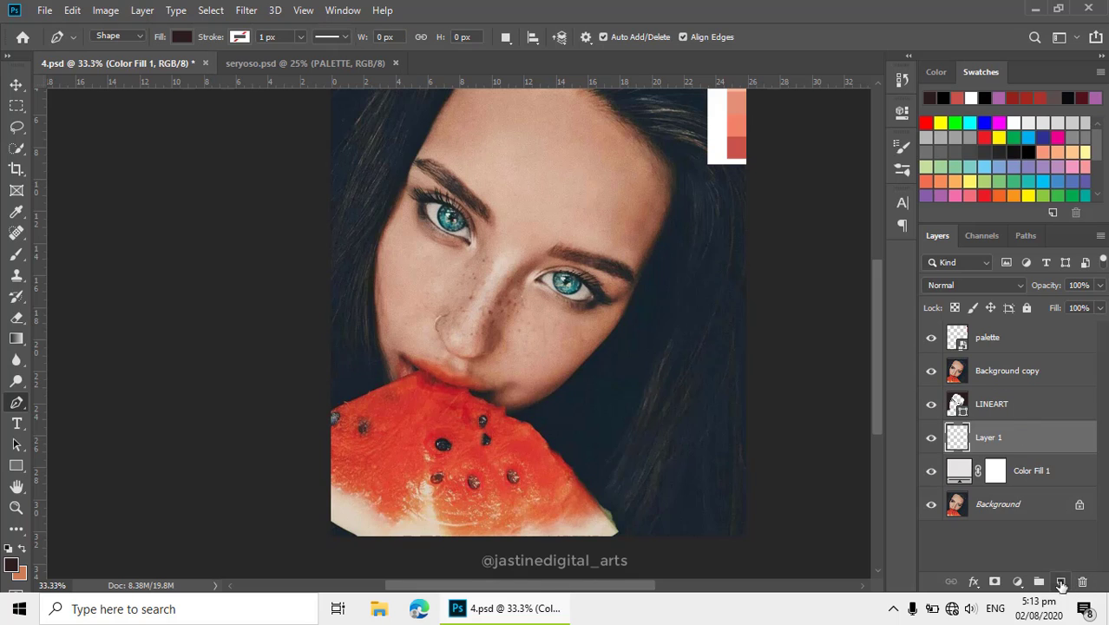
pyautogui.doubleClick(989, 437)
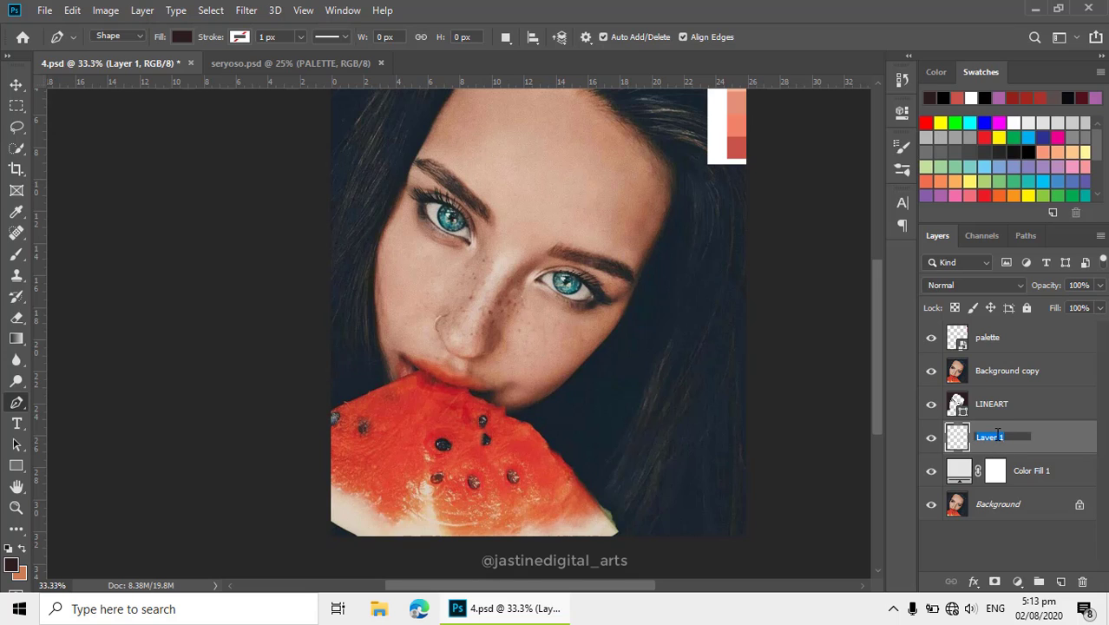
pyautogui.write('BASE')
pyautogui.press('Return')
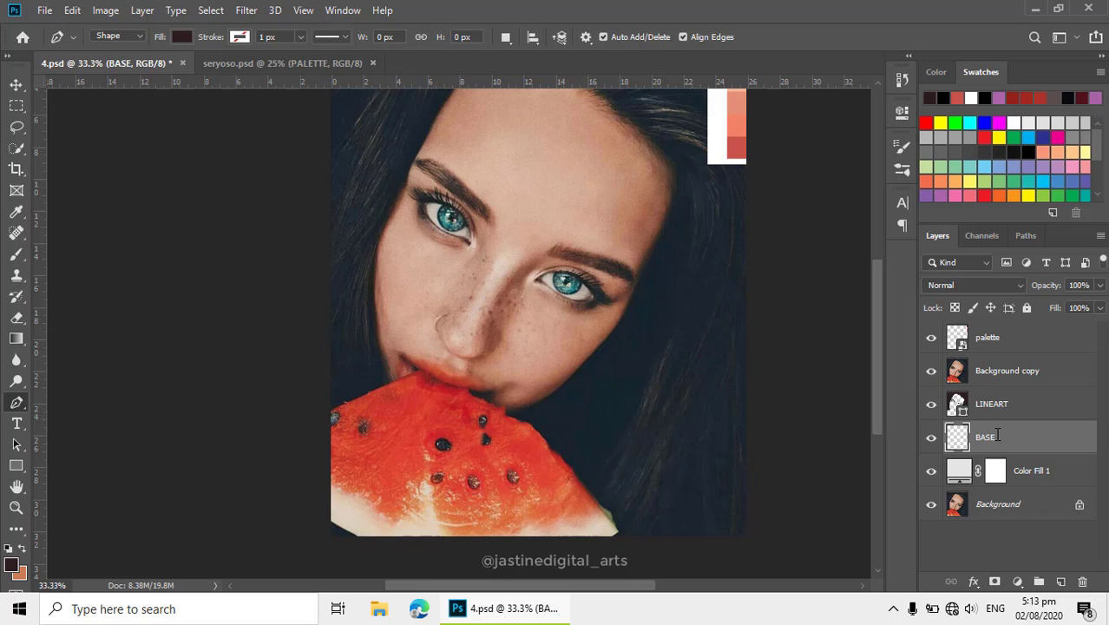
# - Hide the Background copy layer and sample the lightest peach skin tone from the palette as the foreground colour
pyautogui.moveTo(648, 331); pyautogui.dragTo(697, 358)
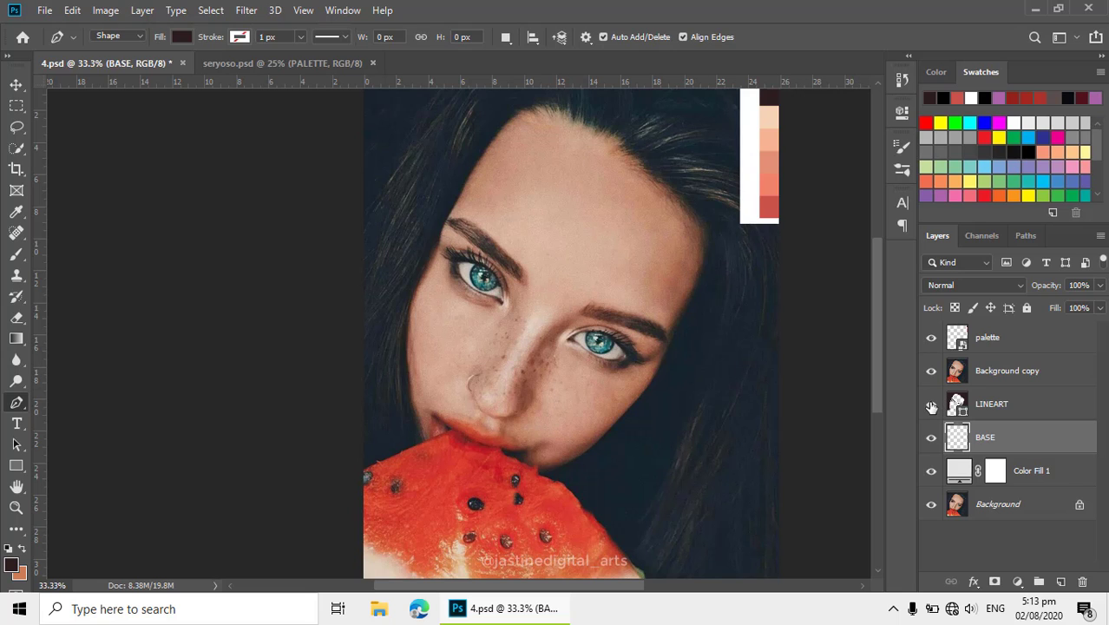
pyautogui.click(931, 373)
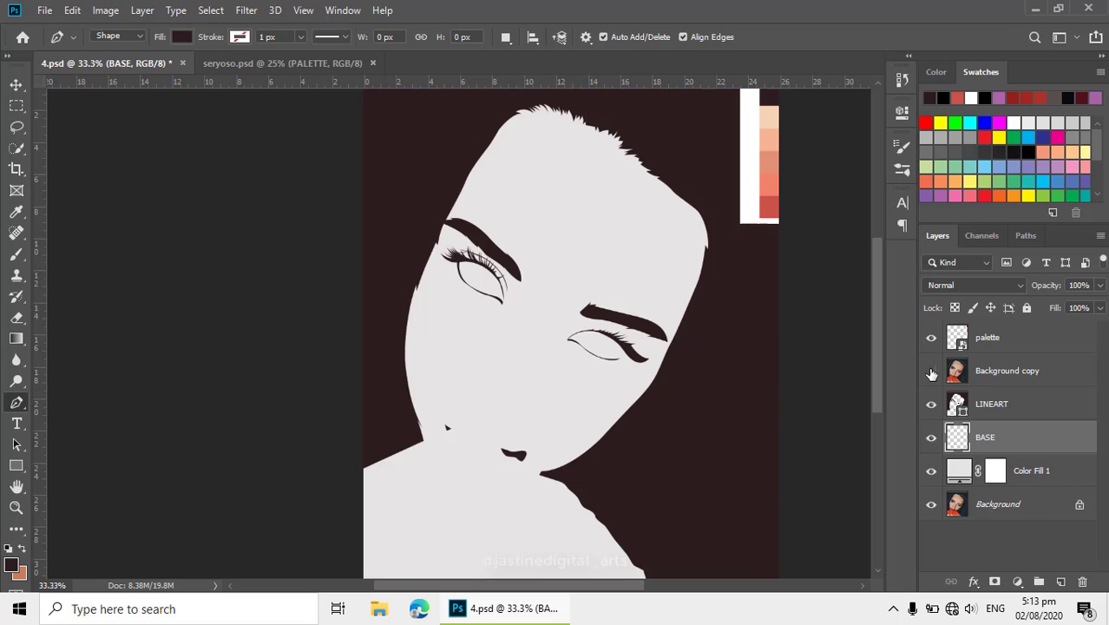
pyautogui.keyDown('alt'); pyautogui.click(469, 371); pyautogui.keyUp('alt')
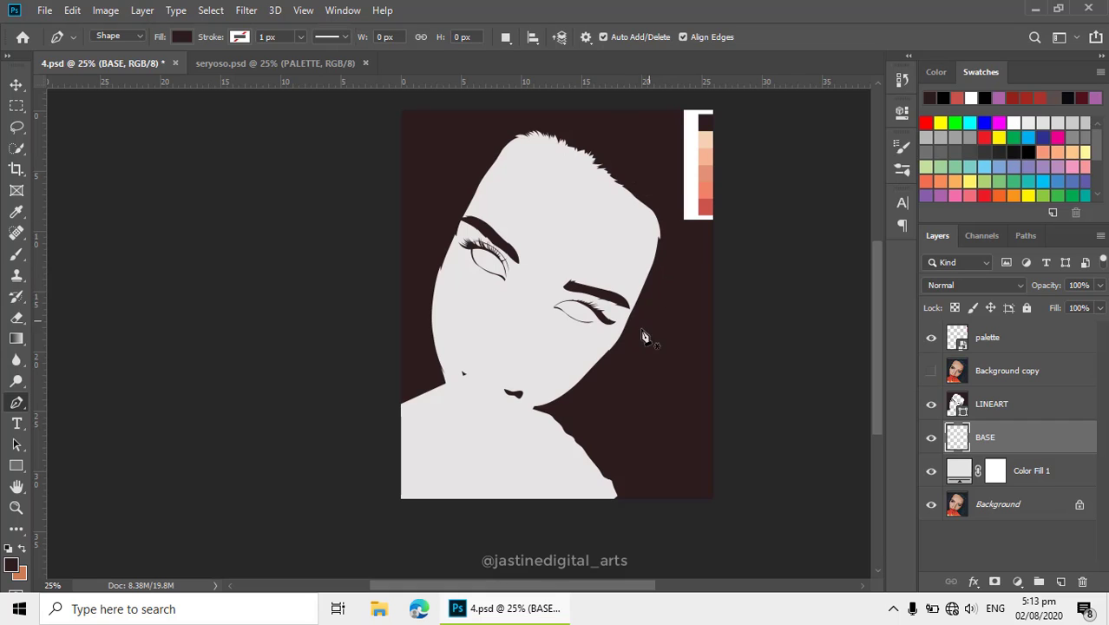
pyautogui.press('i')
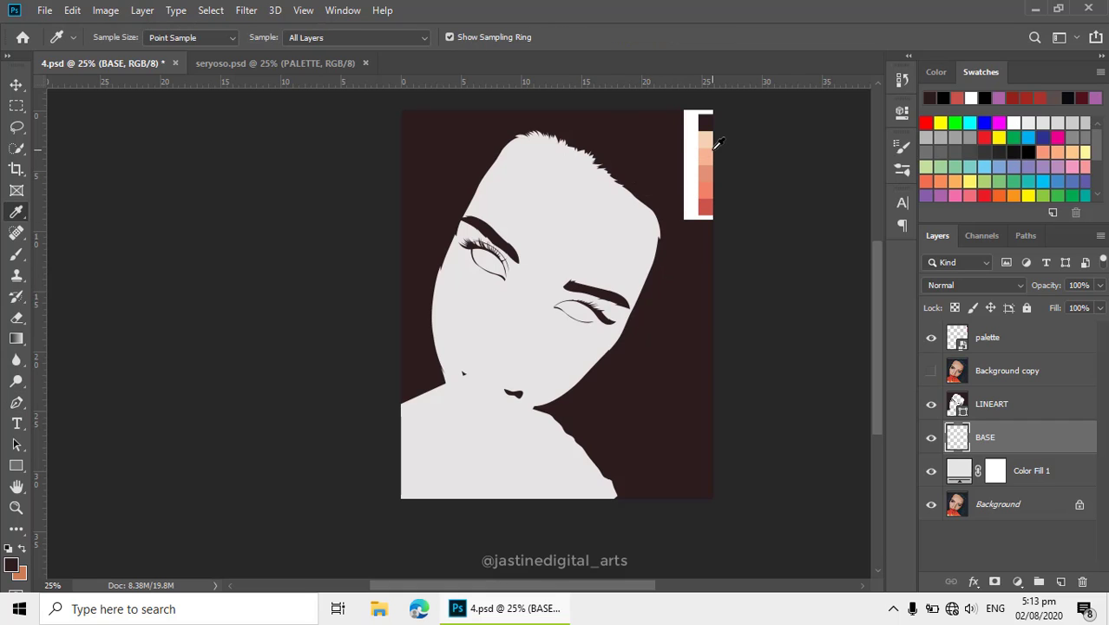
pyautogui.click(707, 139)
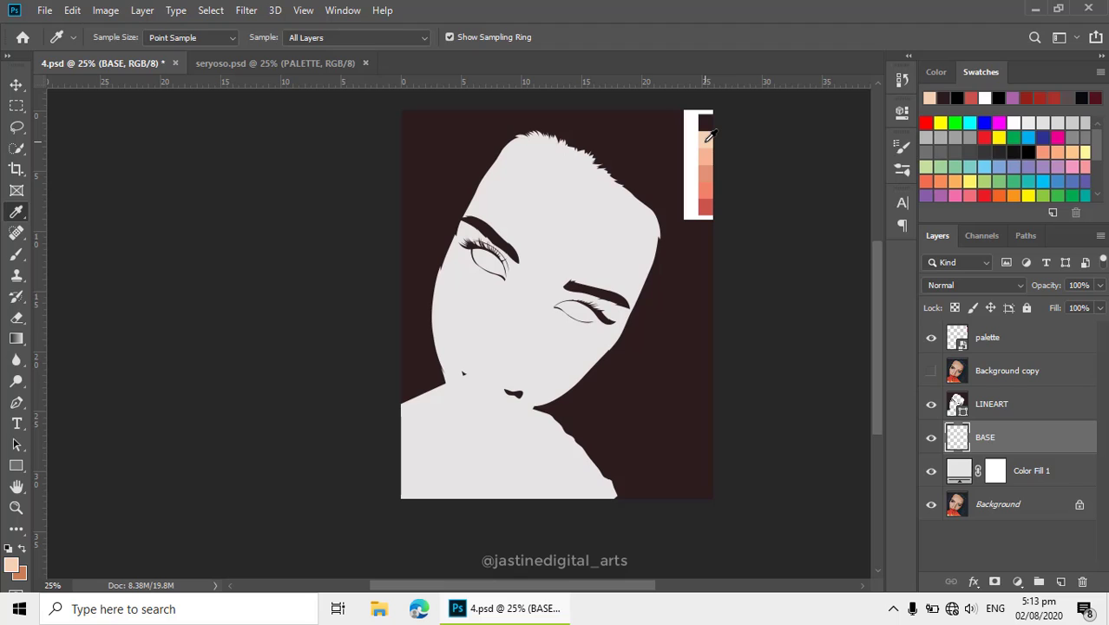
# - Draw a closed peach Pen shape on the BASE layer, loosely enclosing the whole face and the watermelon beneath the lineart
pyautogui.press('p')
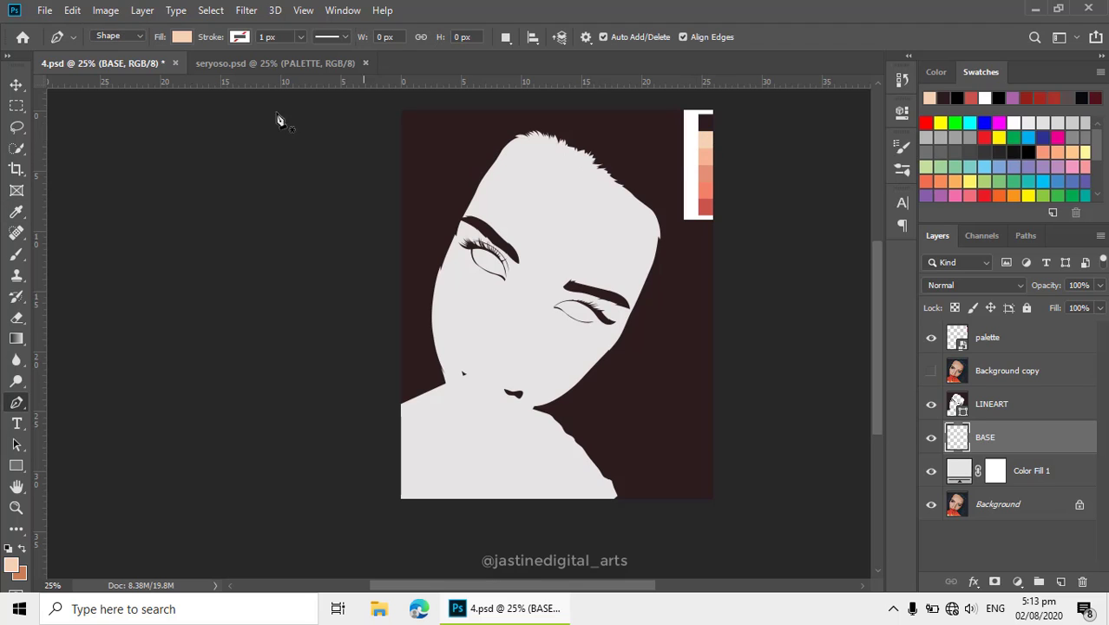
pyautogui.click(556, 120)
pyautogui.moveTo(446, 169); pyautogui.dragTo(420, 228)
pyautogui.moveTo(389, 420); pyautogui.dragTo(375, 443)
pyautogui.moveTo(464, 523); pyautogui.dragTo(579, 535)
pyautogui.moveTo(663, 443); pyautogui.dragTo(652, 389)
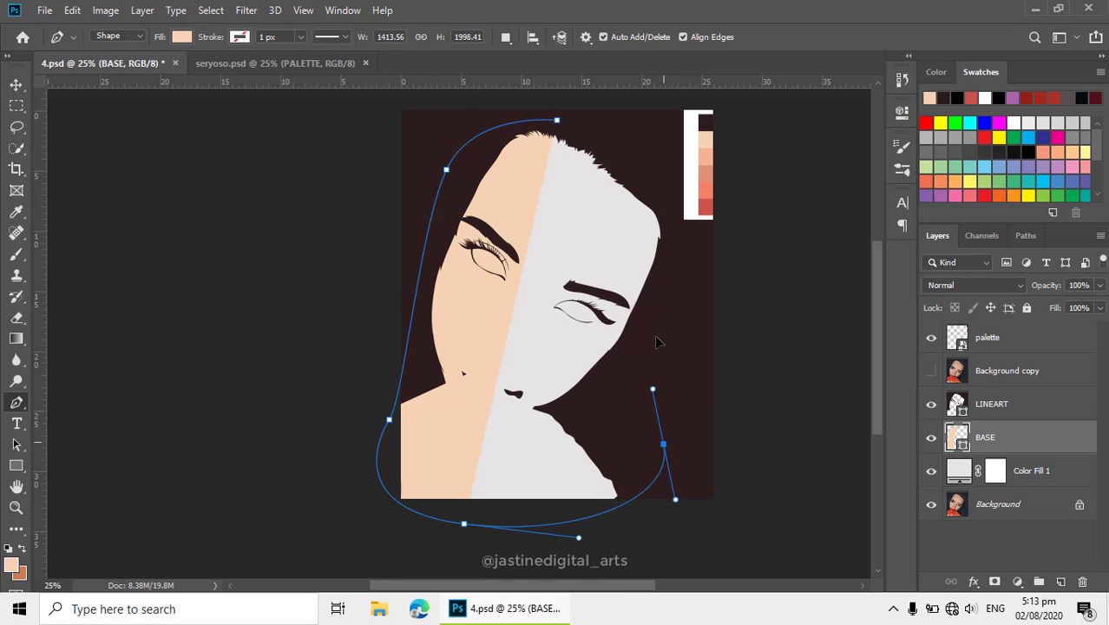
pyautogui.moveTo(664, 313); pyautogui.dragTo(675, 283)
pyautogui.click(667, 185)
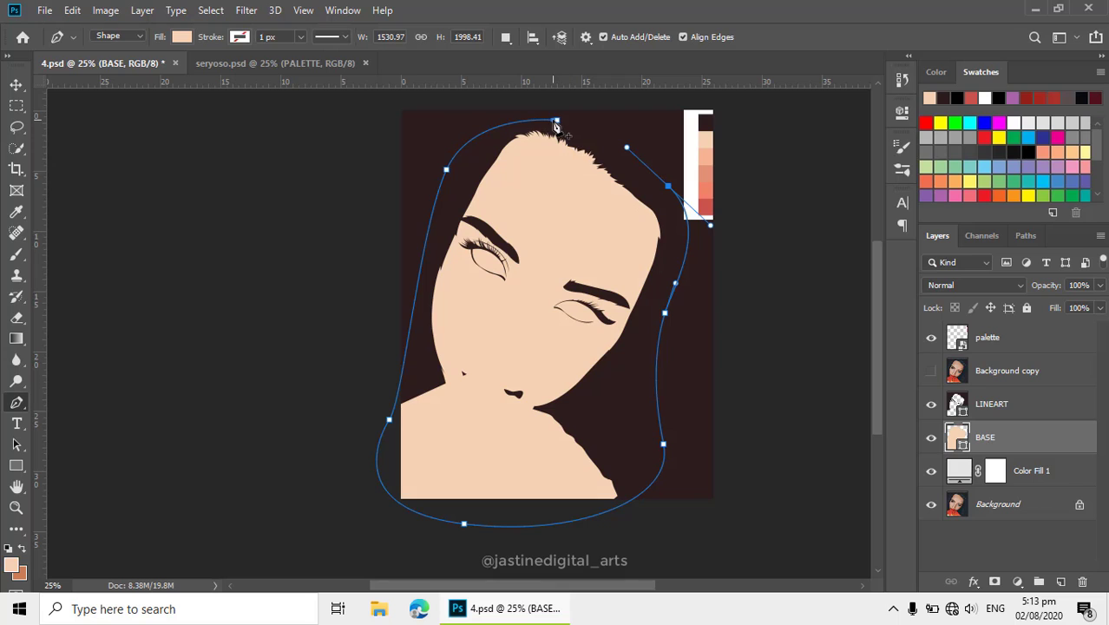
pyautogui.moveTo(556, 120); pyautogui.dragTo(519, 123)
pyautogui.keyDown('ctrl'); pyautogui.click(554, 197); pyautogui.keyUp('ctrl')
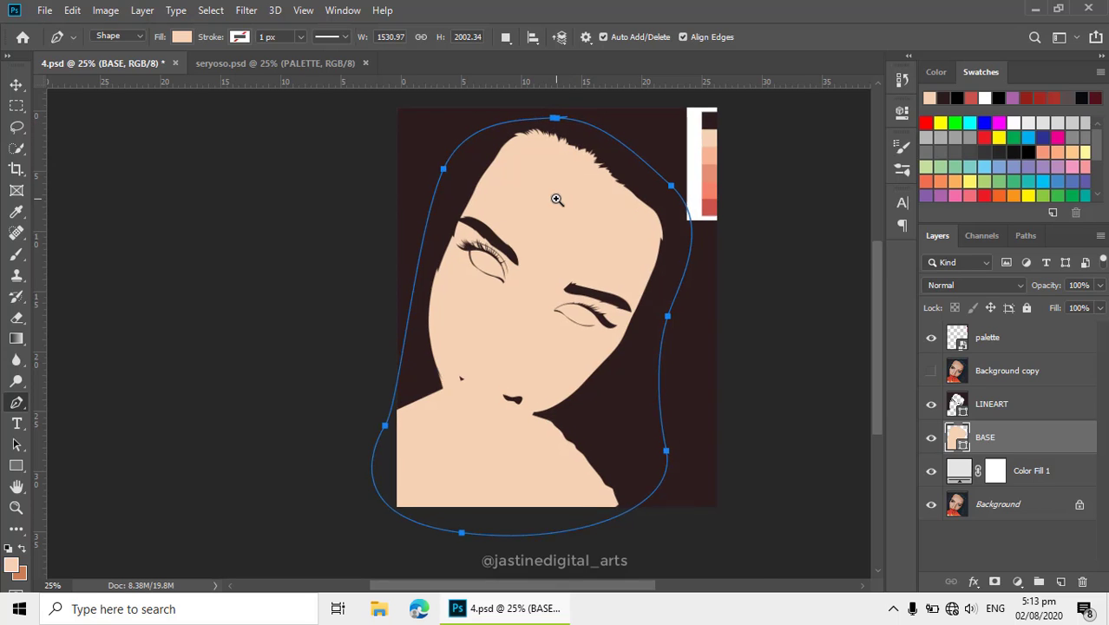
pyautogui.keyDown('alt'); pyautogui.click(548, 299); pyautogui.keyUp('alt')
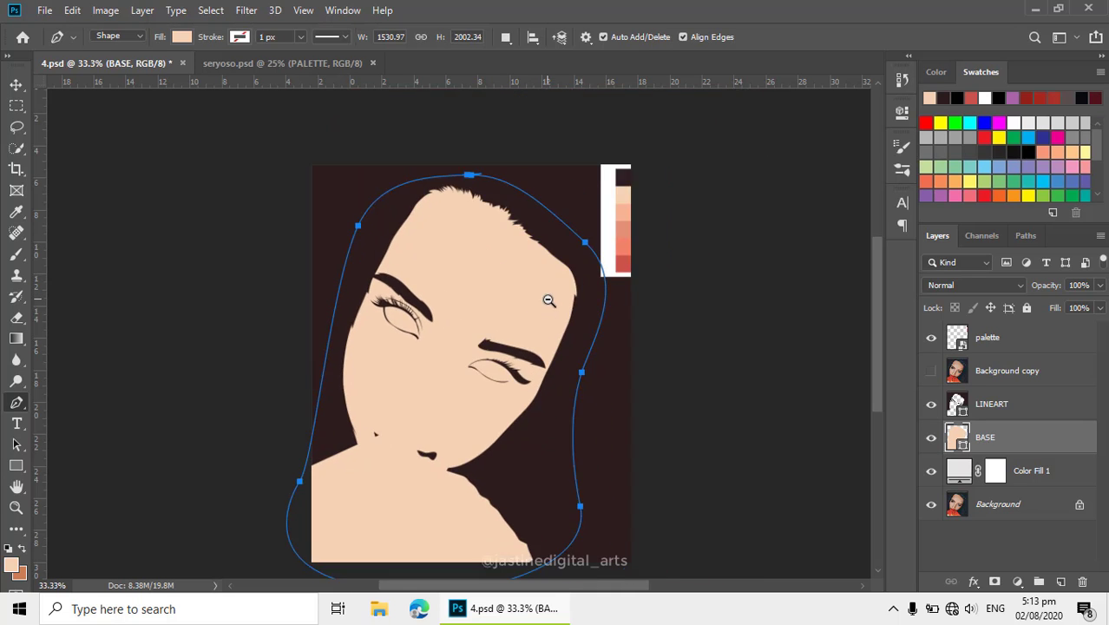
pyautogui.keyDown('ctrl'); pyautogui.click(520, 296); pyautogui.keyUp('ctrl')
pyautogui.scroll(1, 486, 334)
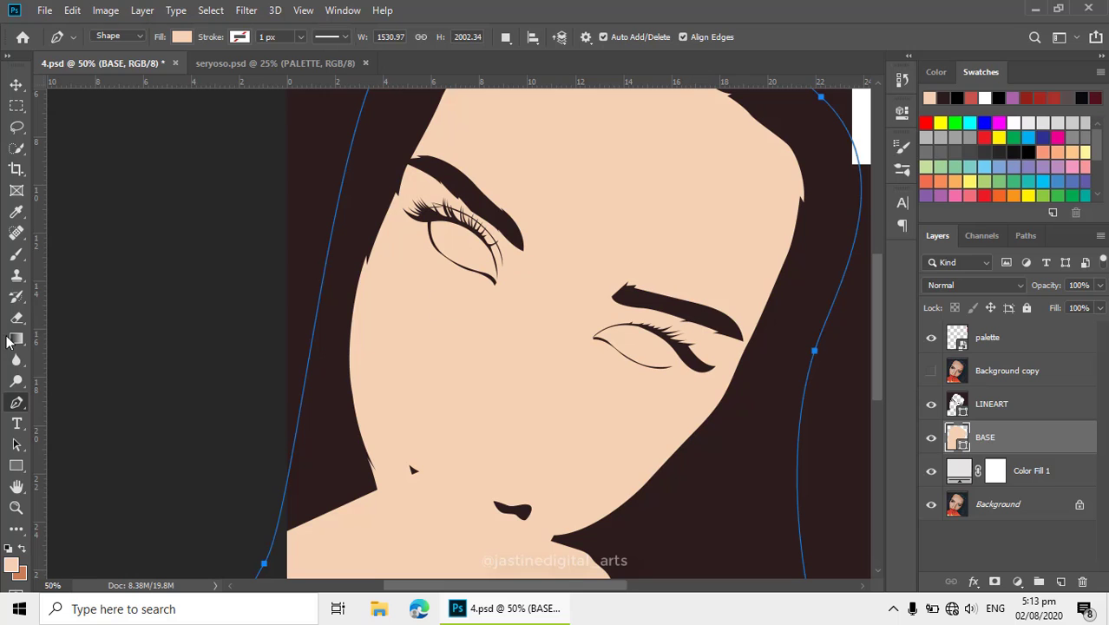
pyautogui.scroll(-1, 557, 288)
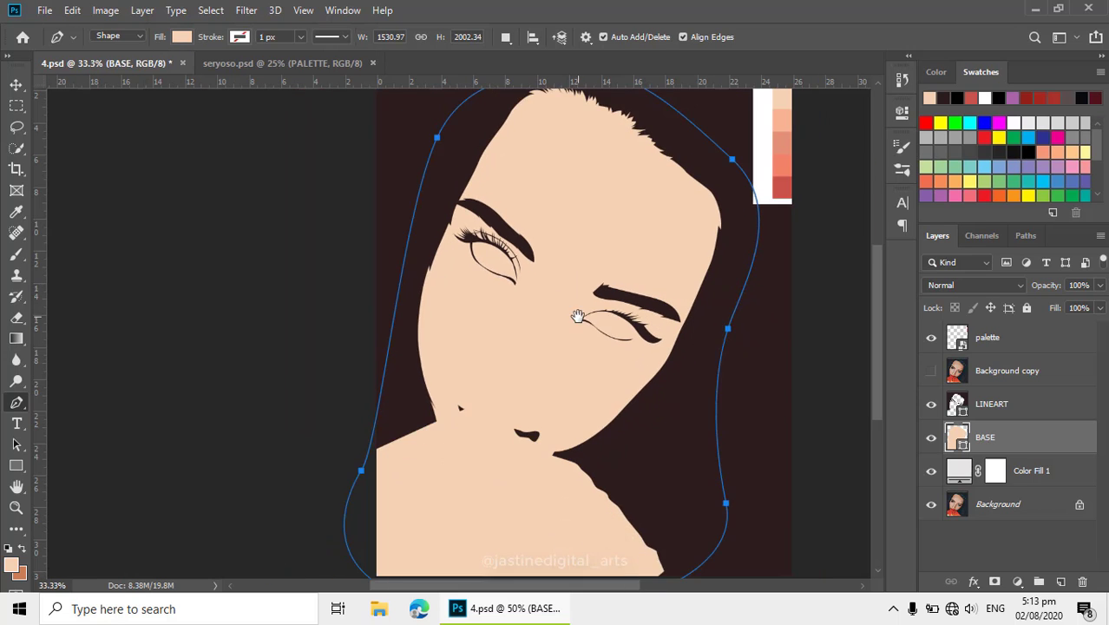
pyautogui.moveTo(557, 288)
pyautogui.mouseDown()
pyautogui.moveTo(510, 335)
pyautogui.moveTo(555, 309)
pyautogui.mouseUp()
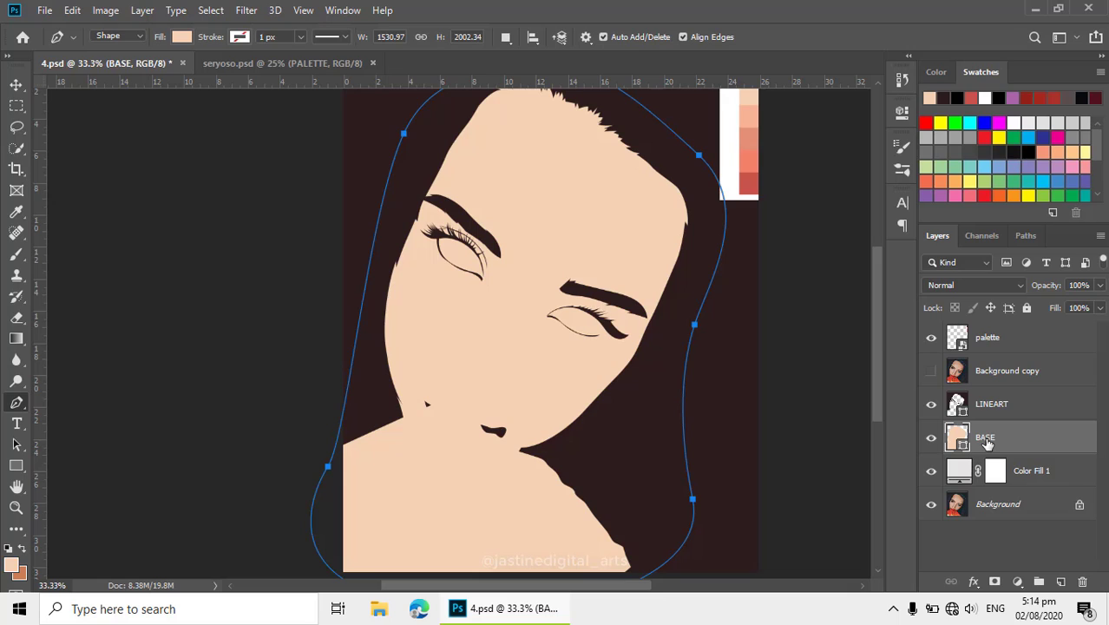
# - Put the BASE layer into a new group and rename the group SKIN
pyautogui.hotkey('ctrl', 'g')
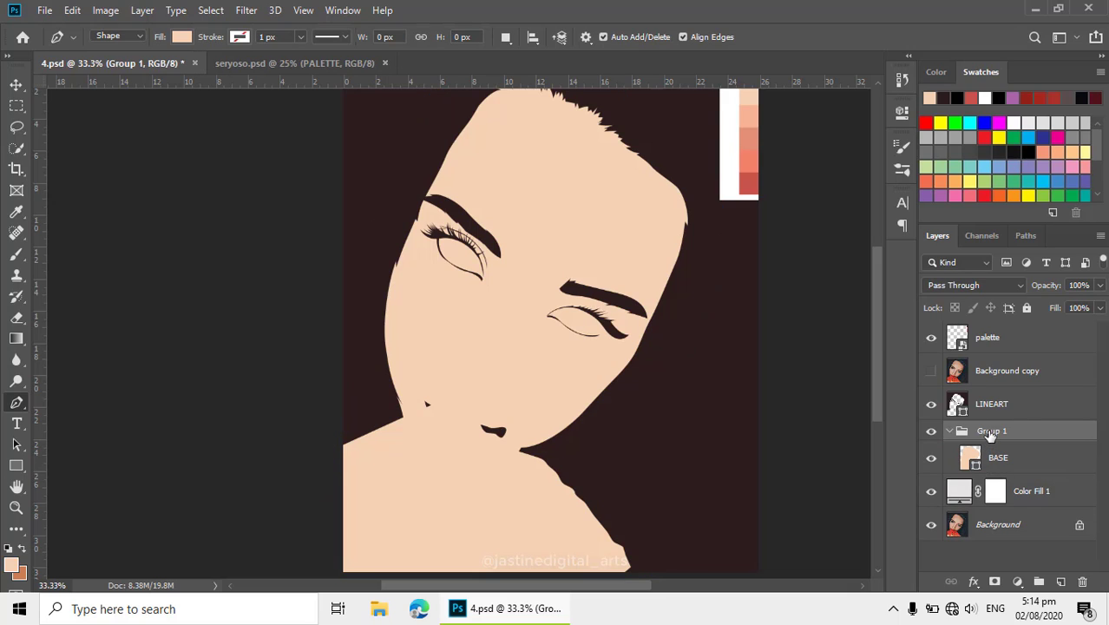
pyautogui.doubleClick(990, 431)
pyautogui.write('SKIN')
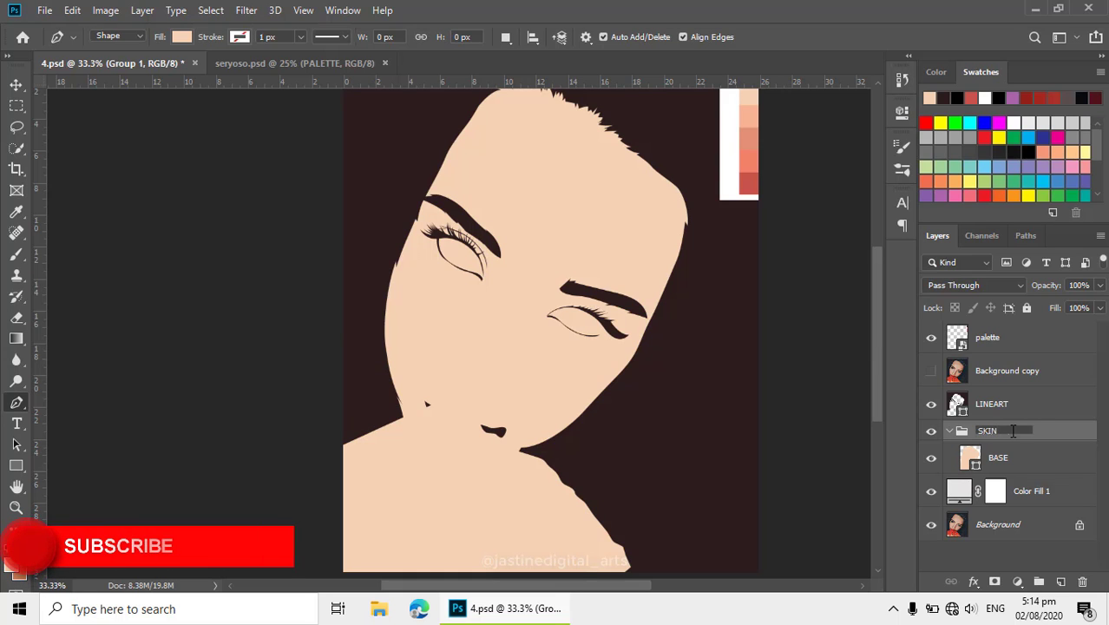
pyautogui.press('Return')
# - Cut the left eye's opening out of the BASE shape with a Pen path along the eye's lineart, using Subtract Front Shape
pyautogui.scroll(1, 469, 260)
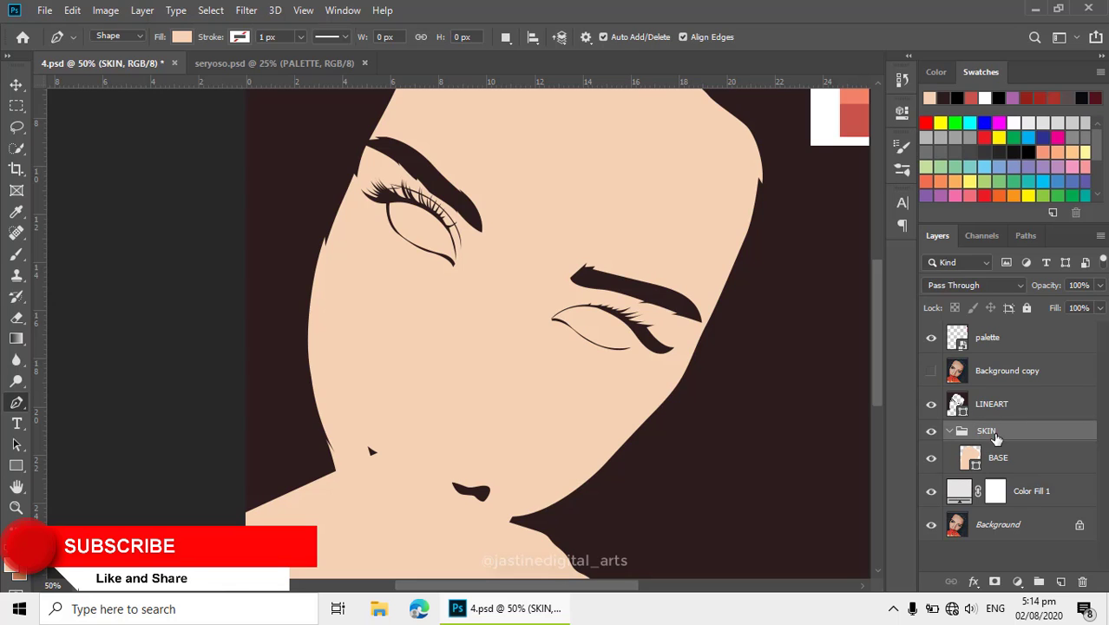
pyautogui.click(981, 463)
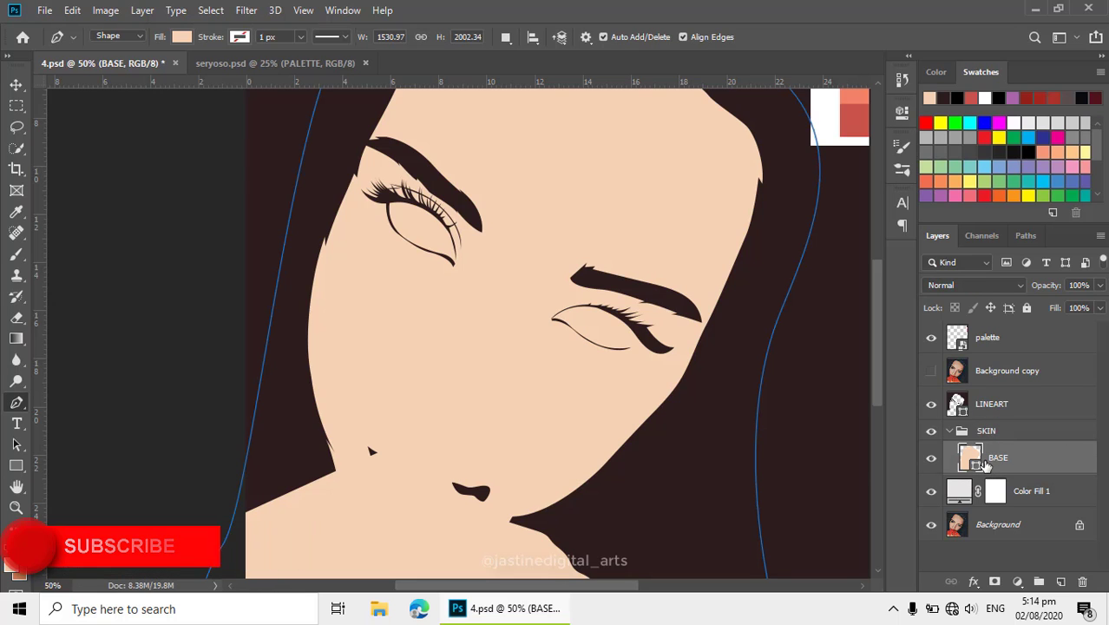
pyautogui.scroll(-1, 517, 404)
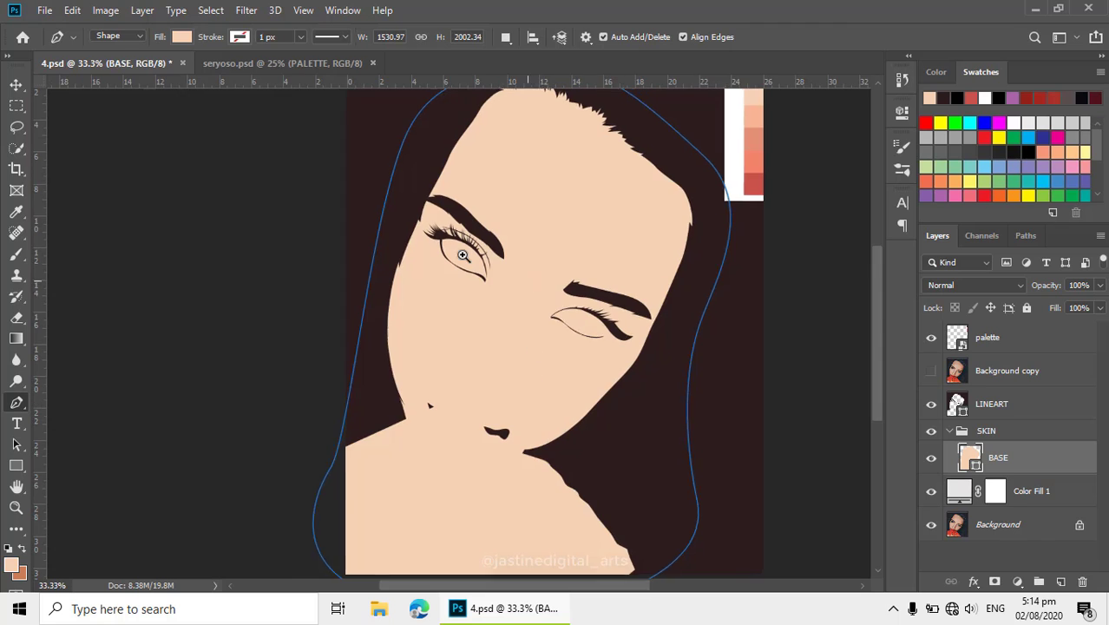
pyautogui.scroll(3, 463, 254)
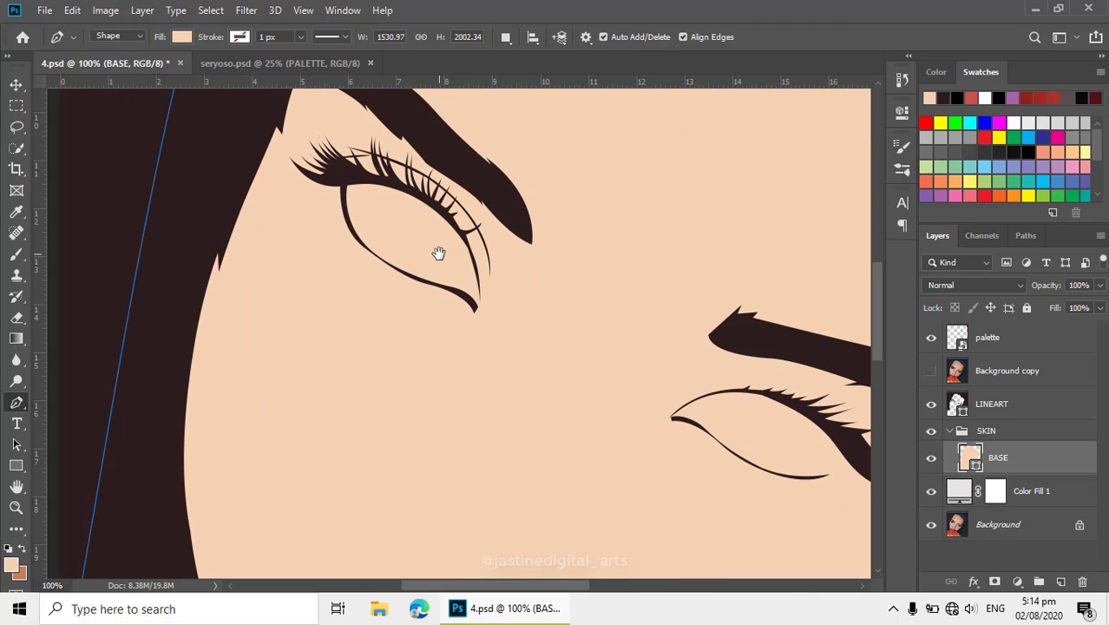
pyautogui.scroll(1, 438, 253)
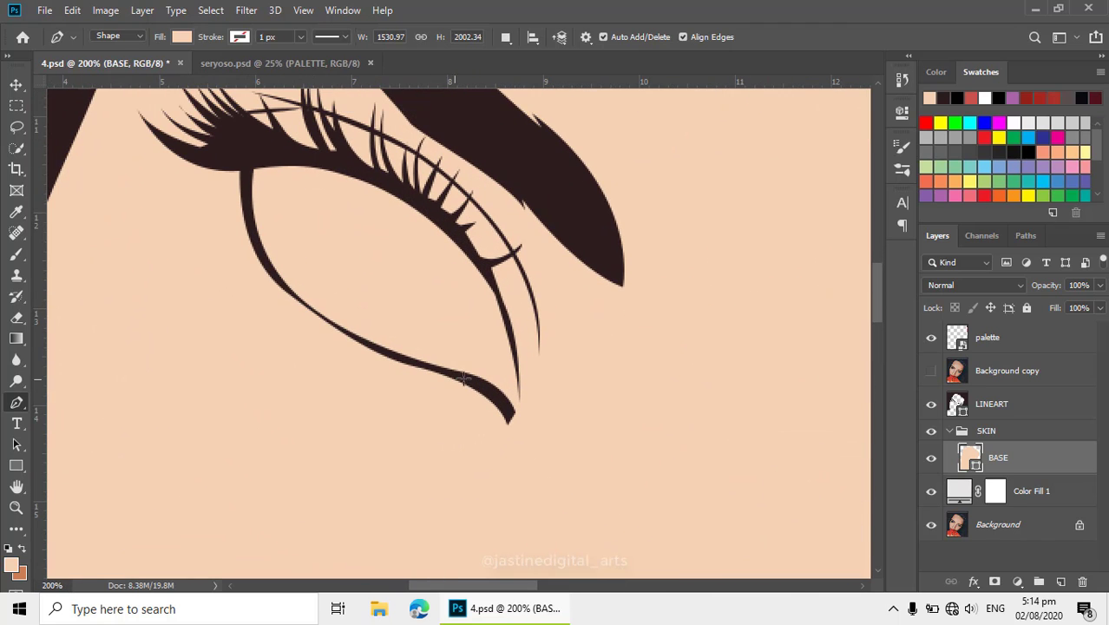
pyautogui.click(506, 37)
pyautogui.click(540, 87)
pyautogui.click(248, 158)
pyautogui.moveTo(358, 340); pyautogui.dragTo(497, 398)
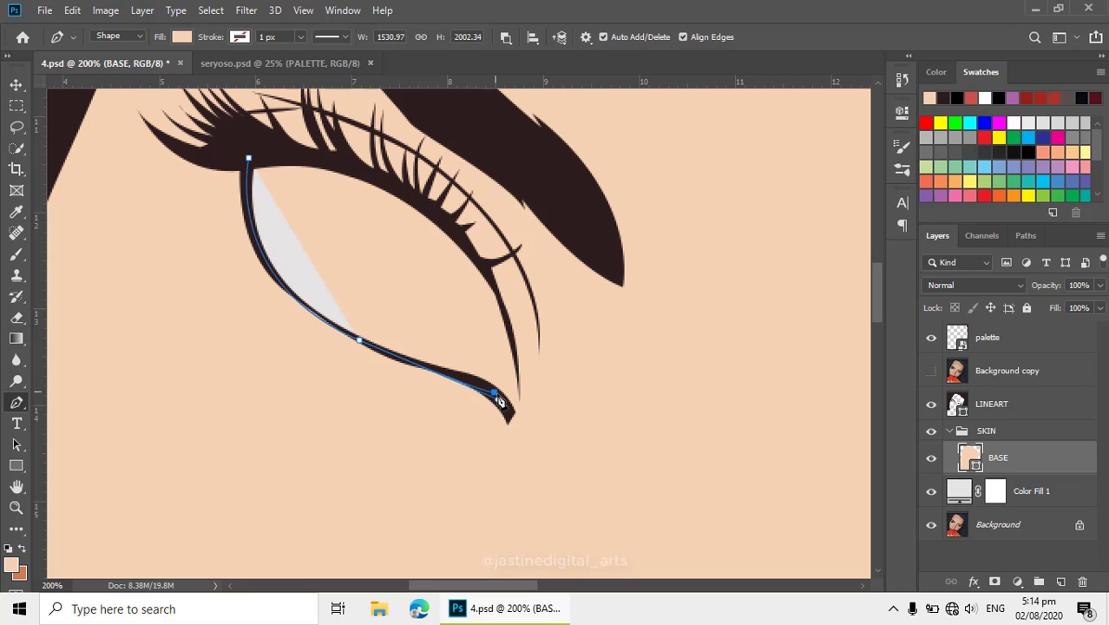
pyautogui.click(510, 417)
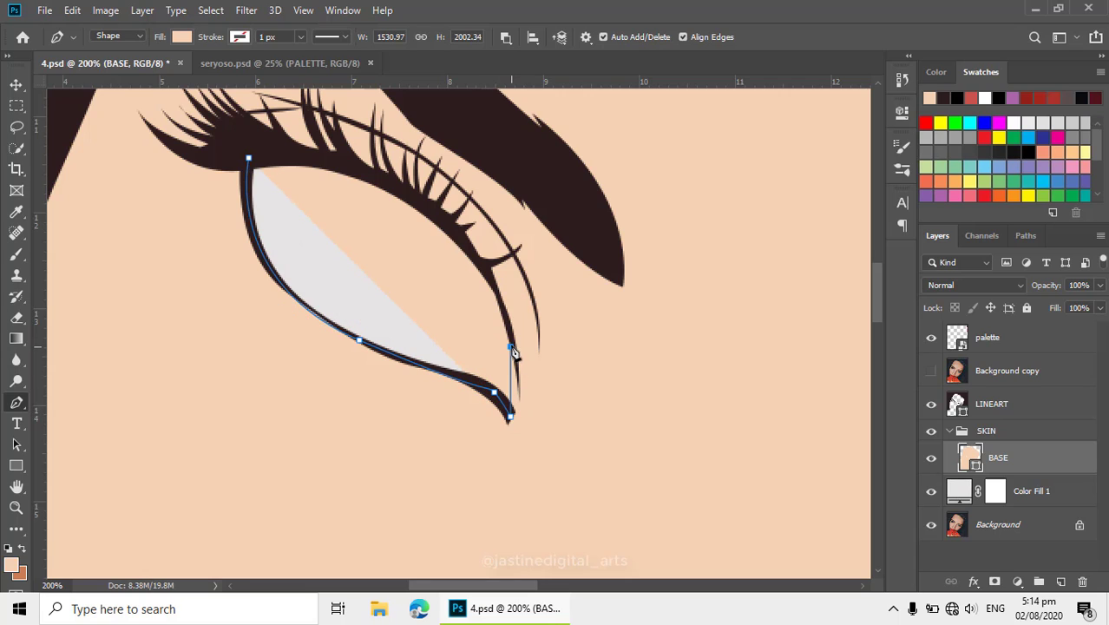
pyautogui.moveTo(512, 347); pyautogui.dragTo(498, 288)
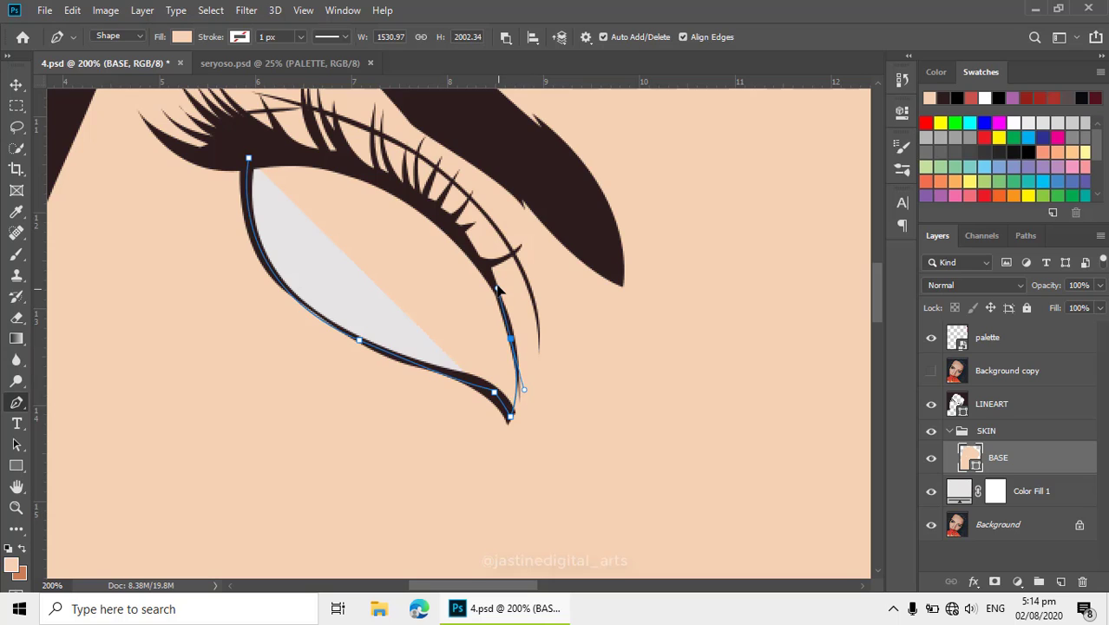
pyautogui.moveTo(250, 160); pyautogui.dragTo(81, 184)
pyautogui.keyDown('alt'); pyautogui.click(397, 222); pyautogui.keyUp('alt')
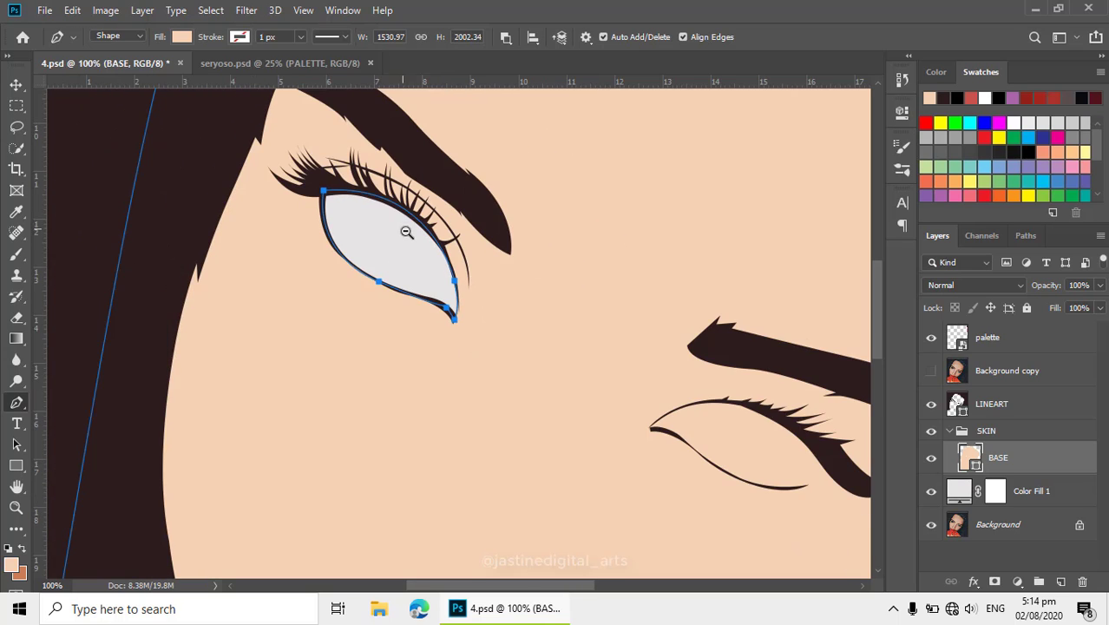
# - Trace a subtracting Pen path on the BASE shape along the right eye's lower lid and upper lash line
pyautogui.moveTo(610, 379); pyautogui.dragTo(406, 261)
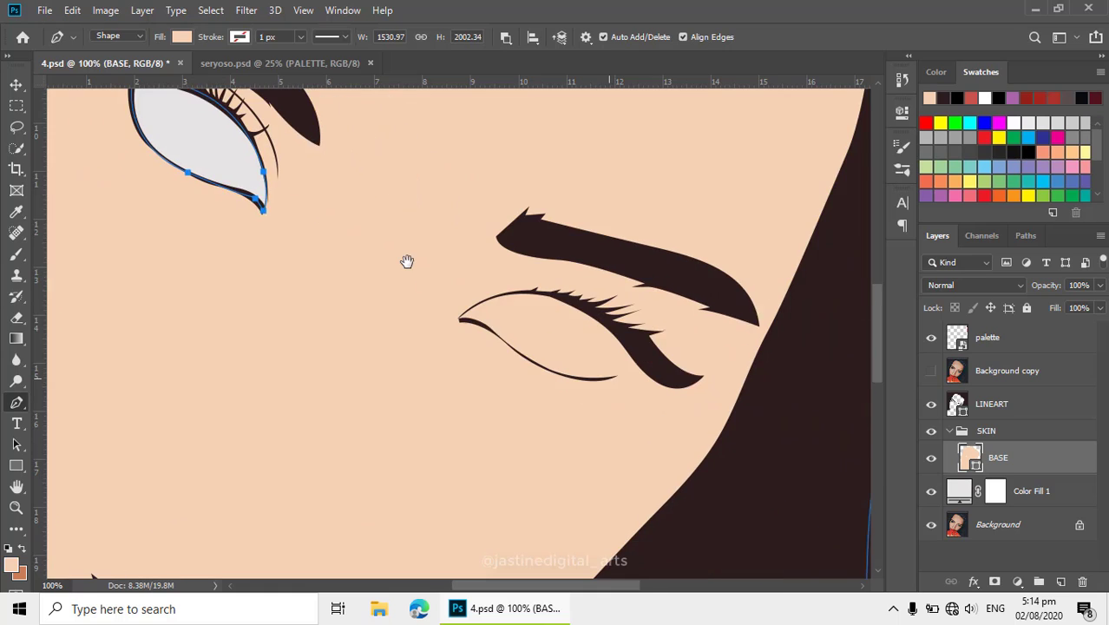
pyautogui.keyDown('ctrl'); pyautogui.click(586, 324); pyautogui.keyUp('ctrl')
pyautogui.click(313, 298)
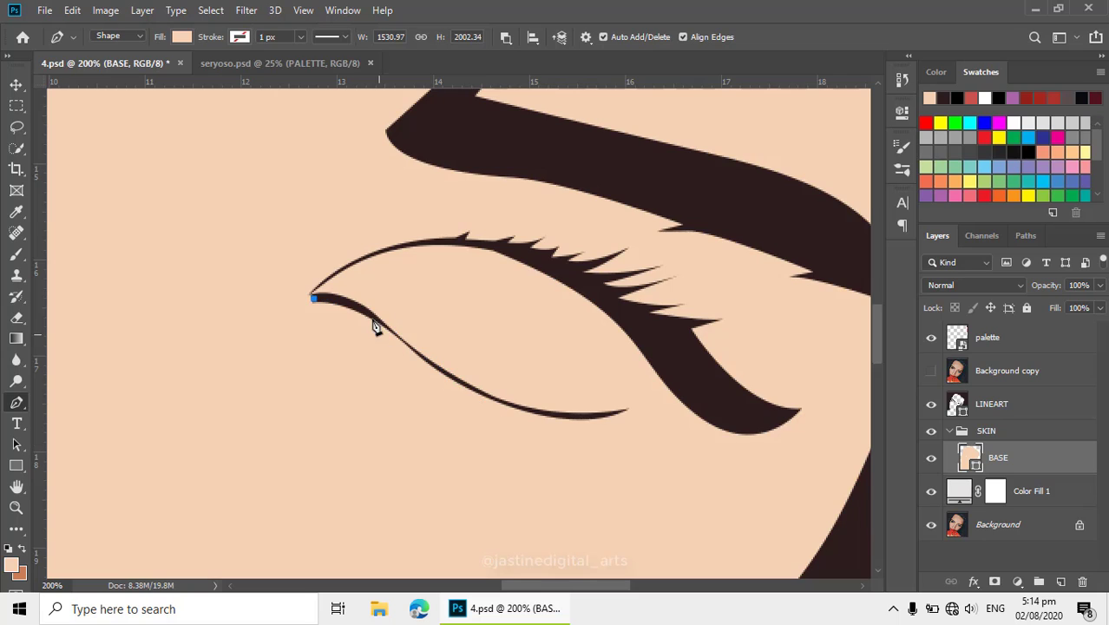
pyautogui.moveTo(378, 321); pyautogui.dragTo(391, 341)
pyautogui.moveTo(539, 411); pyautogui.dragTo(605, 418)
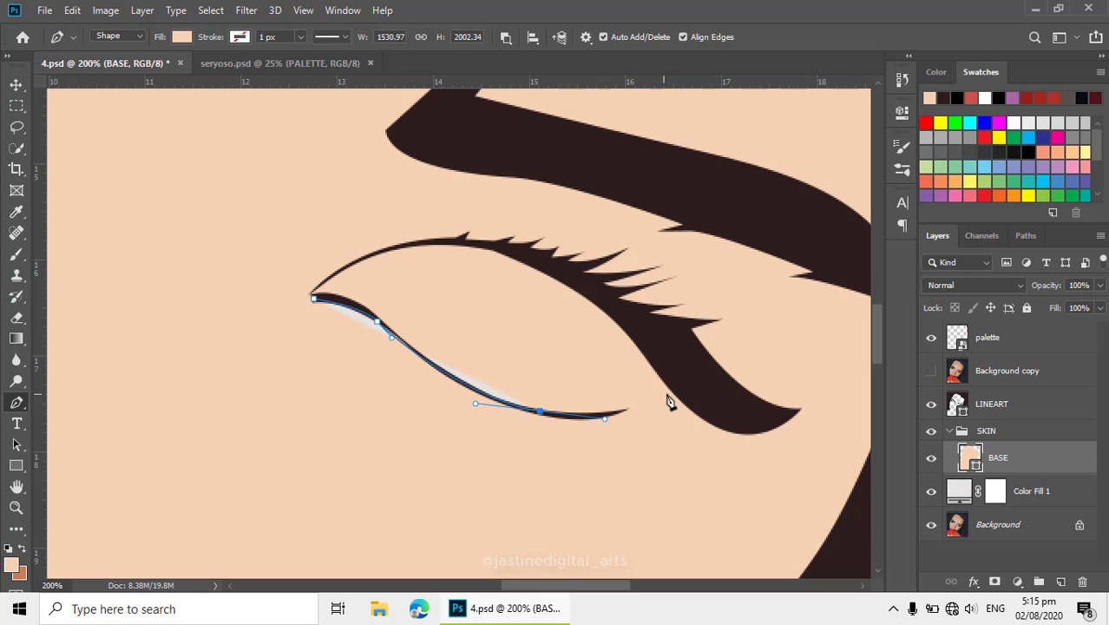
pyautogui.moveTo(676, 385); pyautogui.dragTo(690, 371)
pyautogui.moveTo(502, 247); pyautogui.dragTo(442, 244)
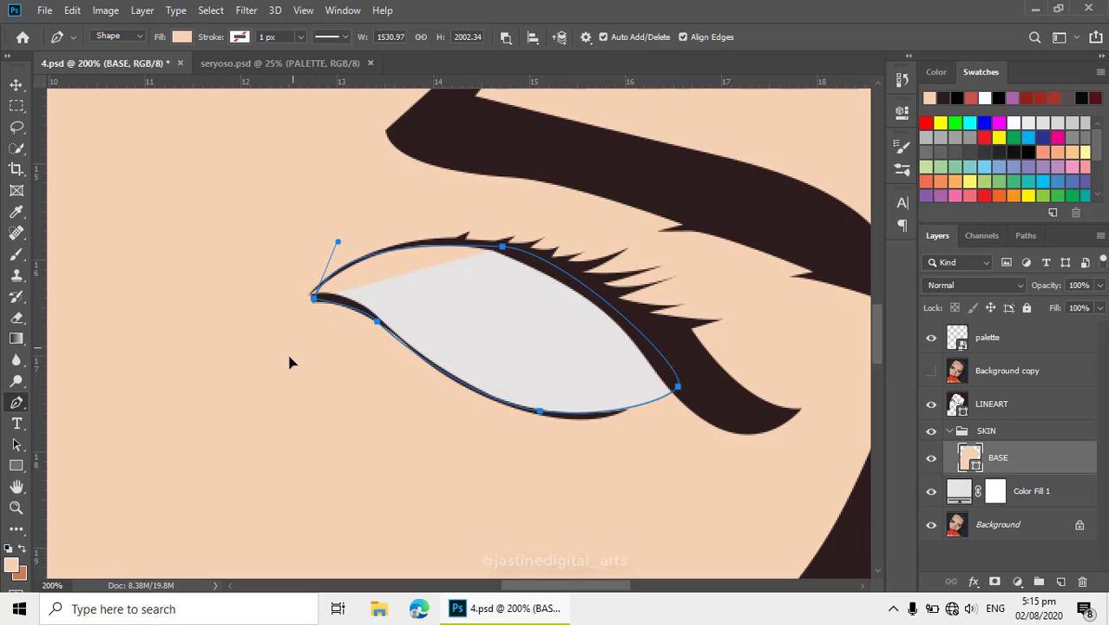
# - Close the right eye's path at its inner corner, curving it along the upper lid line, to cut the opening out of BASE
pyautogui.click(314, 298)
pyautogui.press('z')
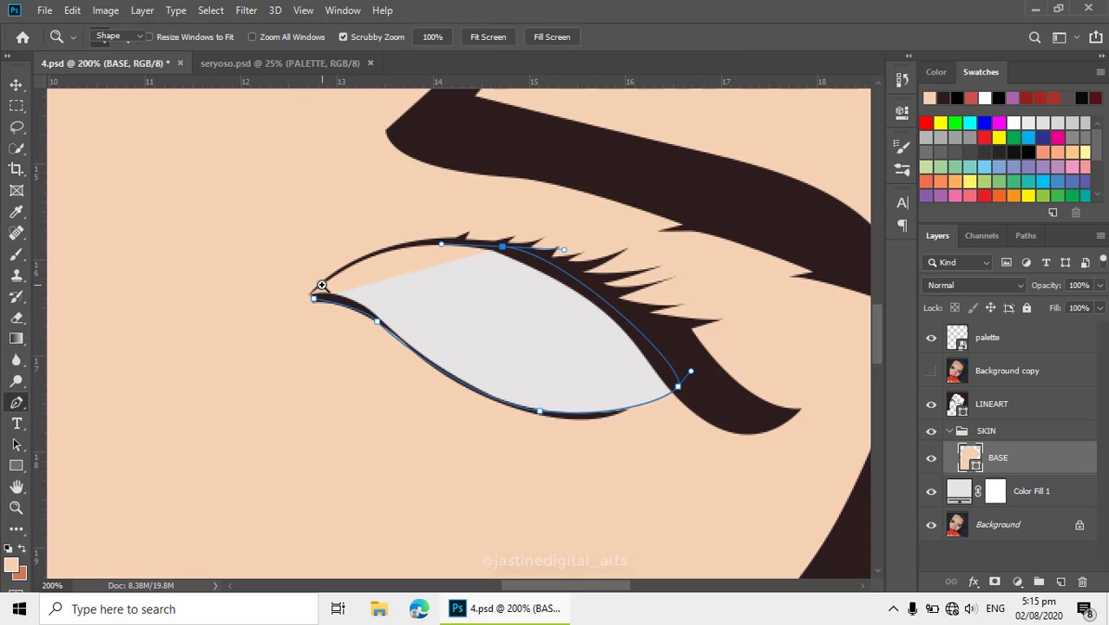
pyautogui.press('p')
pyautogui.scroll(1, 315, 290)
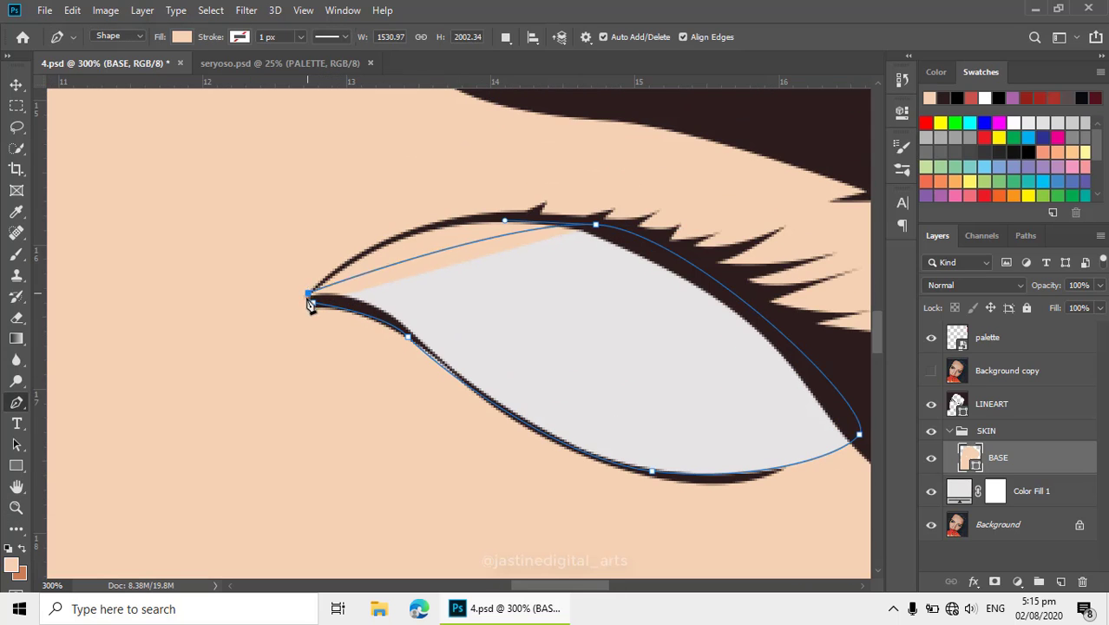
pyautogui.moveTo(310, 299); pyautogui.dragTo(199, 387)
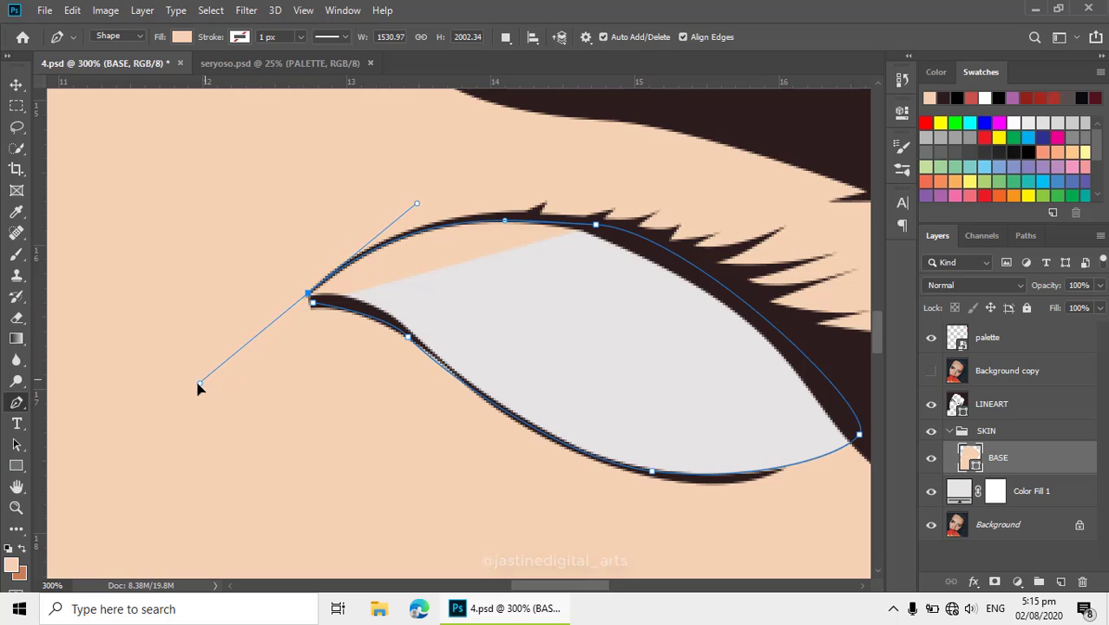
pyautogui.keyDown('alt'); pyautogui.click(309, 299); pyautogui.keyUp('alt')
pyautogui.keyDown('alt'); pyautogui.click(307, 330); pyautogui.keyUp('alt')
pyautogui.keyDown('alt'); pyautogui.click(305, 340); pyautogui.keyUp('alt')
pyautogui.keyDown('alt'); pyautogui.click(303, 347); pyautogui.keyUp('alt')
pyautogui.keyDown('alt'); pyautogui.click(302, 353); pyautogui.keyUp('alt')
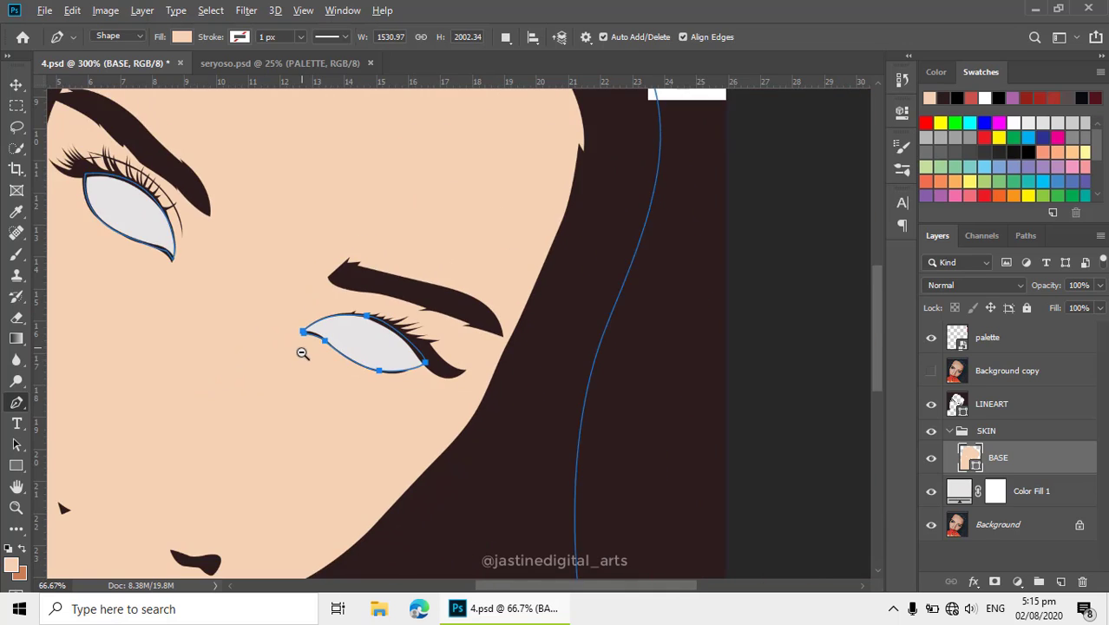
pyautogui.keyDown('alt'); pyautogui.click(302, 353); pyautogui.keyUp('alt')
pyautogui.moveTo(267, 384); pyautogui.dragTo(468, 349)
pyautogui.press('Return')
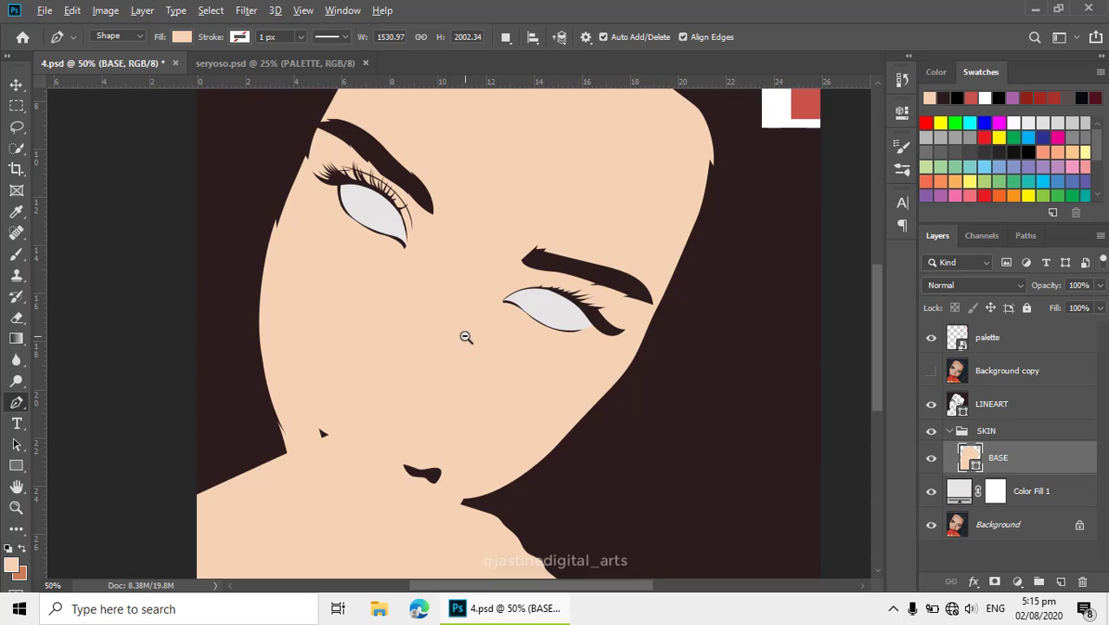
# - Add a new layer above BASE in the SKIN group and clip it to BASE
pyautogui.keyDown('alt'); pyautogui.click(466, 337); pyautogui.keyUp('alt')
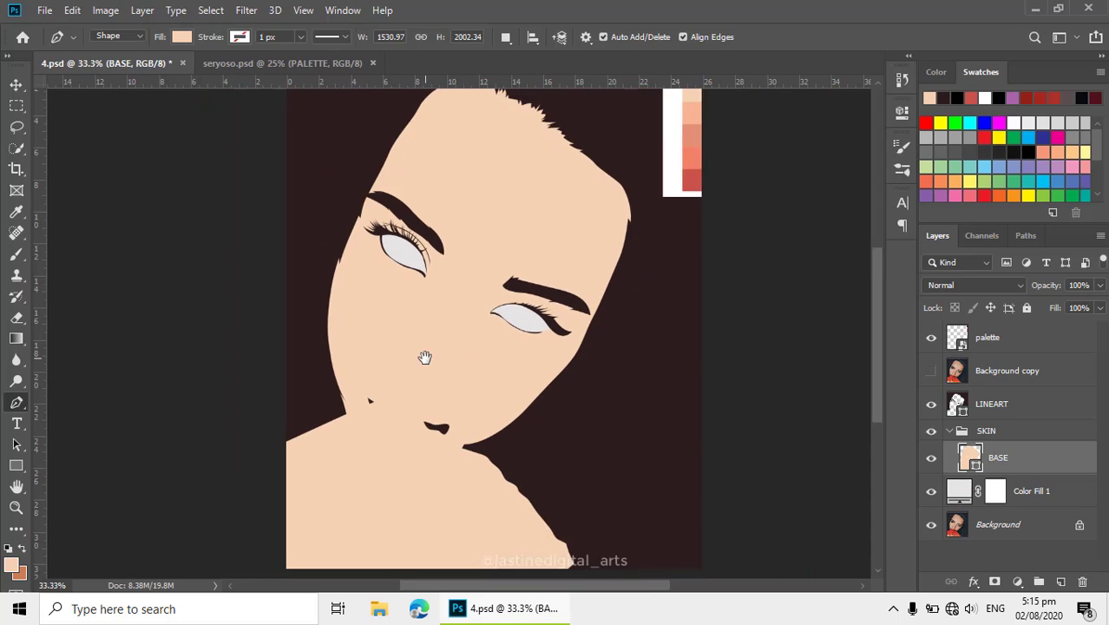
pyautogui.keyDown('ctrl'); pyautogui.click(392, 309); pyautogui.keyUp('ctrl')
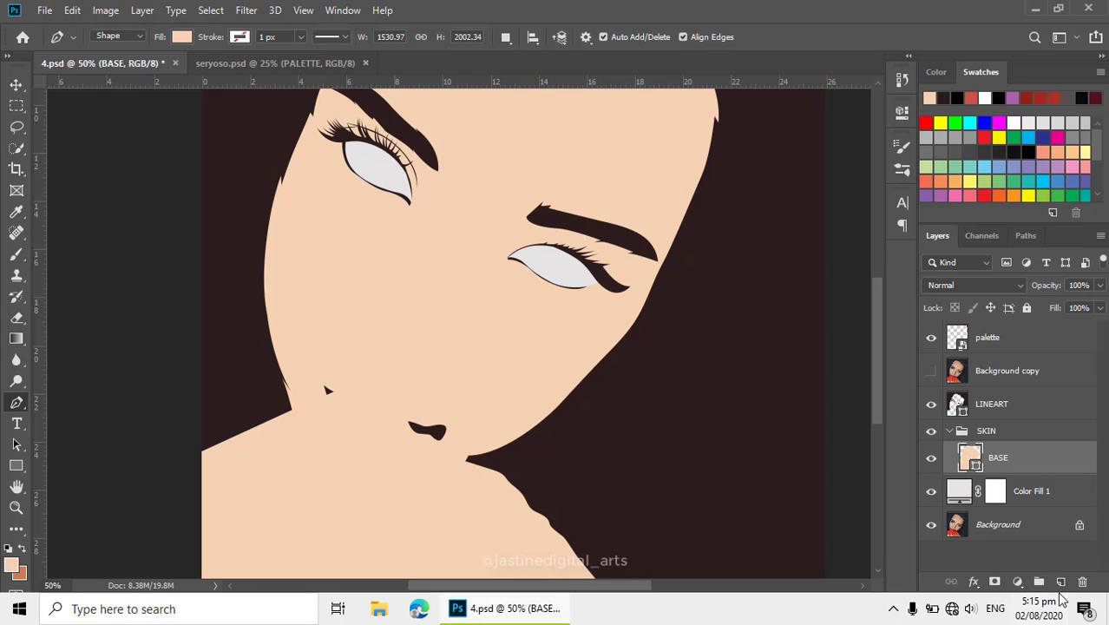
pyautogui.click(1061, 581)
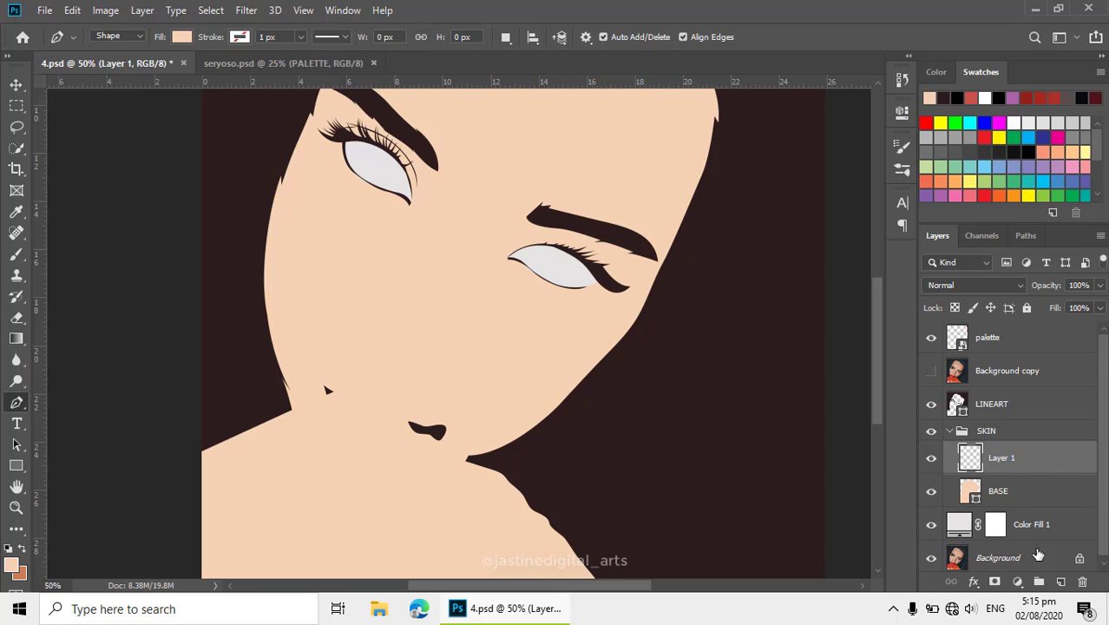
pyautogui.keyDown('alt'); pyautogui.click(1011, 467); pyautogui.keyUp('alt')
# - Sample the second-lightest skin tone from the palette as the foreground colour for the Pen shapes
pyautogui.moveTo(698, 296); pyautogui.dragTo(555, 421)
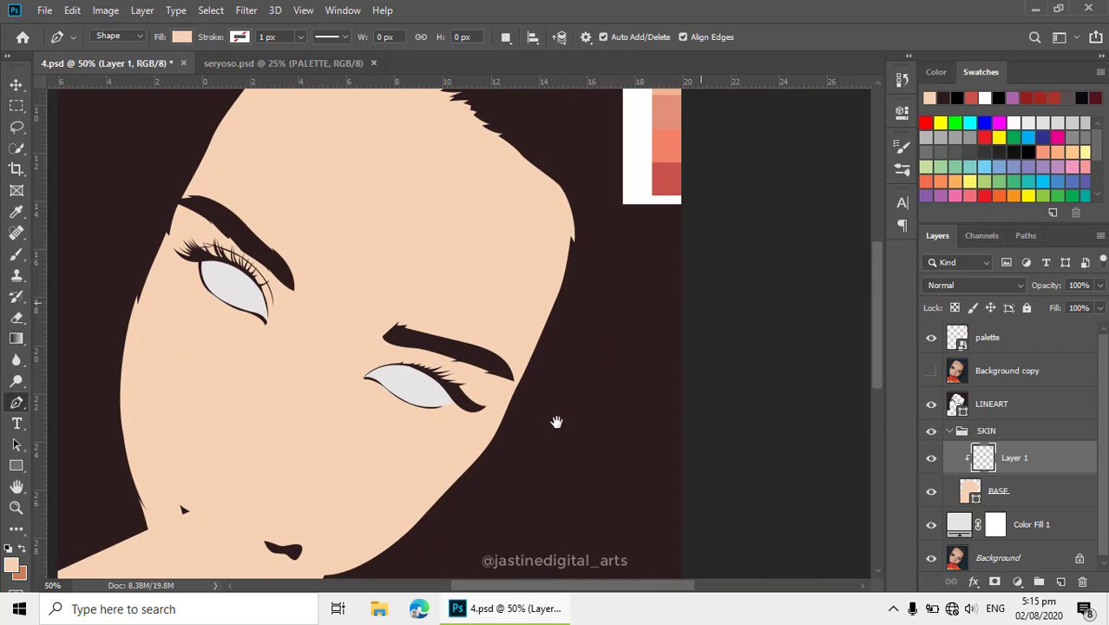
pyautogui.keyDown('alt'); pyautogui.click(520, 335); pyautogui.keyUp('alt')
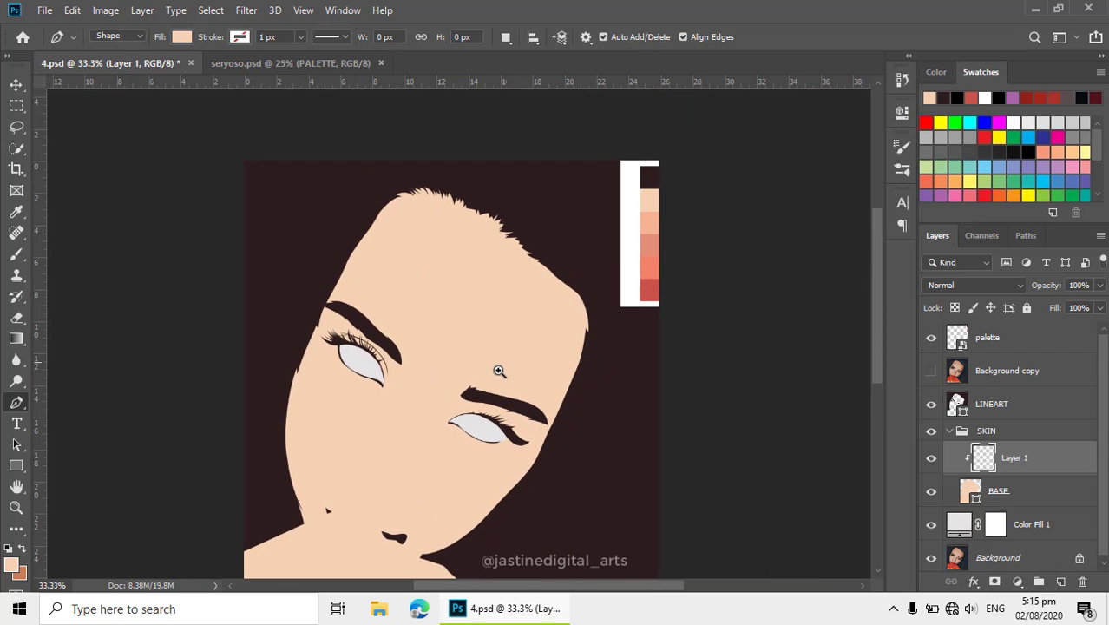
pyautogui.click(499, 370)
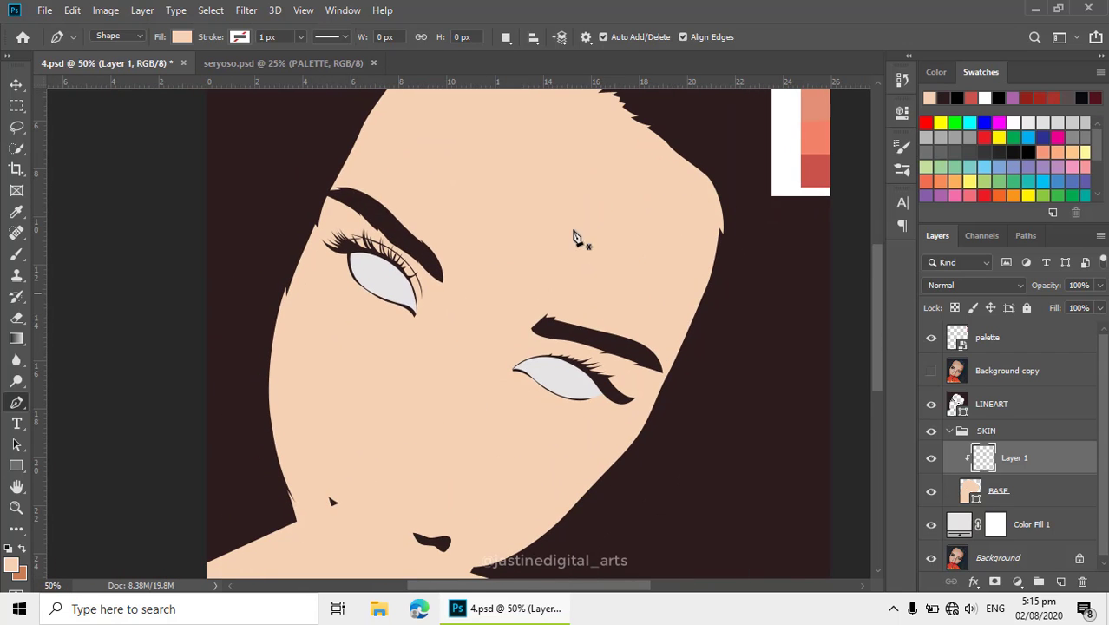
pyautogui.moveTo(603, 261); pyautogui.dragTo(525, 336)
pyautogui.moveTo(627, 233); pyautogui.dragTo(616, 251)
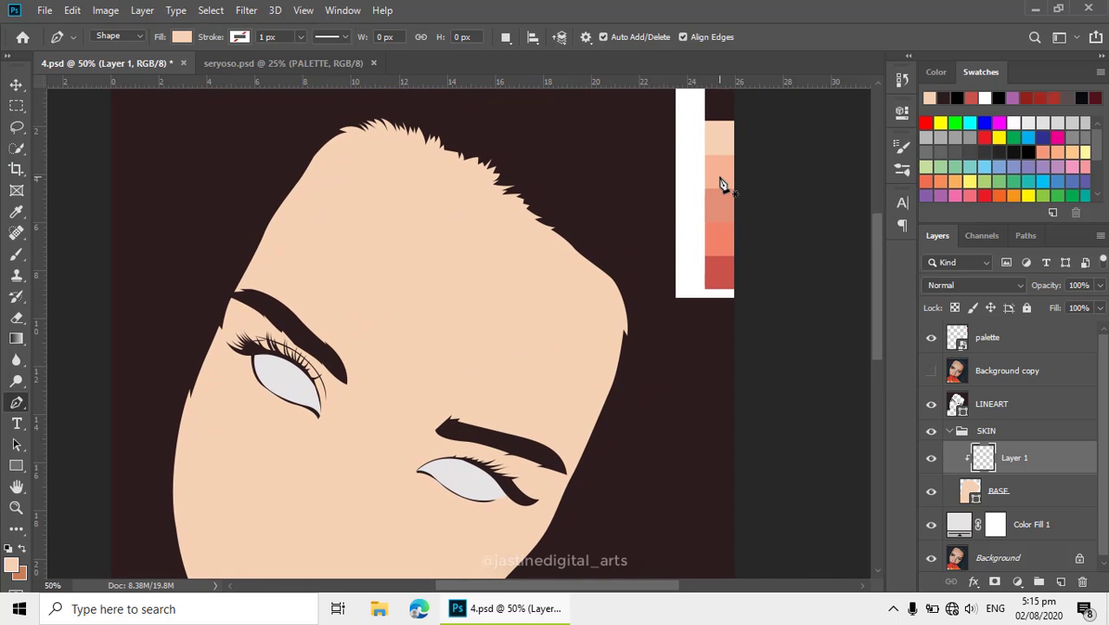
pyautogui.press('i')
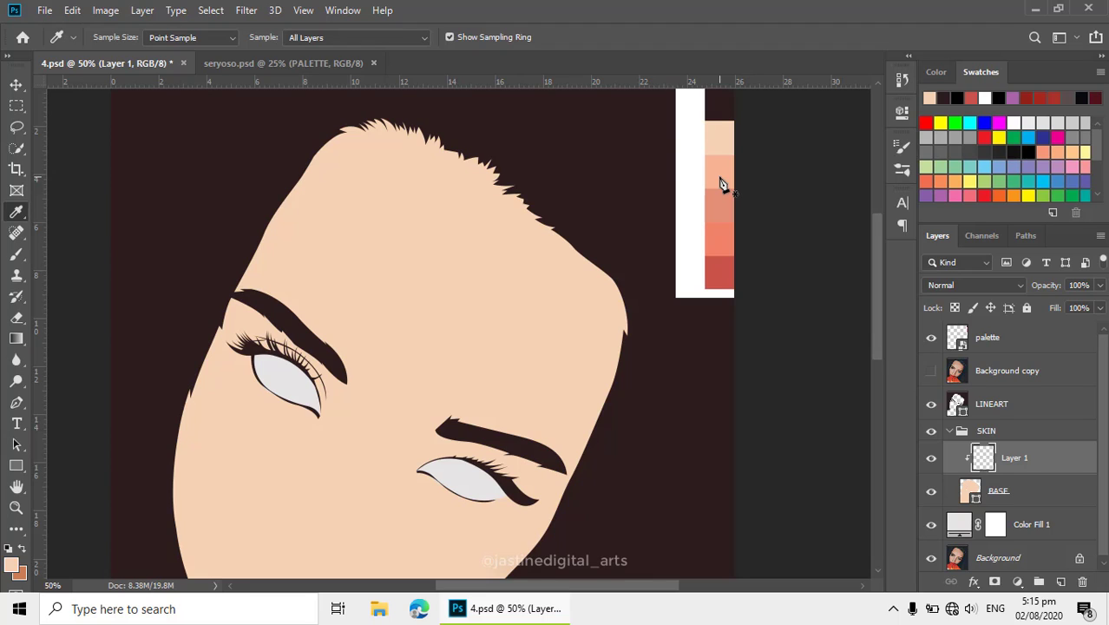
pyautogui.click(720, 184)
pyautogui.click(721, 175)
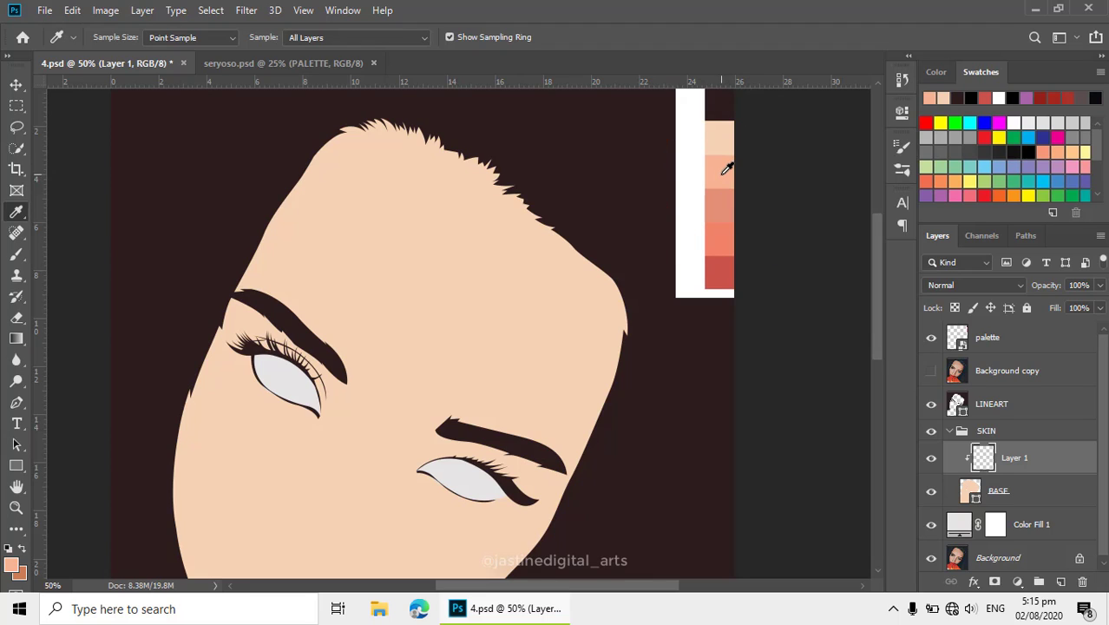
pyautogui.press('p')
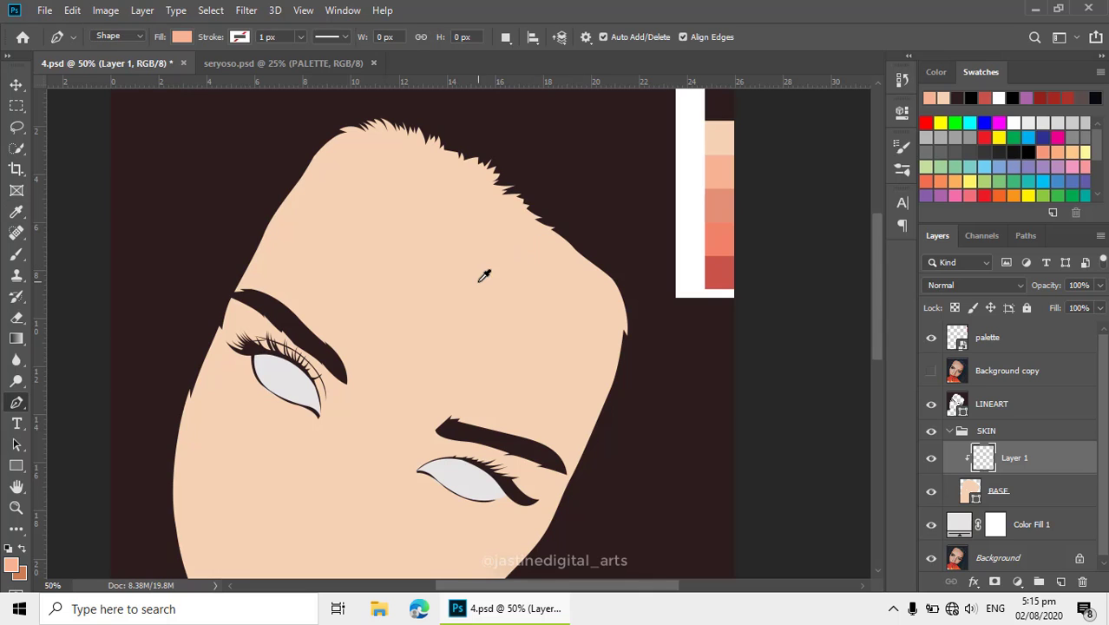
# - Check the BASE layer's fill colour and reselect the clipped Layer 1
pyautogui.keyDown('ctrl'); pyautogui.click(328, 360); pyautogui.keyUp('ctrl')
pyautogui.moveTo(414, 321); pyautogui.dragTo(458, 166)
pyautogui.moveTo(339, 346); pyautogui.dragTo(235, 458)
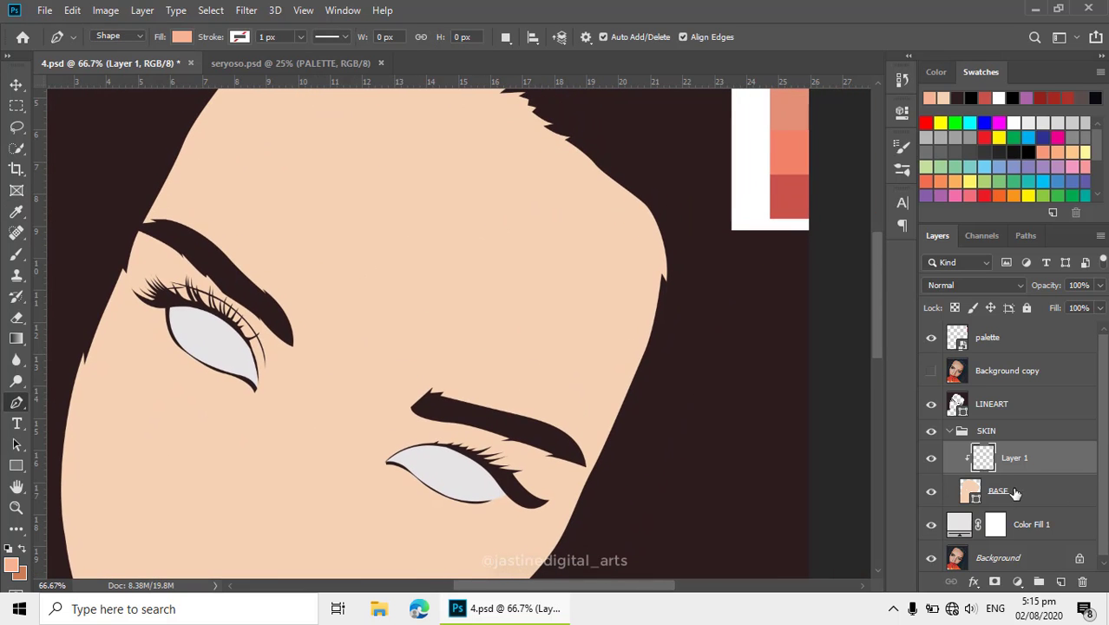
pyautogui.moveTo(647, 319); pyautogui.dragTo(584, 447)
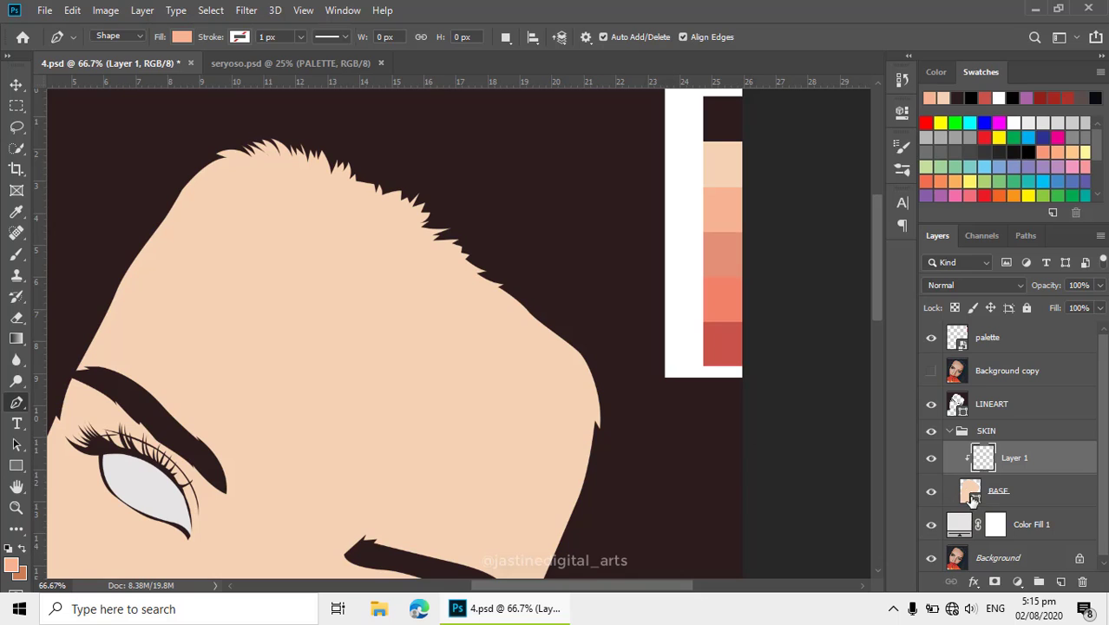
pyautogui.doubleClick(974, 497)
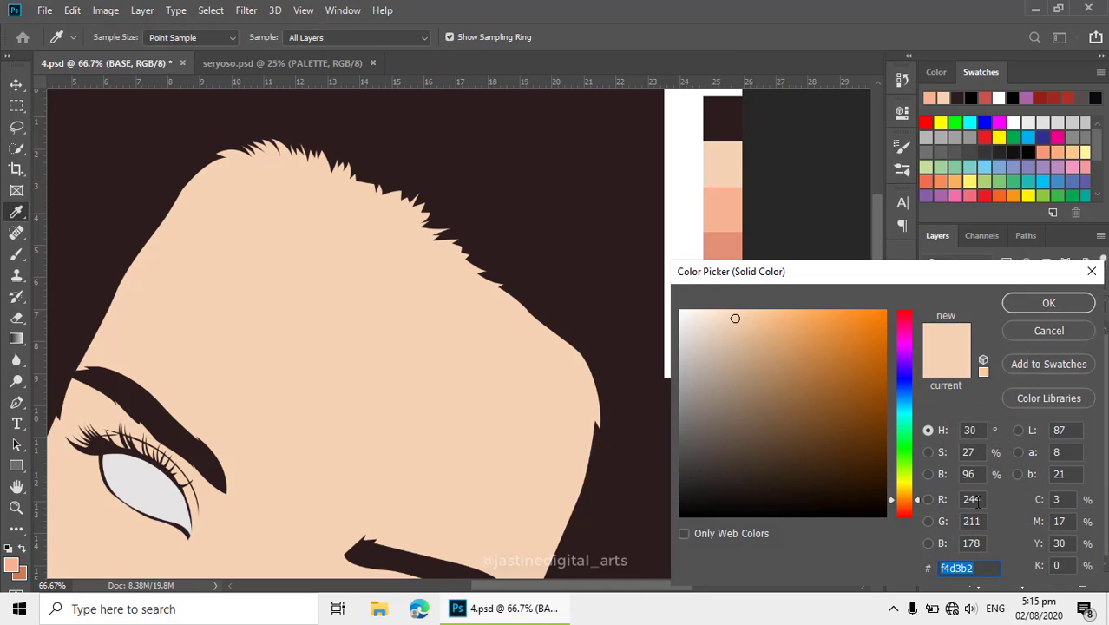
pyautogui.click(1084, 304)
pyautogui.click(984, 464)
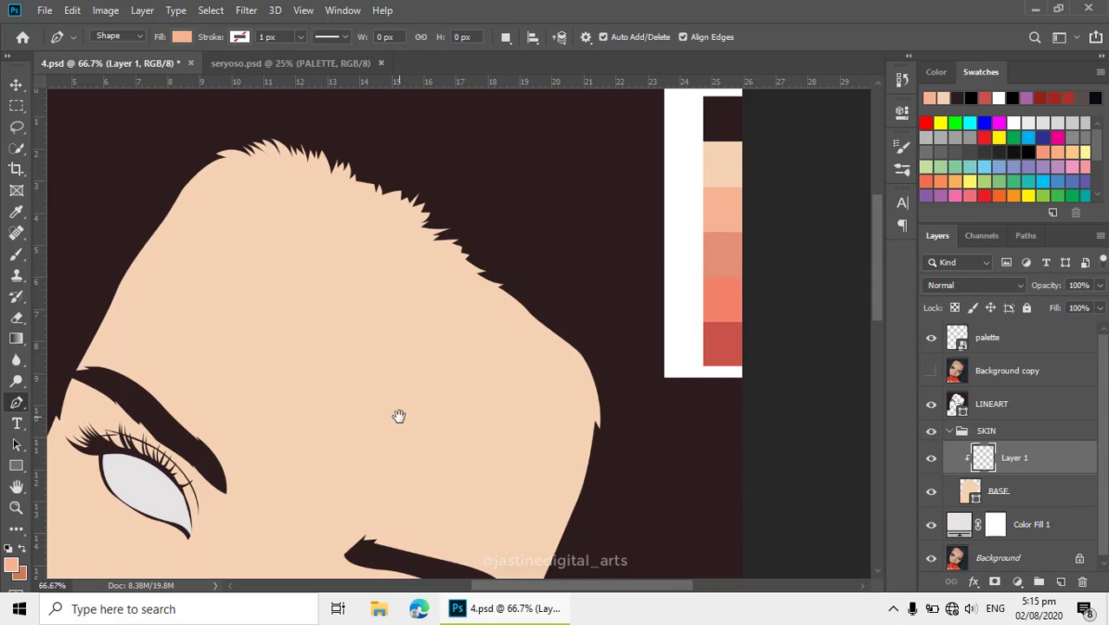
# - Show the Background copy layer as the photo reference for tracing
pyautogui.moveTo(398, 416); pyautogui.dragTo(534, 349)
pyautogui.scroll(-1, 536, 388)
pyautogui.moveTo(537, 403); pyautogui.dragTo(550, 367)
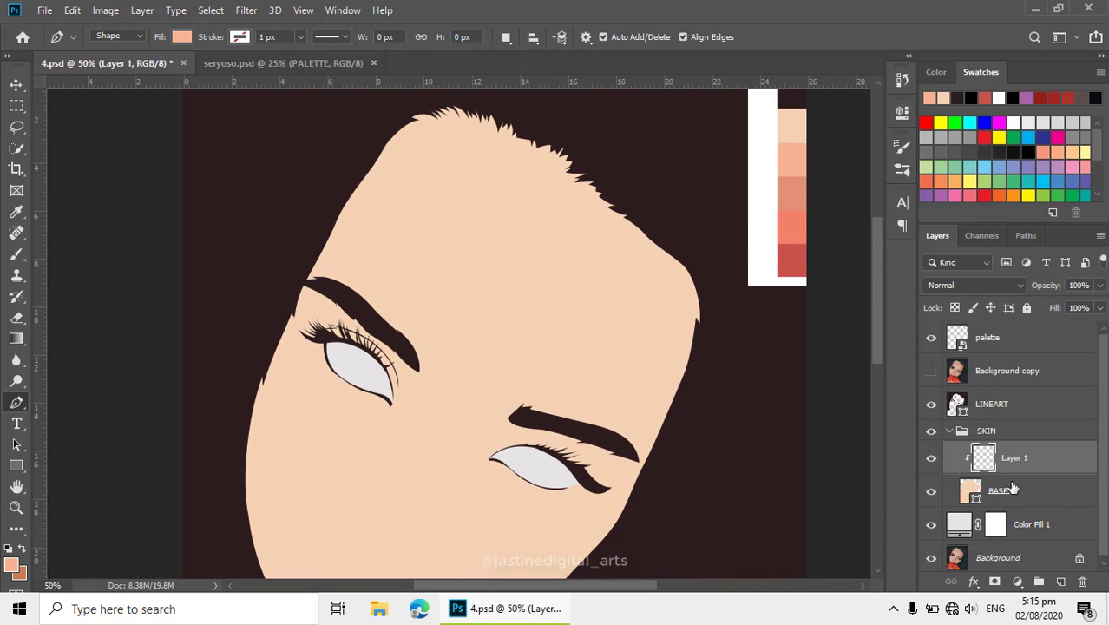
pyautogui.keyDown('alt'); pyautogui.click(508, 301); pyautogui.keyUp('alt')
pyautogui.moveTo(496, 341); pyautogui.dragTo(509, 298)
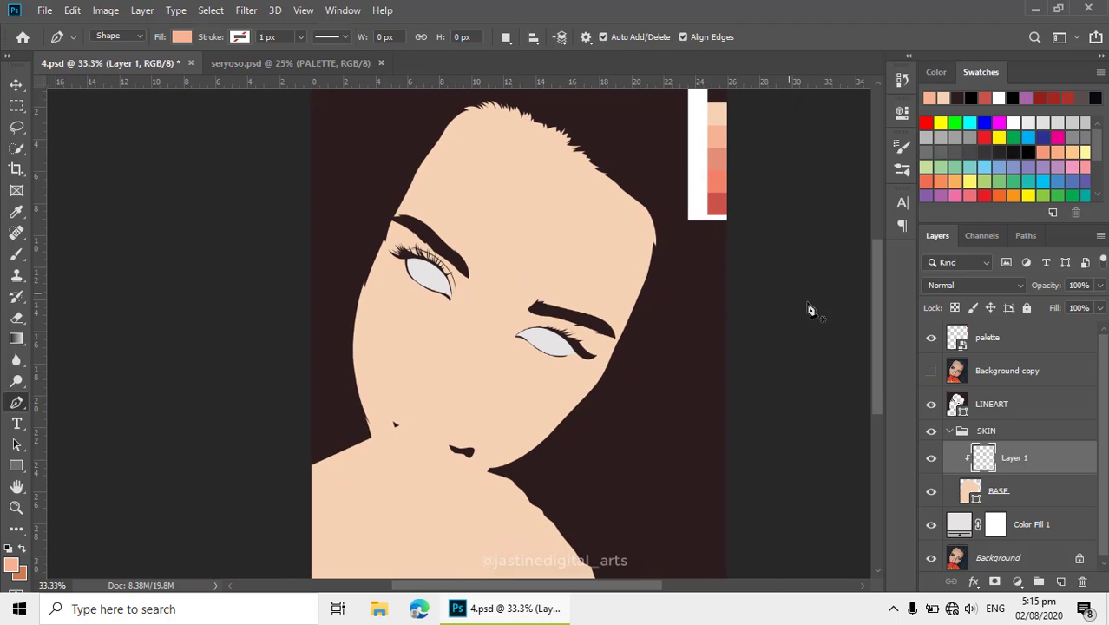
pyautogui.click(929, 374)
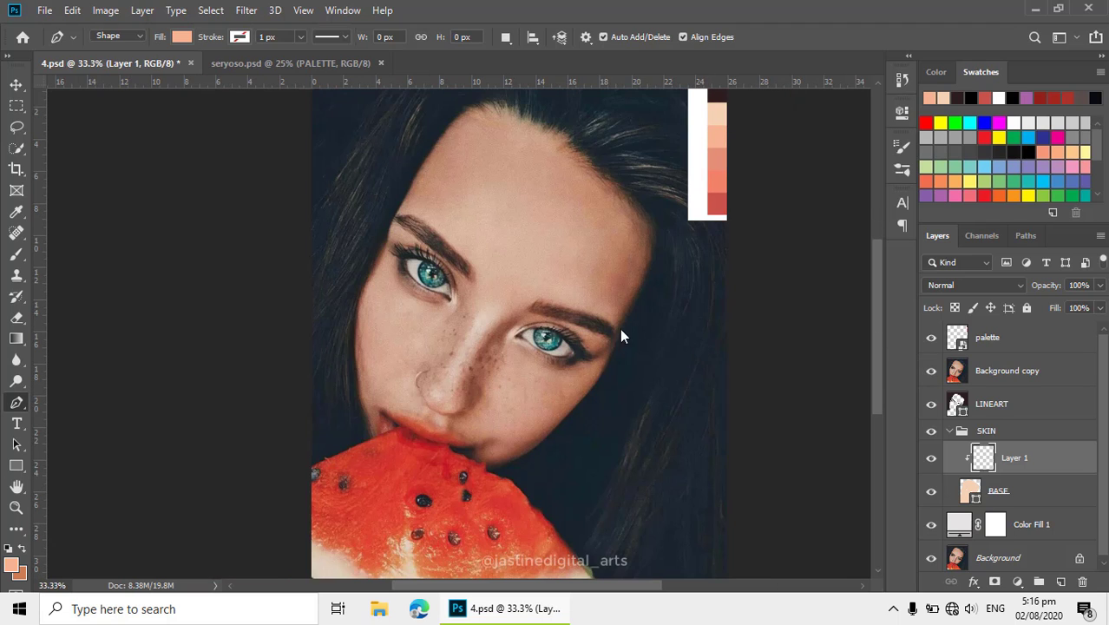
# - Examine the light and dark skin areas around the eyes and nose in the photo
pyautogui.keyDown('ctrl'); pyautogui.click(470, 292); pyautogui.keyUp('ctrl')
pyautogui.keyDown('ctrl'); pyautogui.click(470, 293); pyautogui.keyUp('ctrl')
pyautogui.keyDown('ctrl'); pyautogui.click(469, 293); pyautogui.keyUp('ctrl')
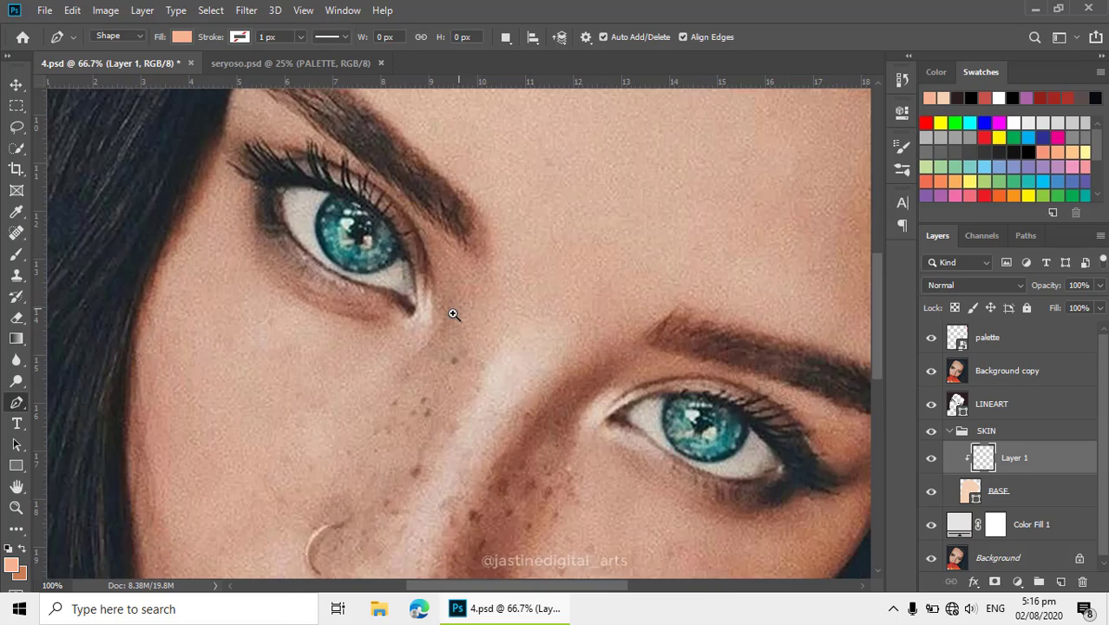
pyautogui.moveTo(453, 314); pyautogui.dragTo(523, 276)
pyautogui.keyDown('alt'); pyautogui.click(464, 302); pyautogui.keyUp('alt')
pyautogui.keyDown('ctrl'); pyautogui.keyDown('alt'); pyautogui.click(463, 302); pyautogui.keyUp('alt'); pyautogui.keyUp('ctrl')
pyautogui.keyDown('ctrl'); pyautogui.keyDown('alt'); pyautogui.click(519, 322); pyautogui.keyUp('alt'); pyautogui.keyUp('ctrl')
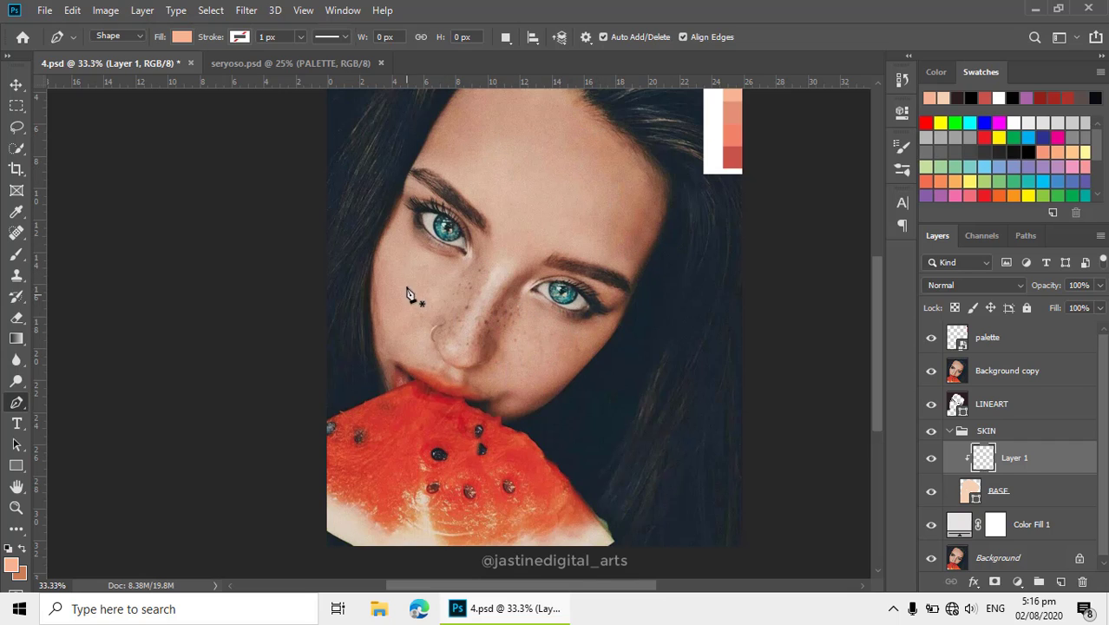
# - Draw a closed, elongated Pen shape about 101 by 133 px over the highlight on the upper nose bridge
pyautogui.keyDown('ctrl'); pyautogui.click(442, 293); pyautogui.keyUp('ctrl')
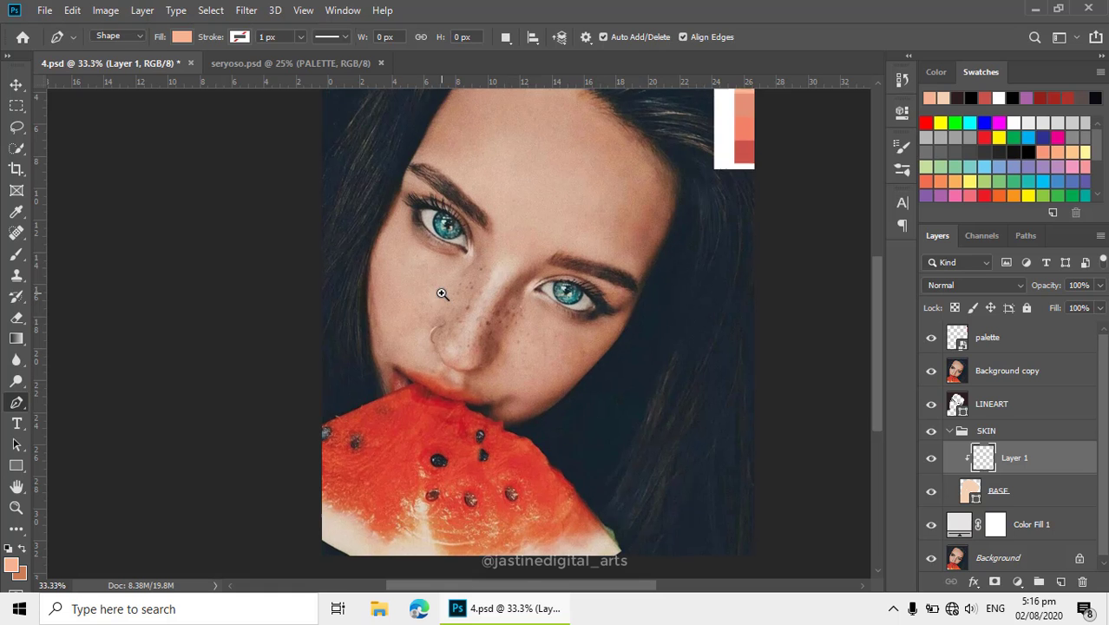
pyautogui.moveTo(549, 228); pyautogui.dragTo(518, 234)
pyautogui.keyDown('ctrl'); pyautogui.click(516, 281); pyautogui.keyUp('ctrl')
pyautogui.keyDown('ctrl'); pyautogui.click(514, 281); pyautogui.keyUp('ctrl')
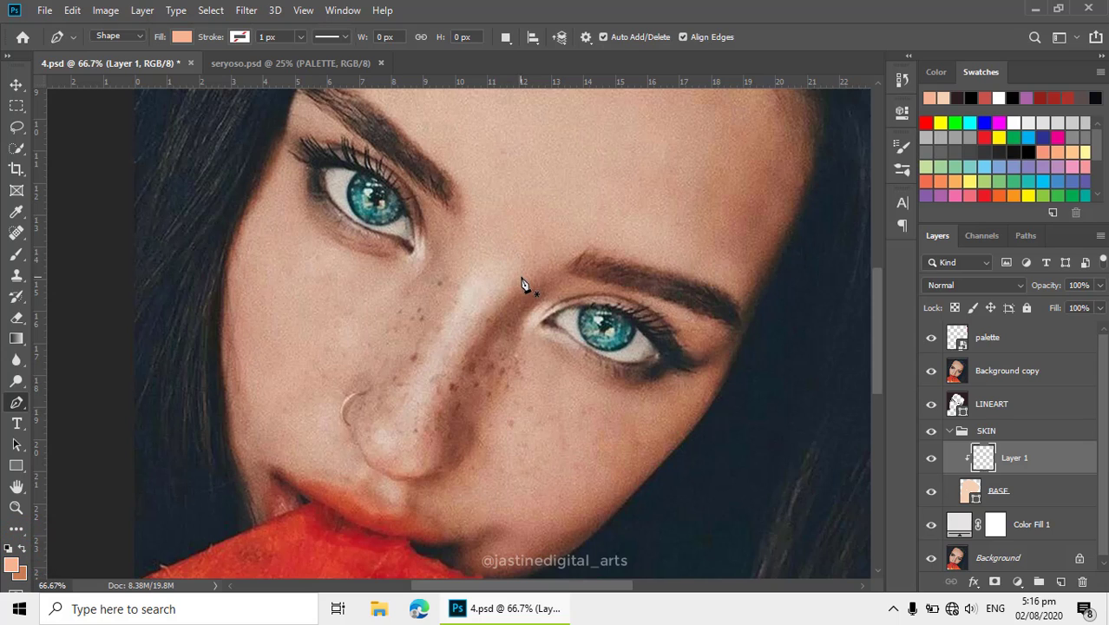
pyautogui.click(485, 265)
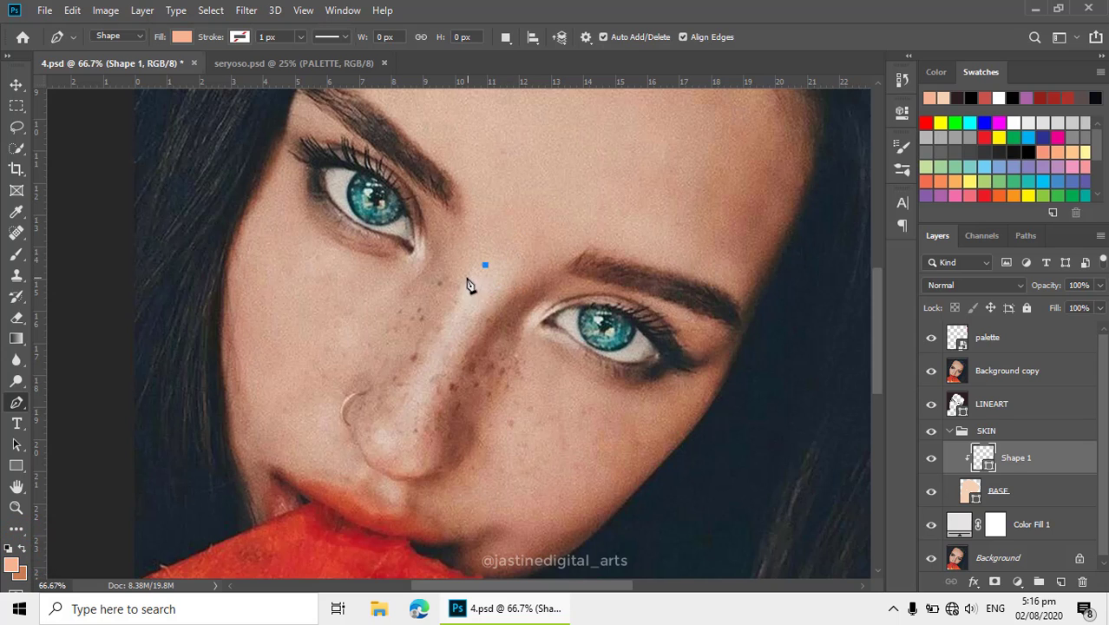
pyautogui.moveTo(457, 293); pyautogui.dragTo(505, 285)
pyautogui.click(485, 264)
# - Add a closed Pen shape hugging the right eye's inner corner to the same shape layer, using Combine Shapes
pyautogui.click(505, 38)
pyautogui.click(520, 74)
pyautogui.keyDown('ctrl'); pyautogui.click(547, 306); pyautogui.keyUp('ctrl')
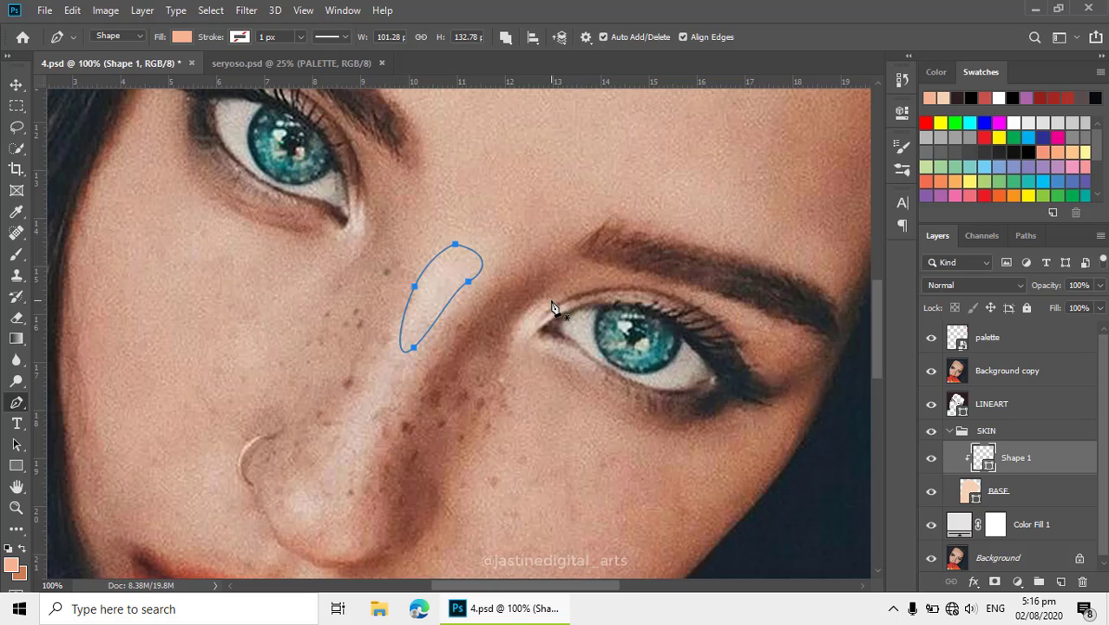
pyautogui.click(550, 301)
pyautogui.moveTo(514, 335); pyautogui.dragTo(511, 369)
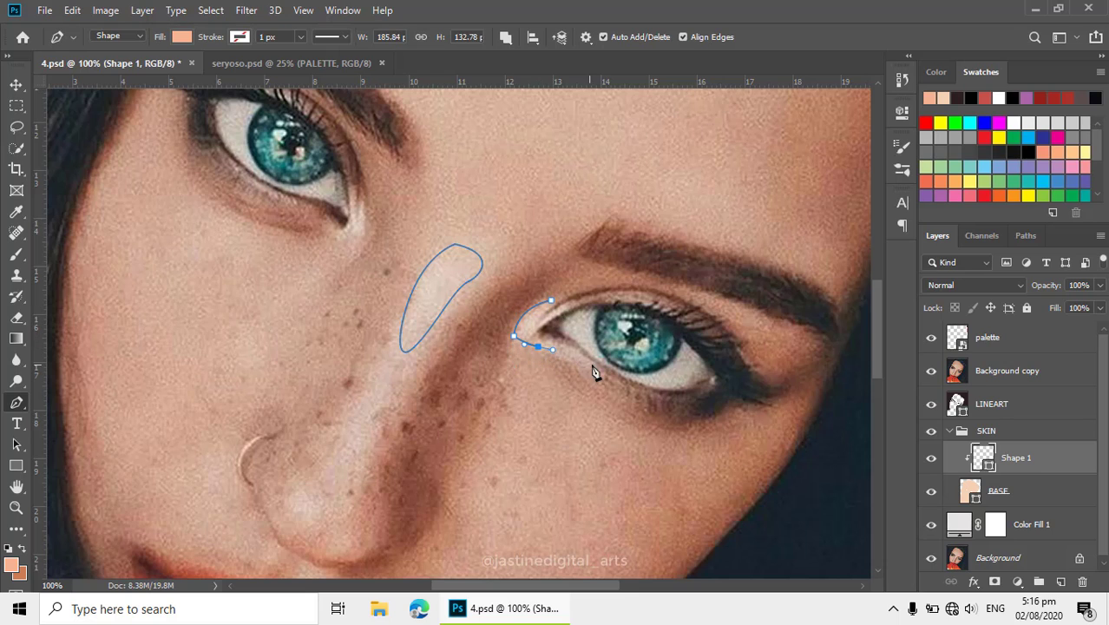
pyautogui.moveTo(591, 366); pyautogui.dragTo(601, 371)
pyautogui.moveTo(554, 339); pyautogui.dragTo(575, 302)
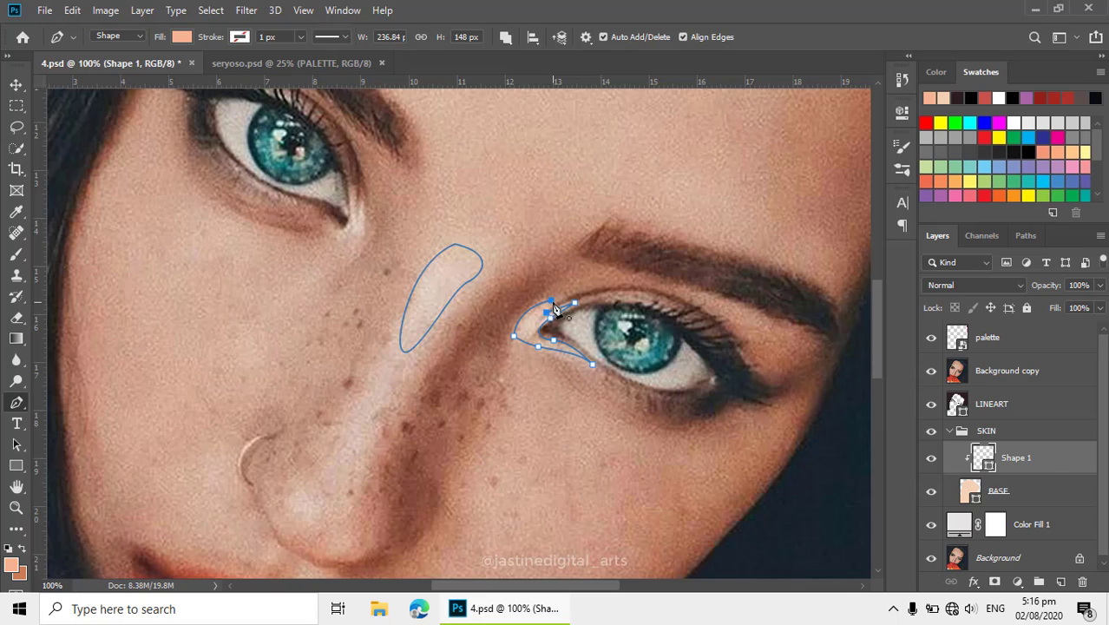
pyautogui.click(553, 306)
pyautogui.moveTo(391, 235); pyautogui.dragTo(579, 369)
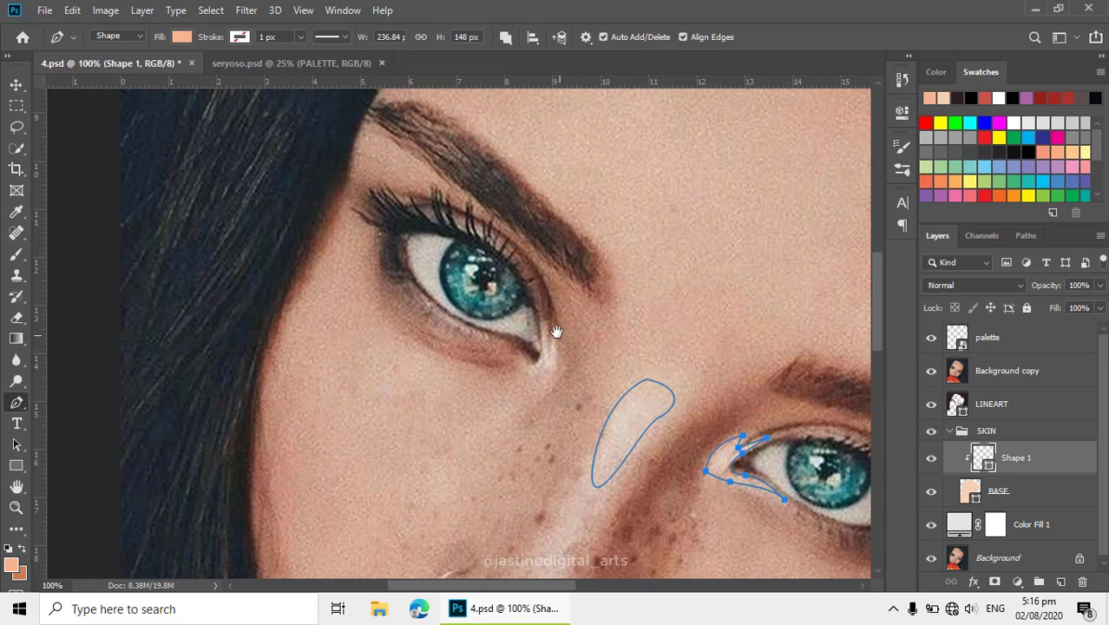
# - Add a closed Pen shape hugging the left eye's inner corner to the same Shape 1 layer, using Combine Shapes
pyautogui.click(555, 329)
pyautogui.click(554, 373)
pyautogui.click(517, 343)
pyautogui.moveTo(527, 361); pyautogui.dragTo(548, 359)
pyautogui.click(538, 317)
# - Examine the face in the photo around the three traced highlight shapes, from the forehead down to the nose and lips
pyautogui.keyDown('alt'); pyautogui.click(566, 335); pyautogui.keyUp('alt')
pyautogui.keyDown('alt'); pyautogui.click(562, 329); pyautogui.keyUp('alt')
pyautogui.moveTo(562, 329); pyautogui.dragTo(532, 276)
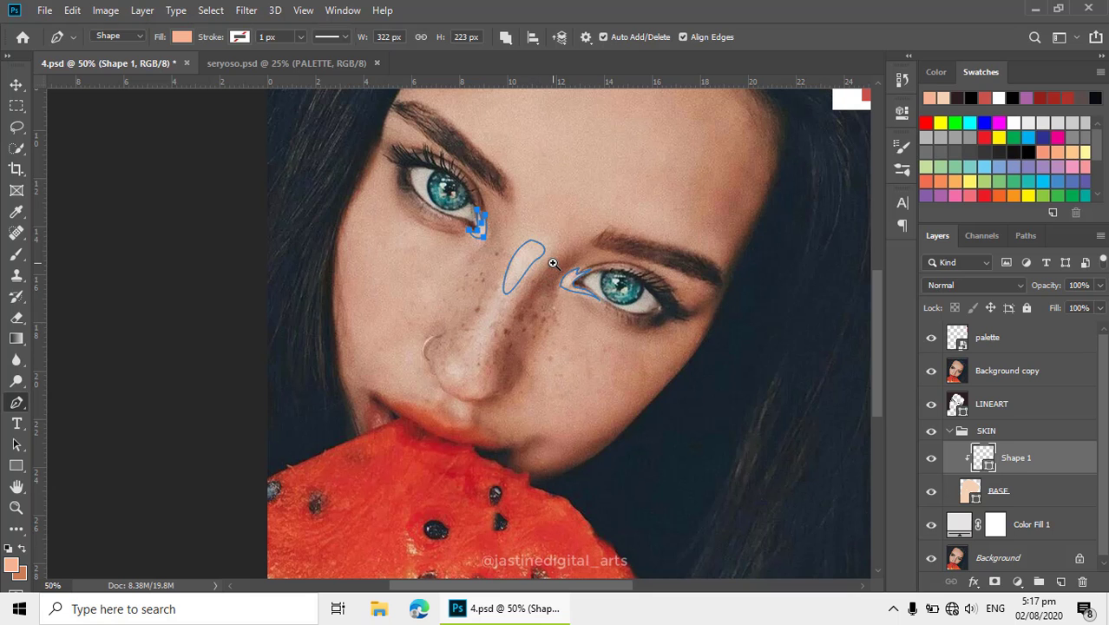
pyautogui.scroll(2, 552, 263)
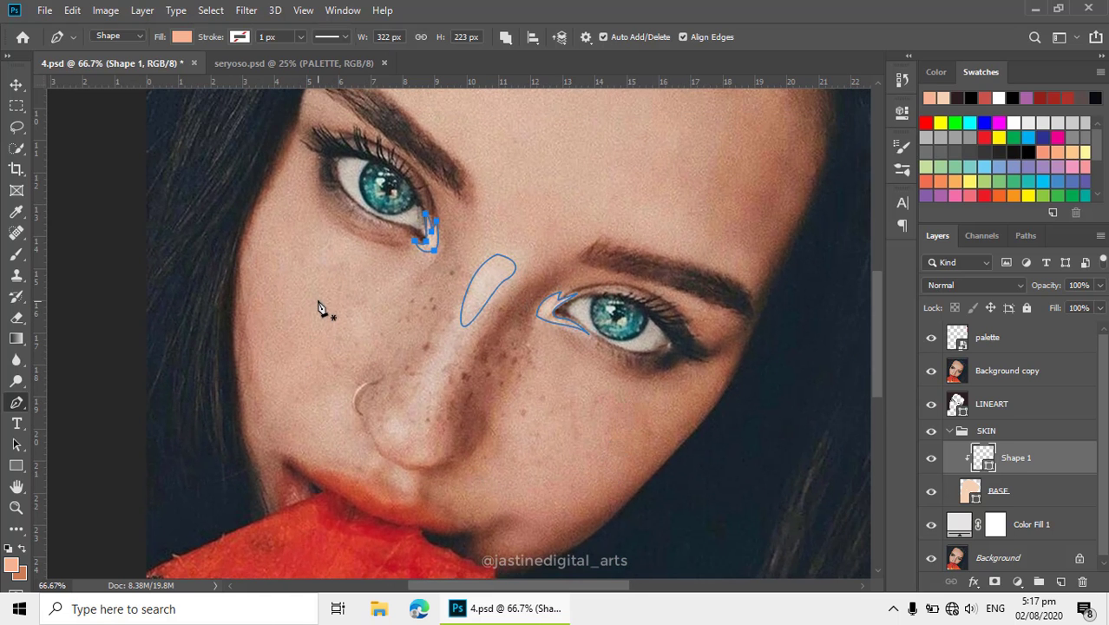
pyautogui.moveTo(381, 337); pyautogui.dragTo(372, 404)
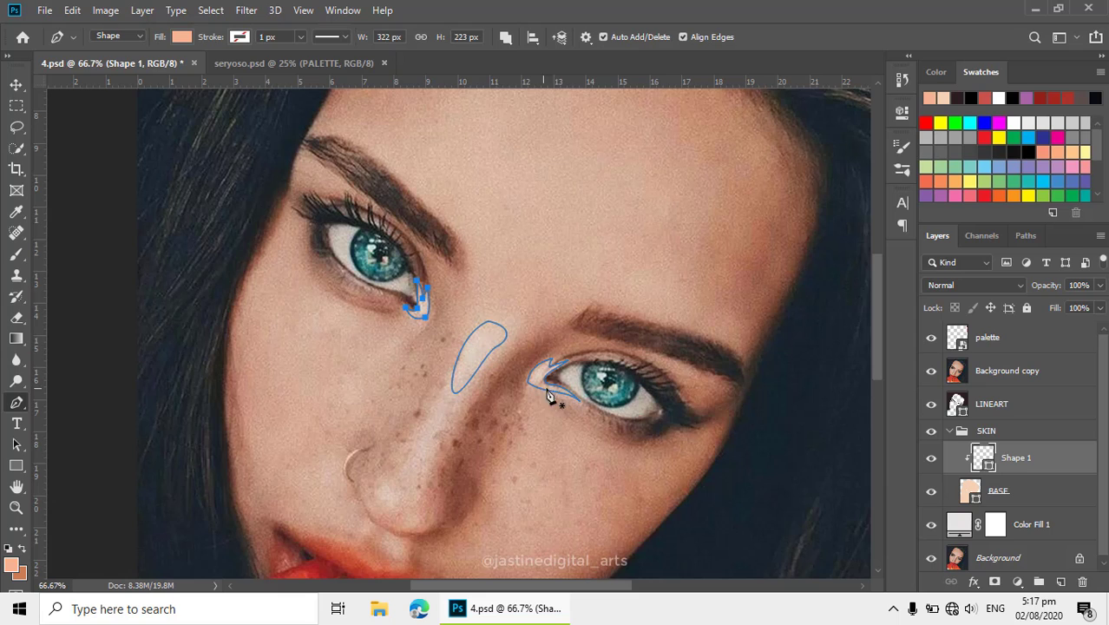
pyautogui.moveTo(531, 304); pyautogui.dragTo(464, 295)
pyautogui.keyDown('alt'); pyautogui.click(441, 406); pyautogui.keyUp('alt')
pyautogui.scroll(1, 479, 315)
# - Switch to seryoso.psd, show its Layer 1 photo, and compare the facial highlights with the finished vector portrait
pyautogui.click(293, 62)
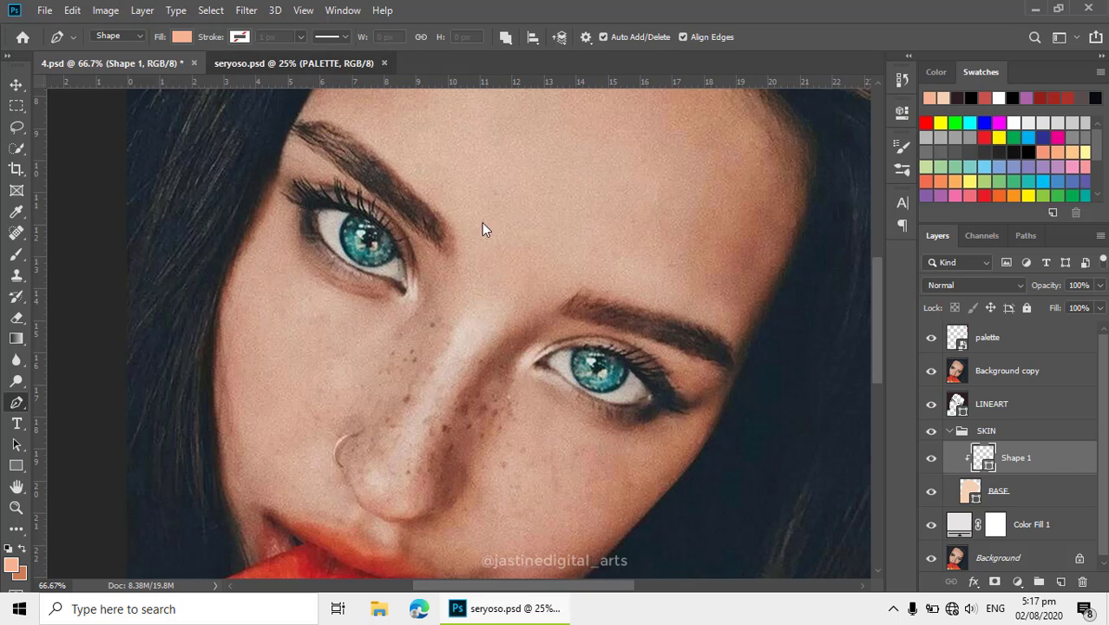
pyautogui.scroll(1, 472, 274)
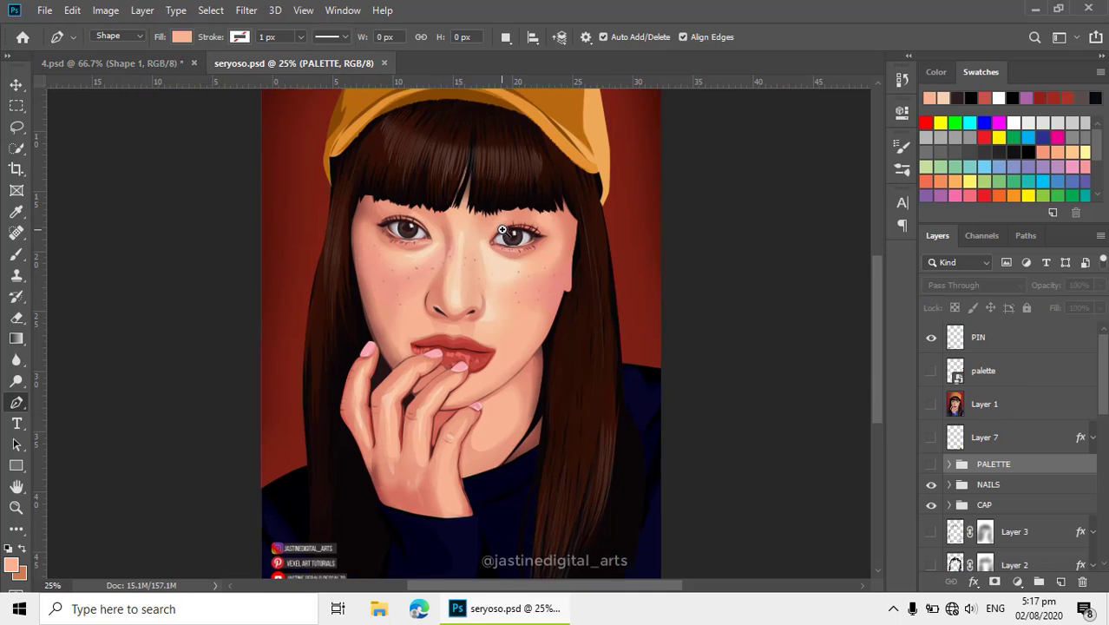
pyautogui.scroll(-1, 466, 314)
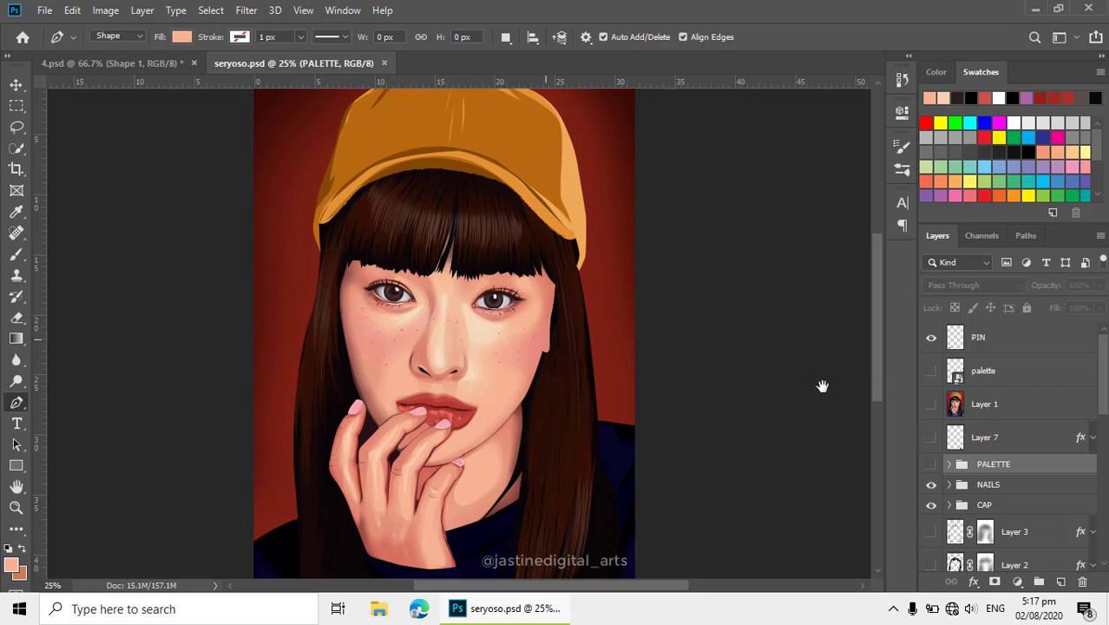
pyautogui.click(932, 405)
pyautogui.scroll(2, 464, 323)
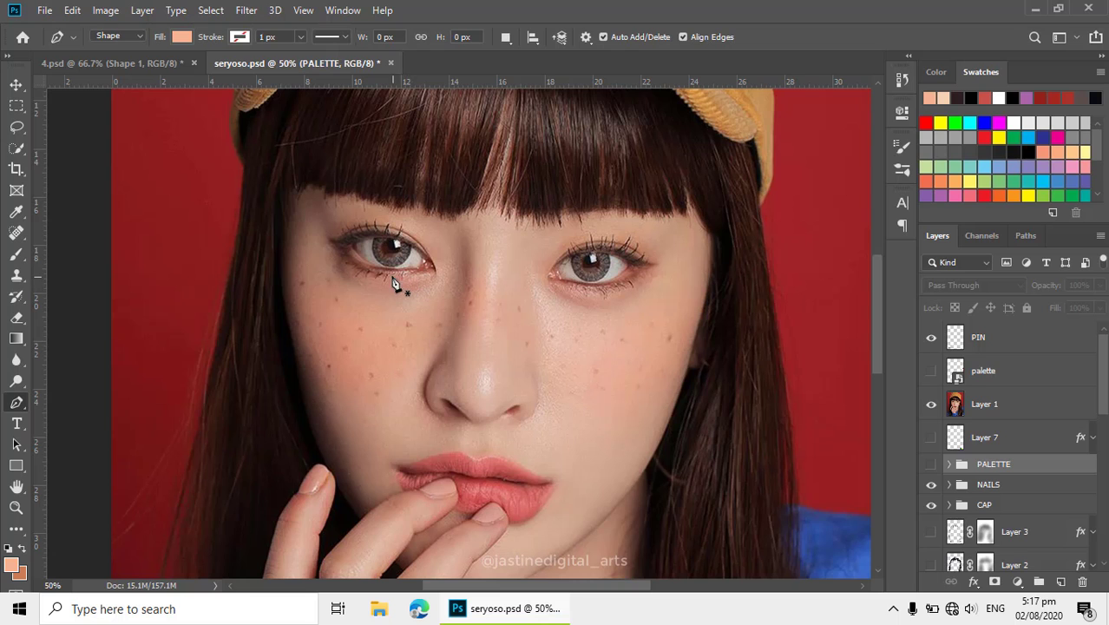
pyautogui.keyDown('alt'); pyautogui.click(544, 339); pyautogui.keyUp('alt')
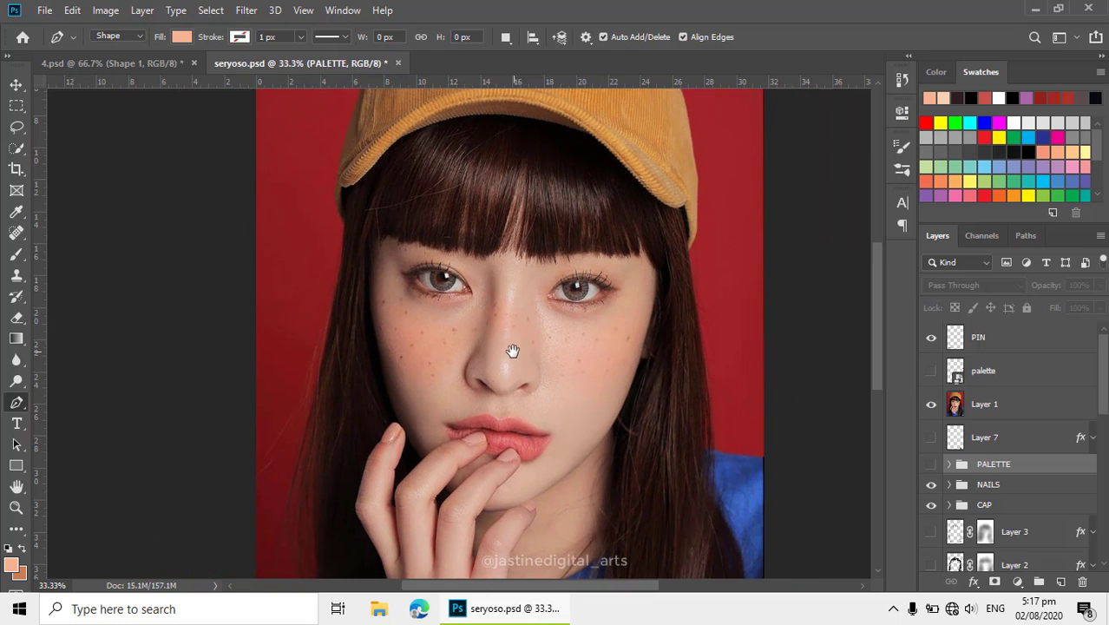
# - Return to 4.psd and hide the Background copy layer to view the traced shapes over the flat skin base
pyautogui.click(144, 62)
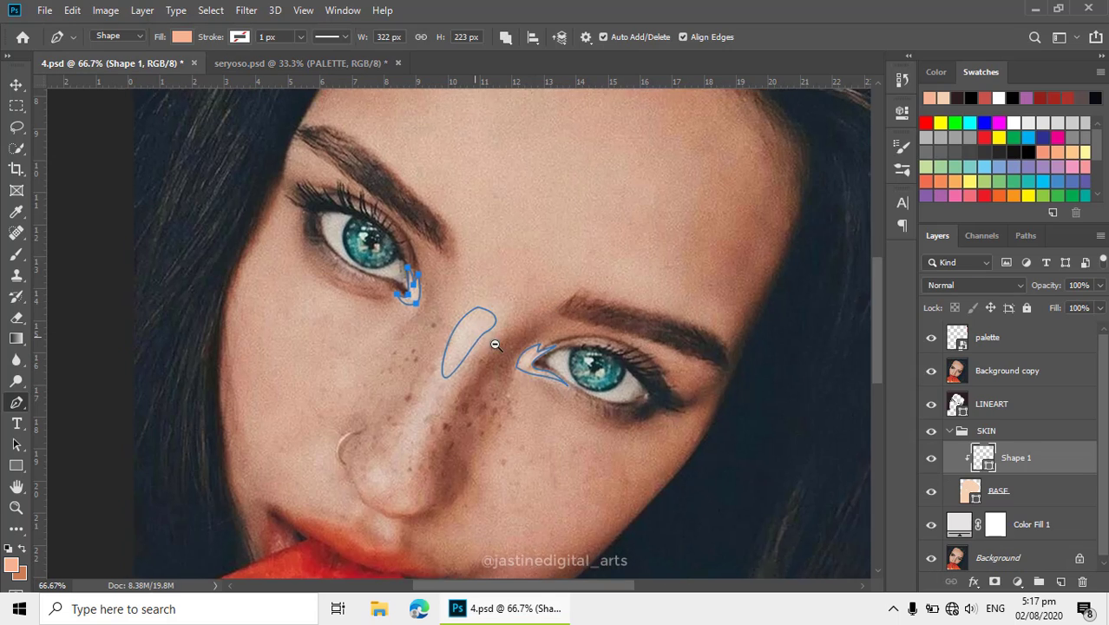
pyautogui.keyDown('alt'); pyautogui.click(520, 330); pyautogui.keyUp('alt')
pyautogui.keyDown('alt'); pyautogui.click(521, 330); pyautogui.keyUp('alt')
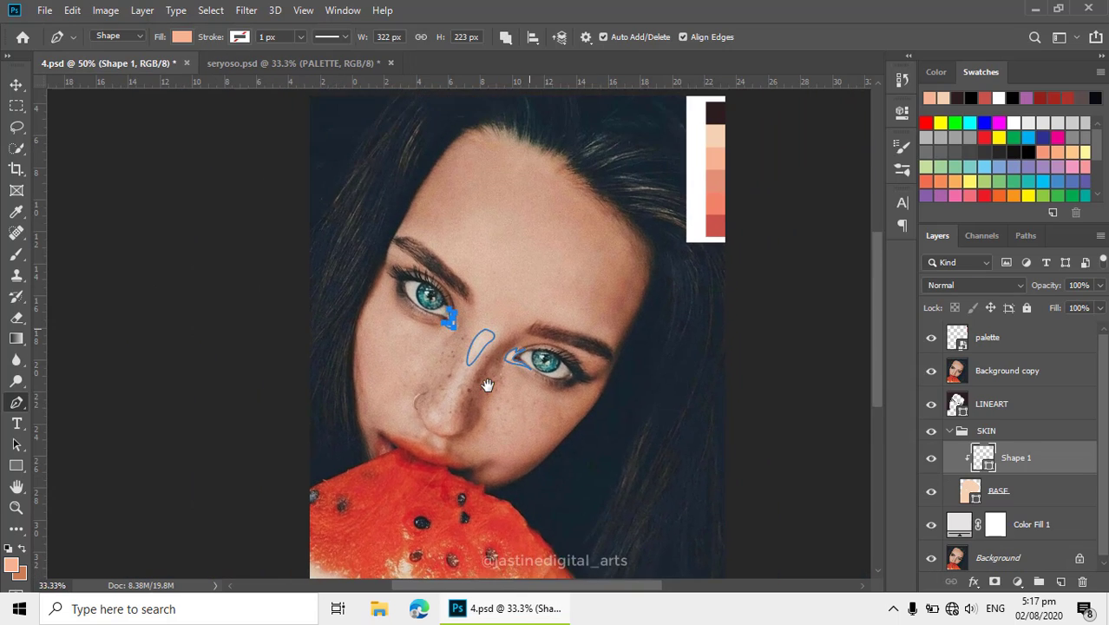
pyautogui.click(929, 375)
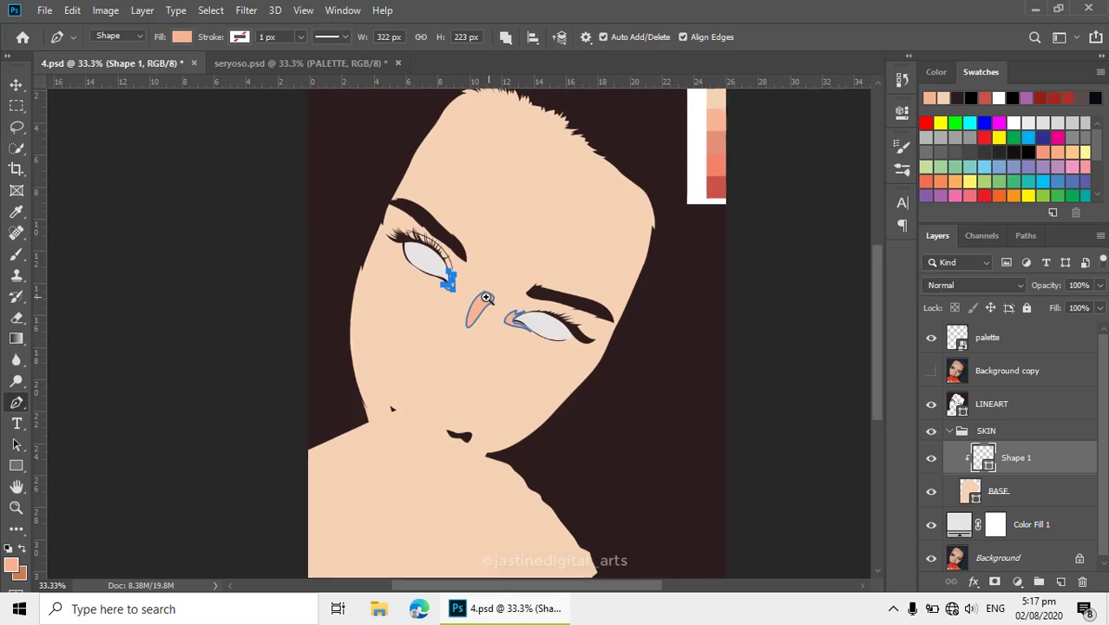
# - Isolate the Background copy layer's visibility and hide that layer again
pyautogui.hotkey('ctrl', '+')
pyautogui.keyDown('alt'); pyautogui.click(930, 370); pyautogui.keyUp('alt')
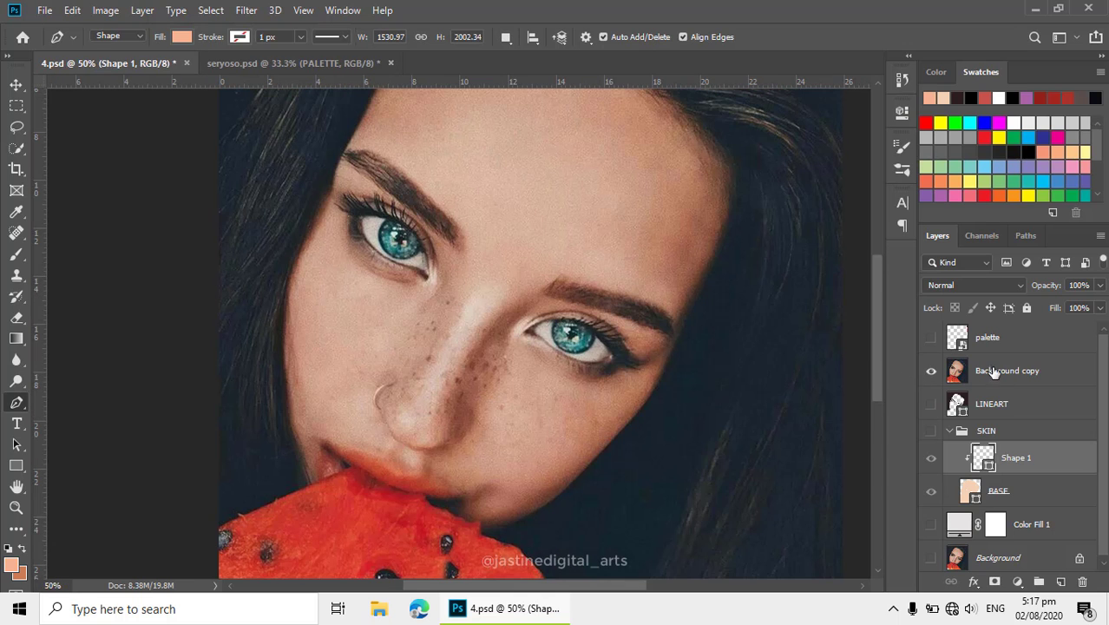
pyautogui.click(929, 371)
pyautogui.hotkey('ctrl', '-')
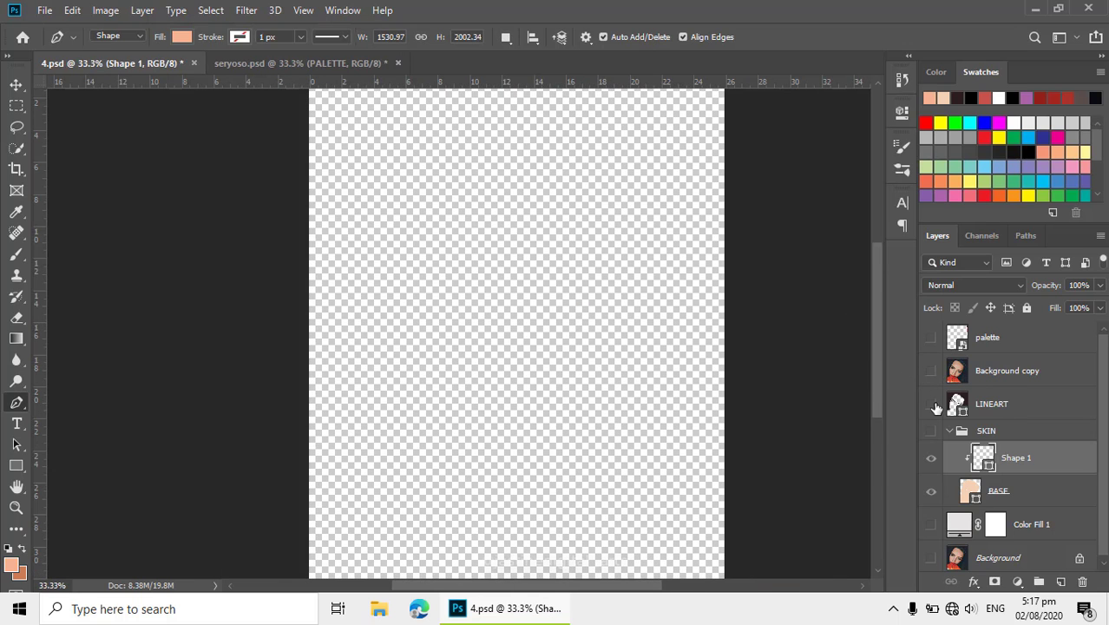
# - Make the LINEART layer, the SKIN group, Color Fill 1 and the Background layer visible
pyautogui.click(931, 404)
pyautogui.click(931, 430)
pyautogui.hotkey('ctrl', '-')
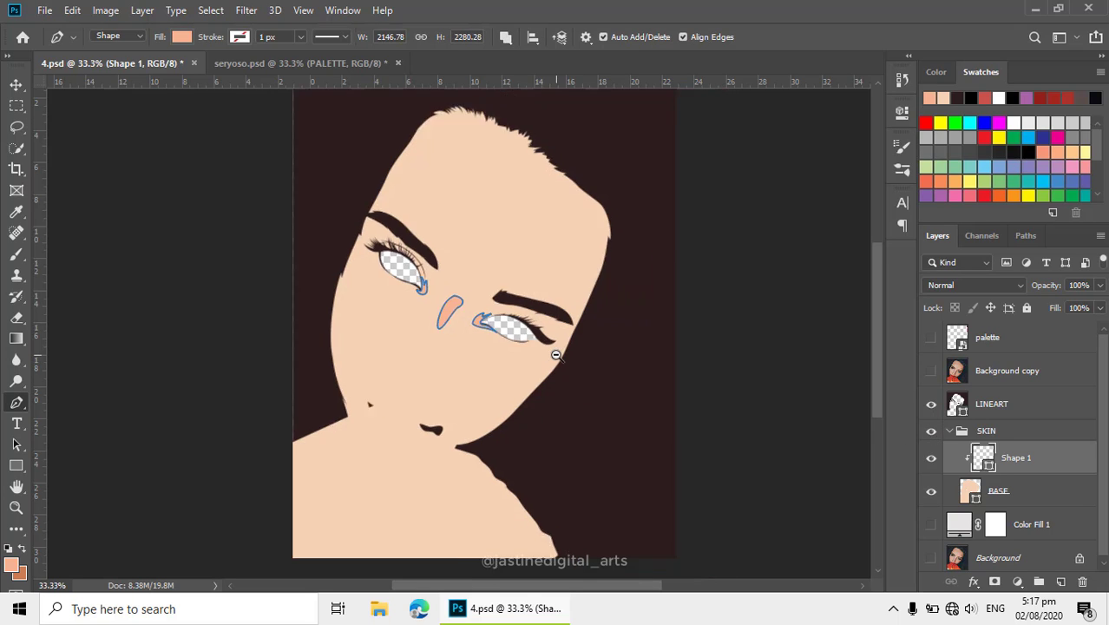
pyautogui.moveTo(631, 367); pyautogui.dragTo(760, 387)
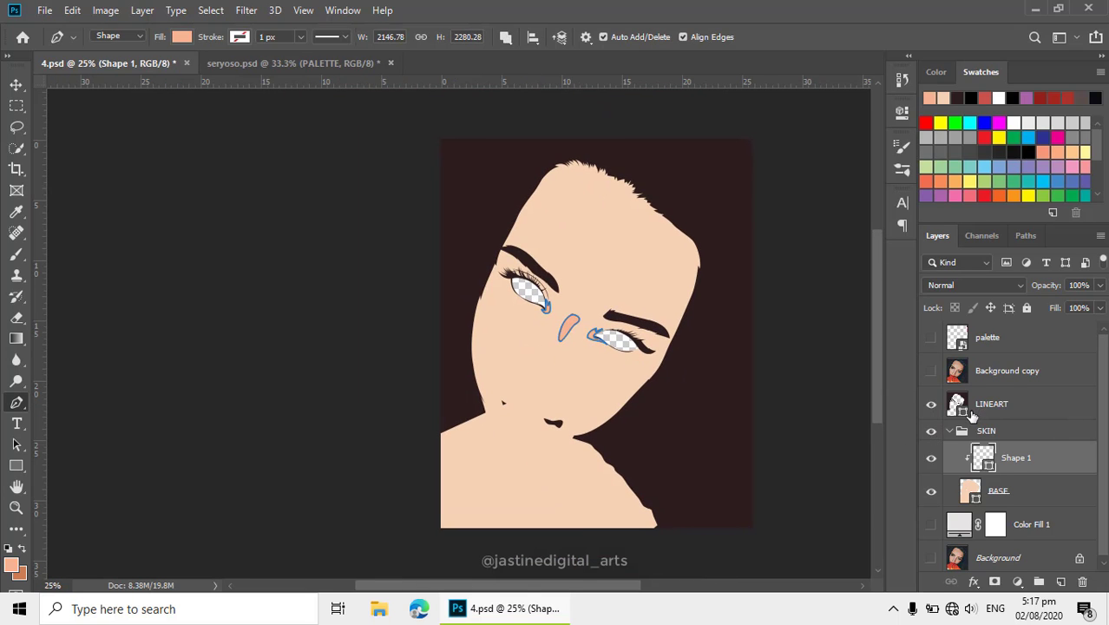
pyautogui.scroll(-1, 970, 420)
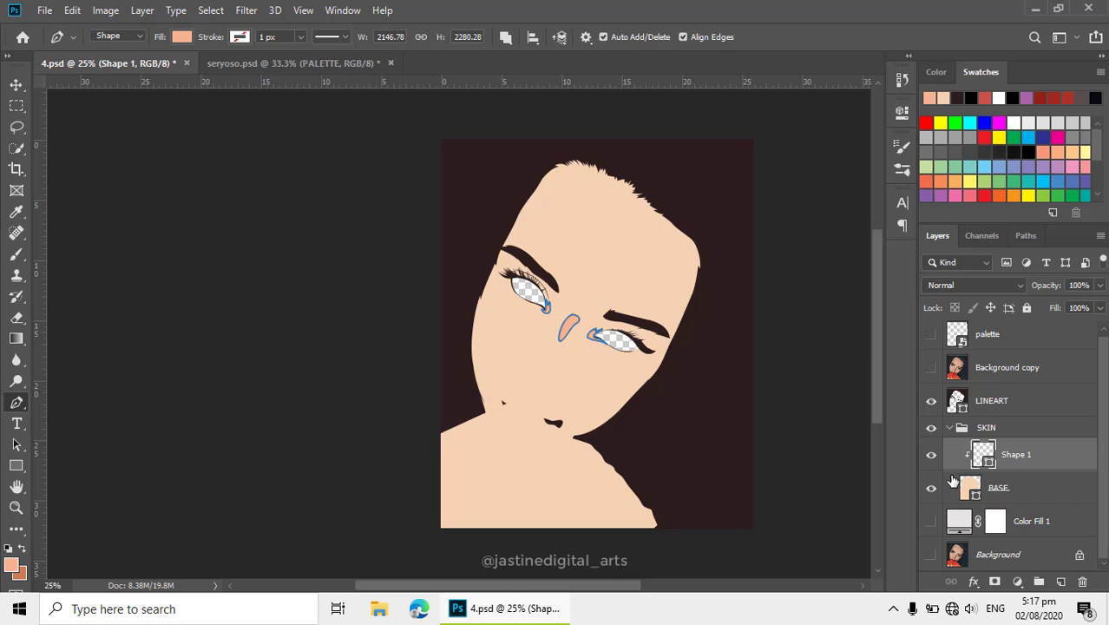
pyautogui.click(931, 553)
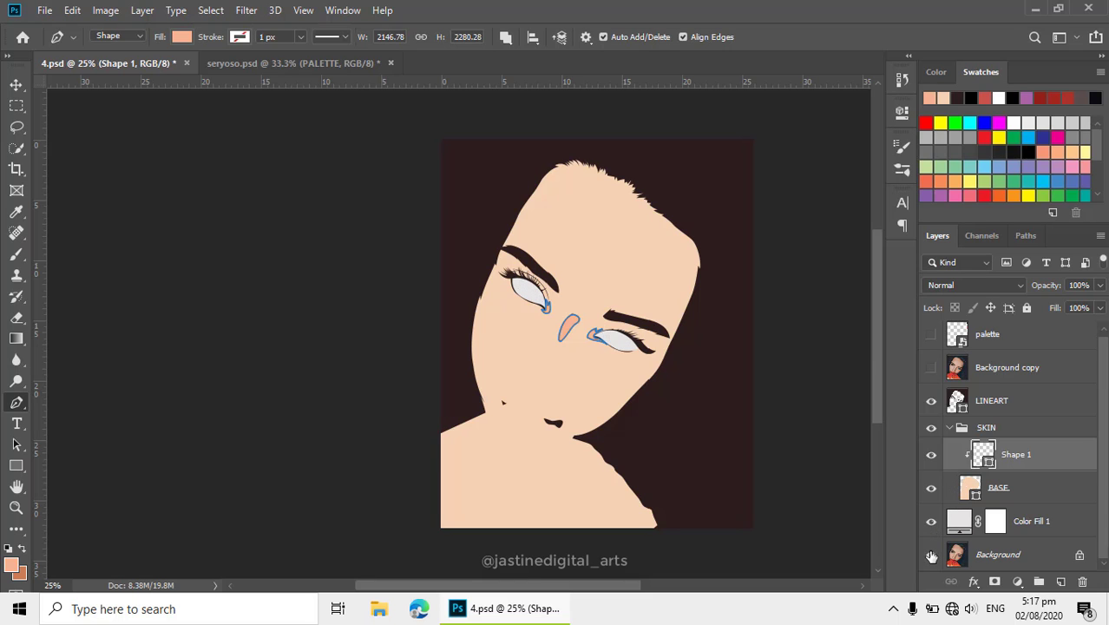
# - Rename the Shape 1 layer as S1
pyautogui.keyDown('ctrl'); pyautogui.click(613, 336); pyautogui.keyUp('ctrl')
pyautogui.keyDown('ctrl'); pyautogui.keyDown('alt'); pyautogui.click(613, 336); pyautogui.keyUp('alt'); pyautogui.keyUp('ctrl')
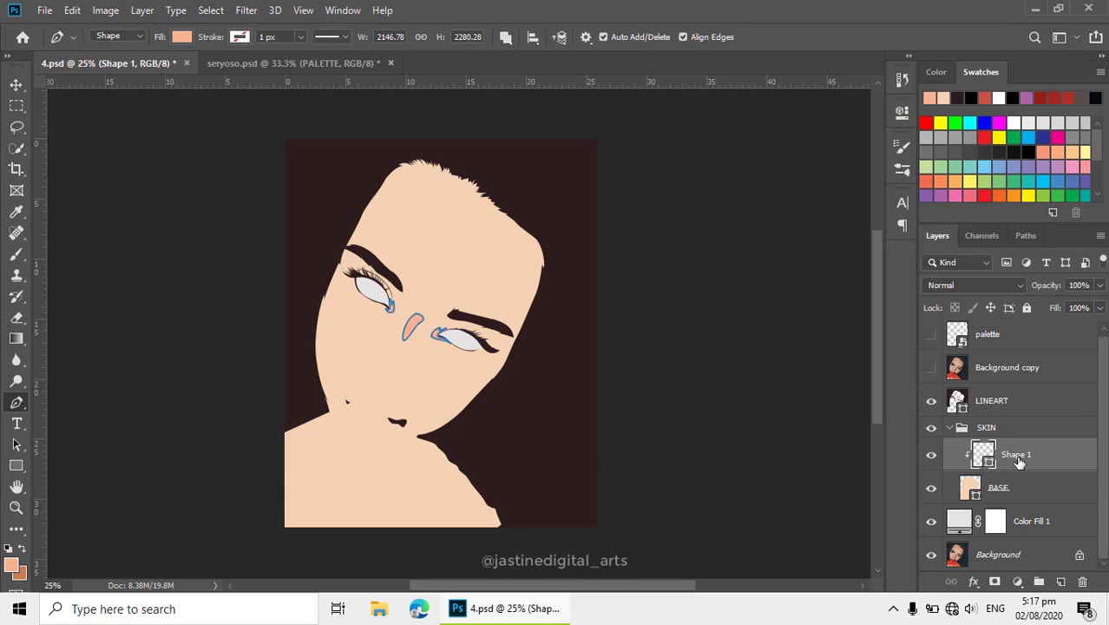
pyautogui.doubleClick(1016, 455)
pyautogui.press('Return')
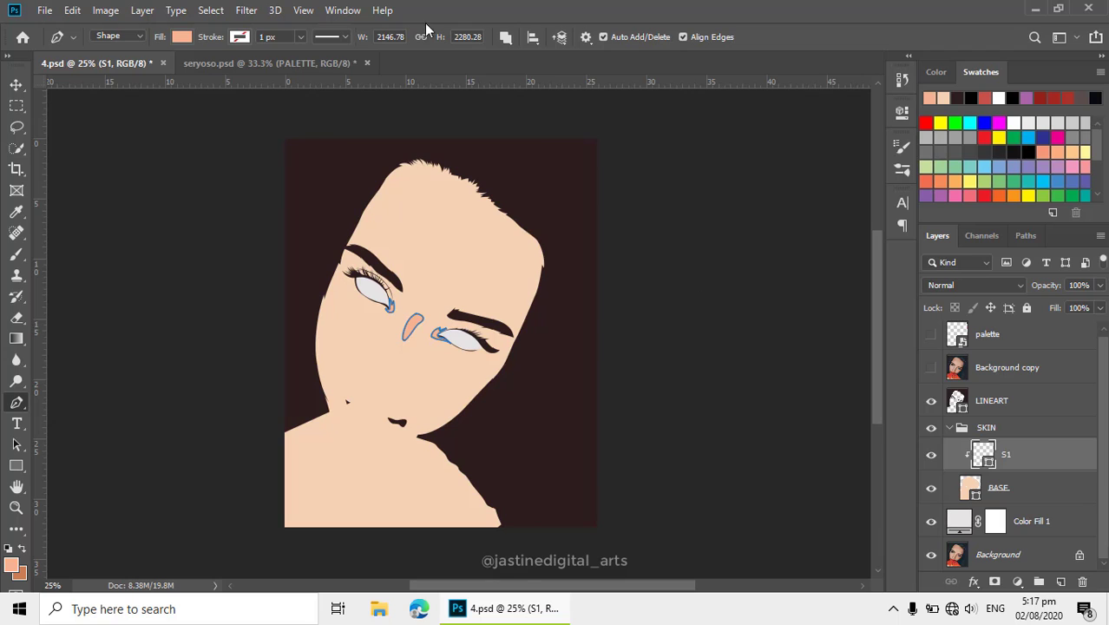
# - Set the path operation to Exclude Overlapping Shapes and draw a large closed Pen path on S1 around the whole face, neck and shoulder
pyautogui.click(505, 37)
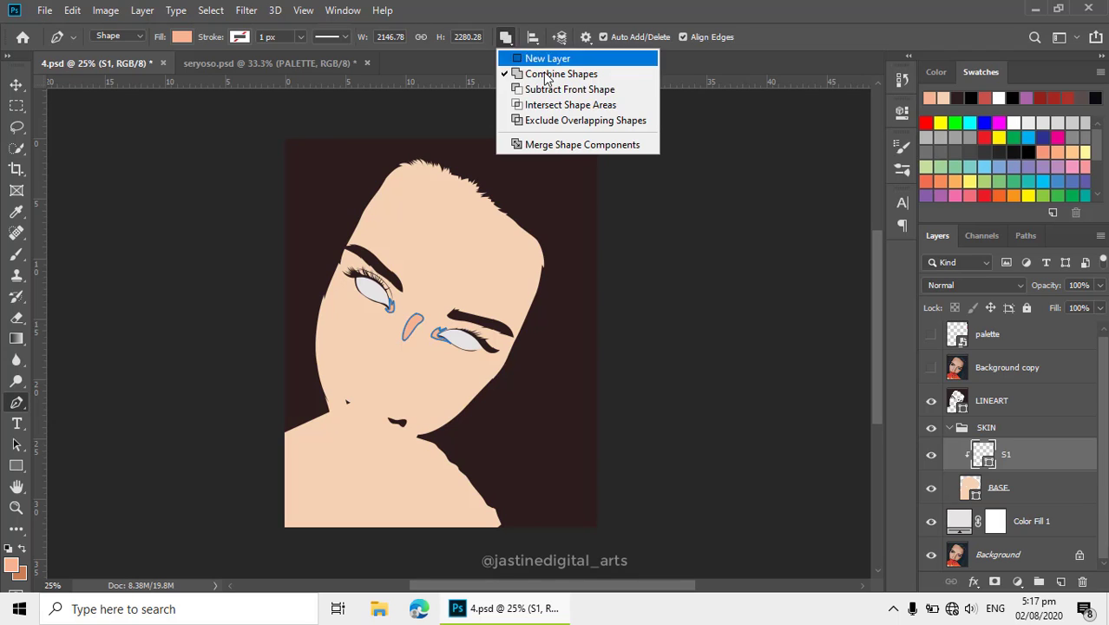
pyautogui.click(575, 116)
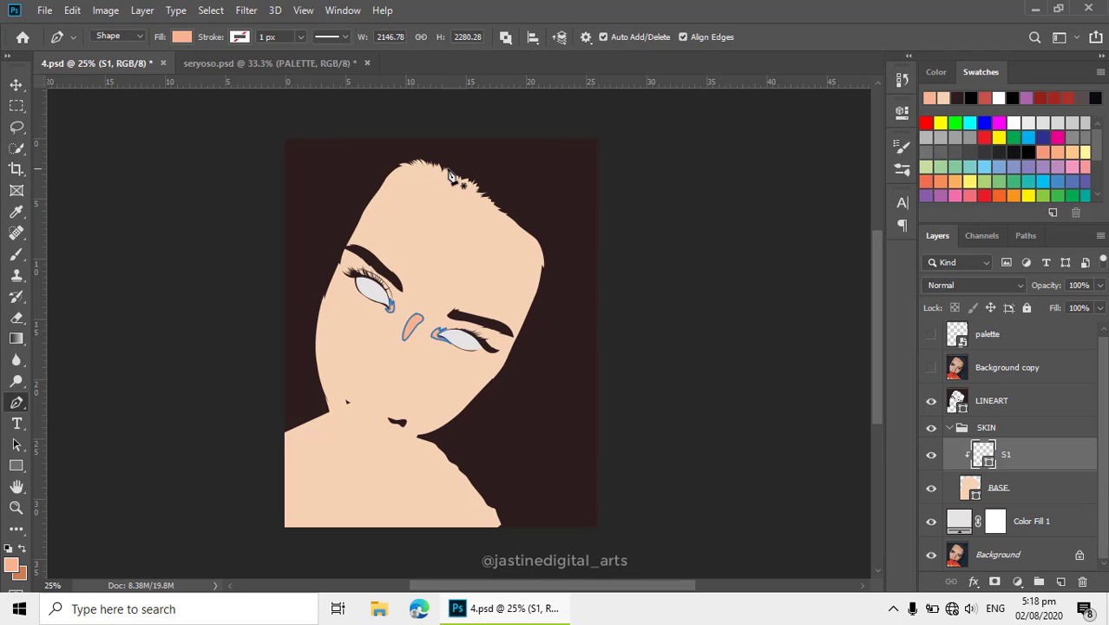
pyautogui.click(505, 38)
pyautogui.click(510, 35)
pyautogui.moveTo(295, 251); pyautogui.dragTo(284, 306)
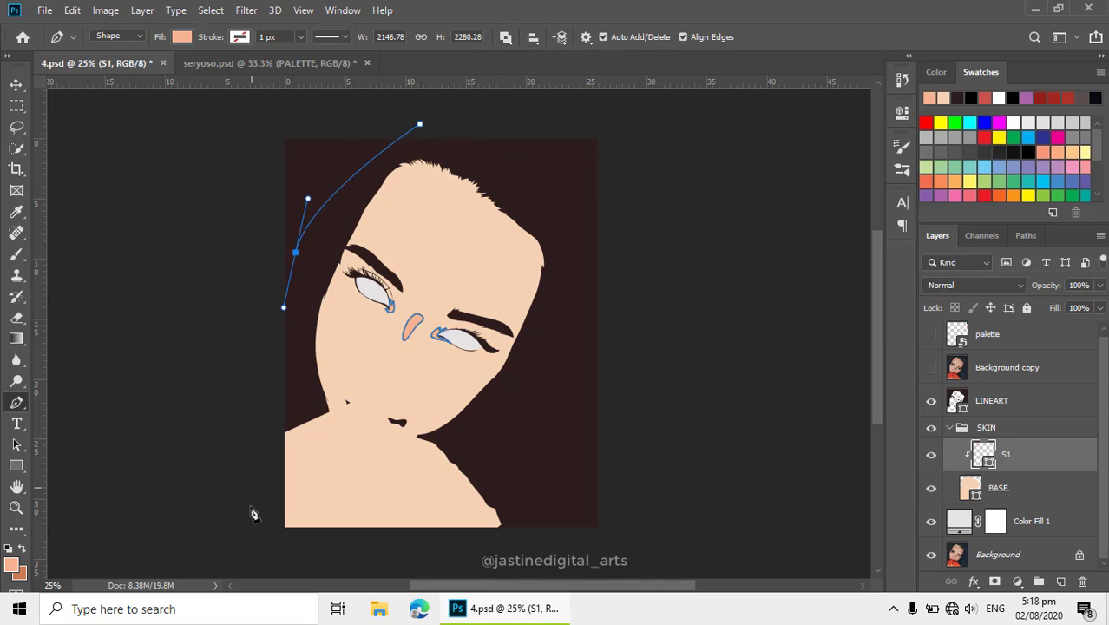
pyautogui.moveTo(255, 526); pyautogui.dragTo(279, 555)
pyautogui.moveTo(513, 544); pyautogui.dragTo(544, 485)
pyautogui.moveTo(565, 341); pyautogui.dragTo(586, 286)
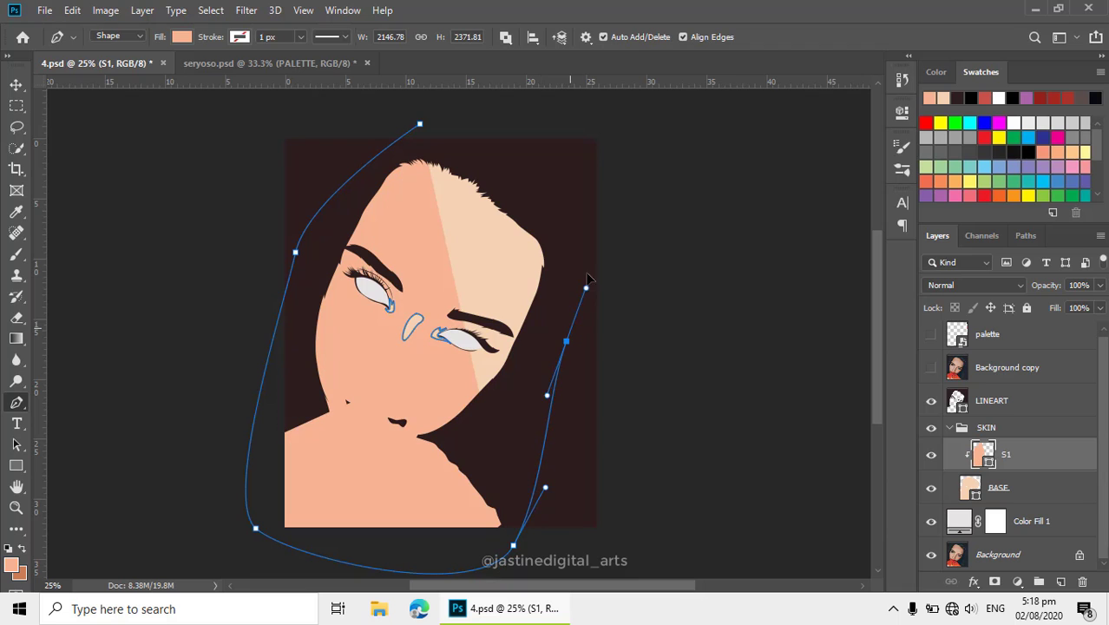
pyautogui.moveTo(573, 212); pyautogui.dragTo(548, 171)
pyautogui.moveTo(503, 143); pyautogui.dragTo(473, 133)
pyautogui.click(419, 124)
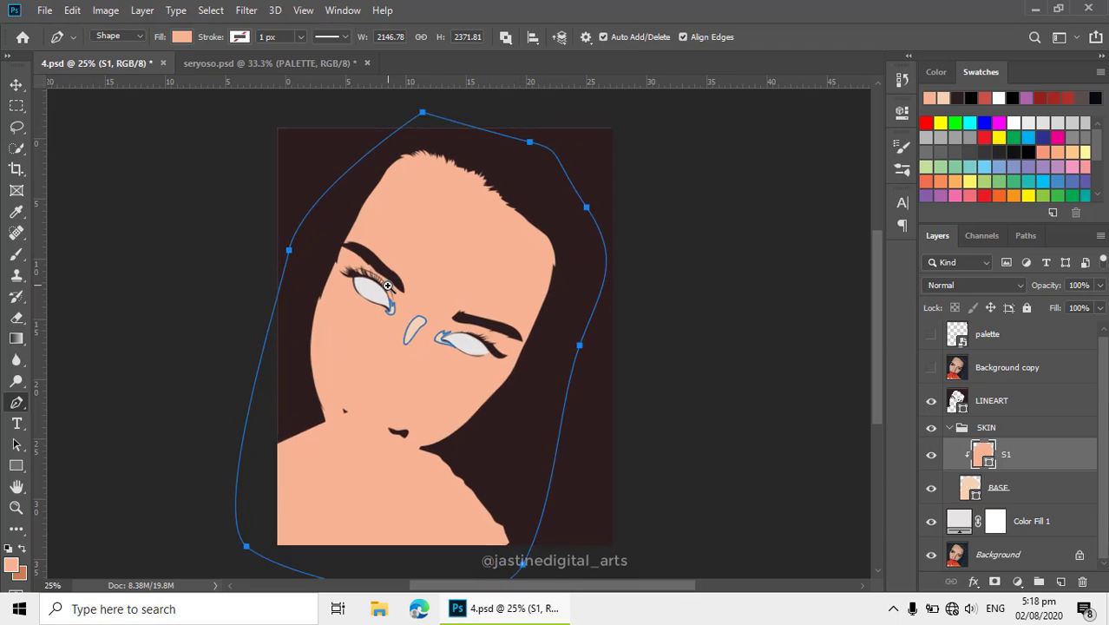
# - Dismiss the S1 path outlines and examine the light cut-outs at both inner eye corners and the nose bridge
pyautogui.keyDown('ctrl'); pyautogui.click(388, 286); pyautogui.keyUp('ctrl')
pyautogui.moveTo(433, 404); pyautogui.dragTo(447, 323)
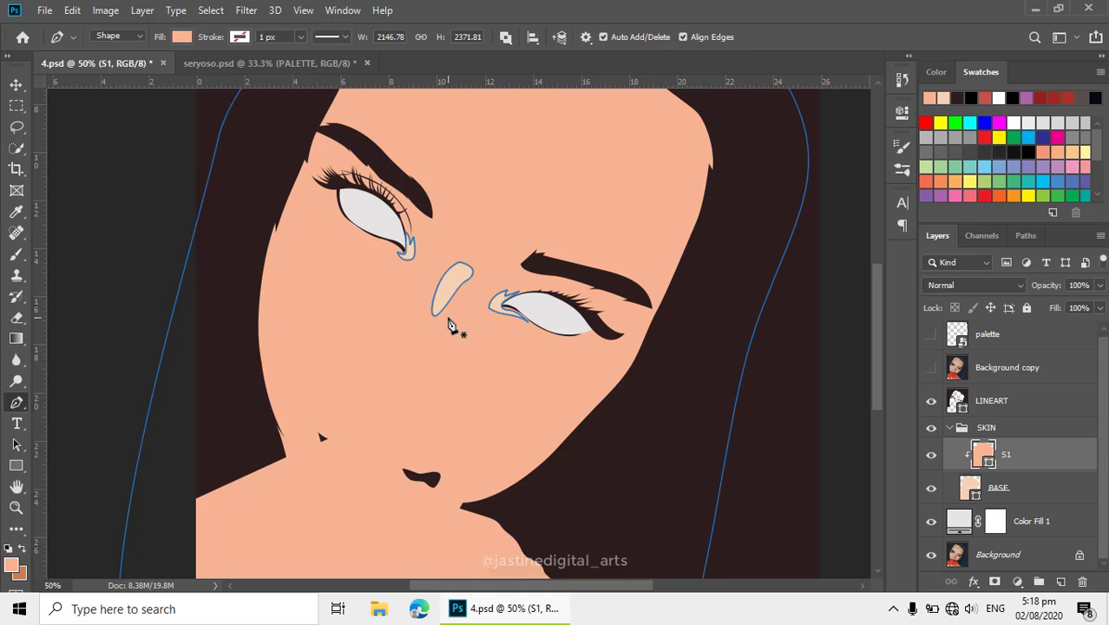
pyautogui.press('Return')
pyautogui.keyDown('alt'); pyautogui.click(485, 307); pyautogui.keyUp('alt')
pyautogui.keyDown('ctrl'); pyautogui.click(436, 304); pyautogui.keyUp('ctrl')
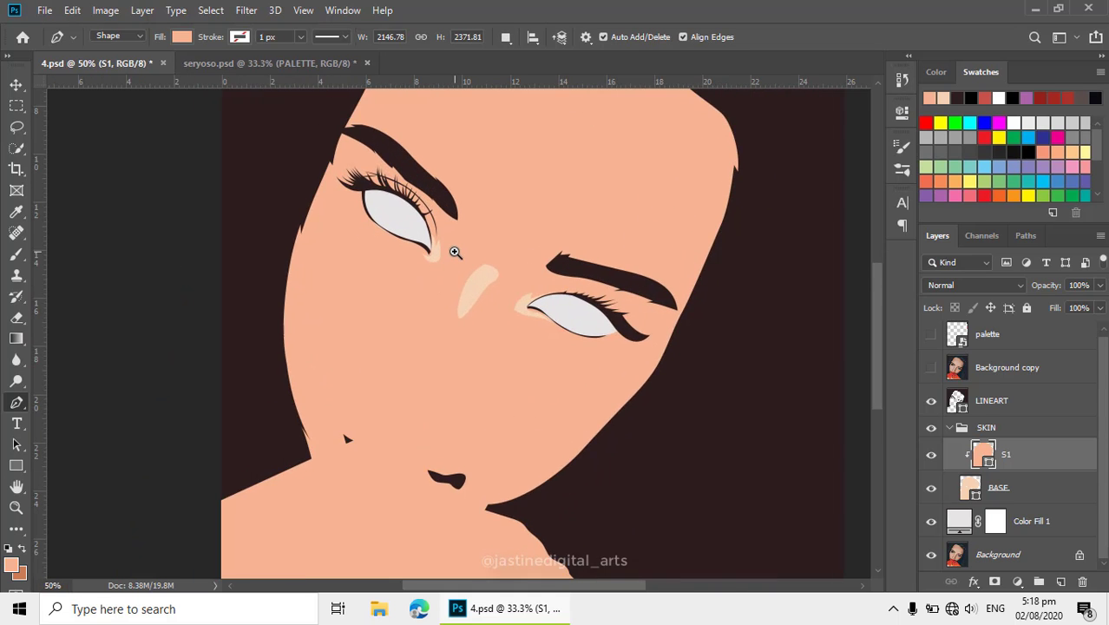
pyautogui.click(454, 251)
pyautogui.click(469, 251)
pyautogui.click(455, 257)
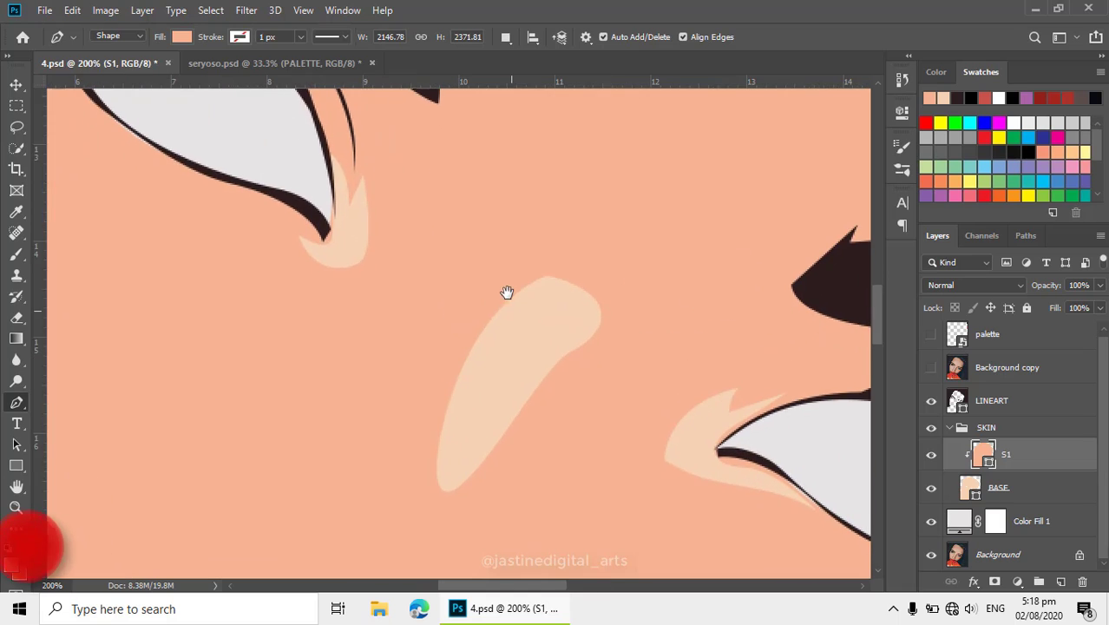
pyautogui.keyDown('alt'); pyautogui.click(520, 289); pyautogui.keyUp('alt')
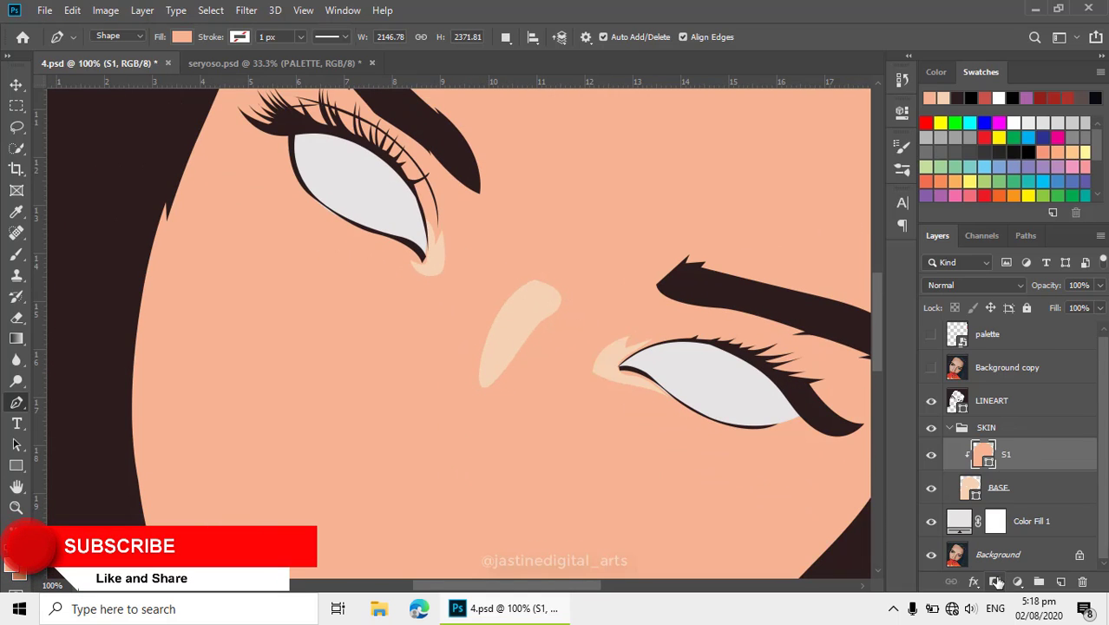
# - Add a layer mask to S1 and make the mask active for editing
pyautogui.click(995, 582)
pyautogui.click(983, 457)
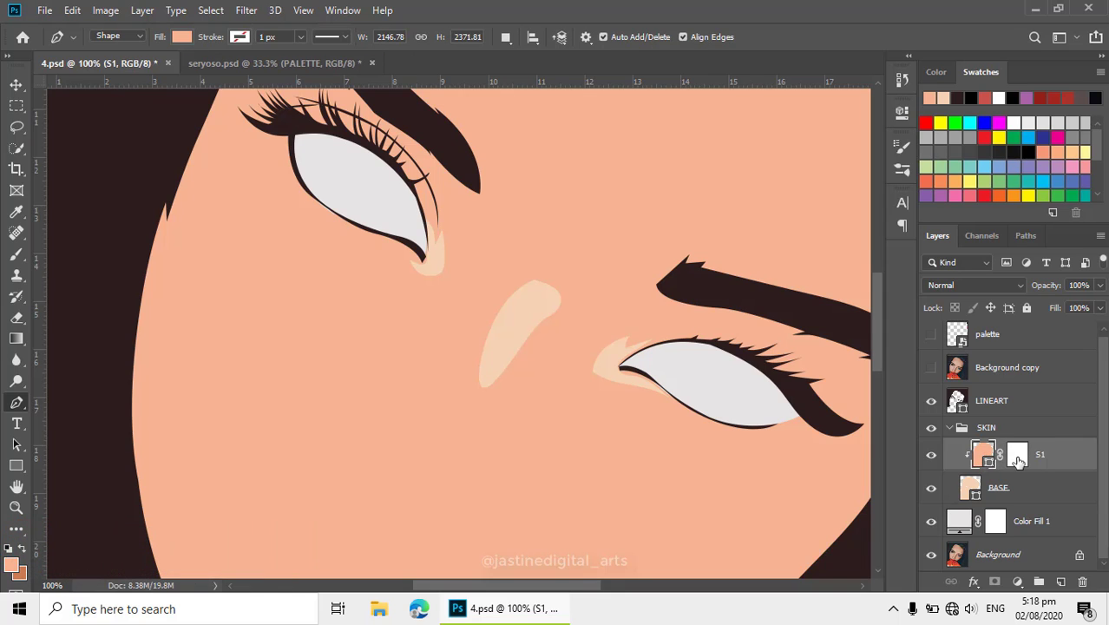
pyautogui.click(1017, 459)
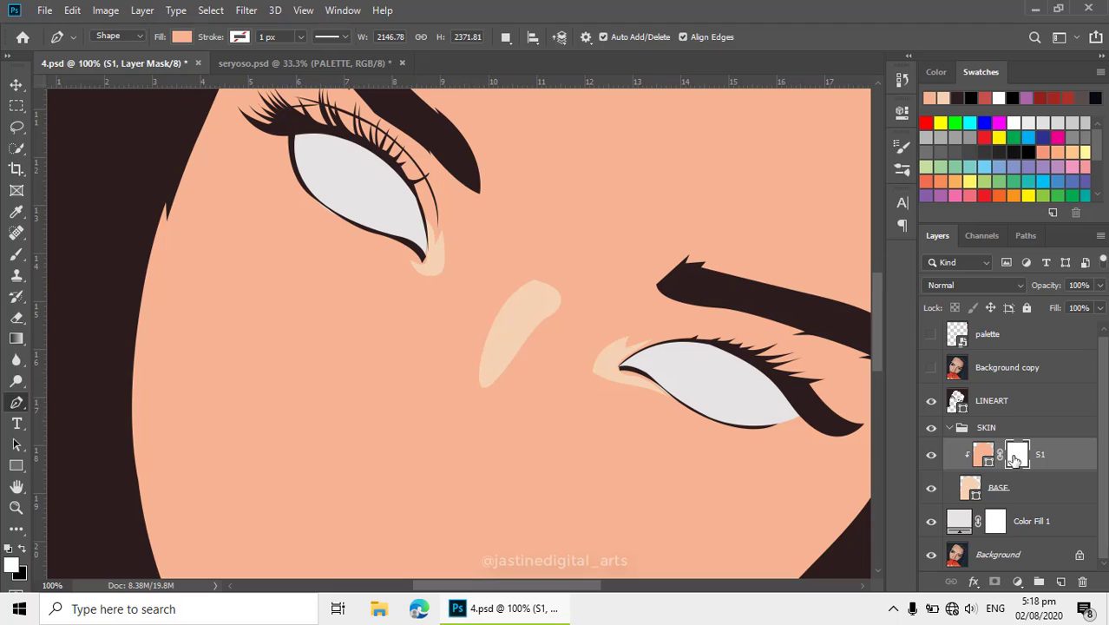
# - Choose the standard Eraser Tool for working on the S1 mask and review its opacity and flow settings
pyautogui.press('e')
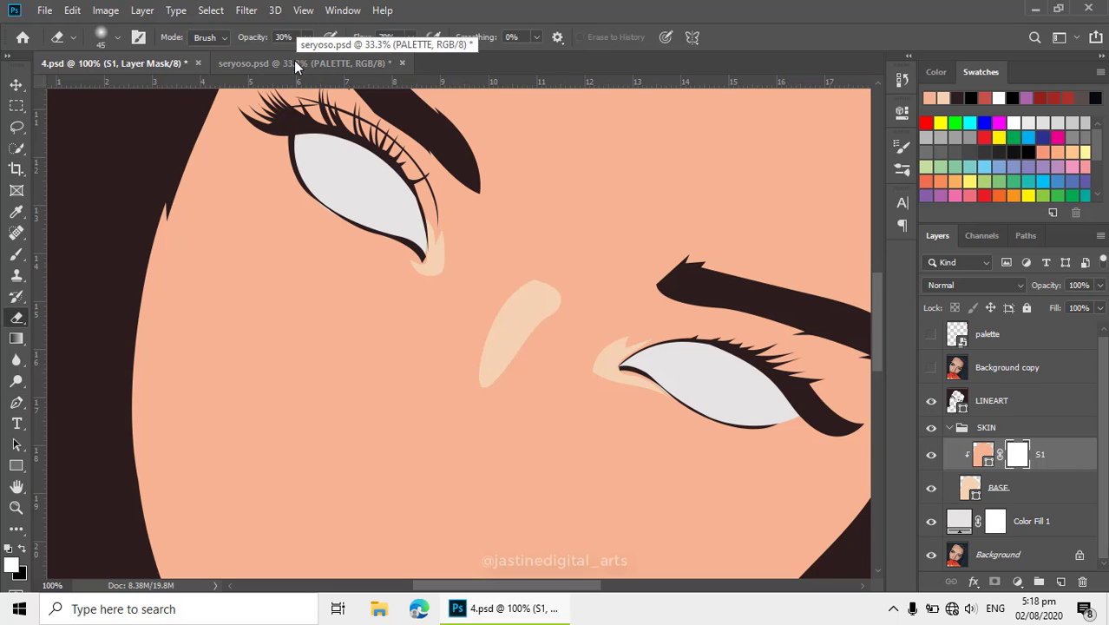
pyautogui.rightClick(31, 318)
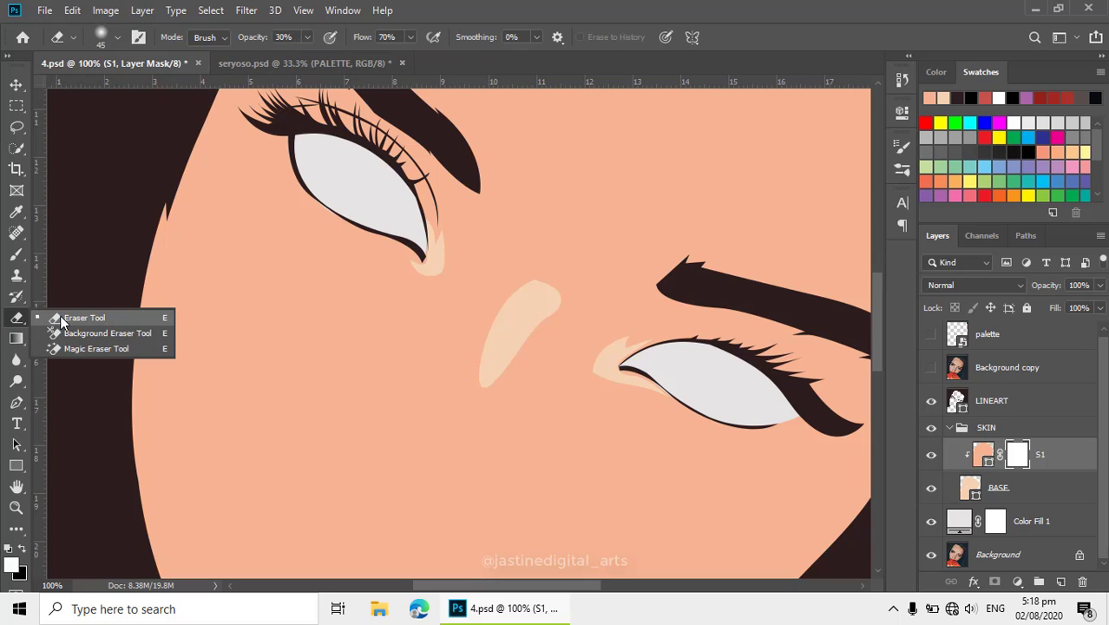
pyautogui.click(68, 320)
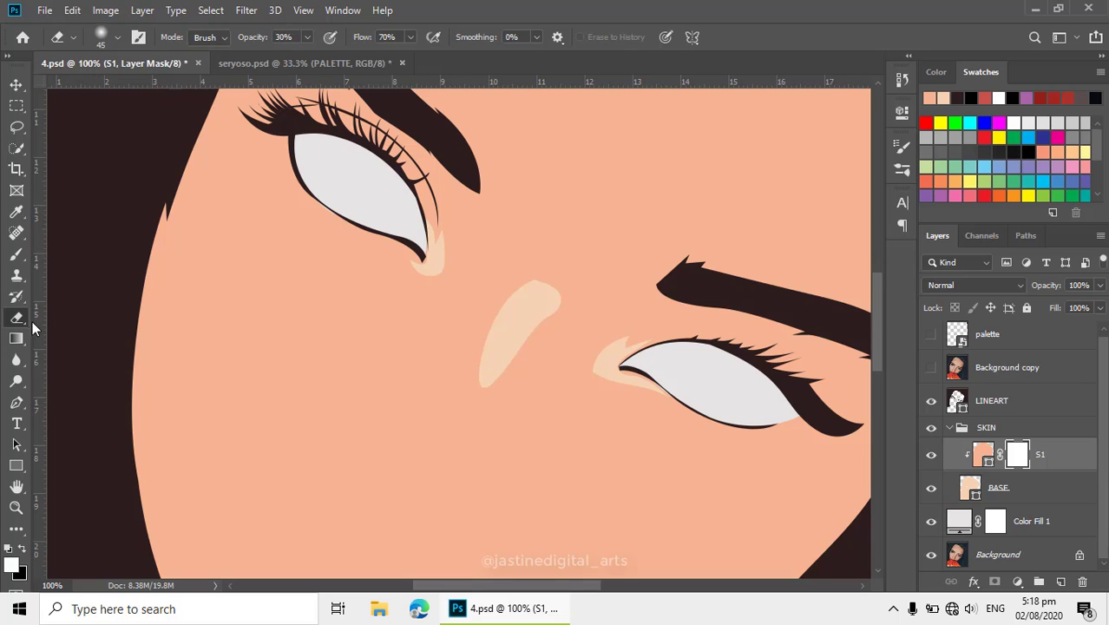
pyautogui.click(306, 37)
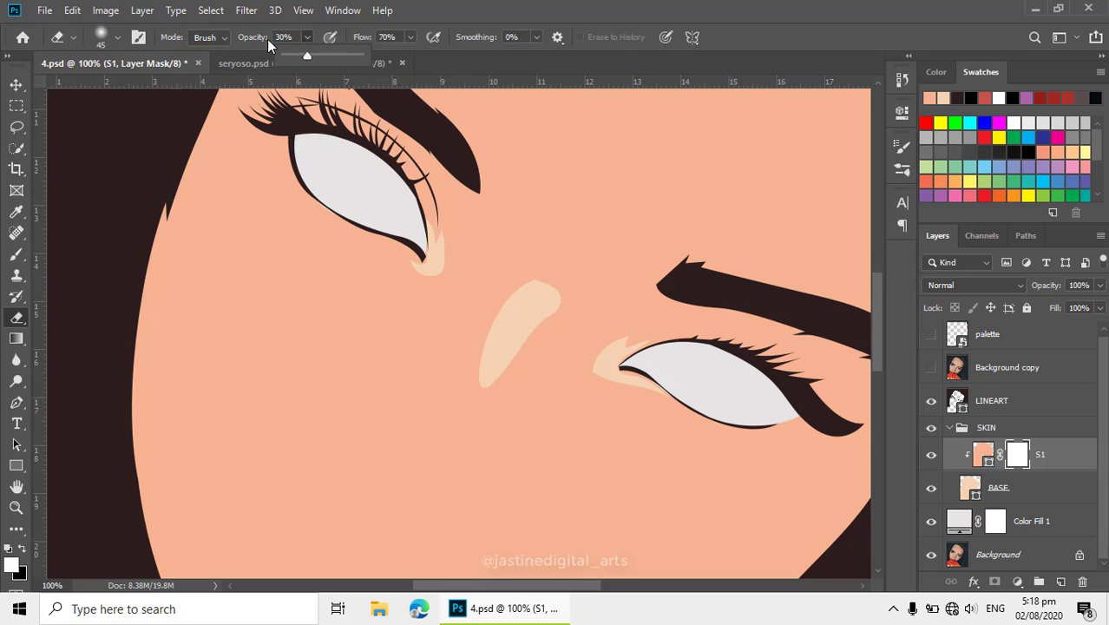
pyautogui.click(290, 37)
pyautogui.click(402, 34)
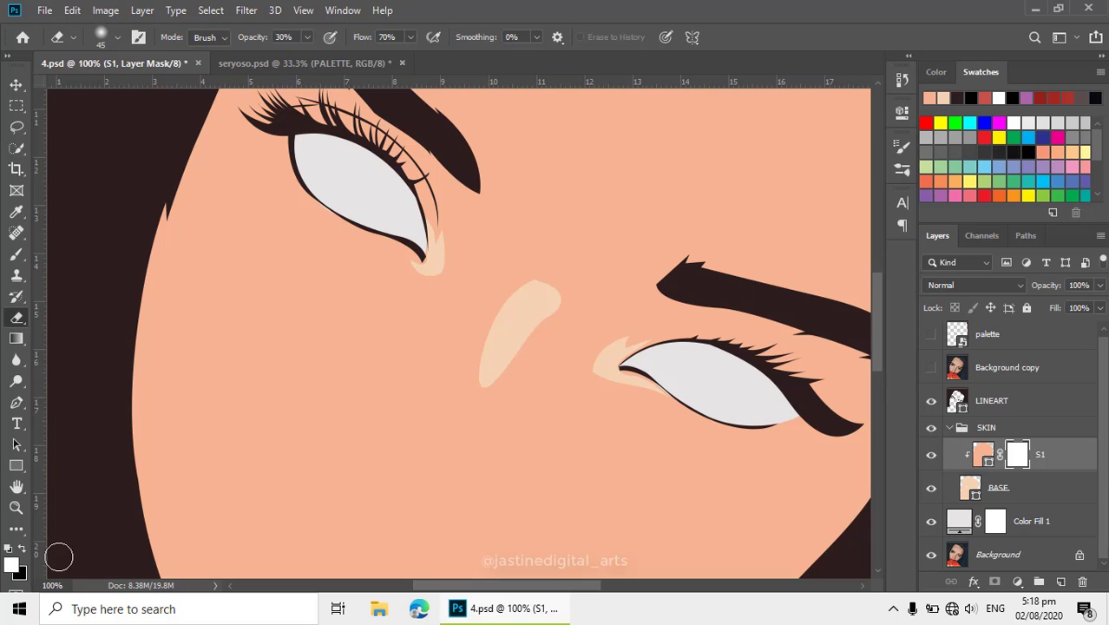
# - Soften the edges of the nose-bridge and both inner-eye-corner highlights on the S1 mask with a 45 px eraser
pyautogui.moveTo(441, 256)
pyautogui.mouseDown()
pyautogui.moveTo(440, 267)
pyautogui.moveTo(404, 255)
pyautogui.moveTo(423, 275)
pyautogui.moveTo(435, 251)
pyautogui.moveTo(421, 255)
pyautogui.moveTo(441, 232)
pyautogui.moveTo(433, 260)
pyautogui.mouseUp()
pyautogui.moveTo(544, 281)
pyautogui.mouseDown()
pyautogui.moveTo(477, 337)
pyautogui.moveTo(485, 359)
pyautogui.moveTo(554, 305)
pyautogui.moveTo(511, 348)
pyautogui.moveTo(533, 280)
pyautogui.moveTo(563, 299)
pyautogui.moveTo(509, 349)
pyautogui.moveTo(517, 339)
pyautogui.moveTo(498, 317)
pyautogui.moveTo(488, 375)
pyautogui.moveTo(531, 300)
pyautogui.moveTo(543, 308)
pyautogui.moveTo(523, 280)
pyautogui.moveTo(552, 299)
pyautogui.moveTo(518, 294)
pyautogui.moveTo(501, 364)
pyautogui.mouseUp()
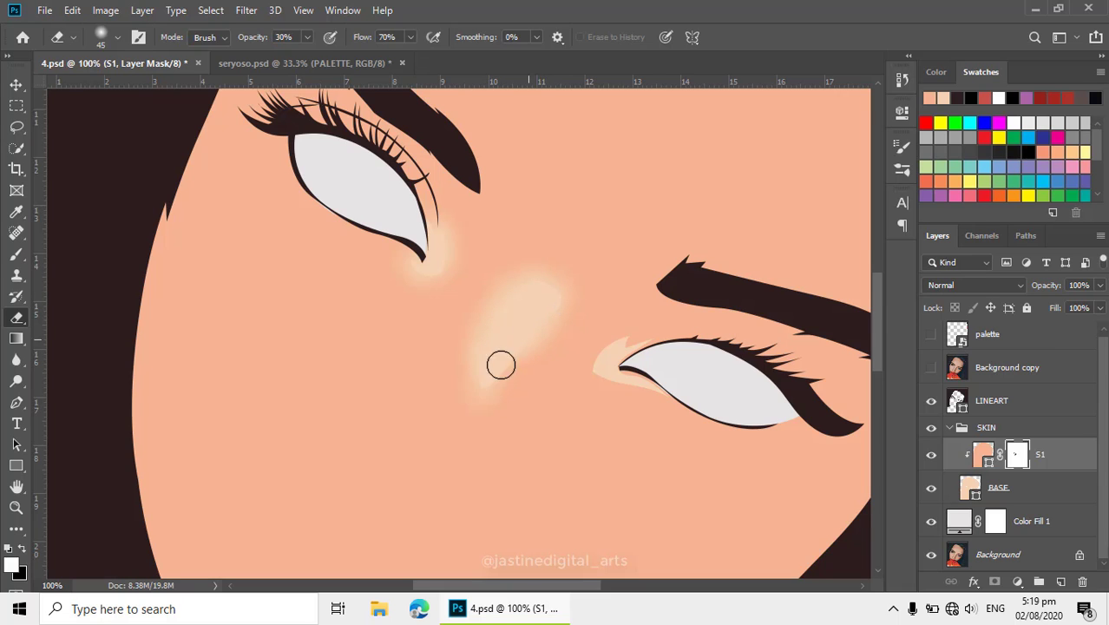
pyautogui.keyDown('alt'); pyautogui.click(647, 362); pyautogui.keyUp('alt')
pyautogui.moveTo(639, 370); pyautogui.dragTo(586, 336)
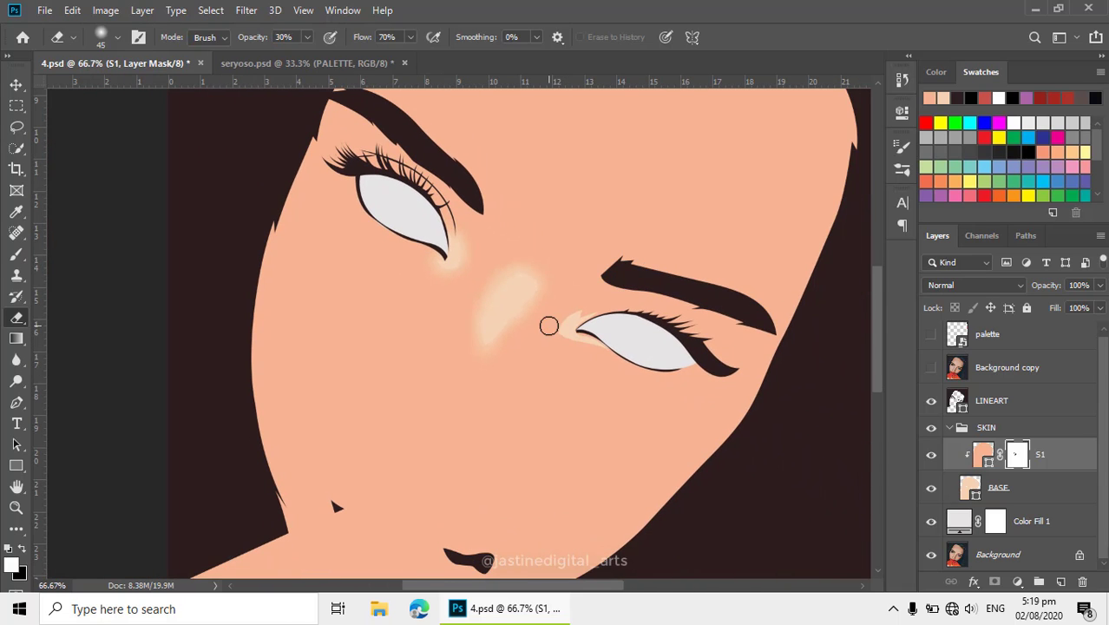
pyautogui.keyDown('ctrl'); pyautogui.click(524, 307); pyautogui.keyUp('ctrl')
pyautogui.keyDown('ctrl'); pyautogui.click(524, 307); pyautogui.keyUp('ctrl')
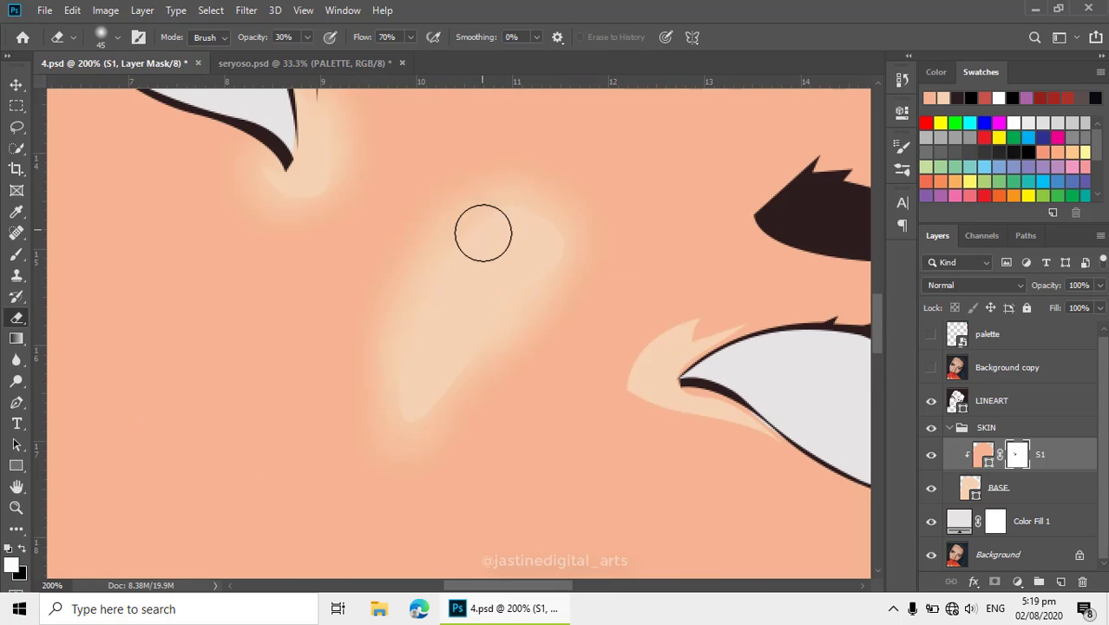
pyautogui.scroll(-2, 488, 273)
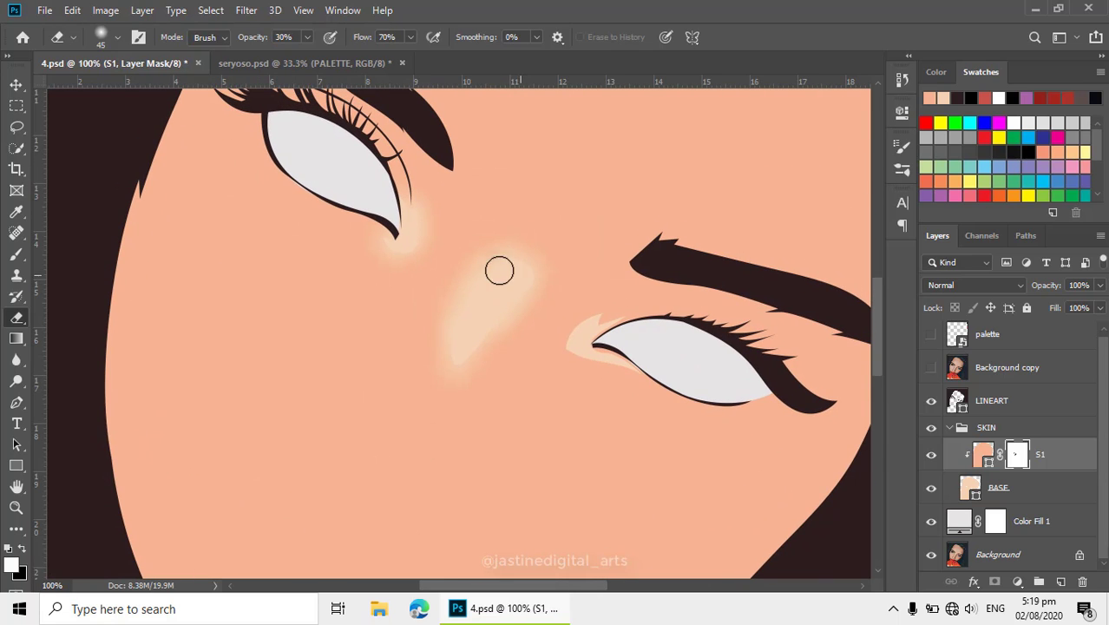
pyautogui.moveTo(499, 271)
pyautogui.mouseDown()
pyautogui.moveTo(514, 262)
pyautogui.moveTo(508, 248)
pyautogui.moveTo(532, 261)
pyautogui.moveTo(516, 291)
pyautogui.mouseUp()
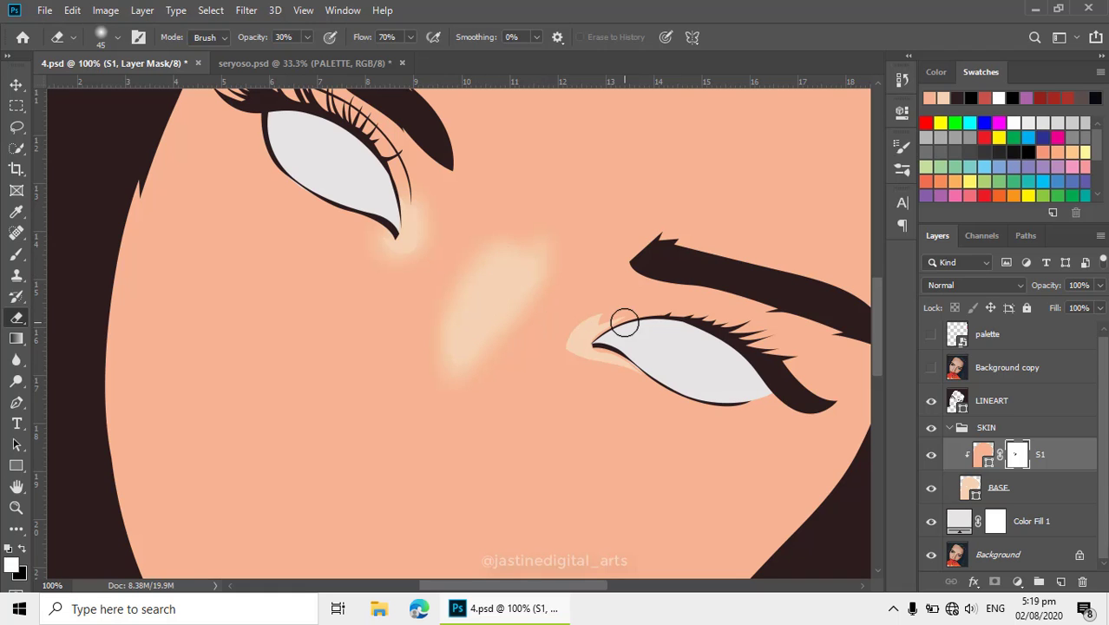
pyautogui.scroll(-2, 624, 322)
pyautogui.scroll(-1, 587, 336)
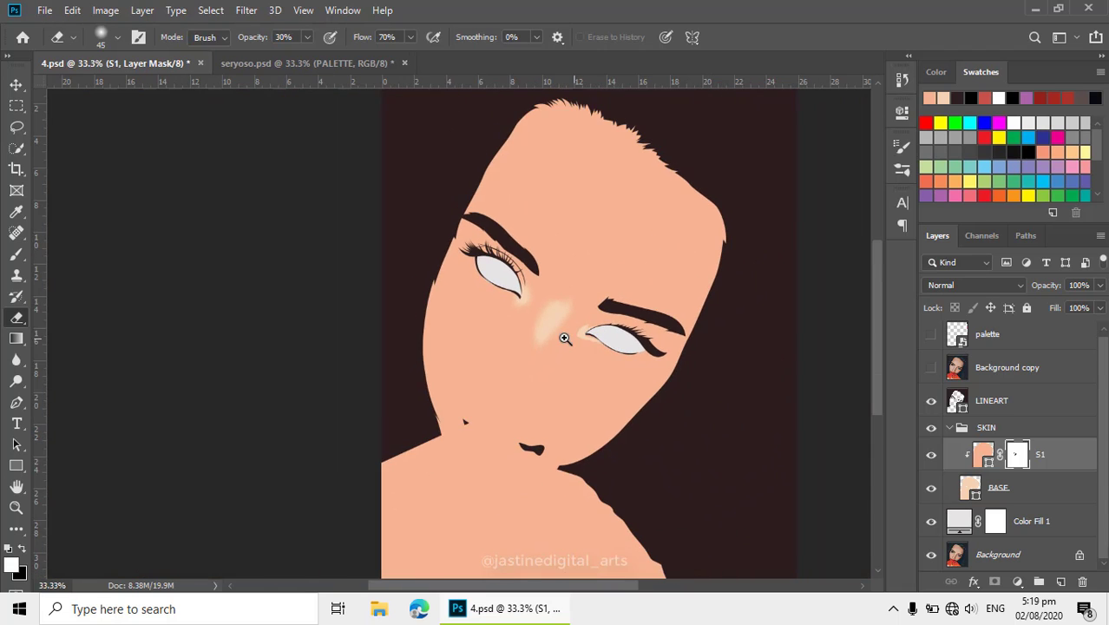
pyautogui.scroll(3, 569, 332)
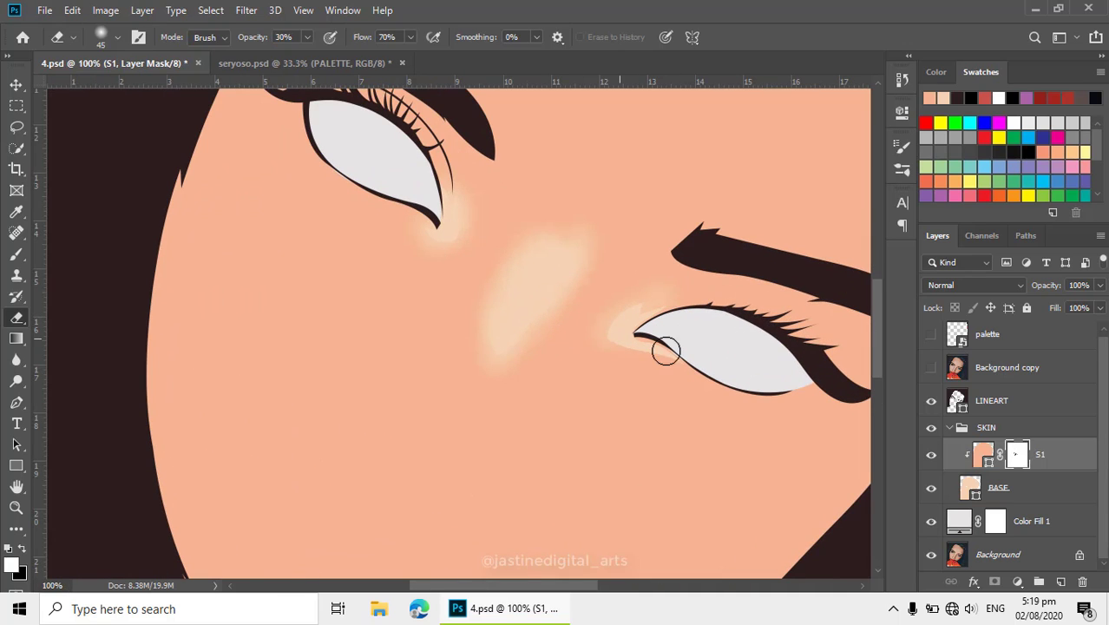
# - Delete the layer mask from S1 and add a fresh blank one
pyautogui.rightClick(1031, 449)
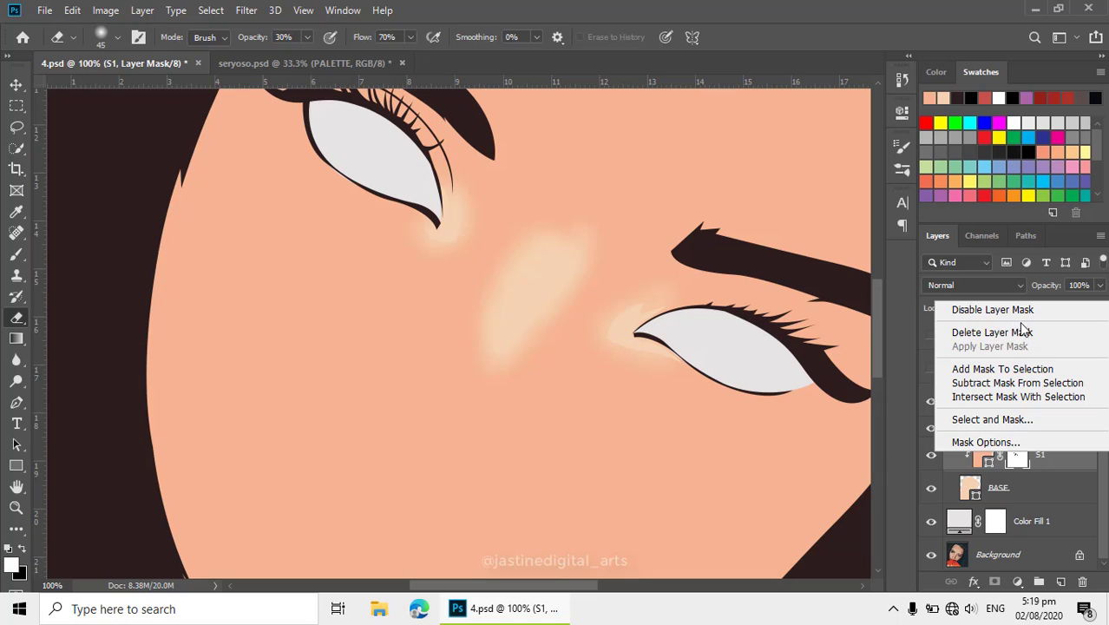
pyautogui.click(995, 331)
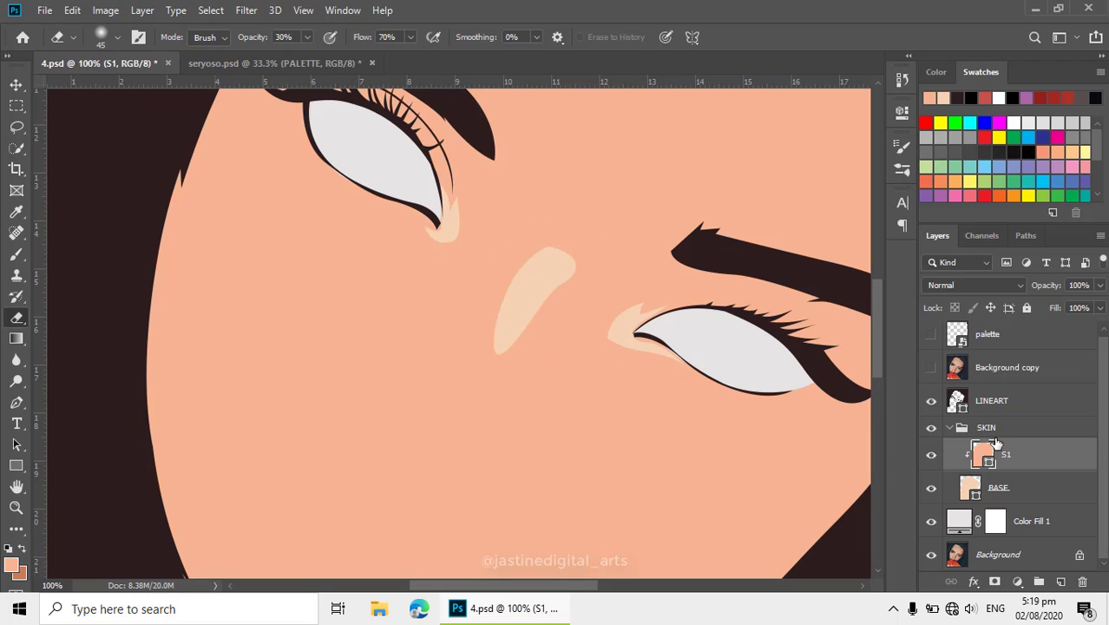
pyautogui.click(994, 581)
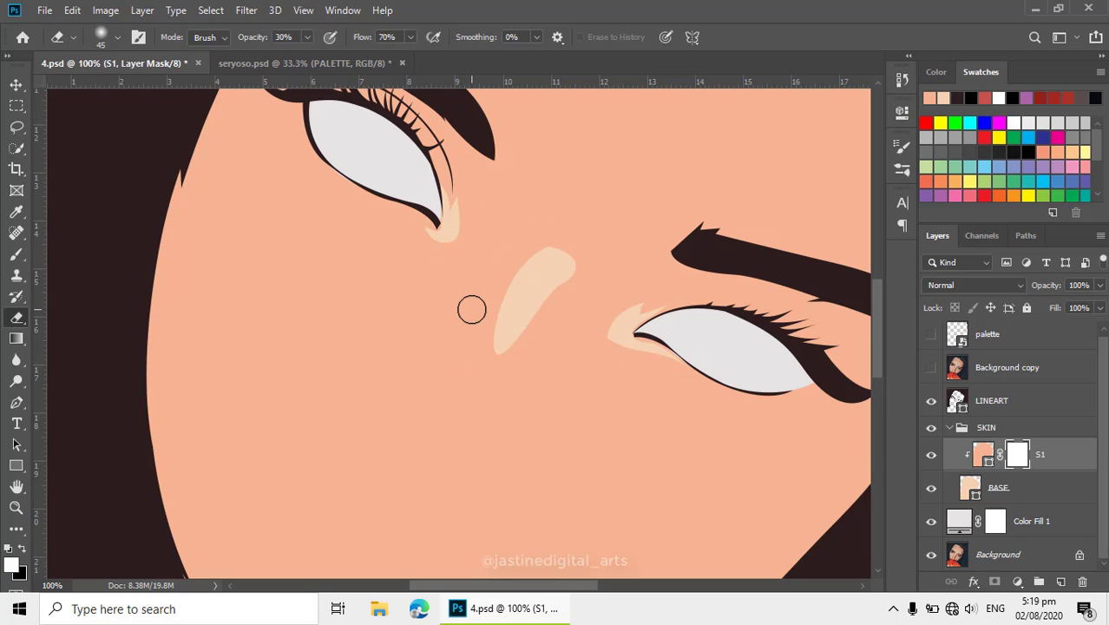
# - Enlarge the soft eraser and fade the S1 mask broadly over the left eye's inner corner and the nose bridge
pyautogui.press(']')
pyautogui.press(']')
pyautogui.press(']')
pyautogui.press(']')
pyautogui.press(']')
pyautogui.press(']')
pyautogui.press(']')
pyautogui.press(']')
pyautogui.moveTo(483, 209)
pyautogui.mouseDown()
pyautogui.moveTo(424, 227)
pyautogui.moveTo(533, 215)
pyautogui.moveTo(533, 268)
pyautogui.moveTo(564, 239)
pyautogui.moveTo(542, 269)
pyautogui.mouseUp()
# - Reduce the eraser to 70 px and fade the S1 mask around the right eye's inner corner
pyautogui.press('[')
pyautogui.press('[')
pyautogui.press('[')
pyautogui.press('[')
pyautogui.press('[')
pyautogui.moveTo(631, 317)
pyautogui.mouseDown()
pyautogui.moveTo(661, 318)
pyautogui.moveTo(630, 313)
pyautogui.moveTo(611, 337)
pyautogui.moveTo(654, 345)
pyautogui.mouseUp()
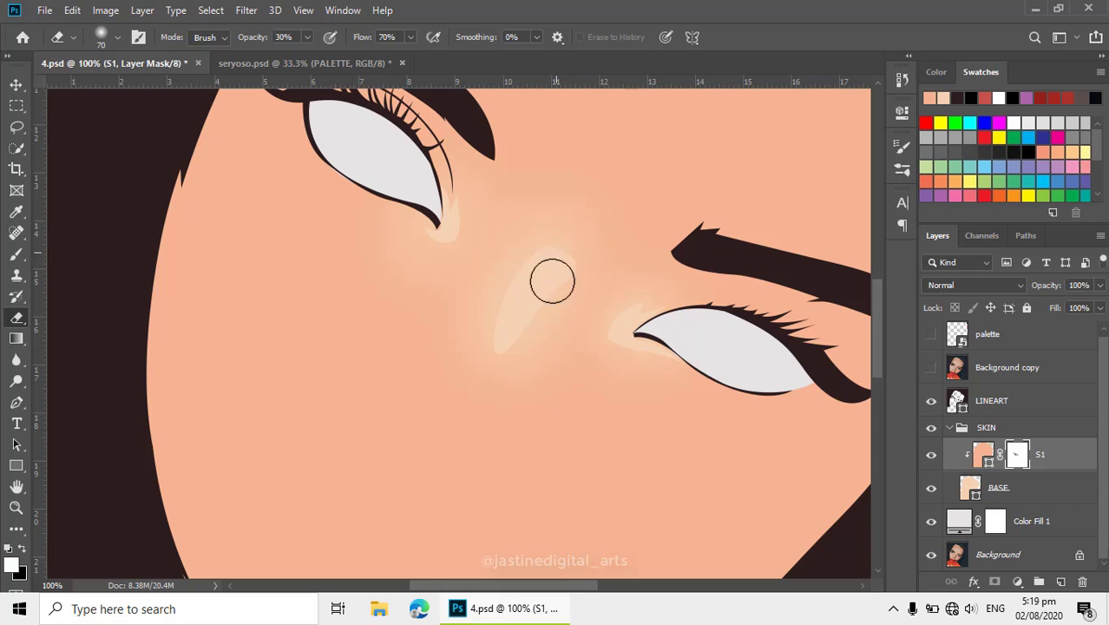
pyautogui.keyDown('alt'); pyautogui.click(554, 327); pyautogui.keyUp('alt')
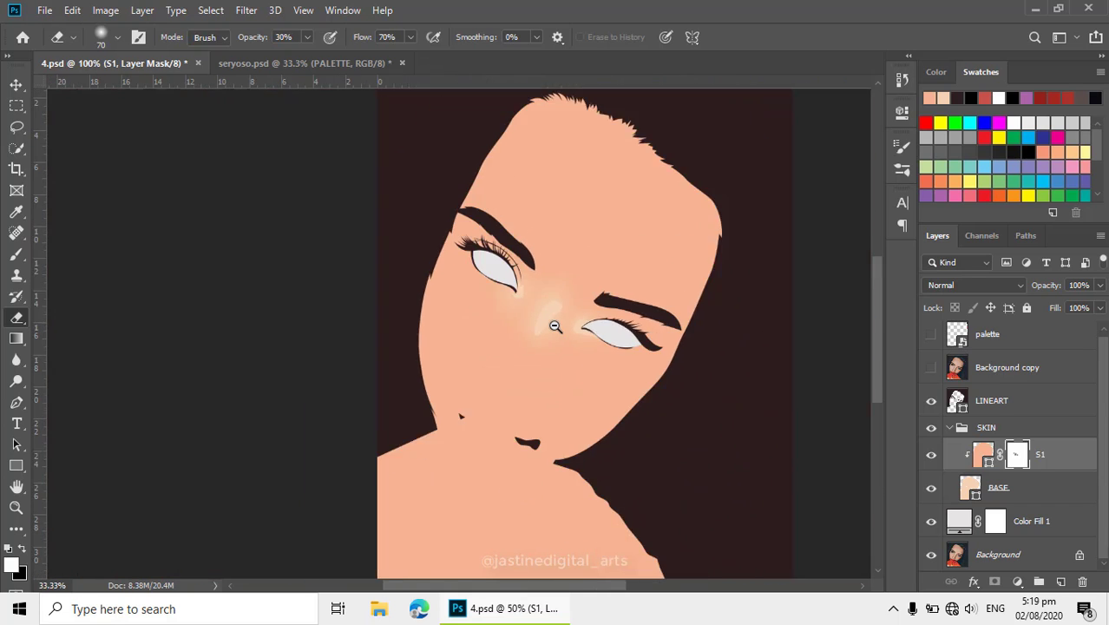
pyautogui.moveTo(660, 382); pyautogui.dragTo(622, 310)
pyautogui.scroll(2, 505, 249)
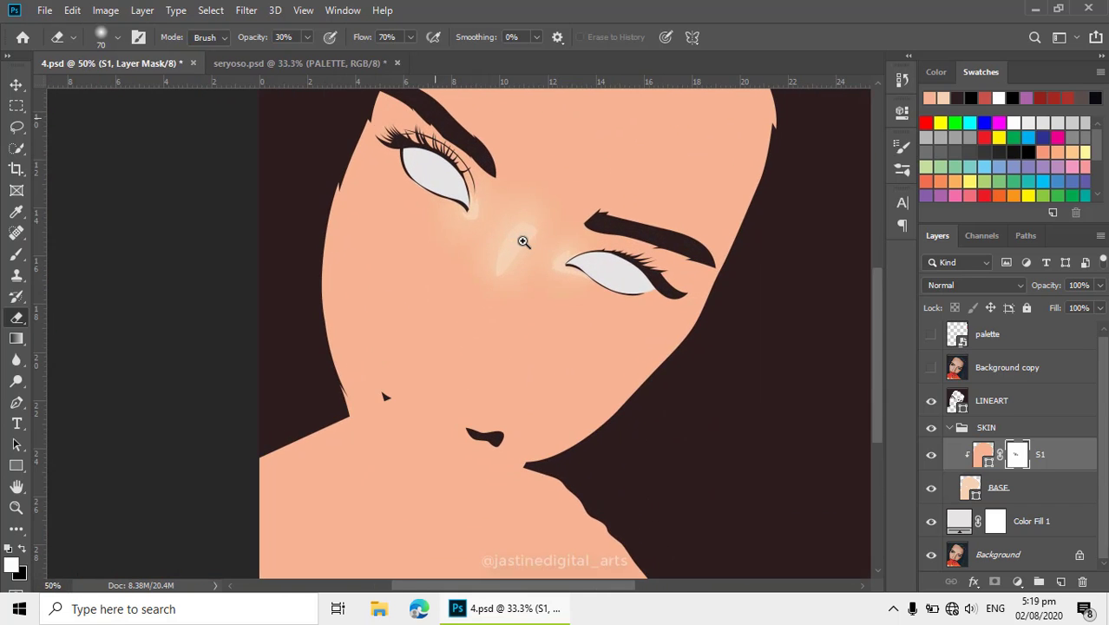
pyautogui.scroll(-2, 512, 243)
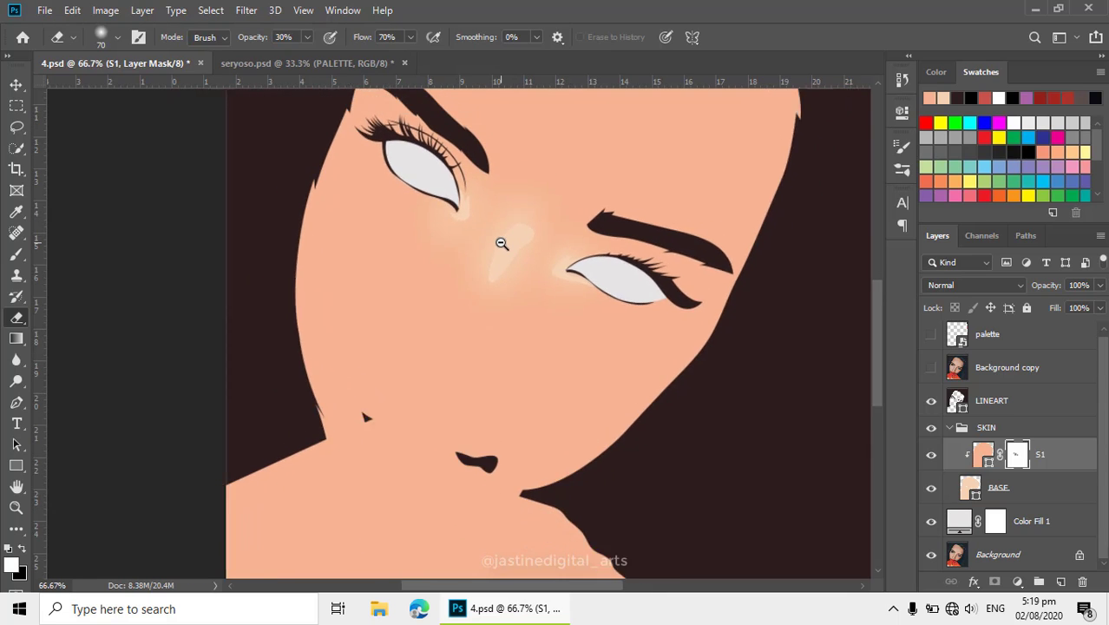
# - Add a new layer above S1 in the SKIN group and clip it to the BASE layer
pyautogui.press('p')
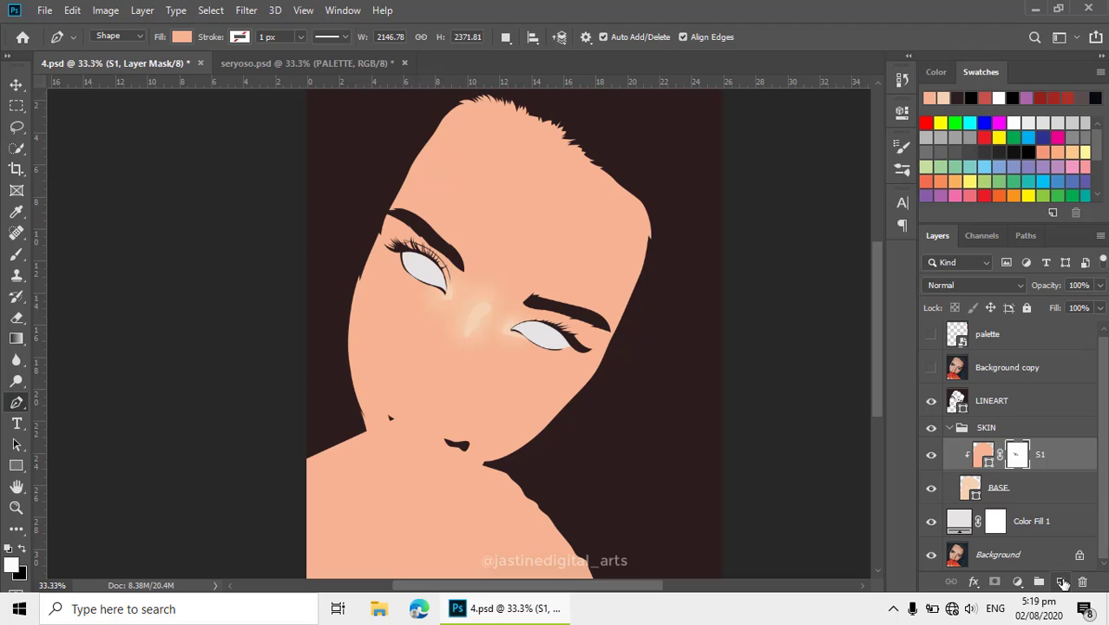
pyautogui.click(1063, 583)
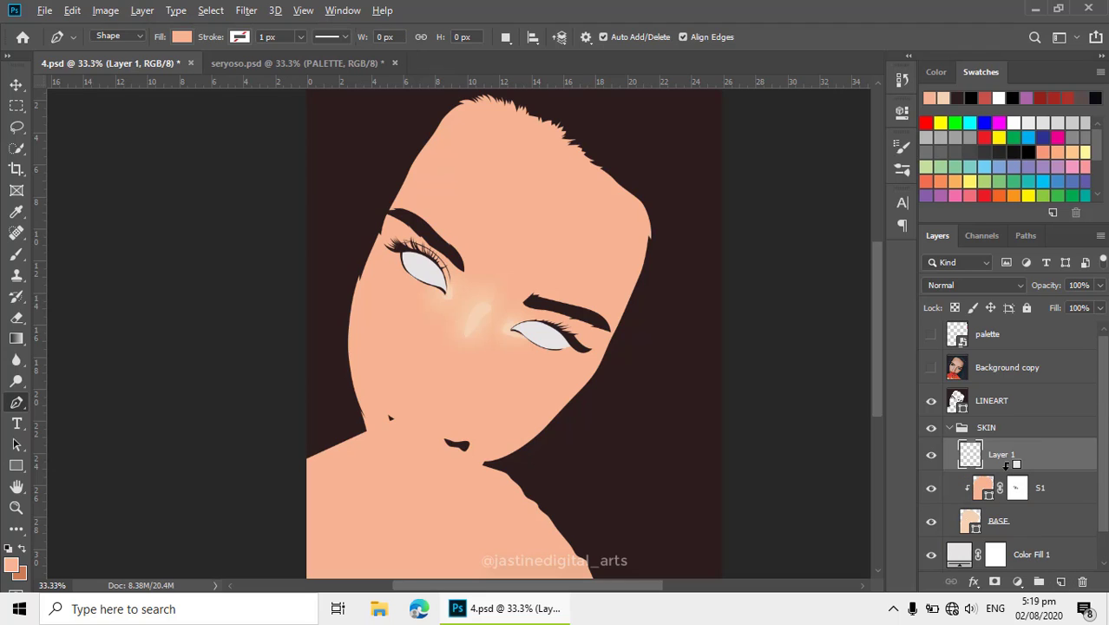
pyautogui.keyDown('alt'); pyautogui.click(1007, 465); pyautogui.keyUp('alt')
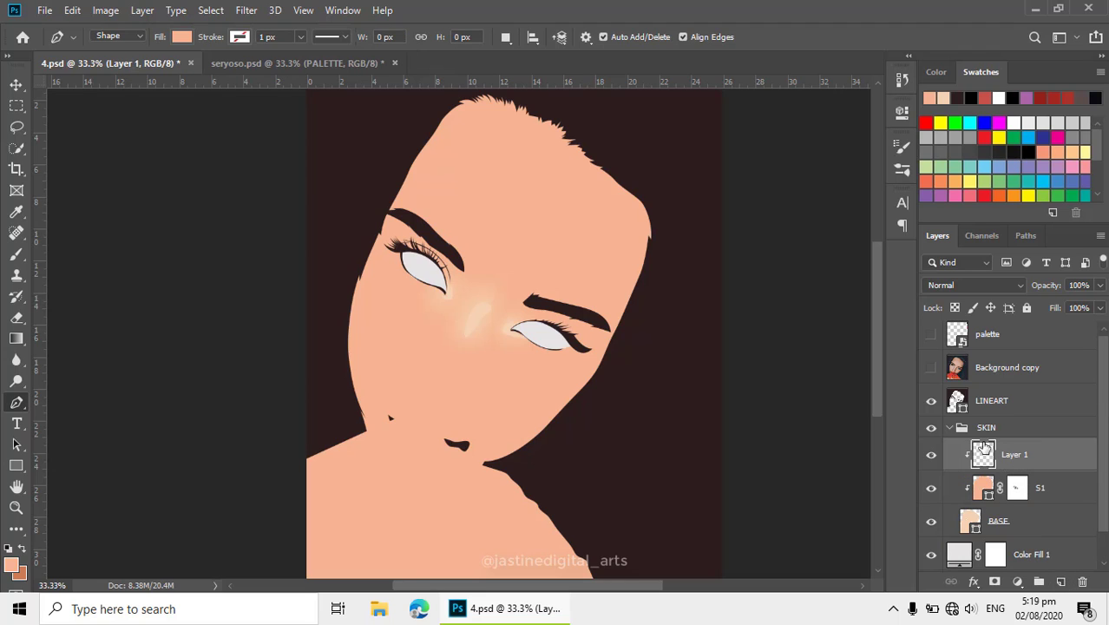
# - Show the Background copy reference photo over the artwork
pyautogui.click(930, 367)
pyautogui.scroll(1, 376, 284)
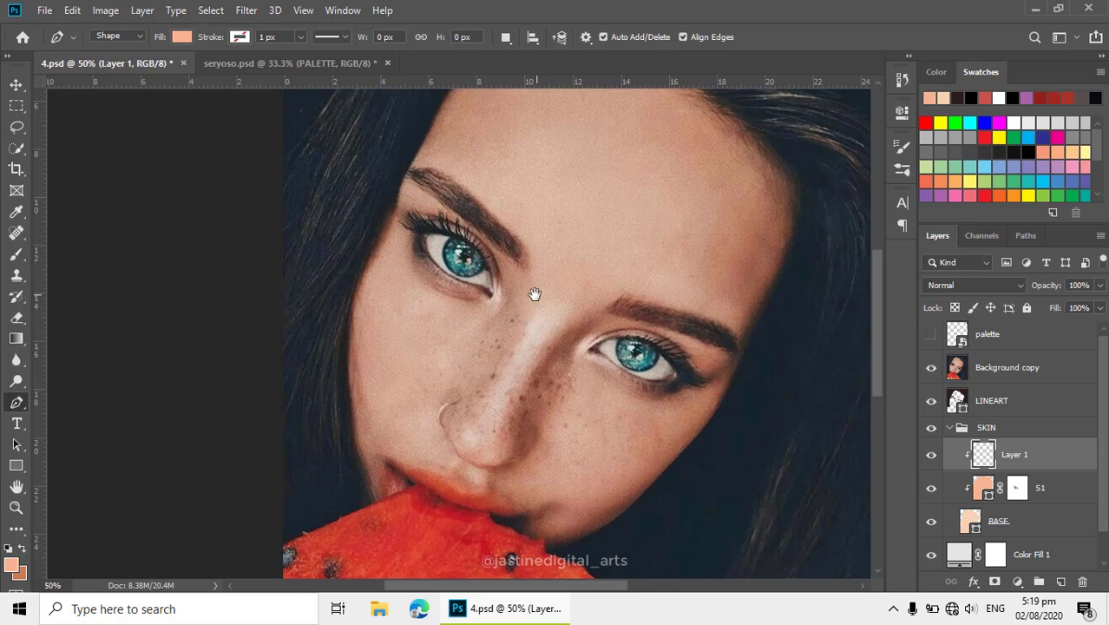
pyautogui.moveTo(532, 294); pyautogui.dragTo(416, 298)
pyautogui.scroll(-1, 485, 302)
pyautogui.moveTo(543, 264); pyautogui.dragTo(456, 357)
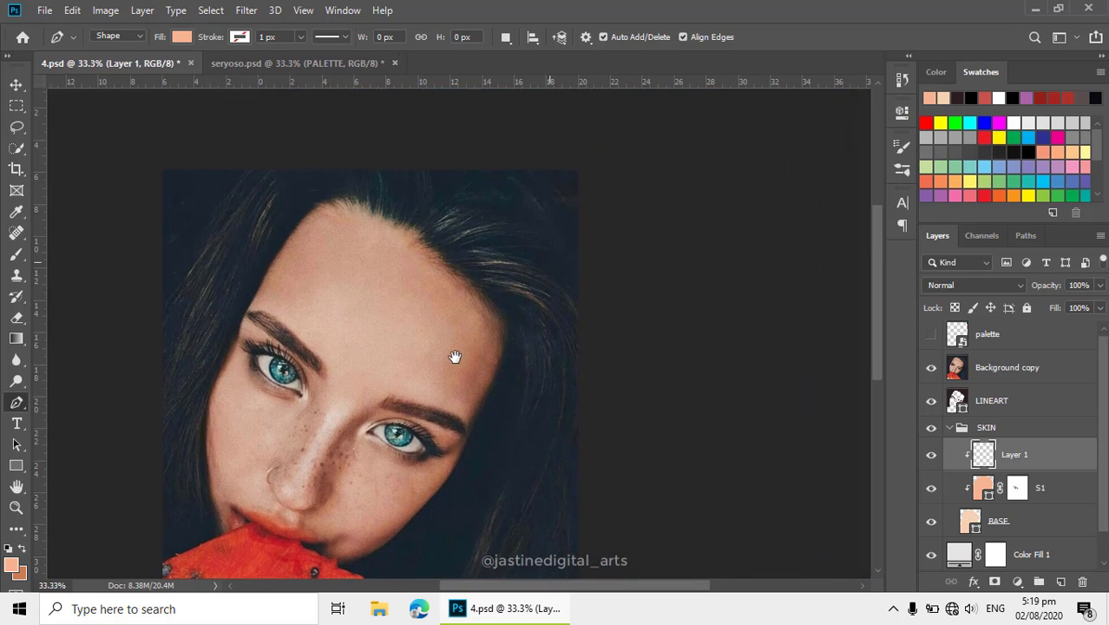
# - Show the palette layer and sample the dusty salmon tone directly below the peach swatch as the foreground color
pyautogui.click(931, 335)
pyautogui.scroll(1, 470, 266)
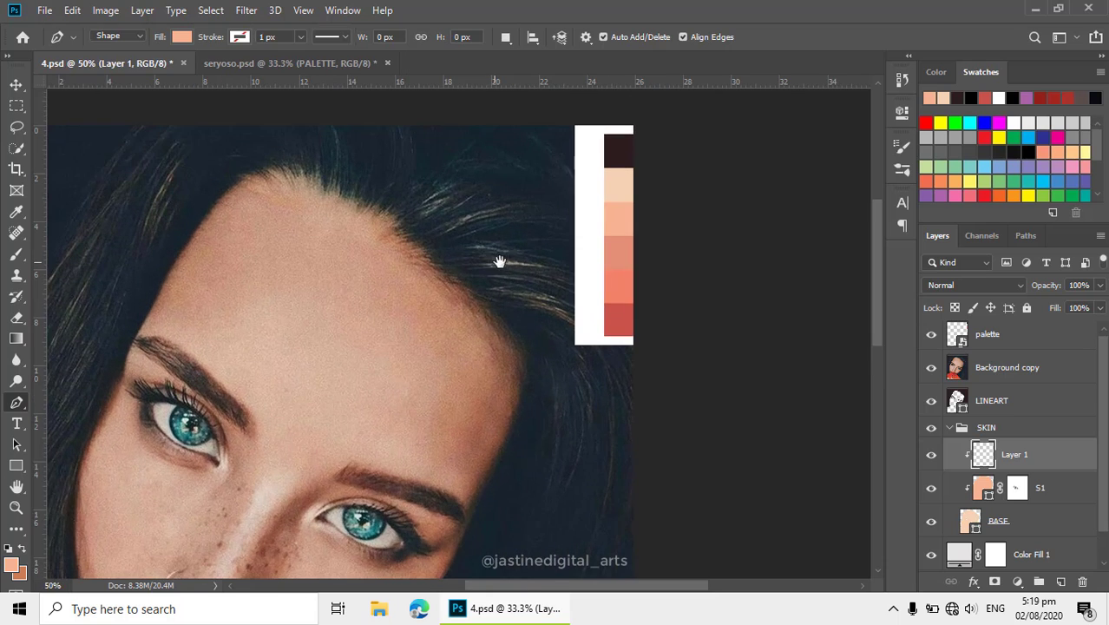
pyautogui.moveTo(458, 255); pyautogui.dragTo(475, 240)
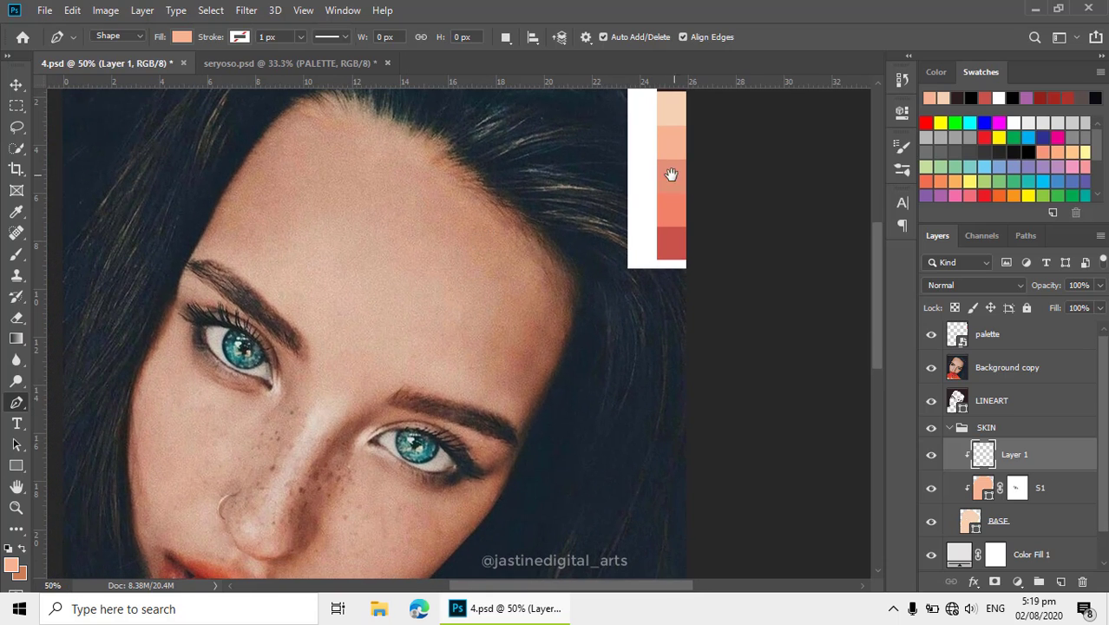
pyautogui.moveTo(671, 174); pyautogui.dragTo(651, 238)
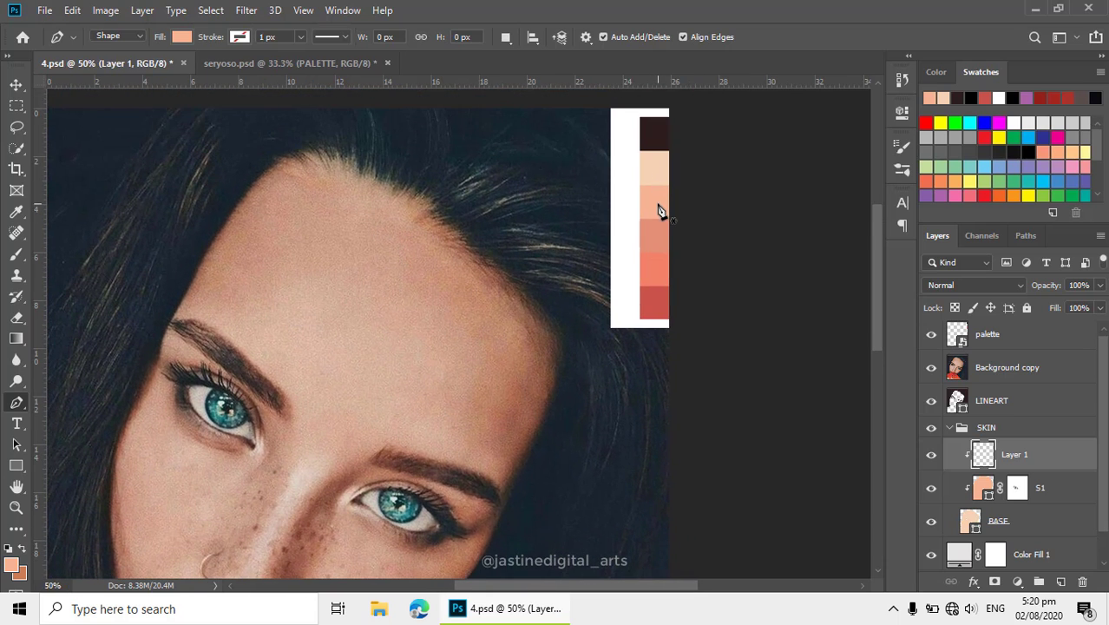
pyautogui.press('i')
pyautogui.click(661, 228)
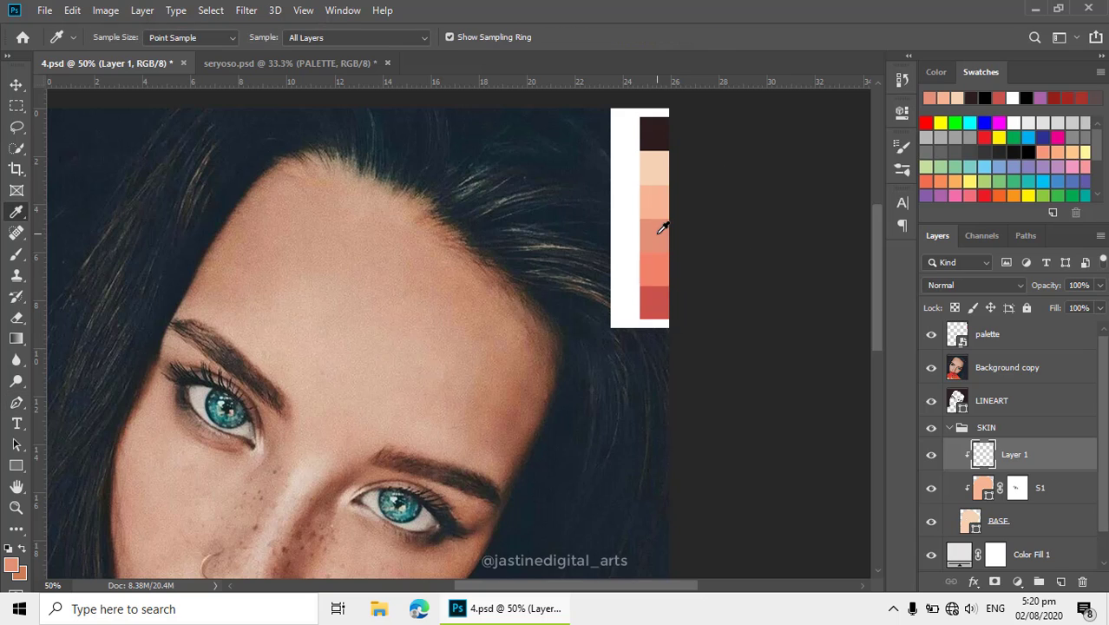
# - Examine the shading around the eyebrows, eyes, nose and cheeks in the reference photo
pyautogui.keyDown('ctrl'); pyautogui.click(270, 439); pyautogui.keyUp('ctrl')
pyautogui.moveTo(228, 467); pyautogui.dragTo(439, 290)
pyautogui.keyDown('ctrl'); pyautogui.click(530, 275); pyautogui.keyUp('ctrl')
pyautogui.moveTo(482, 401)
pyautogui.mouseDown()
pyautogui.moveTo(502, 374)
pyautogui.moveTo(502, 403)
pyautogui.mouseUp()
pyautogui.keyDown('alt'); pyautogui.click(527, 239); pyautogui.keyUp('alt')
pyautogui.keyDown('ctrl'); pyautogui.keyDown('alt'); pyautogui.click(527, 239); pyautogui.keyUp('alt'); pyautogui.keyUp('ctrl')
pyautogui.keyDown('ctrl'); pyautogui.keyDown('alt'); pyautogui.click(564, 309); pyautogui.keyUp('alt'); pyautogui.keyUp('ctrl')
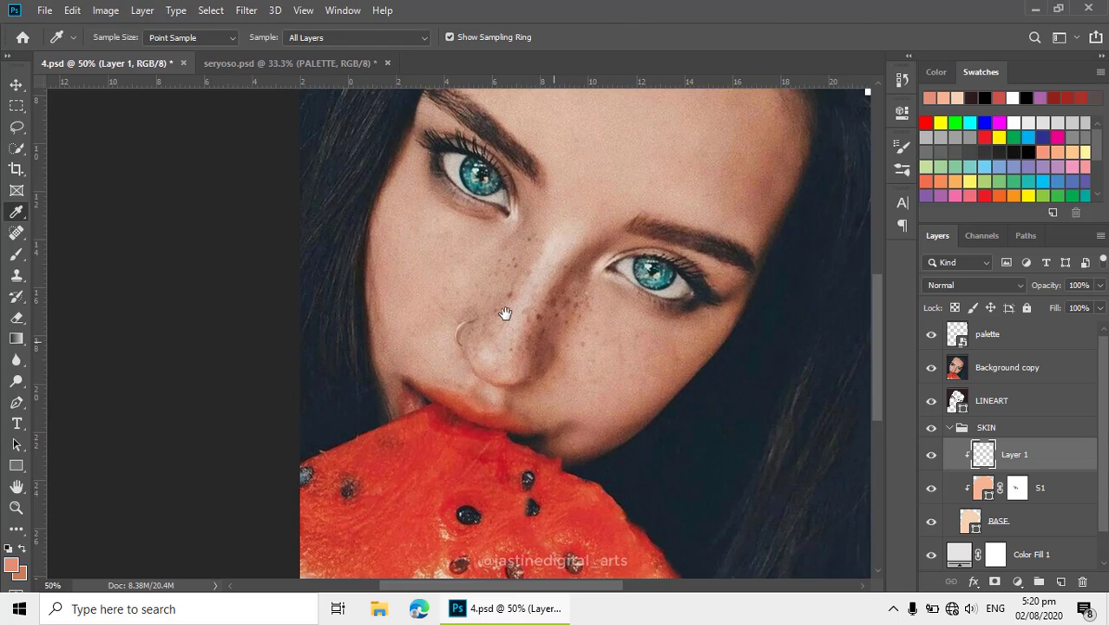
pyautogui.keyDown('ctrl'); pyautogui.keyDown('alt'); pyautogui.click(508, 346); pyautogui.keyUp('alt'); pyautogui.keyUp('ctrl')
pyautogui.keyDown('ctrl'); pyautogui.click(513, 286); pyautogui.keyUp('ctrl')
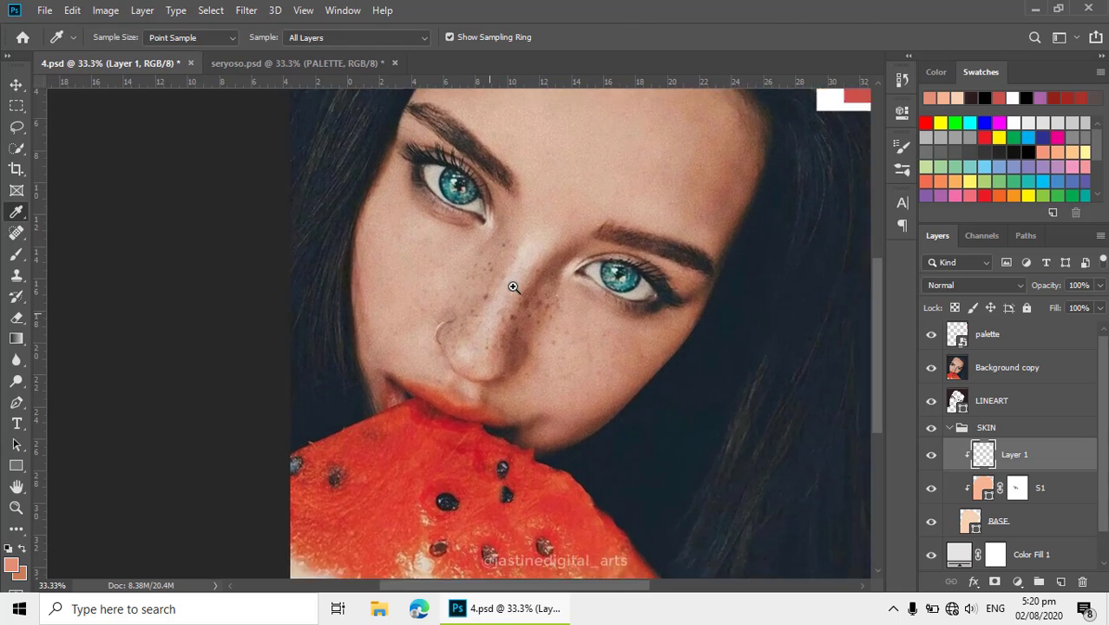
pyautogui.moveTo(513, 287); pyautogui.dragTo(508, 343)
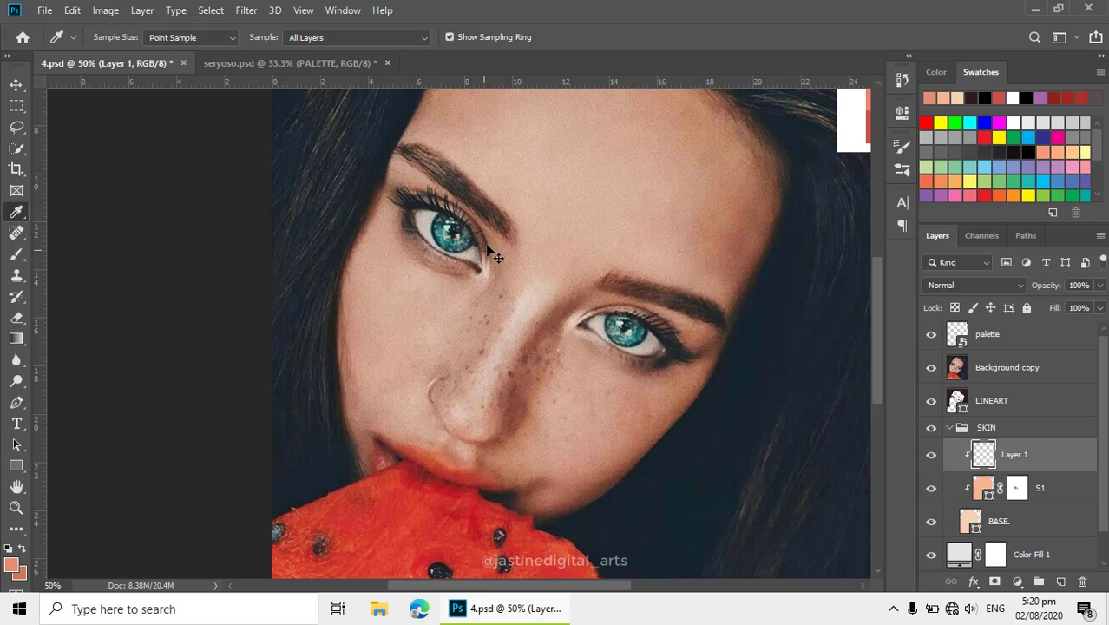
pyautogui.keyDown('ctrl'); pyautogui.click(508, 285); pyautogui.keyUp('ctrl')
pyautogui.moveTo(501, 225); pyautogui.dragTo(505, 287)
pyautogui.moveTo(530, 367); pyautogui.dragTo(542, 337)
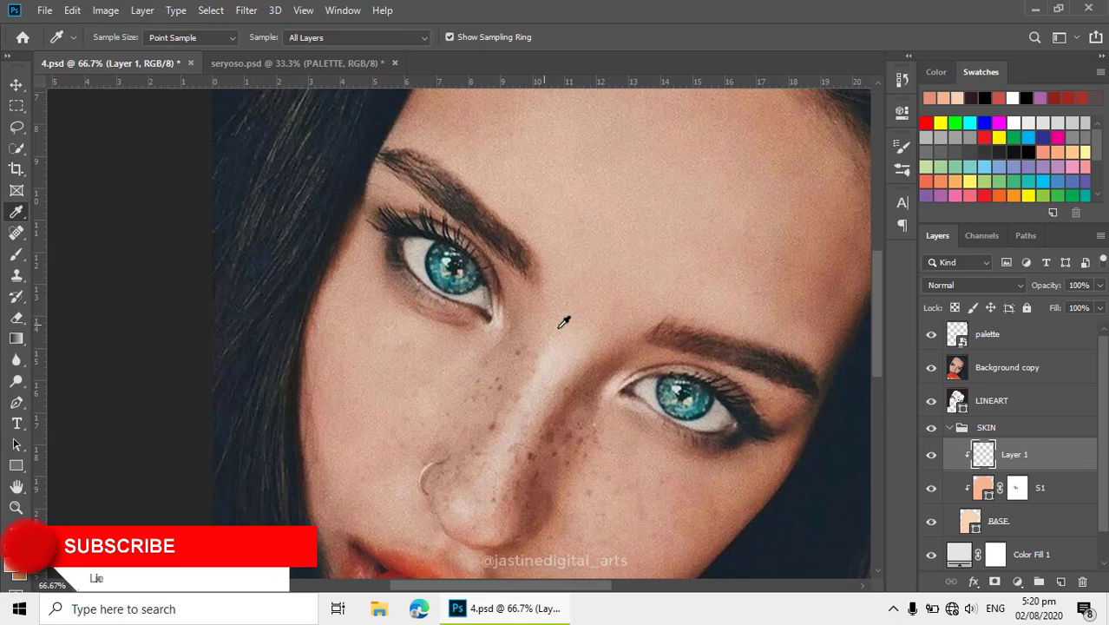
# - Start a Pen shape on the new layer, curving above the left eyebrow, down beside the nose bridge and back to the upper eyelid
pyautogui.press('p')
pyautogui.moveTo(522, 222); pyautogui.dragTo(543, 250)
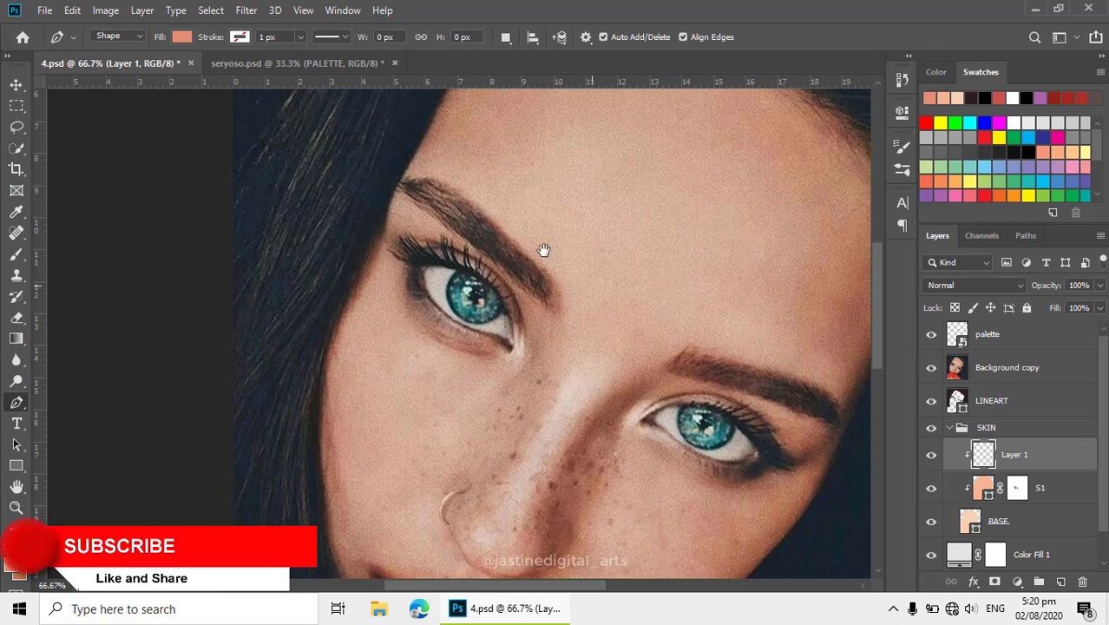
pyautogui.keyDown('alt'); pyautogui.click(465, 185); pyautogui.keyUp('alt')
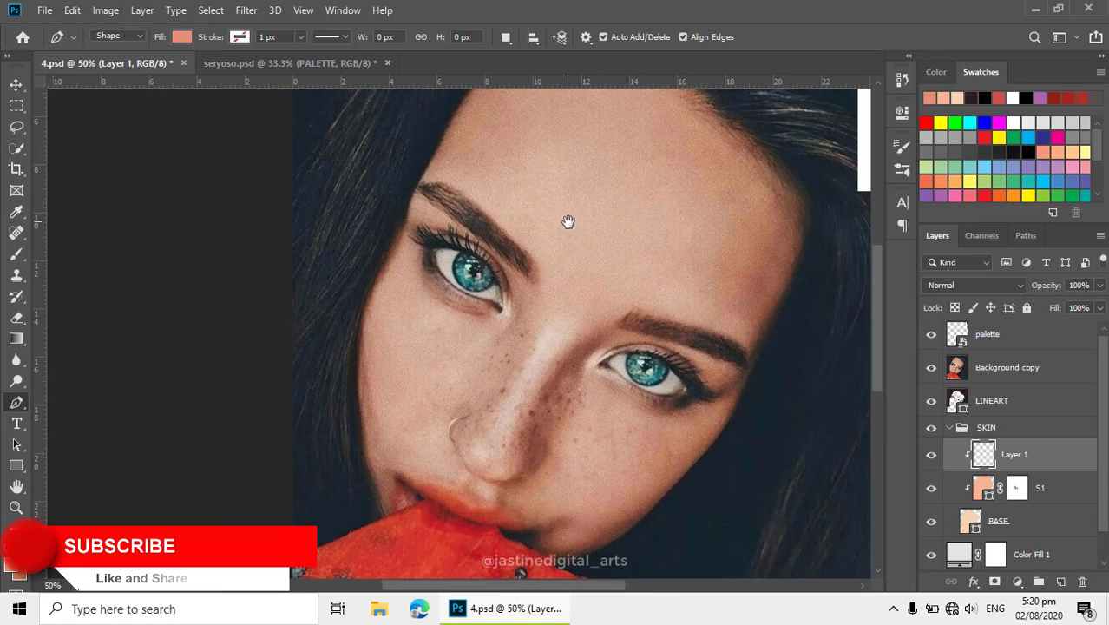
pyautogui.moveTo(537, 188); pyautogui.dragTo(513, 241)
pyautogui.keyDown('alt'); pyautogui.click(532, 261); pyautogui.keyUp('alt')
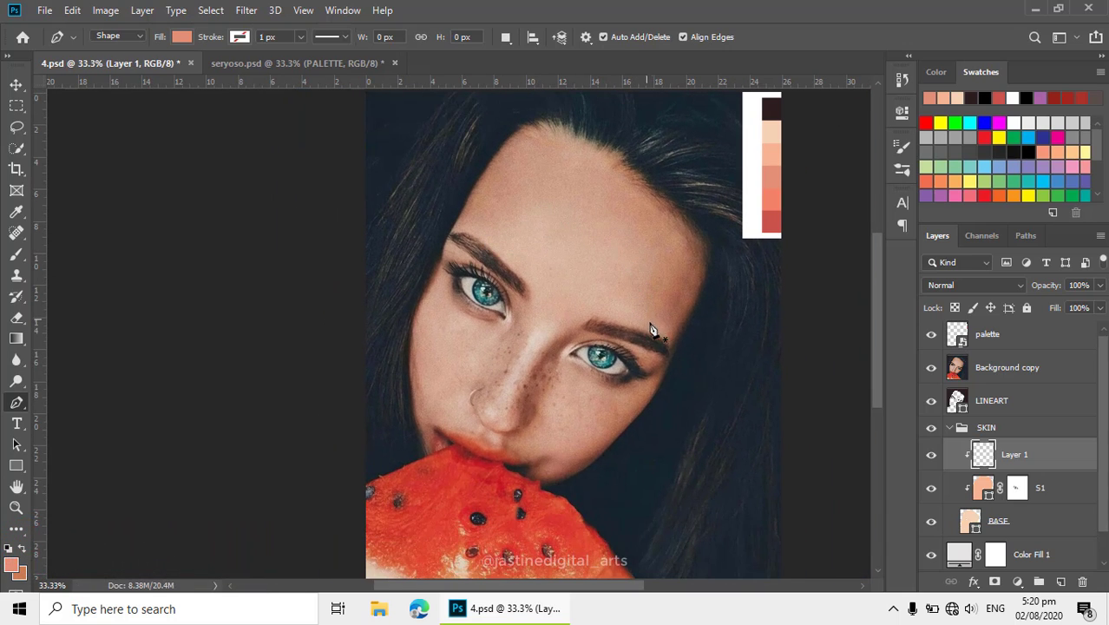
pyautogui.keyDown('ctrl'); pyautogui.click(553, 260); pyautogui.keyUp('ctrl')
pyautogui.keyDown('ctrl'); pyautogui.click(437, 274); pyautogui.keyUp('ctrl')
pyautogui.moveTo(437, 274); pyautogui.dragTo(506, 219)
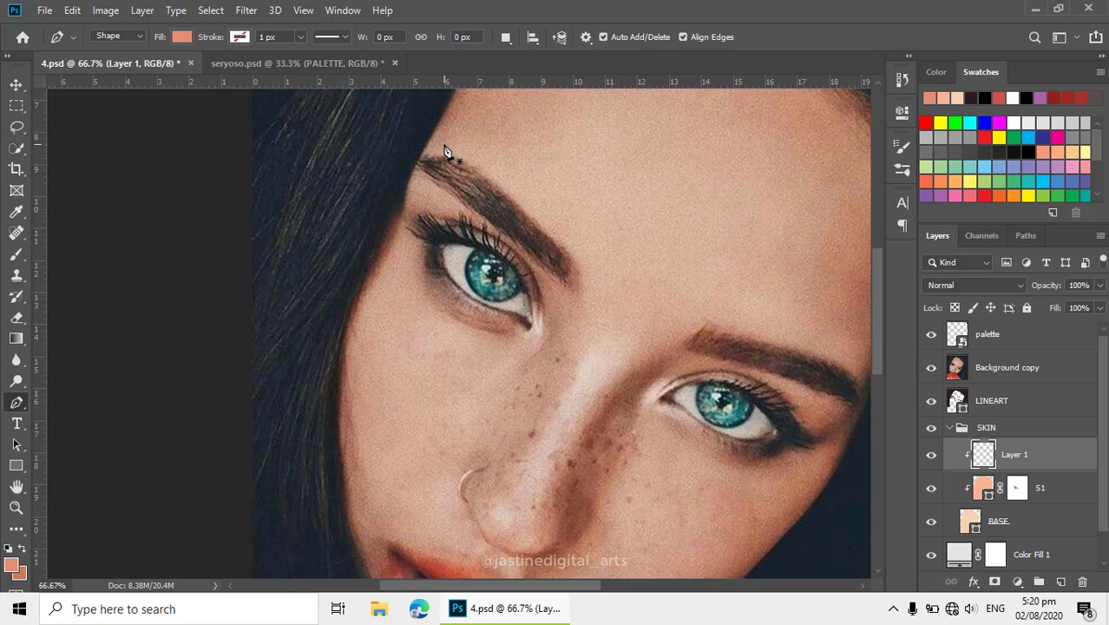
pyautogui.moveTo(562, 240); pyautogui.dragTo(583, 270)
pyautogui.moveTo(570, 361); pyautogui.dragTo(545, 400)
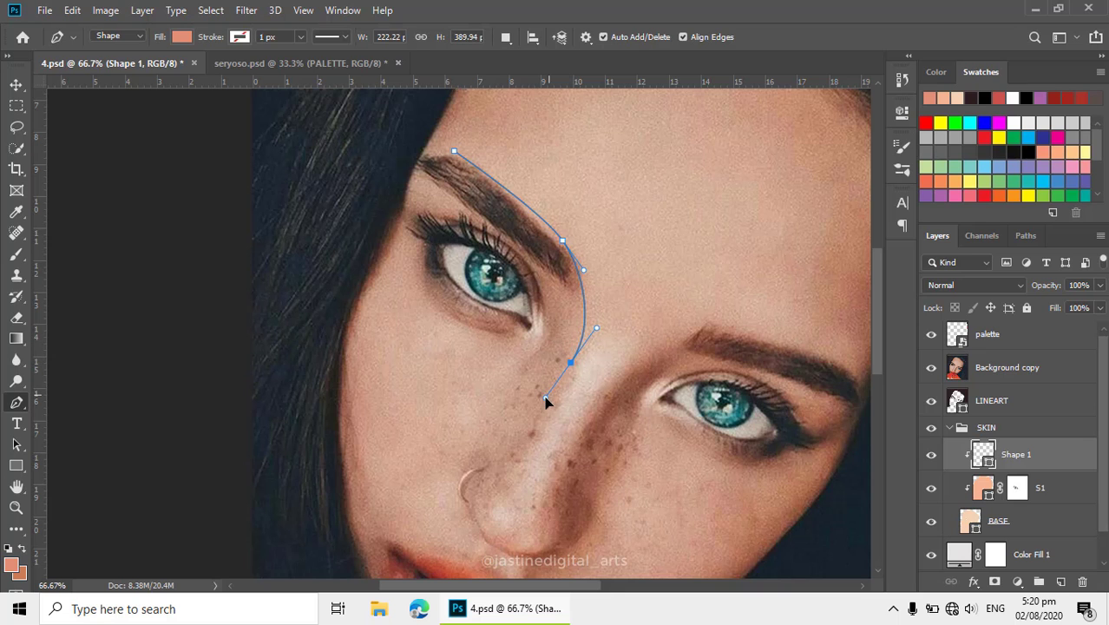
pyautogui.moveTo(535, 316); pyautogui.dragTo(591, 364)
pyautogui.keyDown('ctrl'); pyautogui.click(570, 341); pyautogui.keyUp('ctrl')
pyautogui.moveTo(594, 319); pyautogui.dragTo(584, 298)
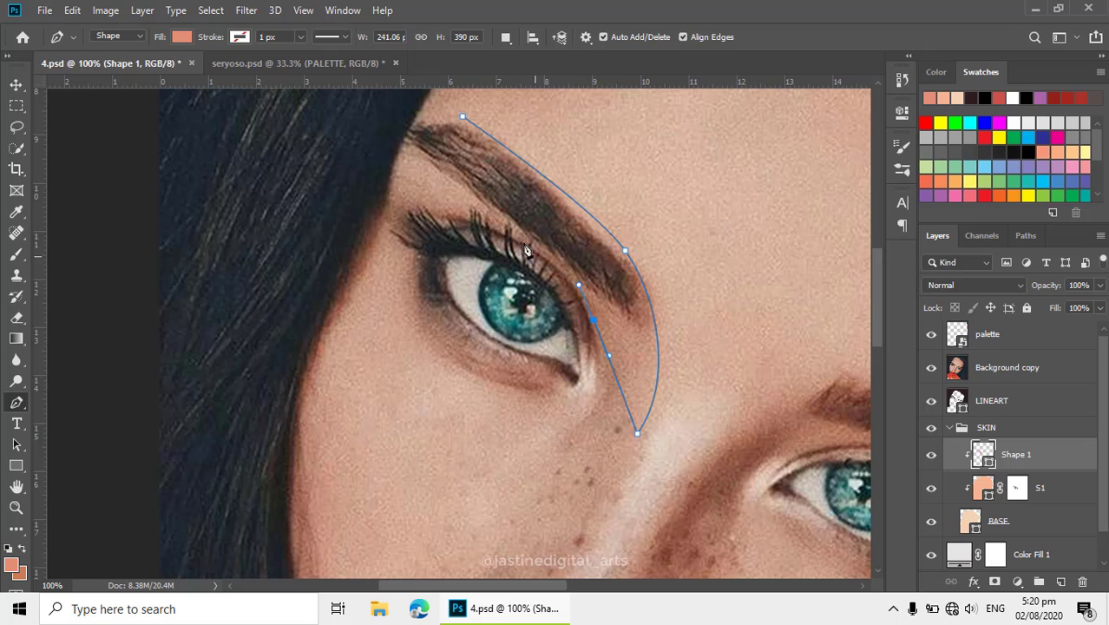
# - Continue the path along the left upper eyelid, past the eye's outer end into the hair, and back beneath the eyebrow
pyautogui.moveTo(397, 206); pyautogui.dragTo(314, 213)
pyautogui.click(344, 216)
pyautogui.click(373, 171)
pyautogui.moveTo(438, 177); pyautogui.dragTo(469, 292)
pyautogui.click(518, 319)
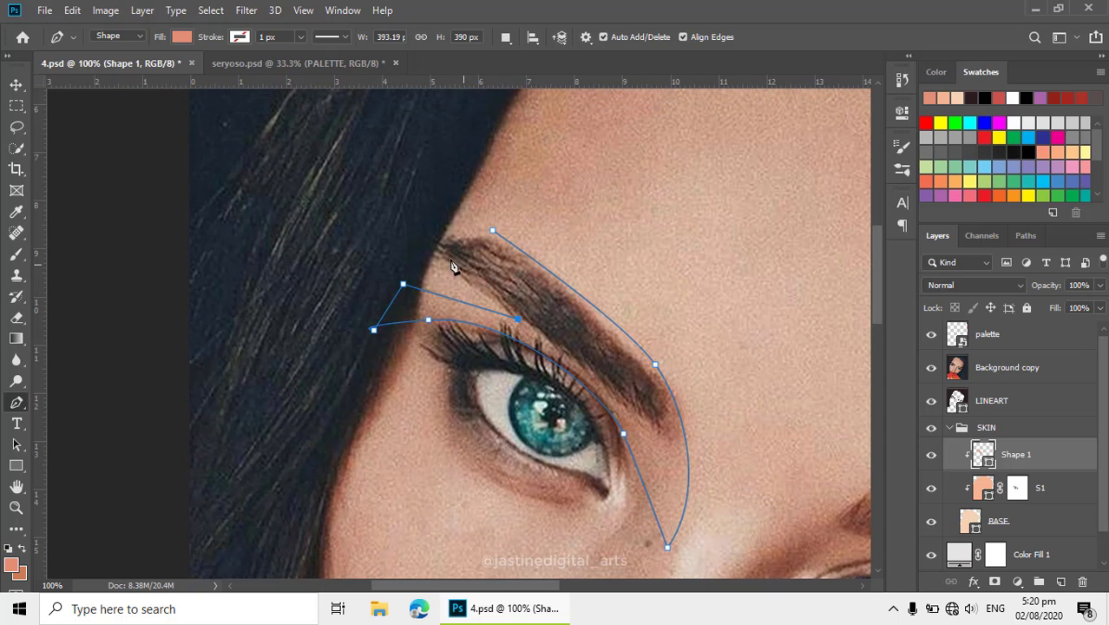
# - Carry the path around the left eyebrow's outer end and close it above the brow, refining the curve beneath it
pyautogui.moveTo(440, 249); pyautogui.dragTo(430, 247)
pyautogui.moveTo(493, 233); pyautogui.dragTo(512, 230)
pyautogui.moveTo(440, 250); pyautogui.dragTo(424, 252)
pyautogui.moveTo(518, 323); pyautogui.dragTo(502, 315)
pyautogui.moveTo(651, 394); pyautogui.dragTo(565, 296)
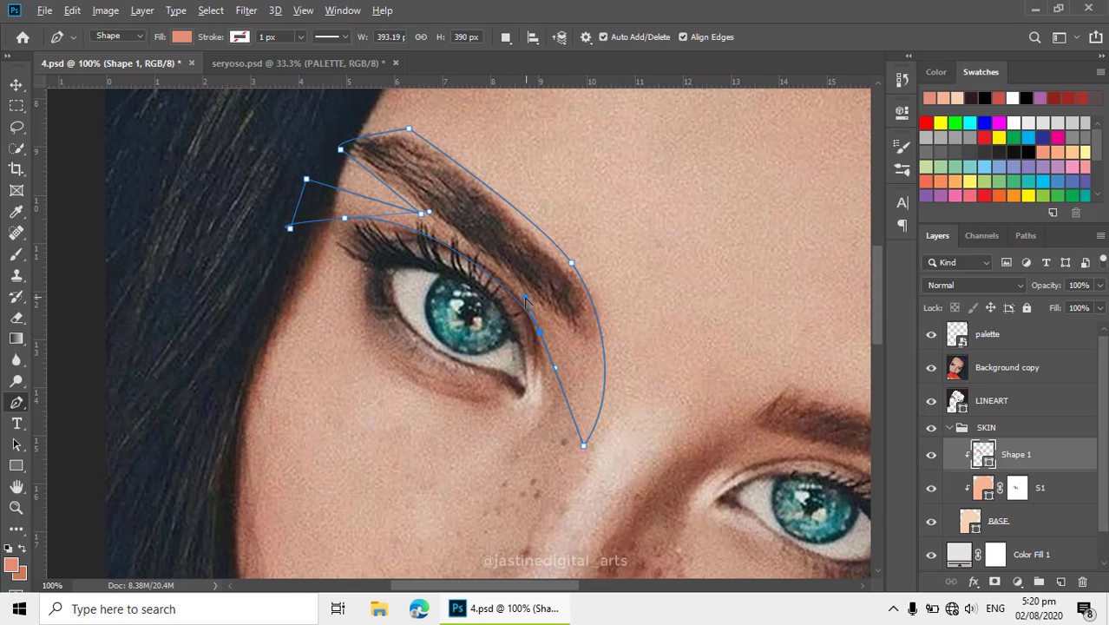
pyautogui.click(585, 446)
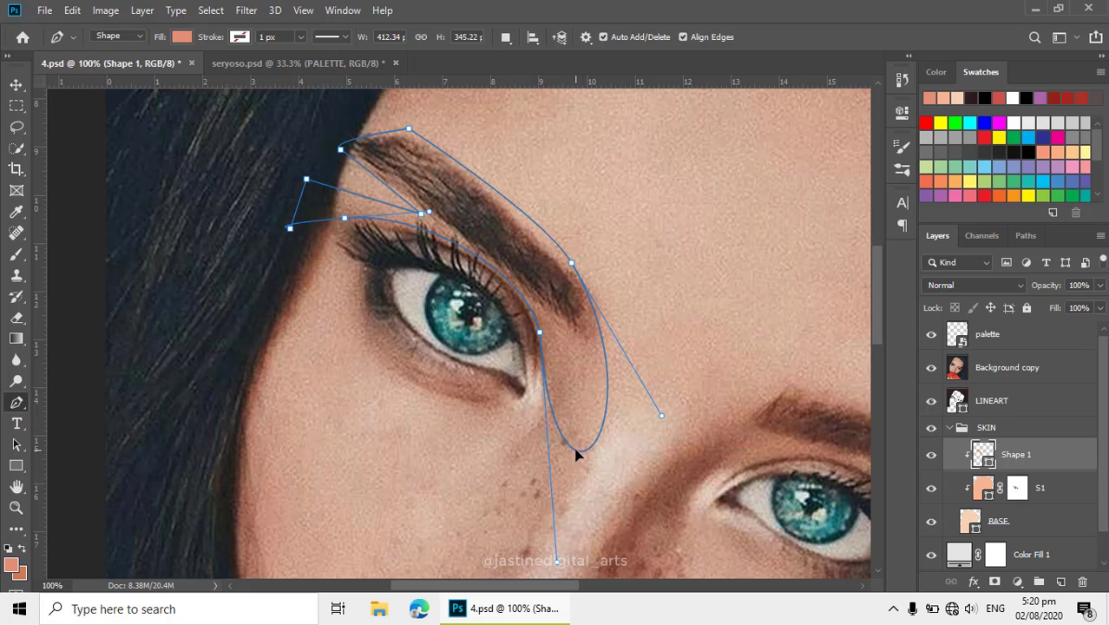
pyautogui.press('z')
pyautogui.hotkey('ctrl', 'z')
# - Smooth the shape's outline at the anchor beside the left eyebrow's inner end and hide the reference photo
pyautogui.click(584, 446)
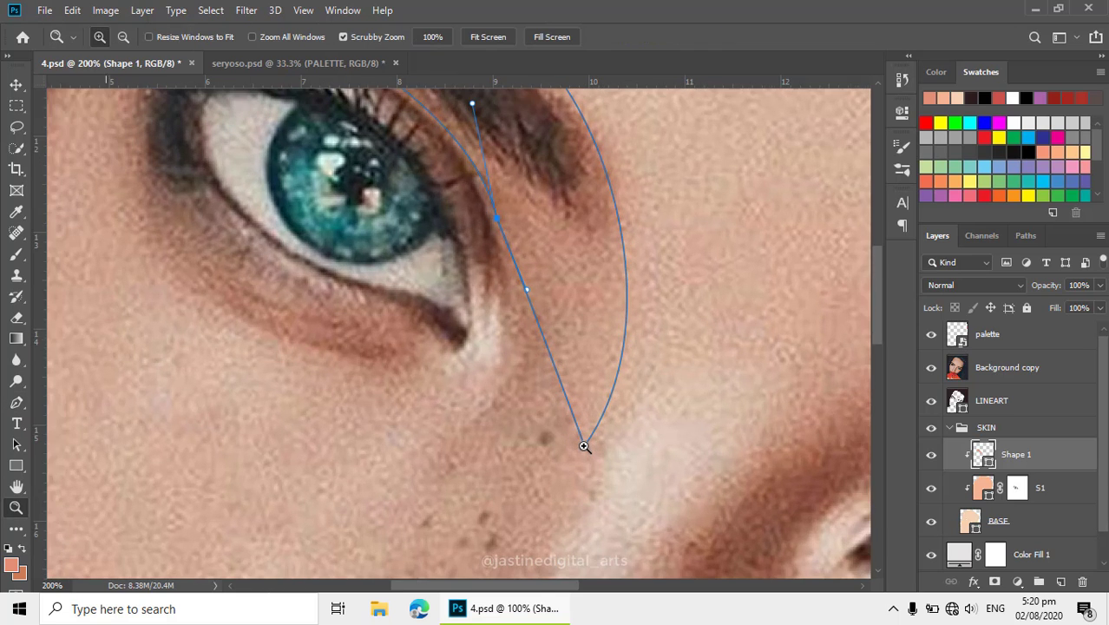
pyautogui.keyDown('alt'); pyautogui.click(584, 445); pyautogui.keyUp('alt')
pyautogui.keyDown('alt'); pyautogui.click(618, 431); pyautogui.keyUp('alt')
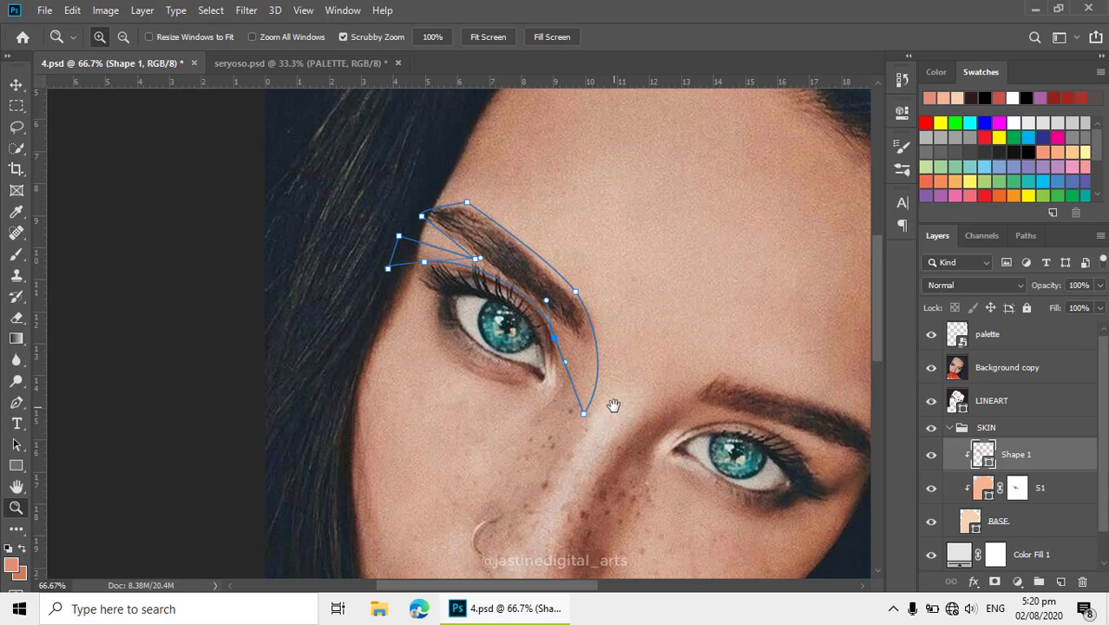
pyautogui.press('p')
pyautogui.click(578, 292)
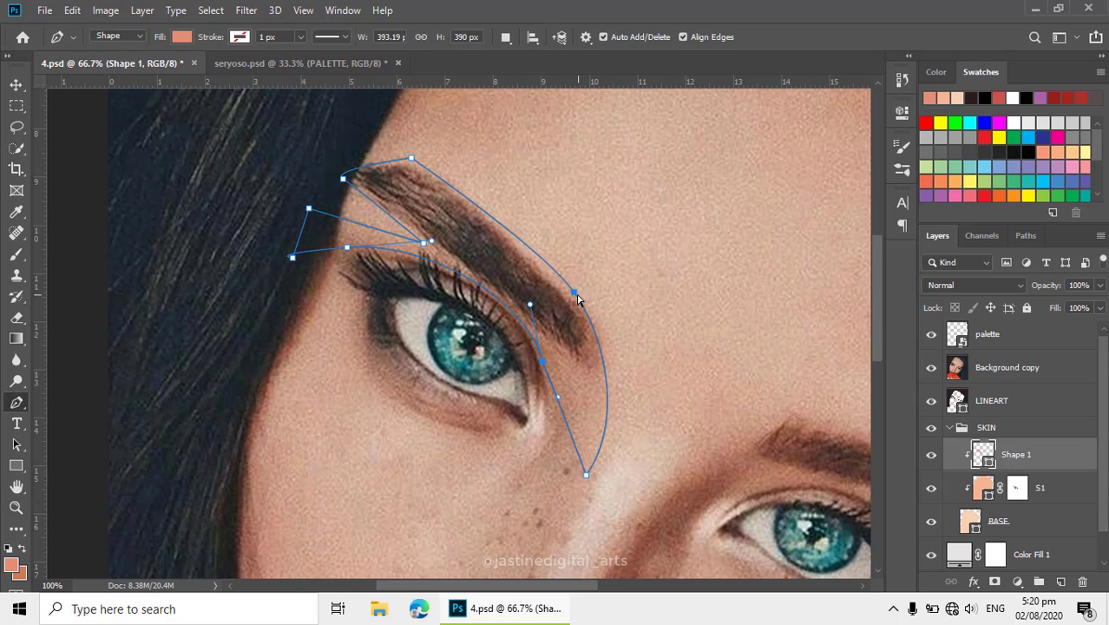
pyautogui.keyDown('ctrl'); pyautogui.click(578, 294); pyautogui.keyUp('ctrl')
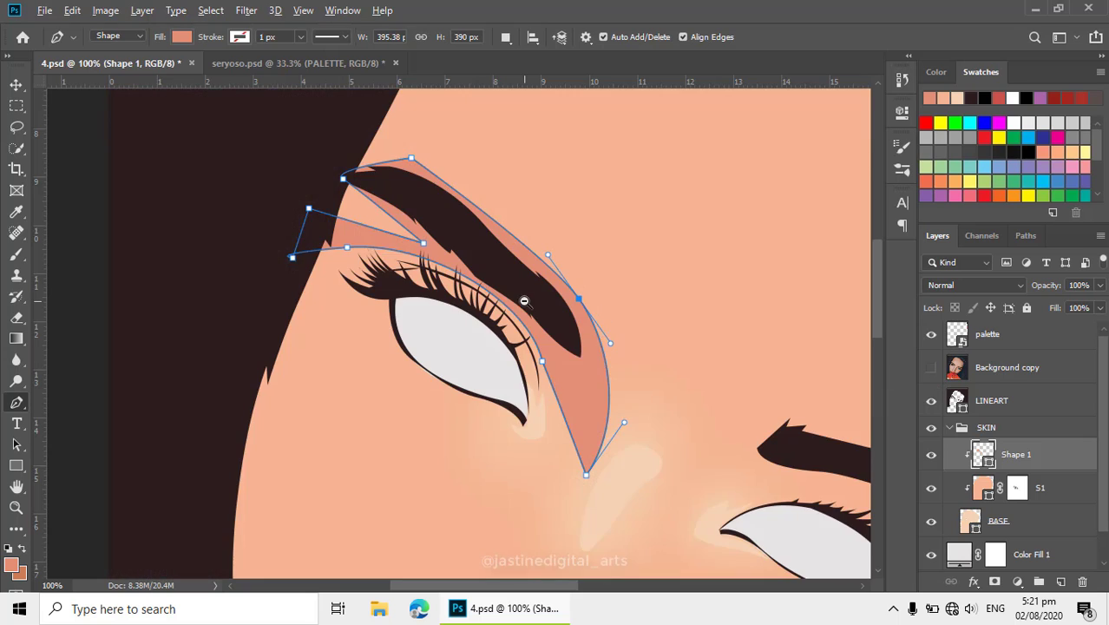
pyautogui.keyDown('alt'); pyautogui.click(525, 300); pyautogui.keyUp('alt')
pyautogui.moveTo(579, 363); pyautogui.dragTo(565, 340)
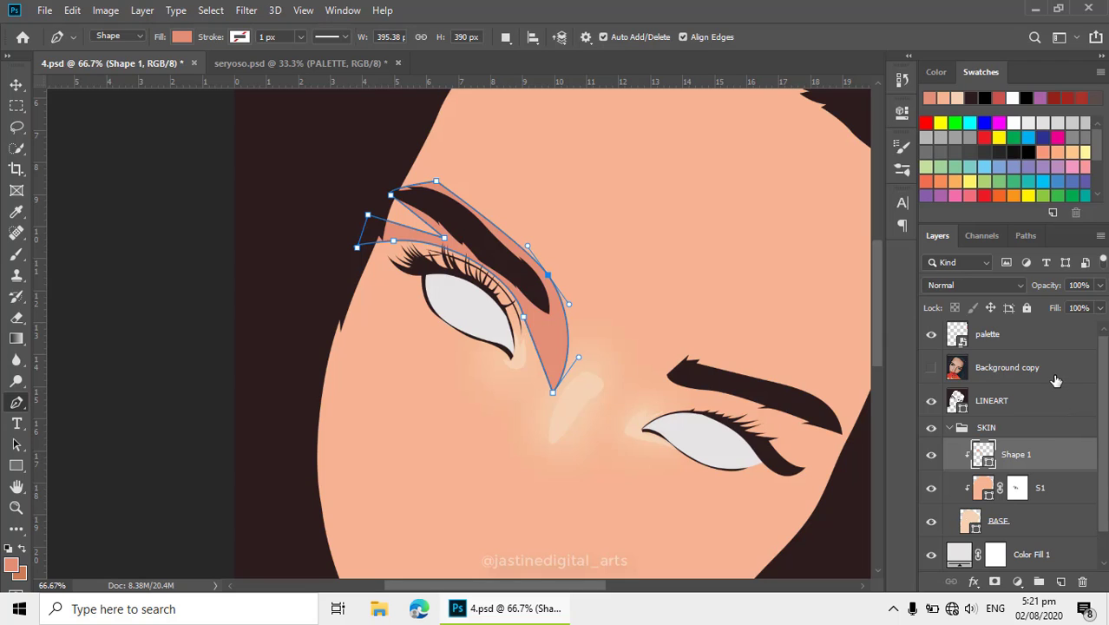
# - Set the brow shading layer's opacity to 60% and deselect its path
pyautogui.press('5')
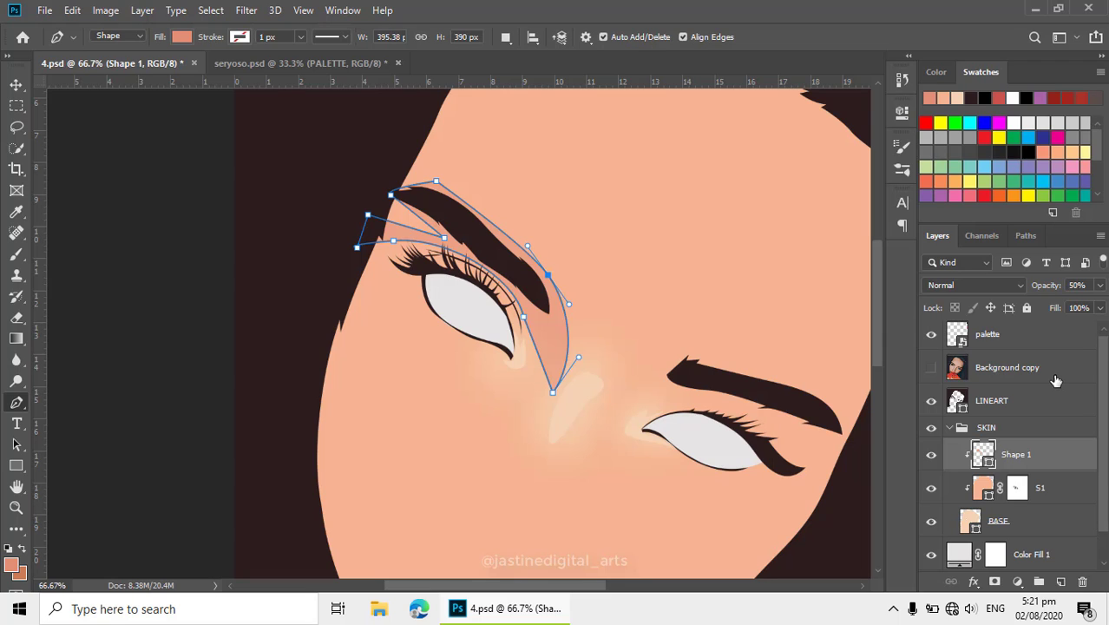
pyautogui.press('Return')
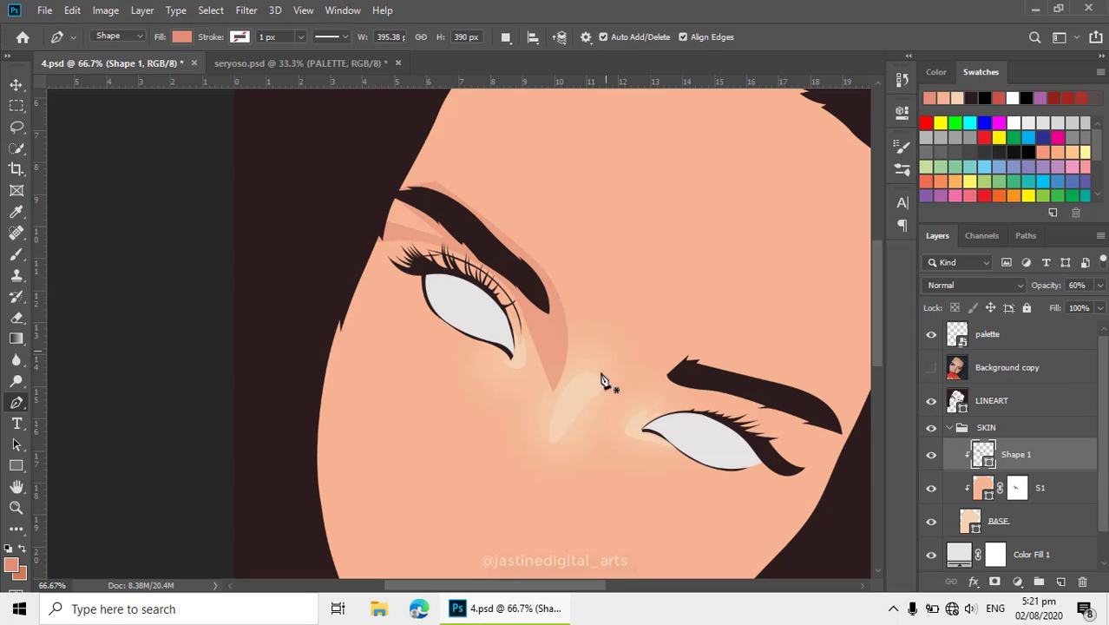
pyautogui.keyDown('ctrl'); pyautogui.click(553, 339); pyautogui.keyUp('ctrl')
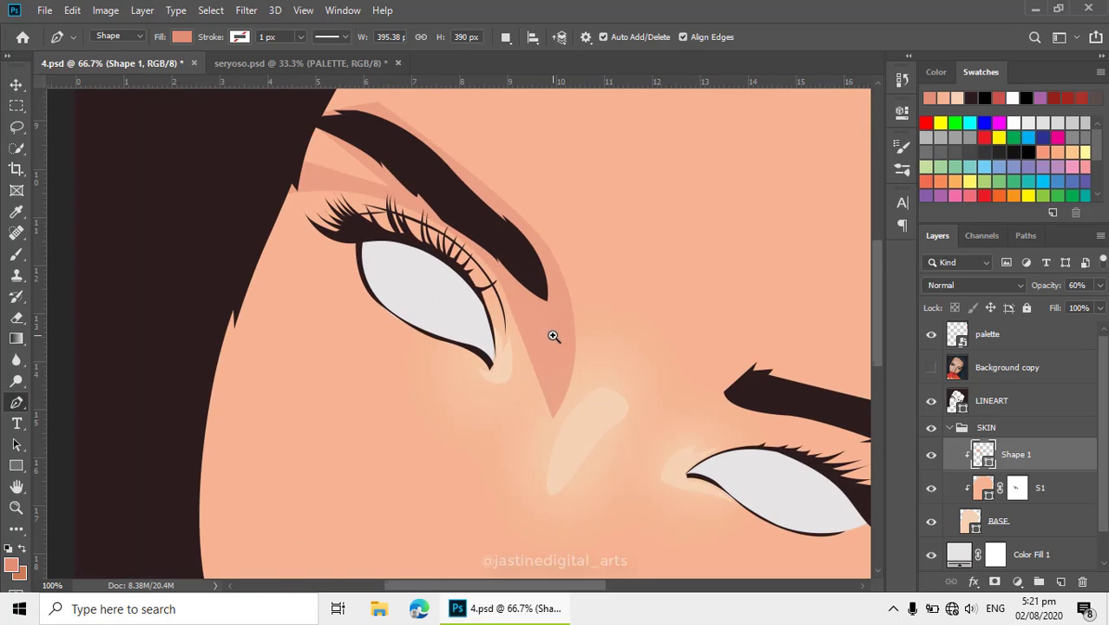
pyautogui.keyDown('alt'); pyautogui.click(566, 344); pyautogui.keyUp('alt')
pyautogui.moveTo(567, 344); pyautogui.dragTo(572, 315)
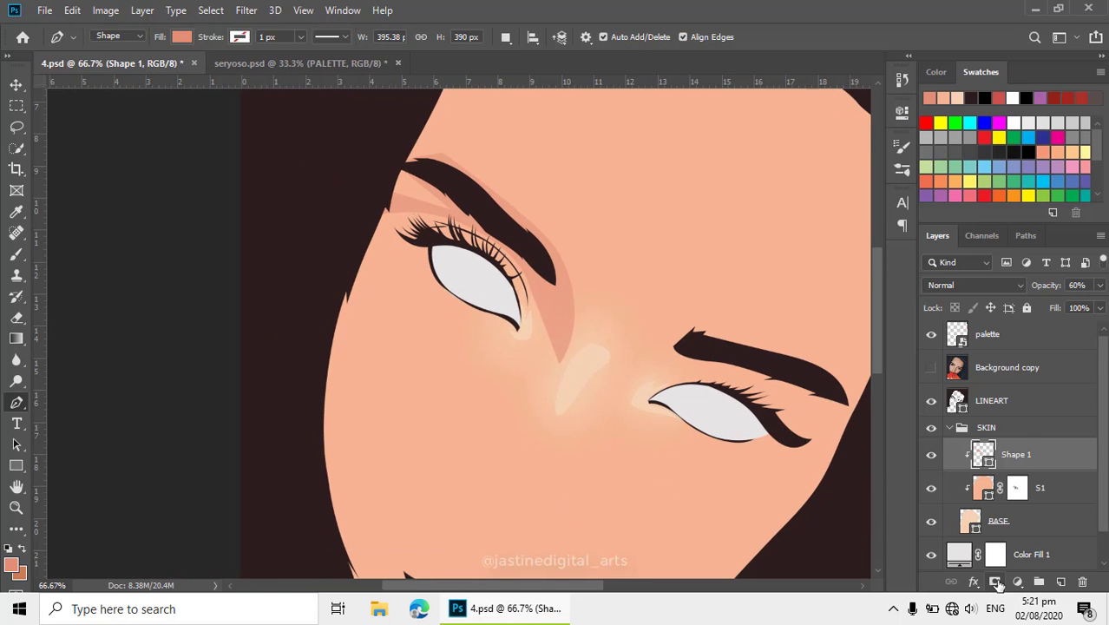
# - Add a layer mask to the brow shading and soften its edges with a 150-pixel eraser at 30% opacity
pyautogui.click(995, 581)
pyautogui.press('e')
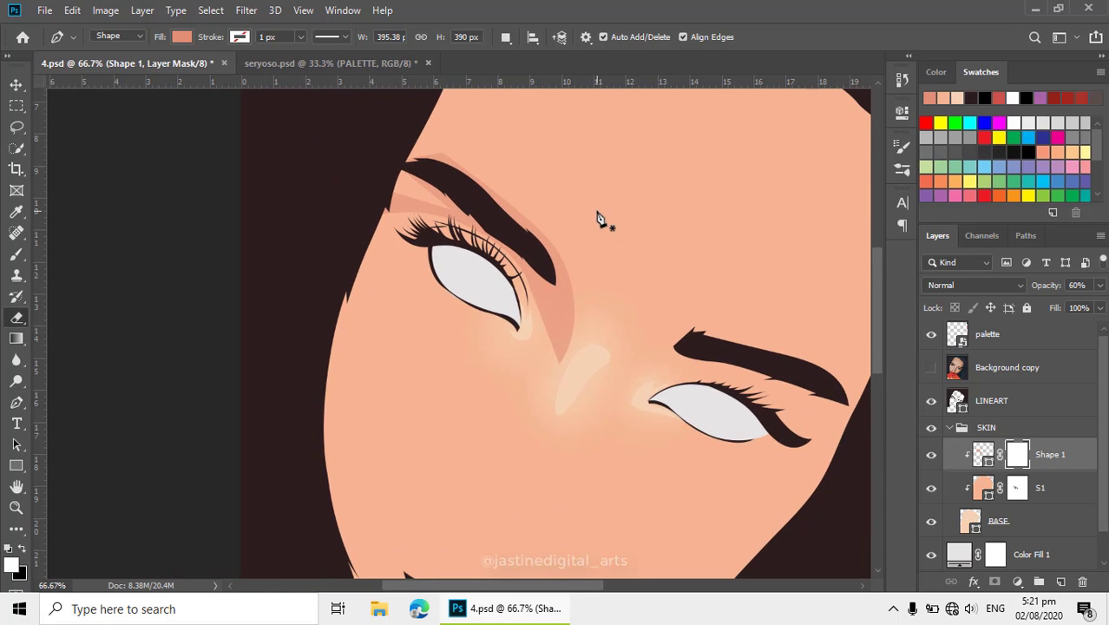
pyautogui.moveTo(435, 154)
pyautogui.mouseDown()
pyautogui.moveTo(403, 186)
pyautogui.moveTo(515, 208)
pyautogui.moveTo(562, 242)
pyautogui.moveTo(507, 295)
pyautogui.mouseUp()
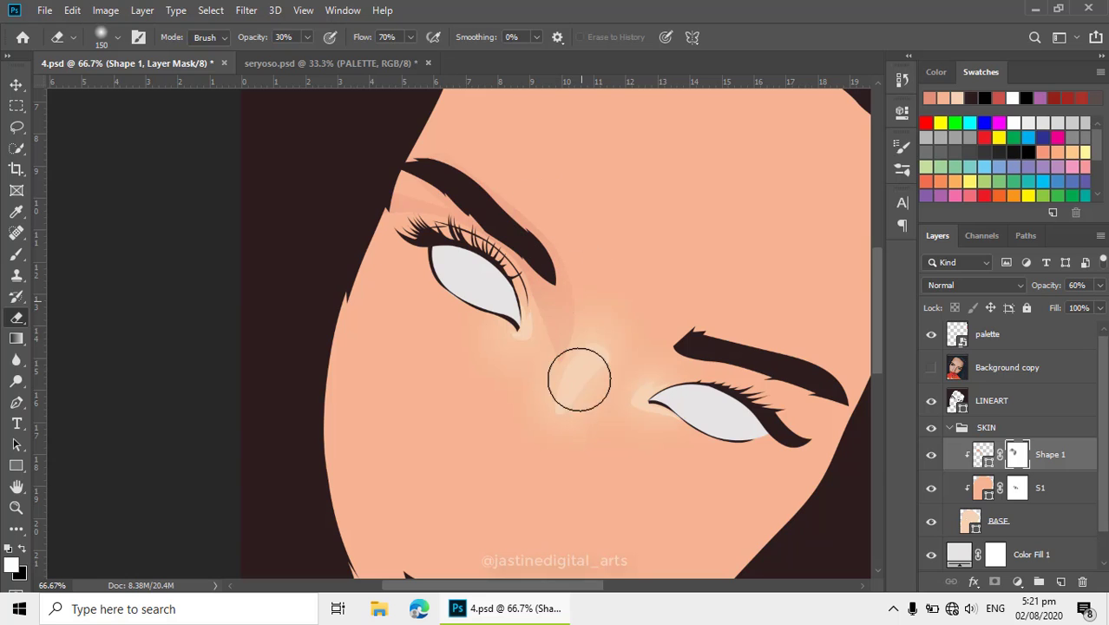
pyautogui.keyDown('alt'); pyautogui.click(632, 373); pyautogui.keyUp('alt')
pyautogui.keyDown('alt'); pyautogui.click(579, 377); pyautogui.keyUp('alt')
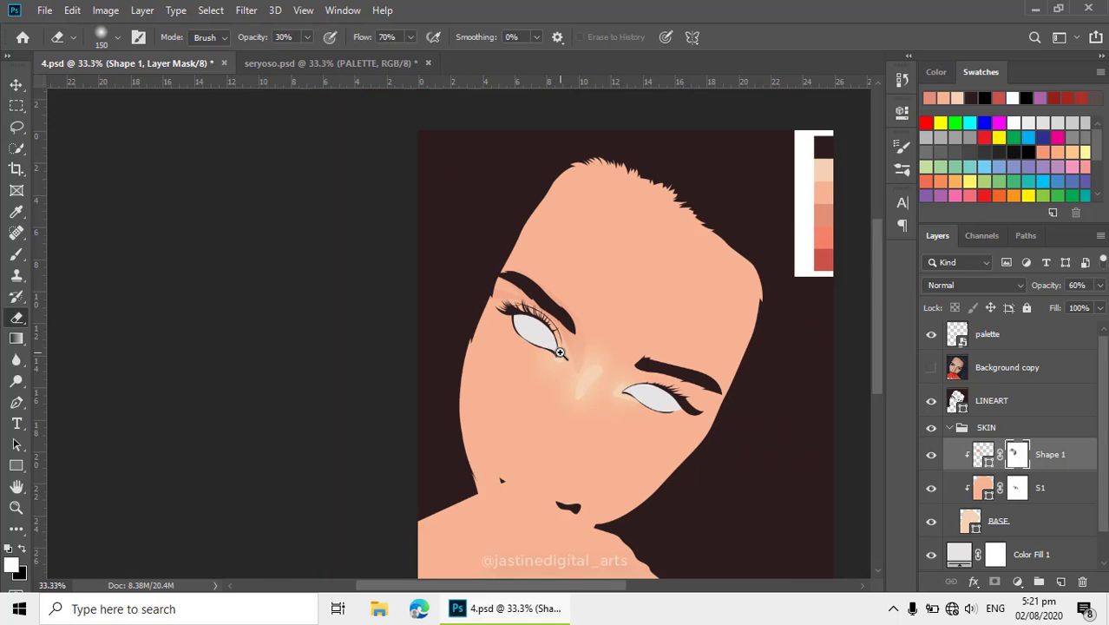
# - Examine the softened shading around the left eye and nose bridge up close and from a distance
pyautogui.keyDown('ctrl'); pyautogui.click(562, 355); pyautogui.keyUp('ctrl')
pyautogui.keyDown('ctrl'); pyautogui.click(569, 366); pyautogui.keyUp('ctrl')
pyautogui.keyDown('ctrl'); pyautogui.click(569, 366); pyautogui.keyUp('ctrl')
pyautogui.keyDown('ctrl'); pyautogui.click(577, 395); pyautogui.keyUp('ctrl')
pyautogui.moveTo(577, 396); pyautogui.dragTo(567, 360)
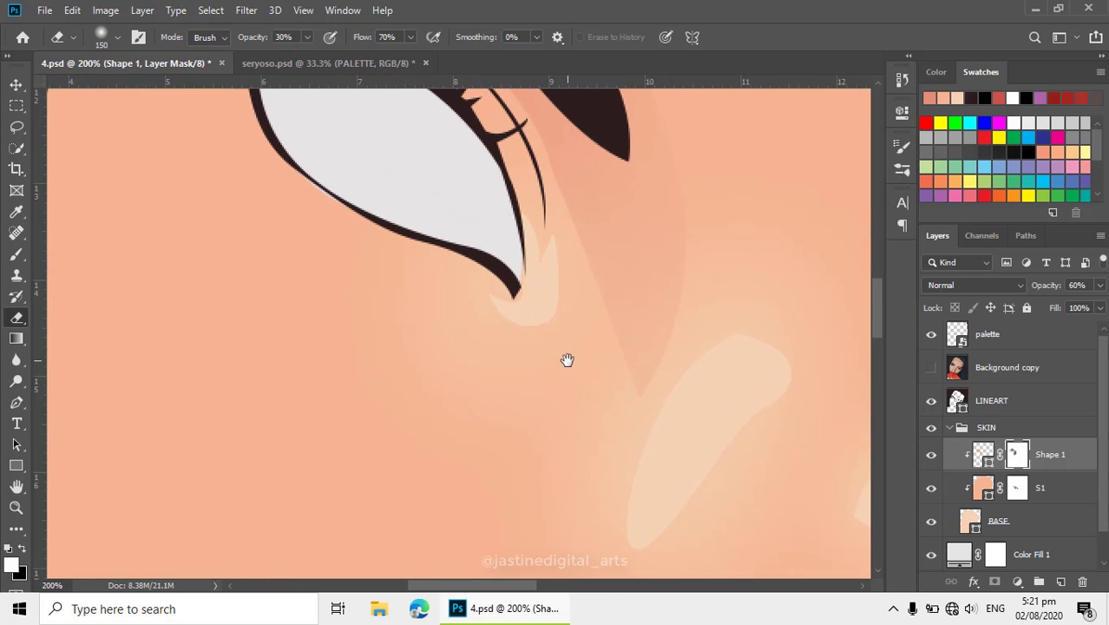
pyautogui.press('p')
pyautogui.keyDown('alt'); pyautogui.click(569, 361); pyautogui.keyUp('alt')
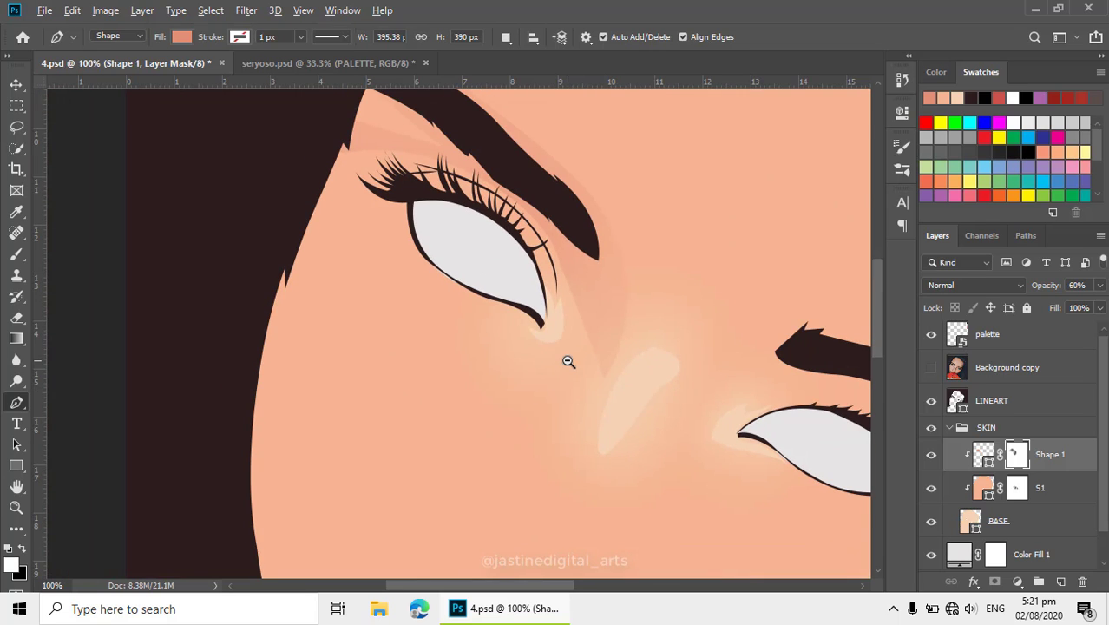
pyautogui.click(558, 332)
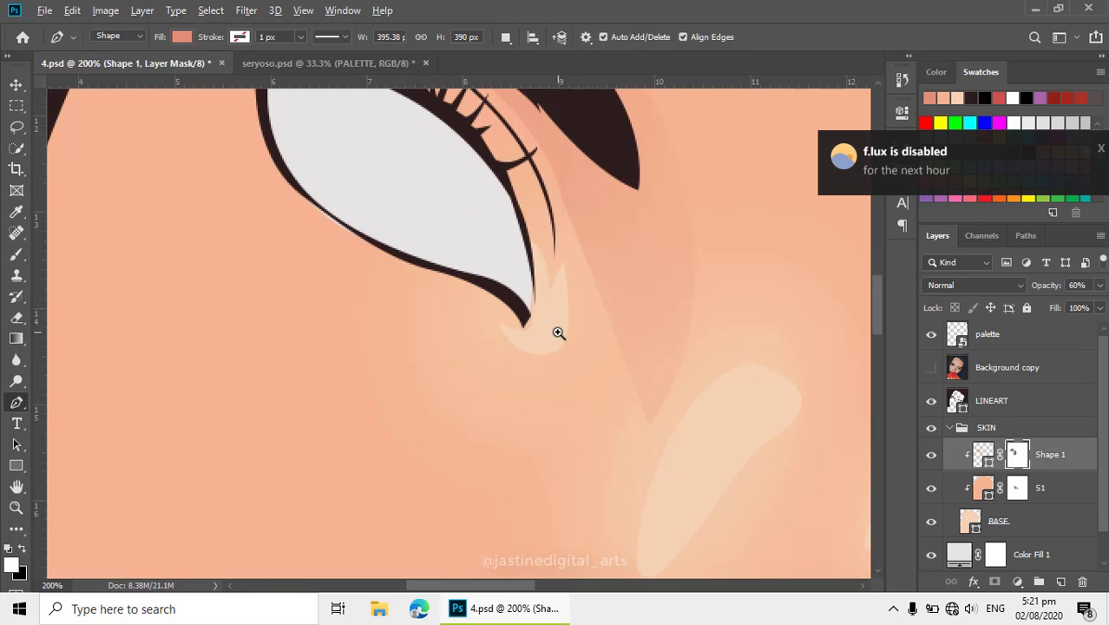
pyautogui.keyDown('alt'); pyautogui.click(562, 329); pyautogui.keyUp('alt')
# - Show the reference photo, target the brow shading's vector shape and set new paths to Combine Shapes
pyautogui.click(931, 367)
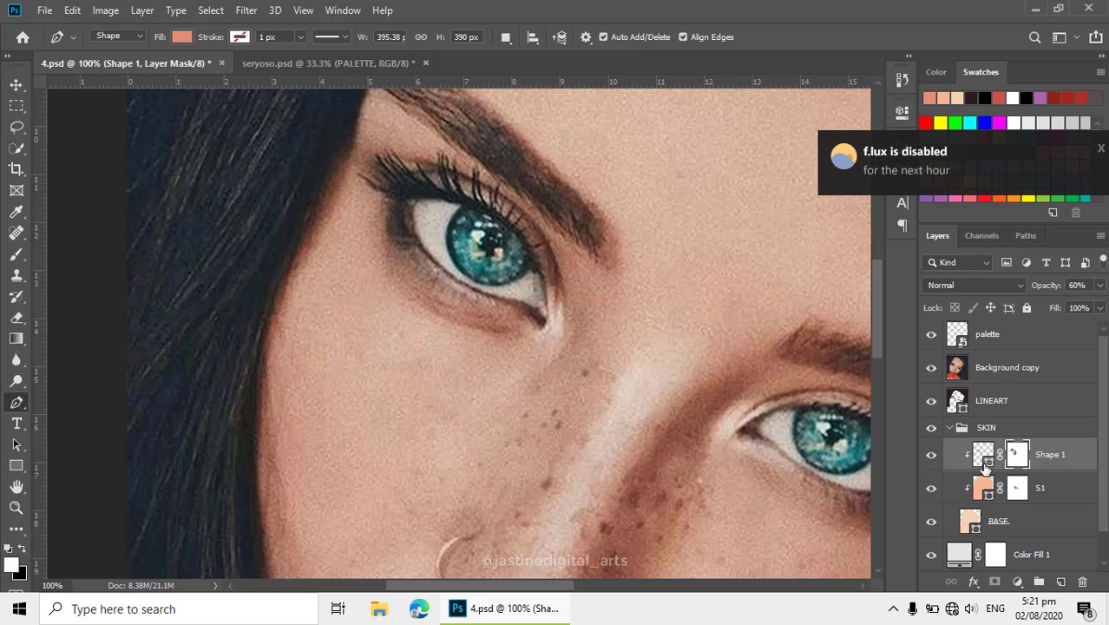
pyautogui.click(986, 490)
pyautogui.click(982, 460)
pyautogui.keyDown('ctrl'); pyautogui.click(531, 298); pyautogui.keyUp('ctrl')
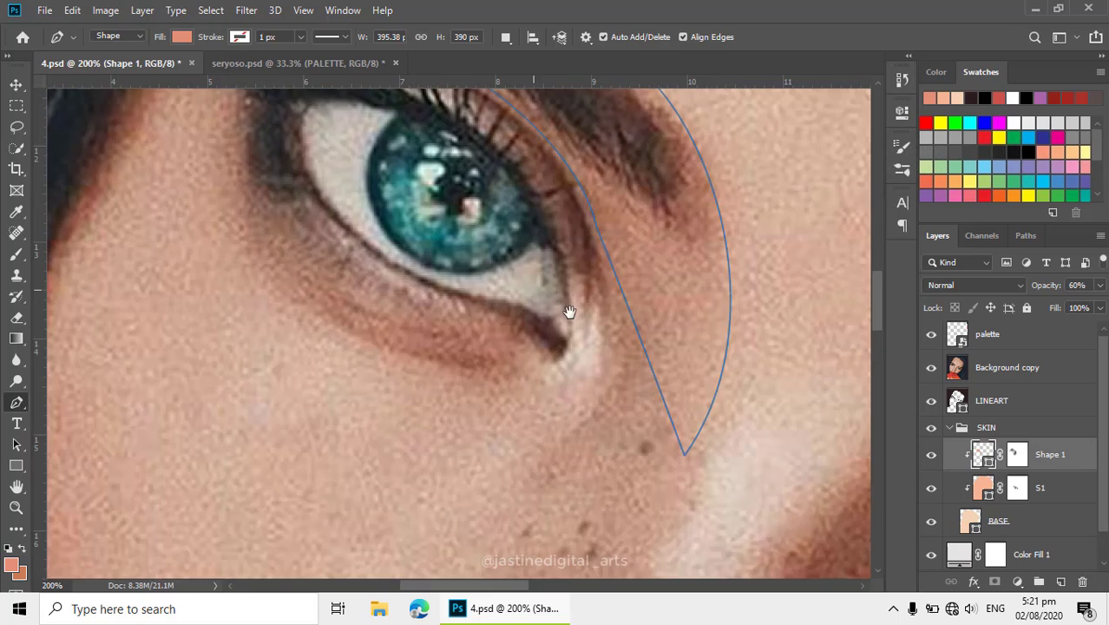
pyautogui.moveTo(566, 312); pyautogui.dragTo(630, 356)
pyautogui.keyDown('alt'); pyautogui.click(583, 303); pyautogui.keyUp('alt')
pyautogui.keyDown('alt'); pyautogui.click(583, 304); pyautogui.keyUp('alt')
pyautogui.click(506, 37)
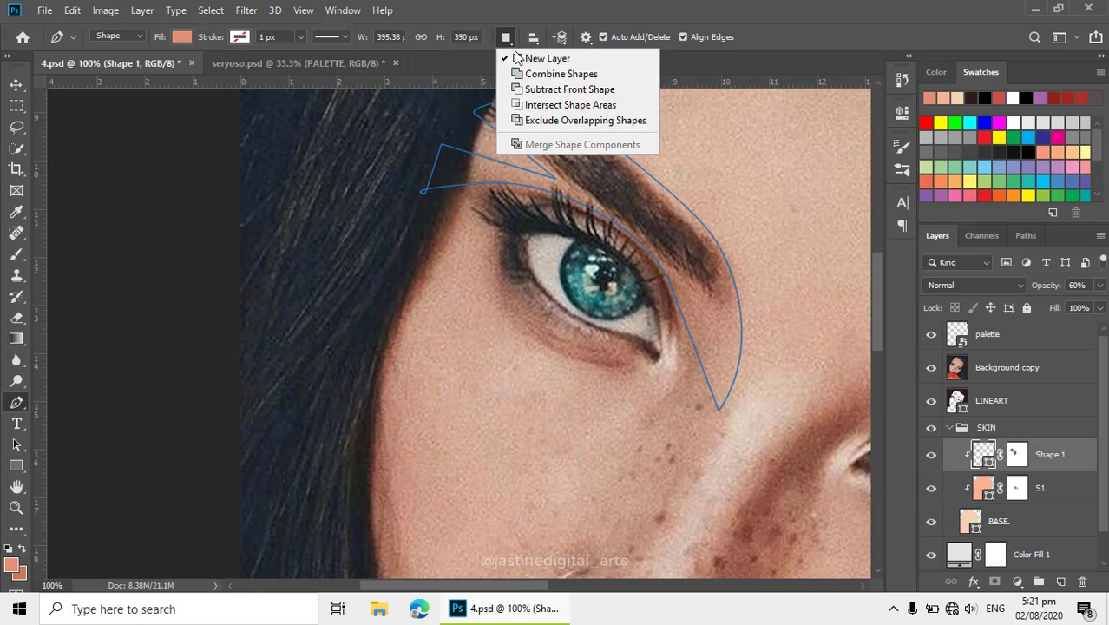
pyautogui.click(531, 73)
# - Draw a closed Pen shape below the left eye, following the lower lid back and passing through the hair at the outer corner
pyautogui.keyDown('alt'); pyautogui.click(512, 292); pyautogui.keyUp('alt')
pyautogui.moveTo(540, 309); pyautogui.dragTo(646, 348)
pyautogui.keyDown('ctrl'); pyautogui.click(543, 269); pyautogui.keyUp('ctrl')
pyautogui.keyDown('ctrl'); pyautogui.click(629, 308); pyautogui.keyUp('ctrl')
pyautogui.keyDown('alt'); pyautogui.click(699, 451); pyautogui.keyUp('alt')
pyautogui.scroll(-1, 590, 382)
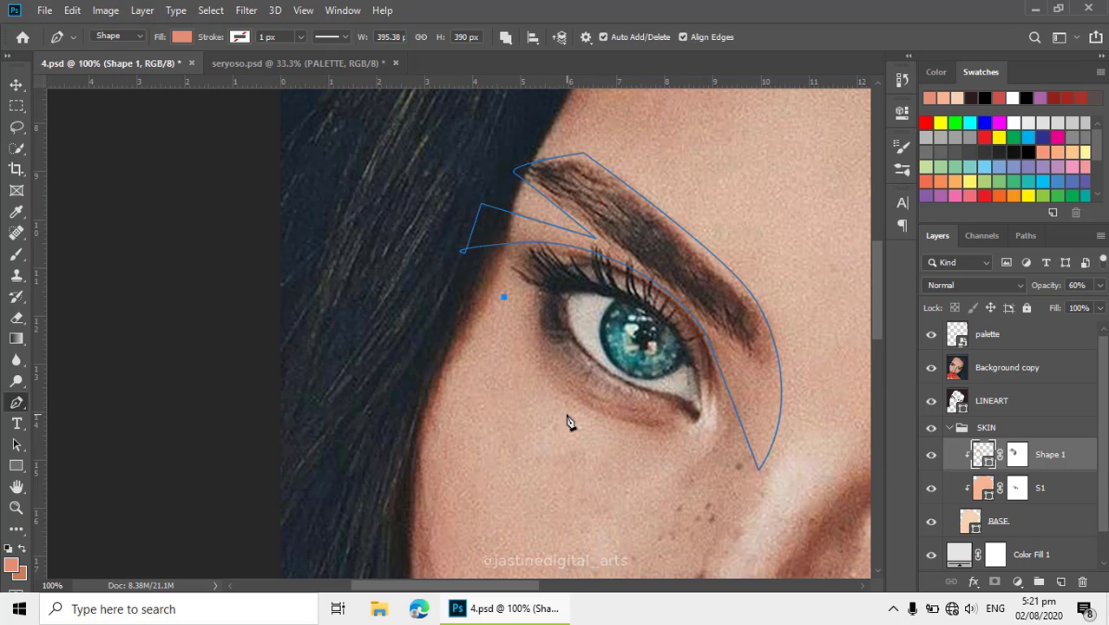
pyautogui.moveTo(579, 416); pyautogui.dragTo(688, 400)
pyautogui.moveTo(579, 340); pyautogui.dragTo(563, 317)
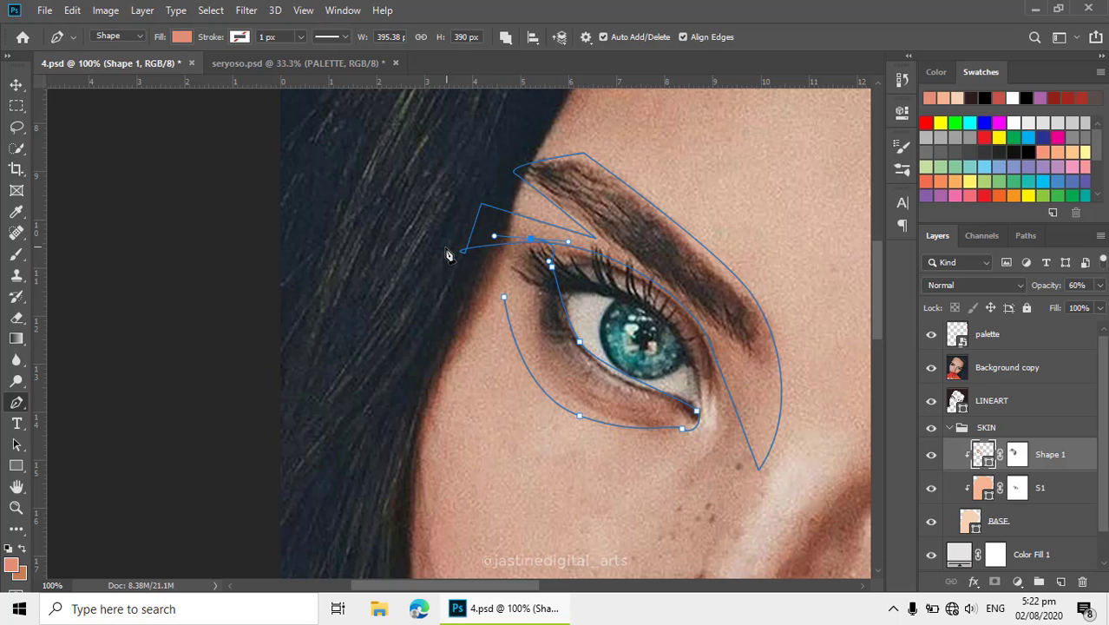
pyautogui.moveTo(445, 248); pyautogui.dragTo(440, 326)
pyautogui.moveTo(503, 298); pyautogui.dragTo(514, 320)
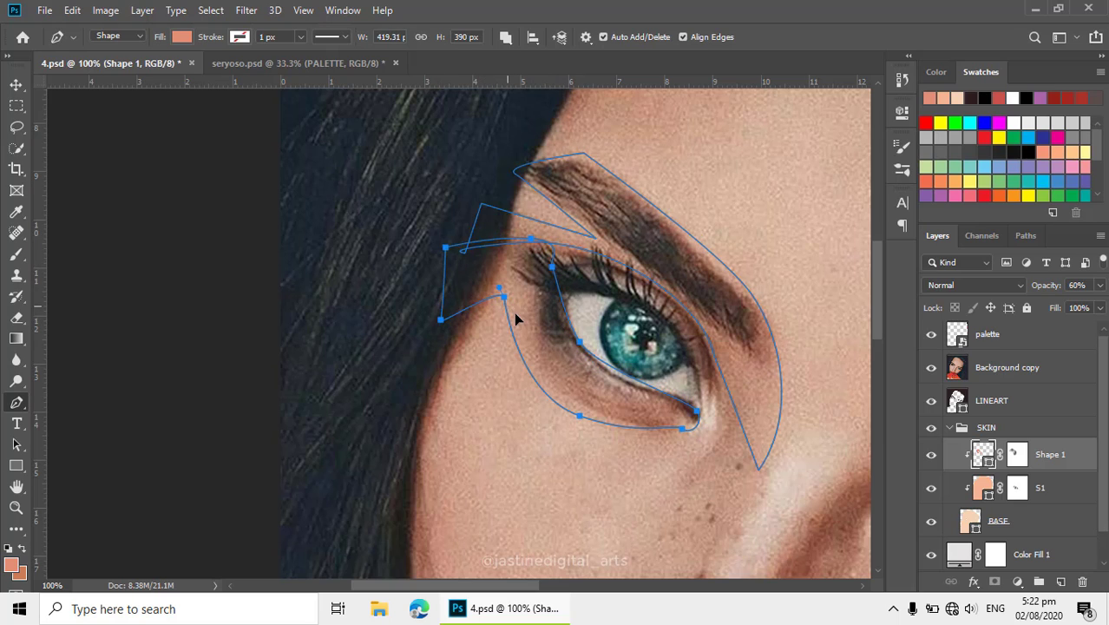
# - Bend the under-eye shape's inner edge to follow the left eye's lower lash line
pyautogui.scroll(1, 624, 381)
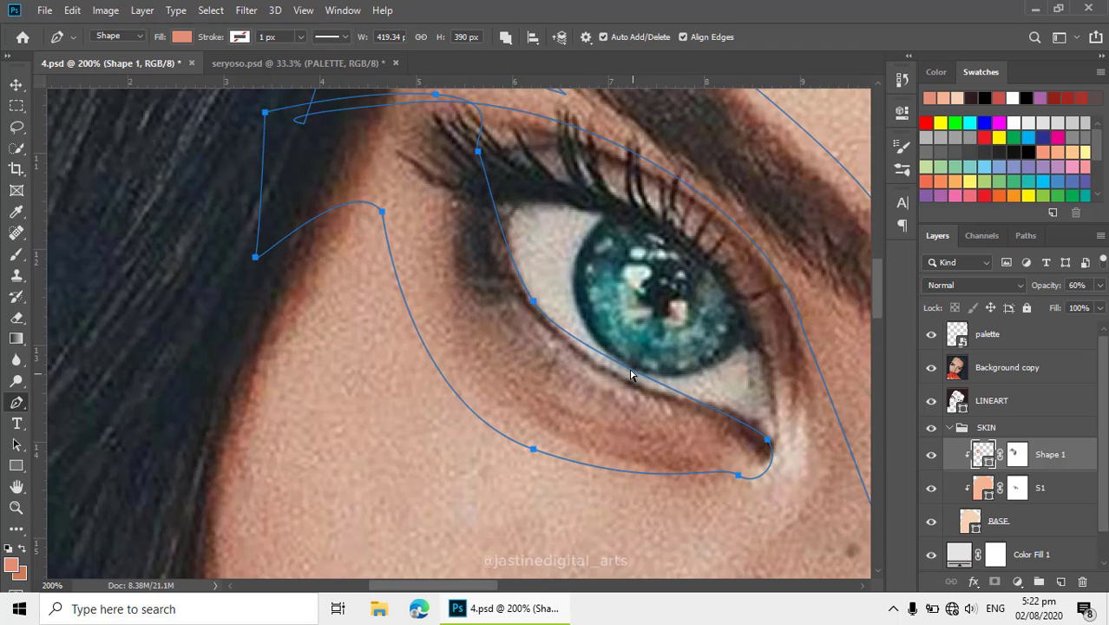
pyautogui.keyDown('ctrl'); pyautogui.keyDown('alt'); pyautogui.click(601, 365); pyautogui.keyUp('alt'); pyautogui.keyUp('ctrl')
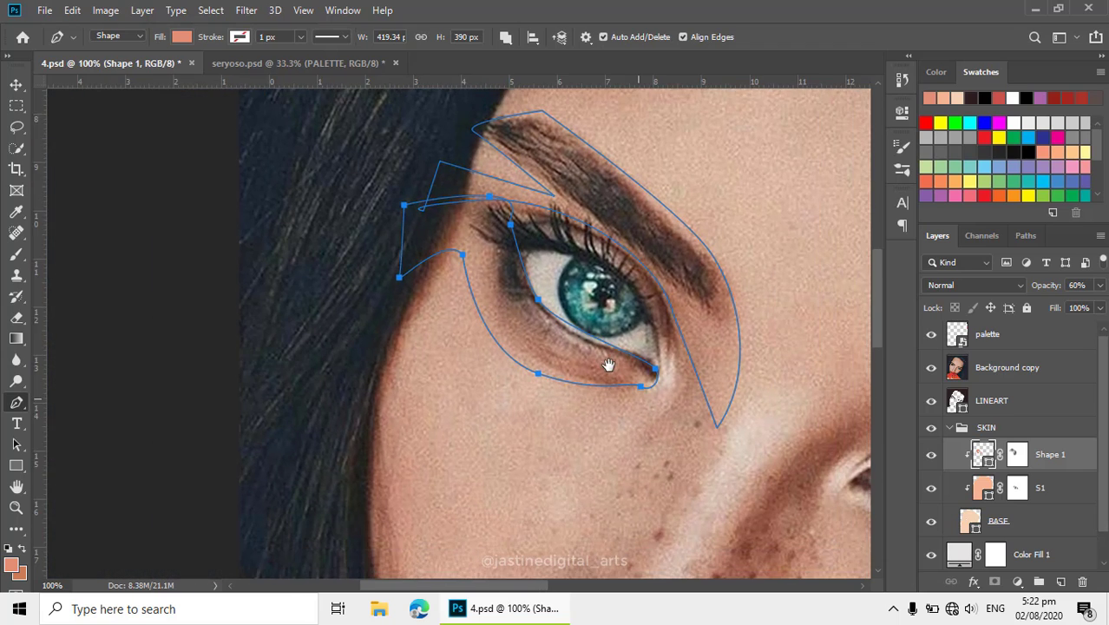
pyautogui.scroll(1, 566, 332)
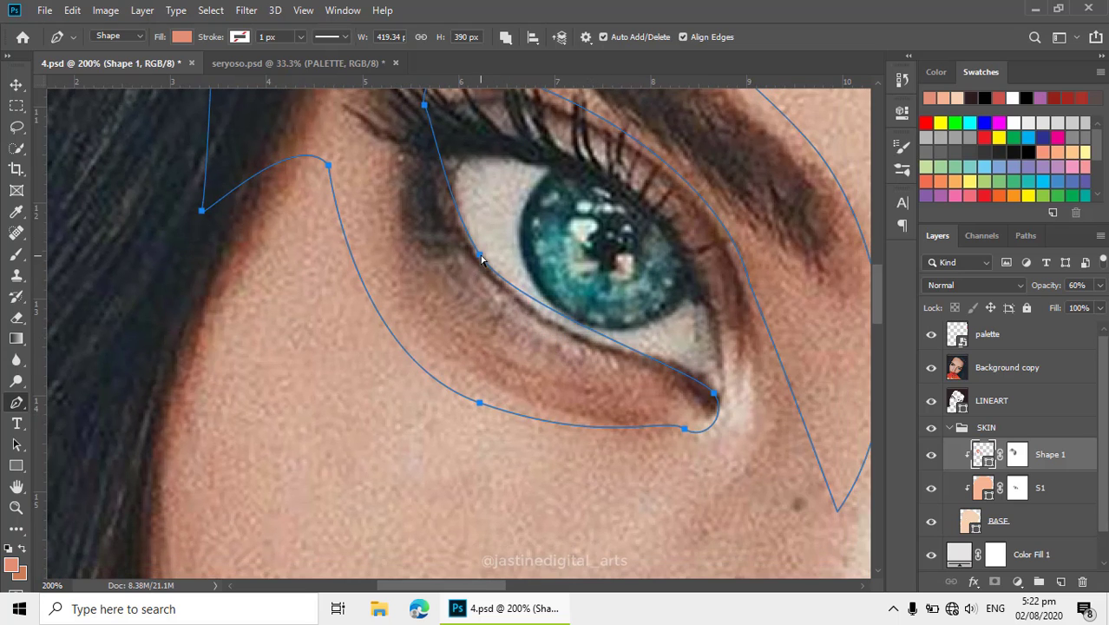
pyautogui.moveTo(482, 258); pyautogui.dragTo(535, 343)
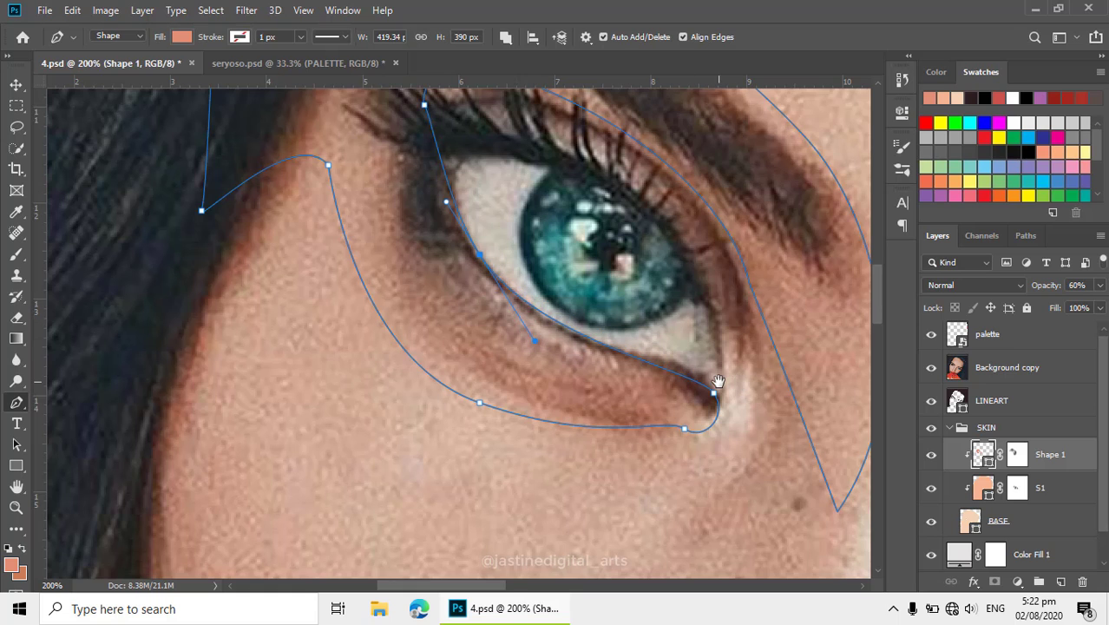
pyautogui.moveTo(718, 381); pyautogui.dragTo(655, 343)
# - Hide the photo and soften the under-eye shading on the layer mask with the 30% opacity eraser
pyautogui.click(931, 372)
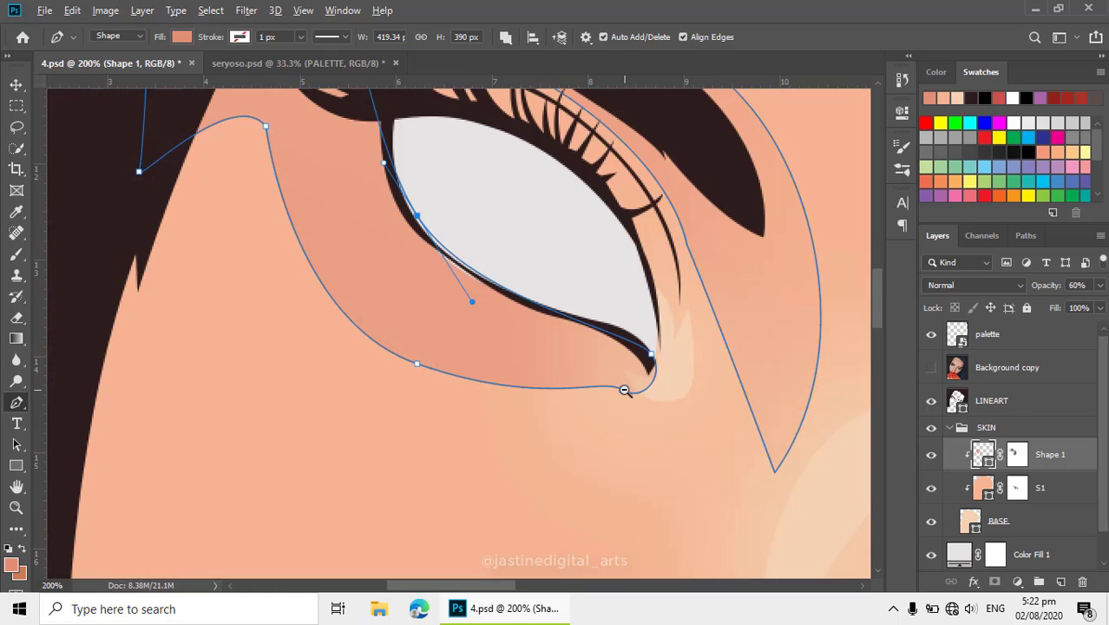
pyautogui.scroll(-1, 625, 391)
pyautogui.click(1016, 460)
pyautogui.press('e')
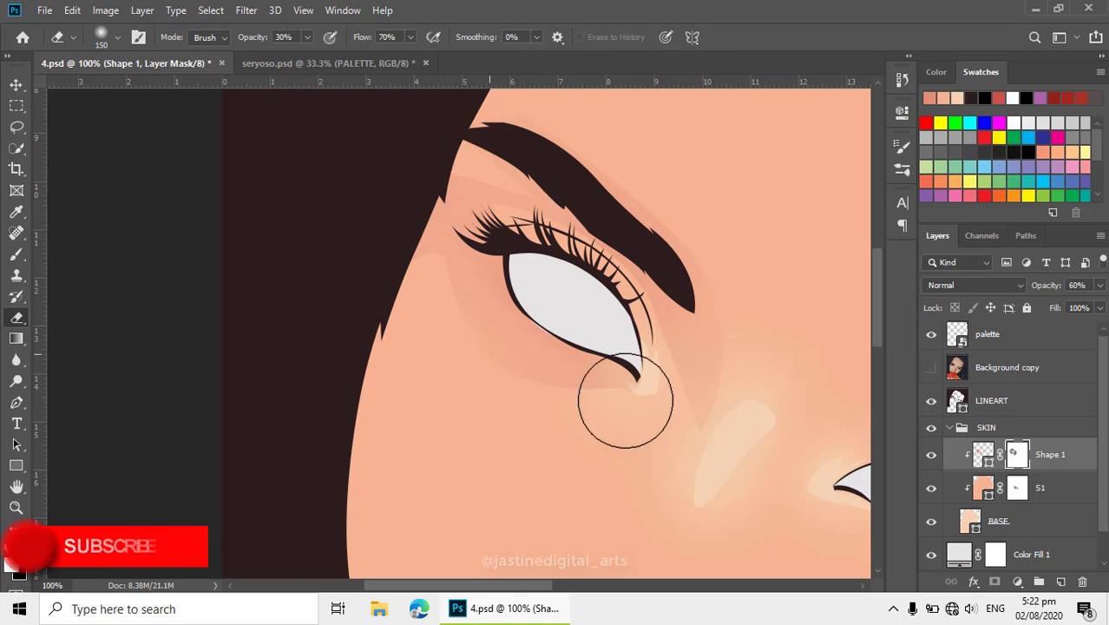
pyautogui.keyDown('alt'); pyautogui.click(684, 416); pyautogui.keyUp('alt')
pyautogui.keyDown('alt'); pyautogui.click(684, 417); pyautogui.keyUp('alt')
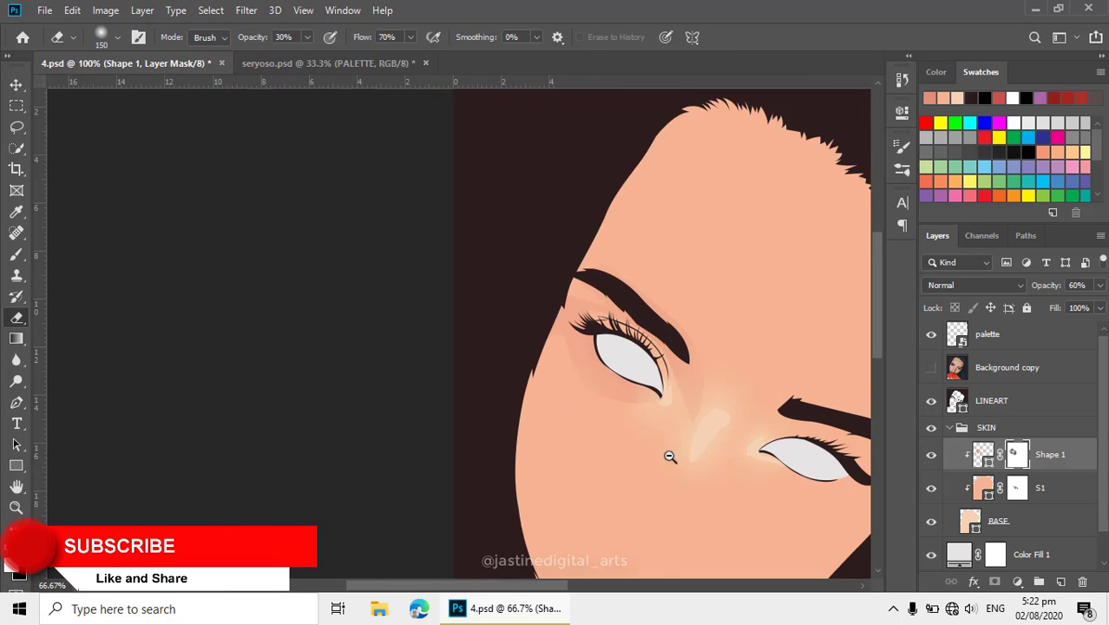
pyautogui.moveTo(666, 456); pyautogui.dragTo(595, 334)
pyautogui.keyDown('ctrl'); pyautogui.click(573, 278); pyautogui.keyUp('ctrl')
pyautogui.keyDown('ctrl'); pyautogui.click(574, 277); pyautogui.keyUp('ctrl')
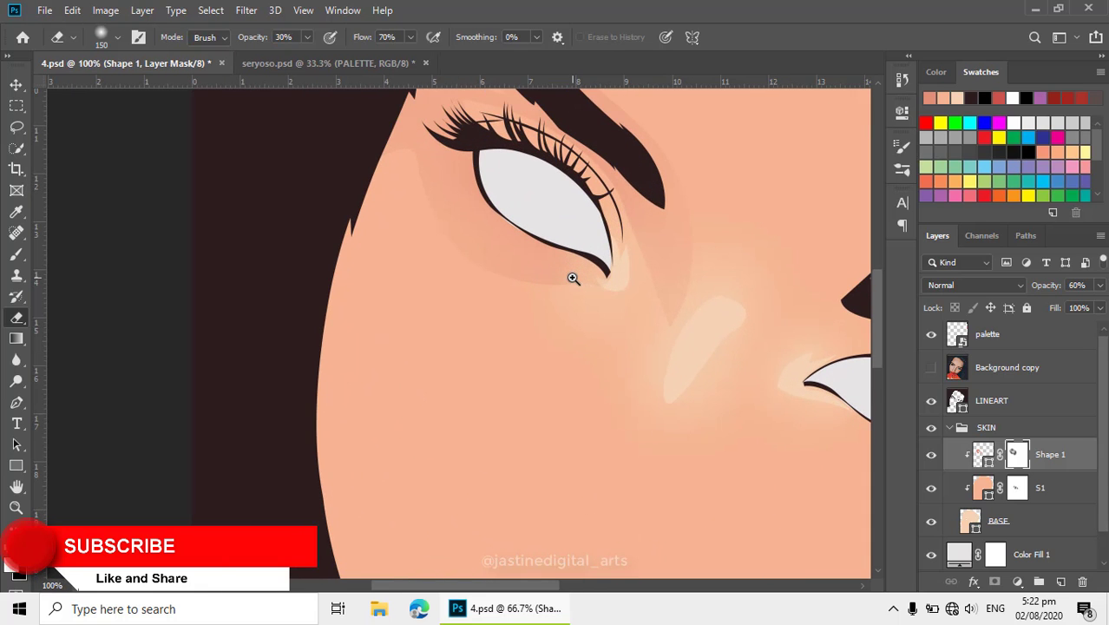
# - Show the reference photo around the left eye again and set new Pen paths to Combine Shapes
pyautogui.press('p')
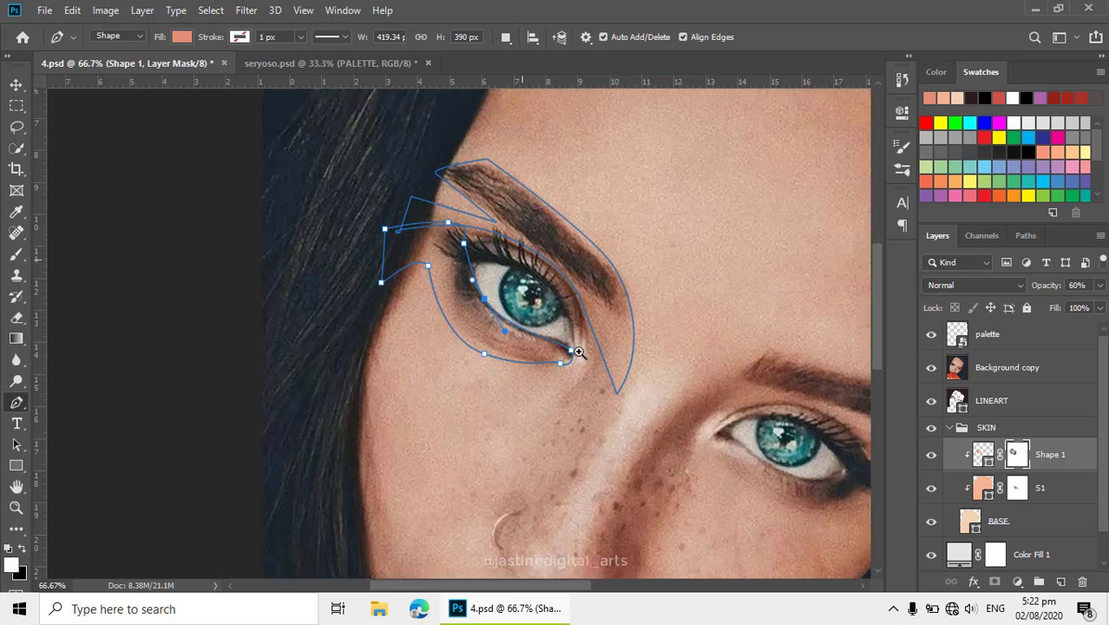
pyautogui.keyDown('ctrl'); pyautogui.click(608, 283); pyautogui.keyUp('ctrl')
pyautogui.moveTo(607, 283); pyautogui.dragTo(677, 436)
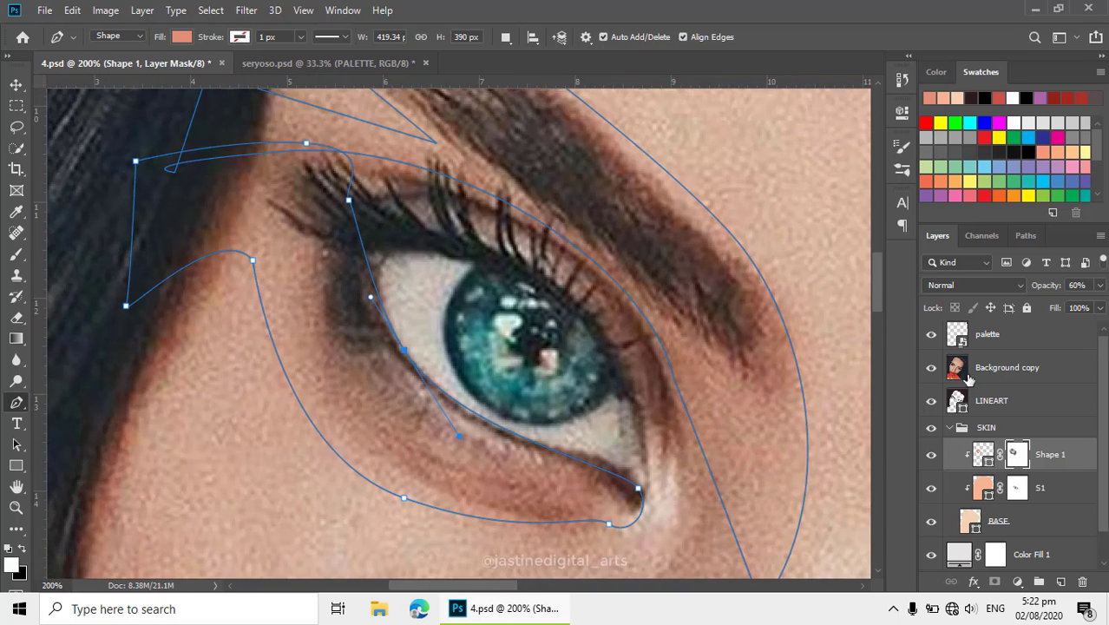
pyautogui.click(504, 36)
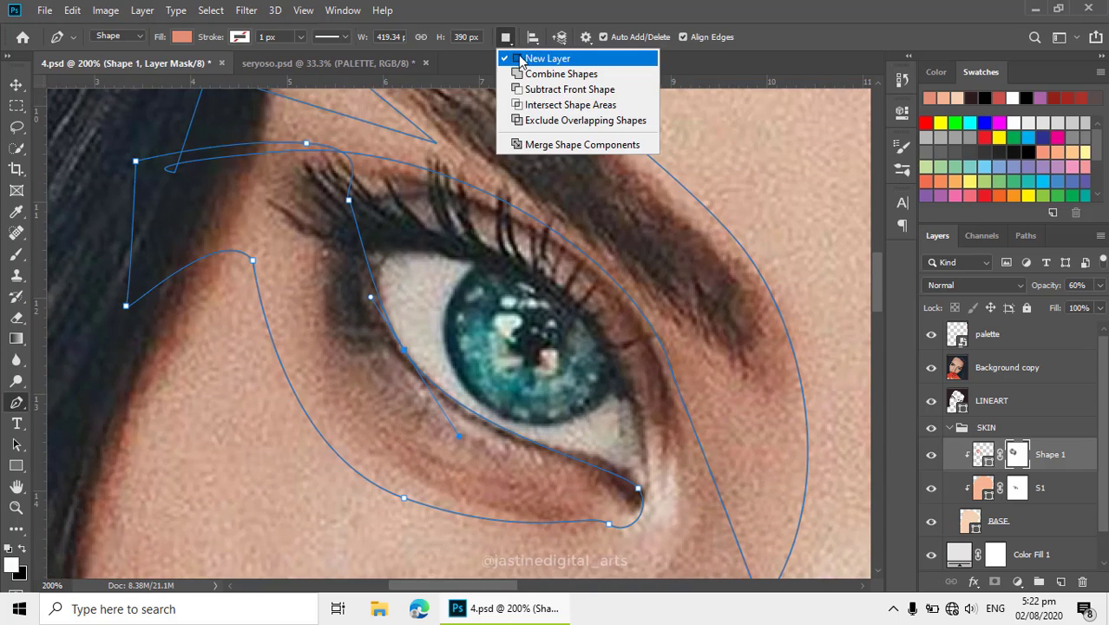
pyautogui.click(521, 72)
pyautogui.moveTo(561, 306); pyautogui.dragTo(468, 295)
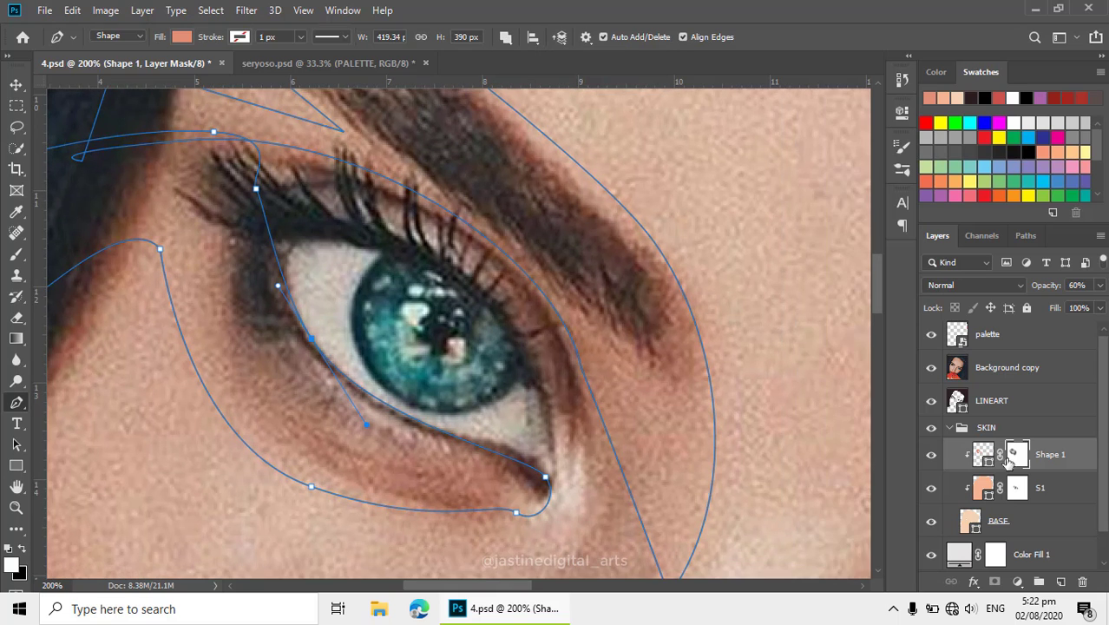
# - Draw a closed Pen shape over the left eye's upper lid, following the lash line to a zigzag inner corner and returning along the crease
pyautogui.moveTo(329, 241); pyautogui.dragTo(368, 215)
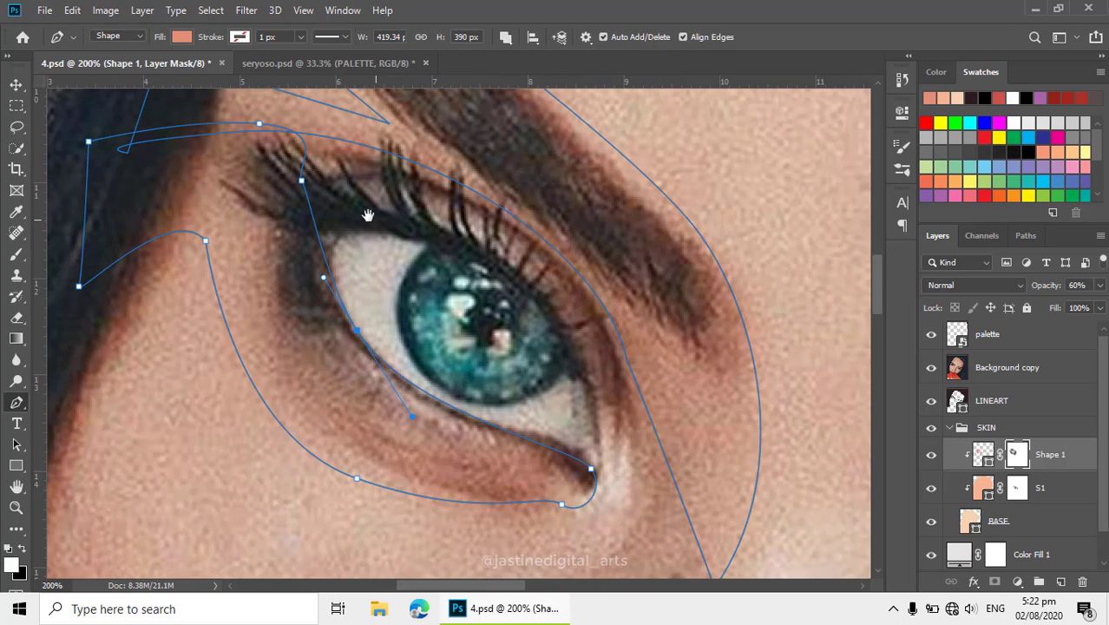
pyautogui.moveTo(377, 174); pyautogui.dragTo(414, 185)
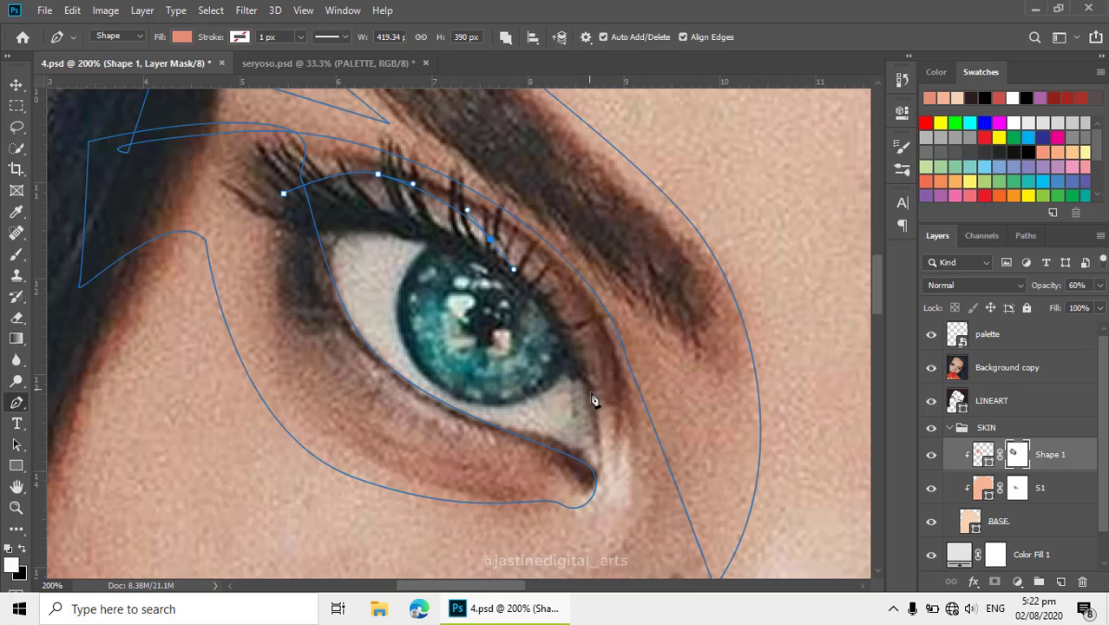
pyautogui.moveTo(591, 392); pyautogui.dragTo(596, 416)
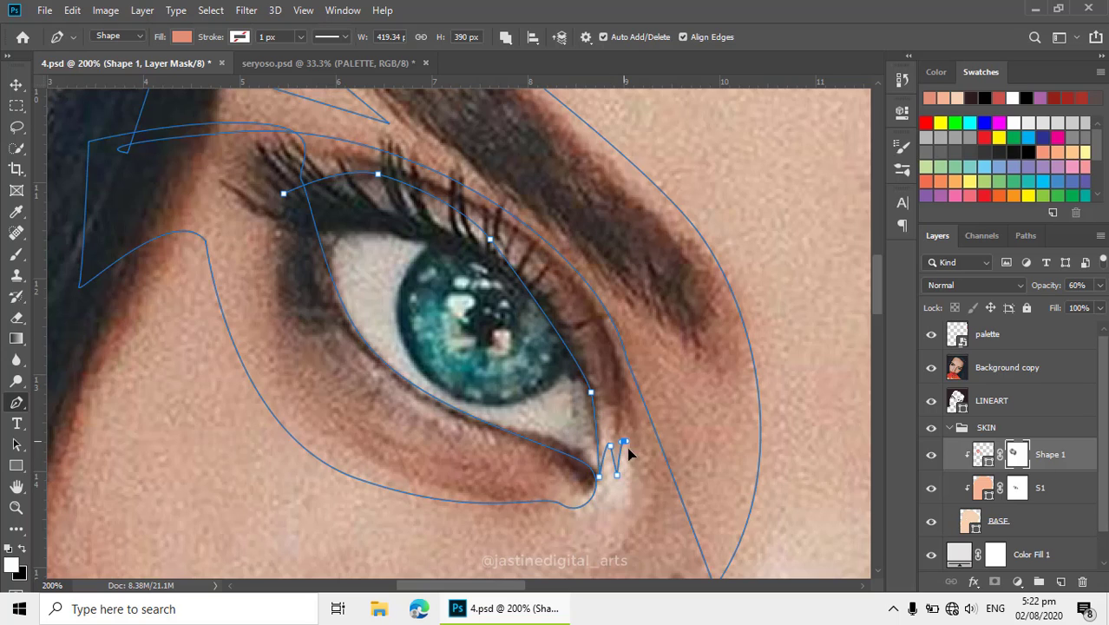
pyautogui.moveTo(596, 287); pyautogui.dragTo(520, 217)
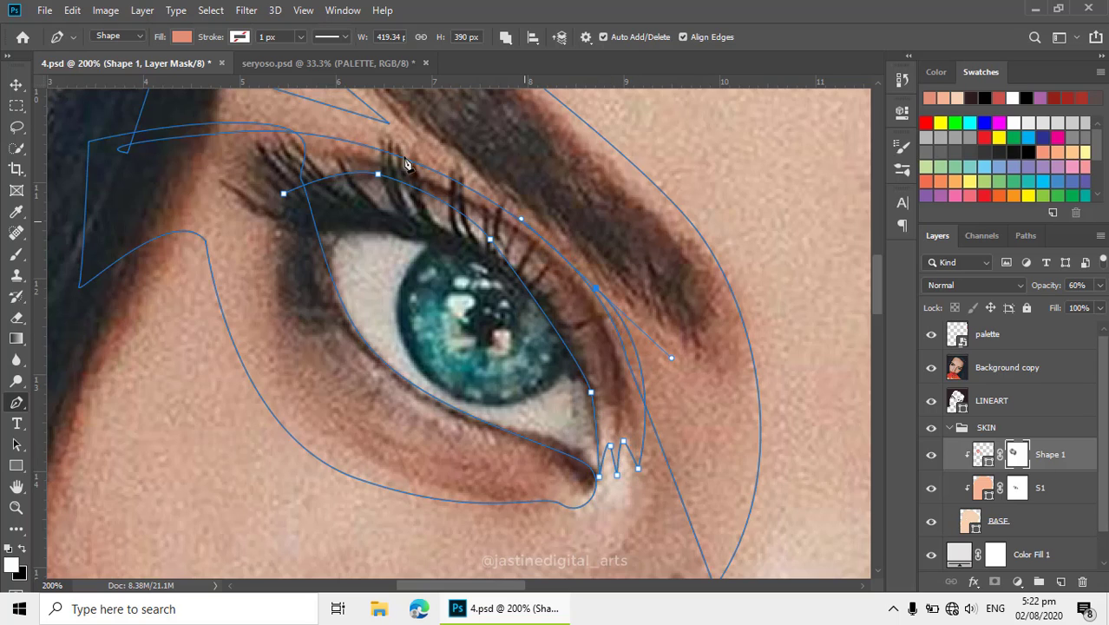
pyautogui.moveTo(280, 123); pyautogui.dragTo(193, 141)
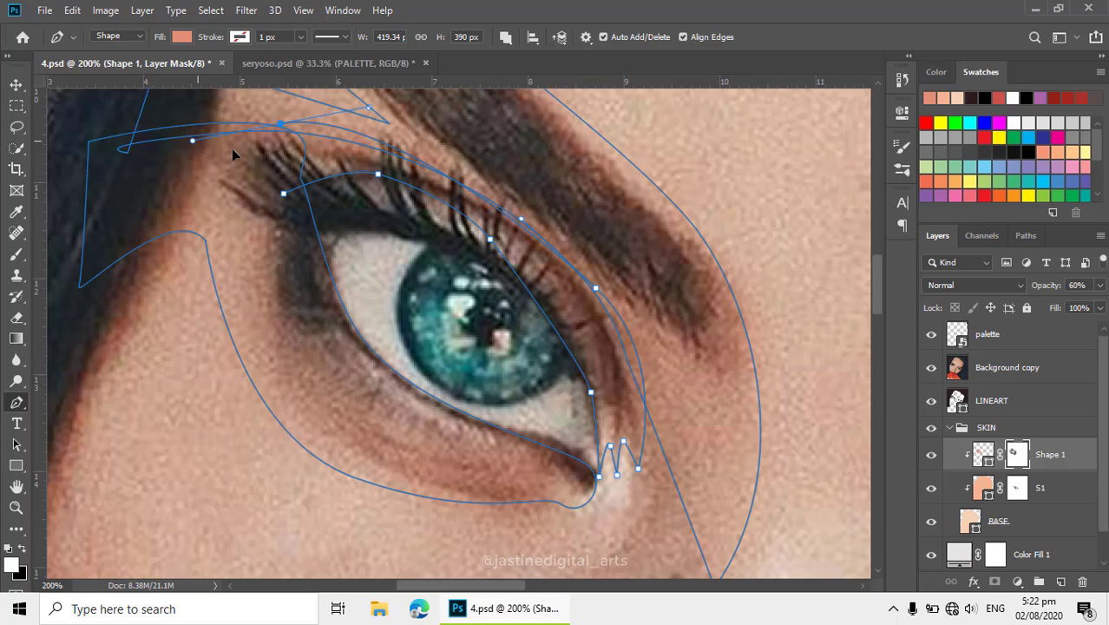
pyautogui.click(254, 154)
pyautogui.click(286, 194)
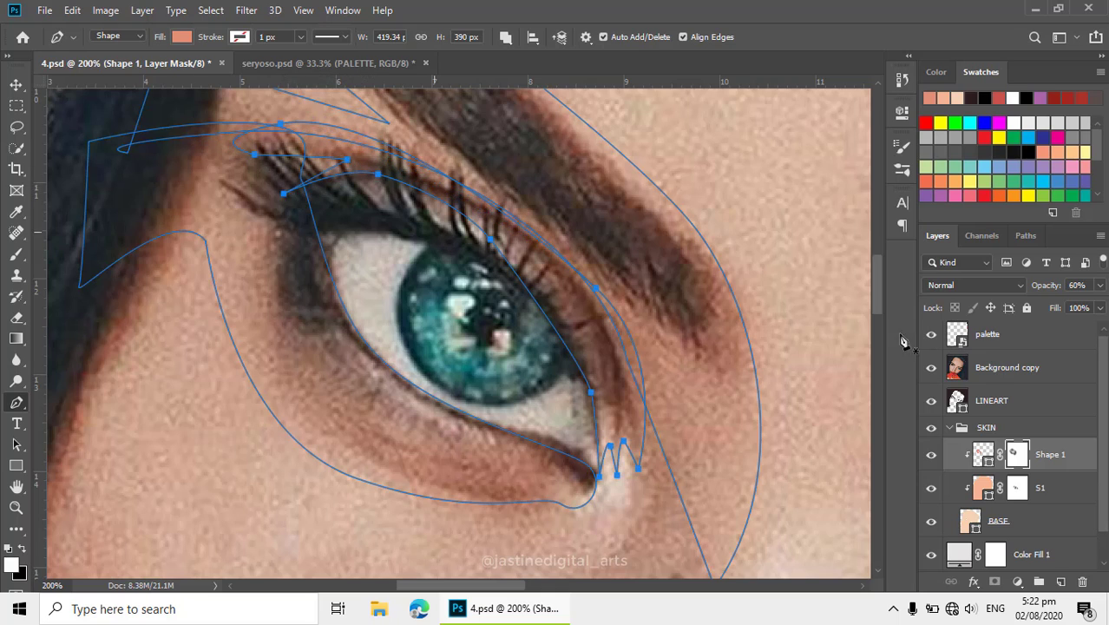
# - Hide the photo and the path outlines, and set the mask eraser's brush size to 80
pyautogui.click(930, 371)
pyautogui.press('e')
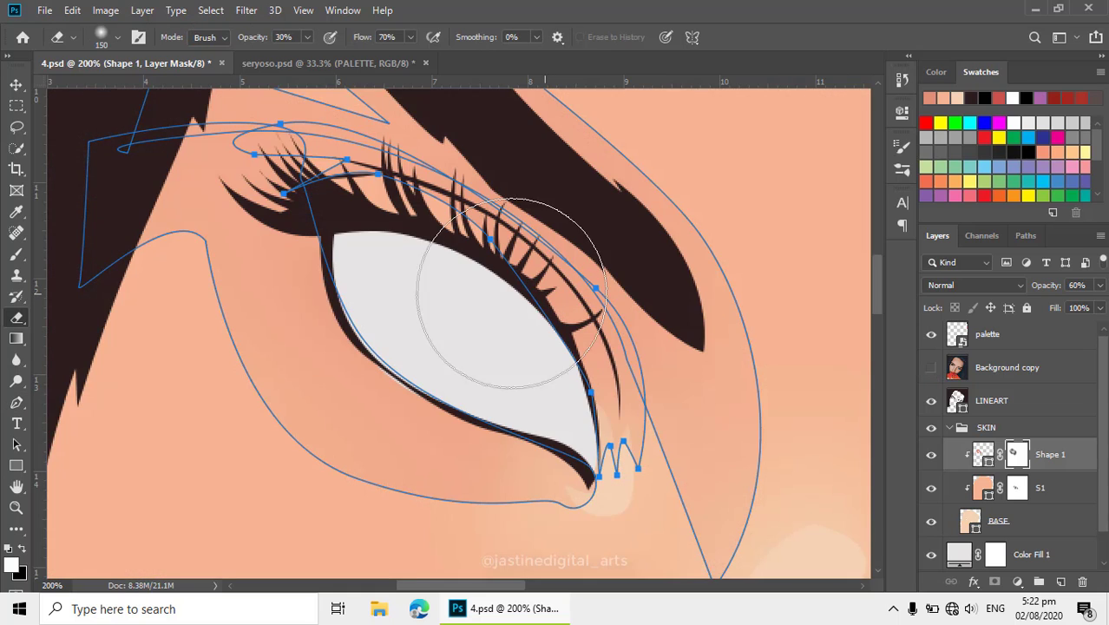
pyautogui.press('[')
pyautogui.press('[')
pyautogui.press('[')
pyautogui.press('[')
pyautogui.press('Return')
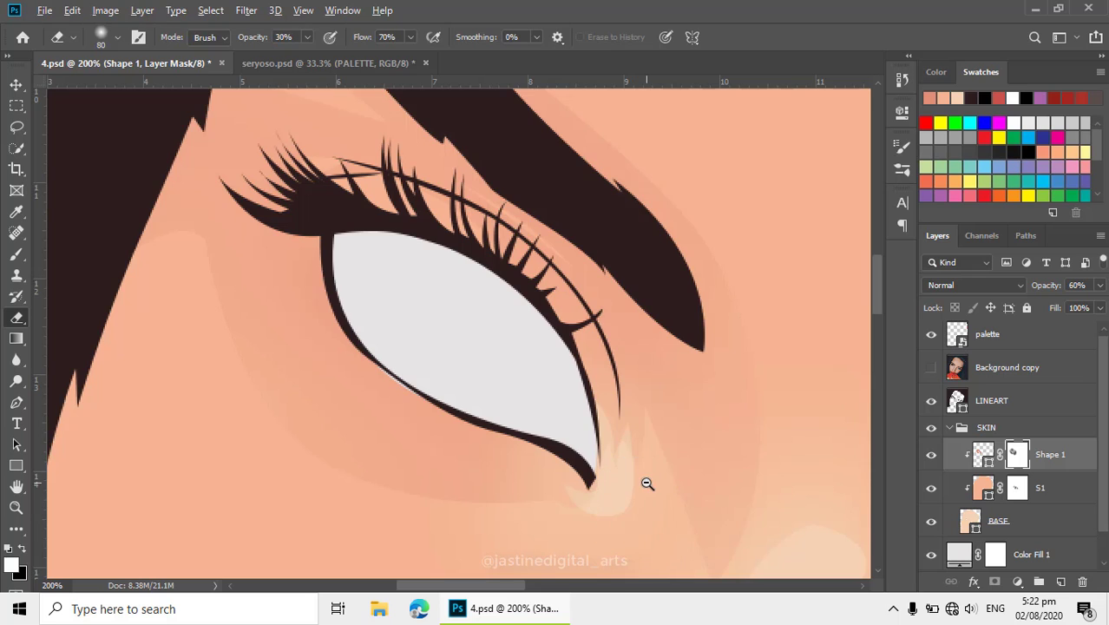
# - Show the reference photo again around the forehead and set new Pen paths to Combine Shapes
pyautogui.scroll(-3, 649, 482)
pyautogui.moveTo(644, 482); pyautogui.dragTo(567, 333)
pyautogui.keyDown('alt'); pyautogui.click(508, 237); pyautogui.keyUp('alt')
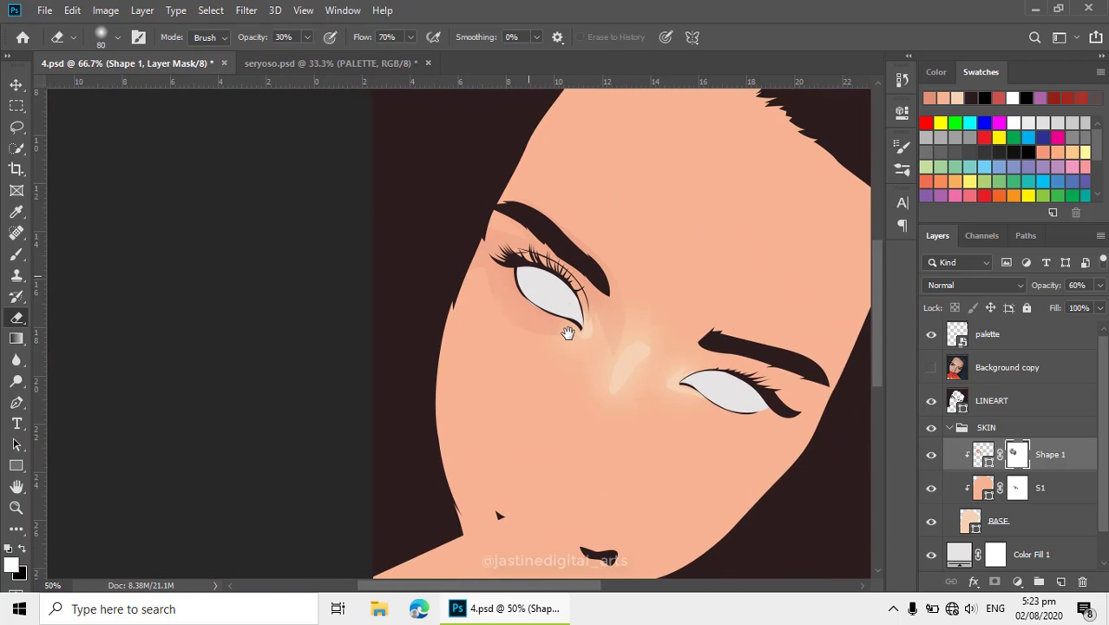
pyautogui.keyDown('ctrl'); pyautogui.click(564, 302); pyautogui.keyUp('ctrl')
pyautogui.scroll(1, 564, 305)
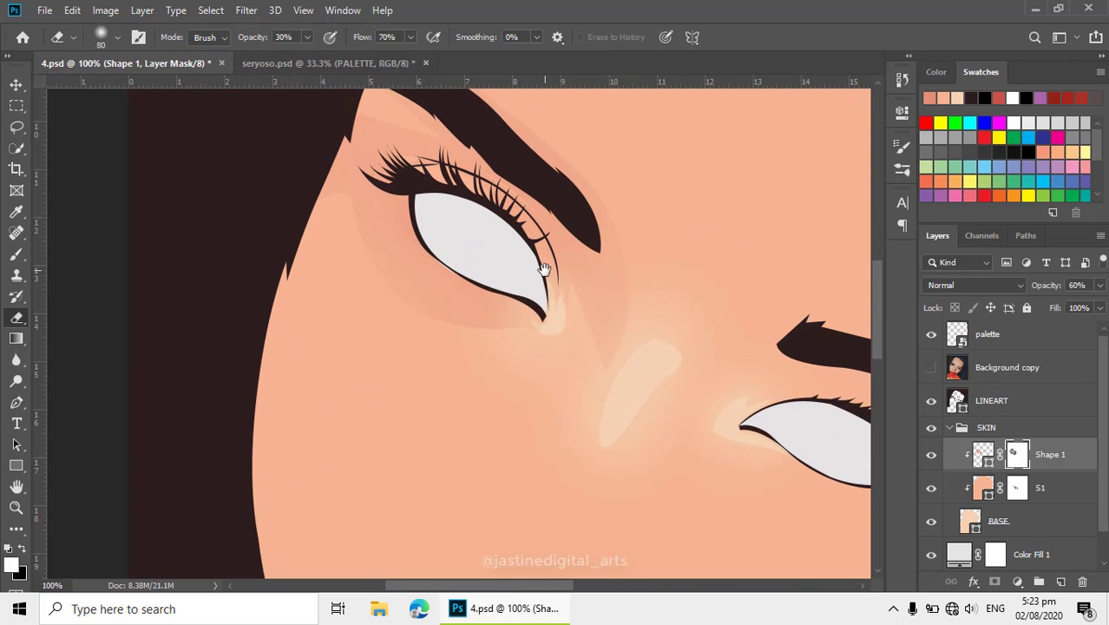
pyautogui.hscroll(1, 540, 261)
pyautogui.press('p')
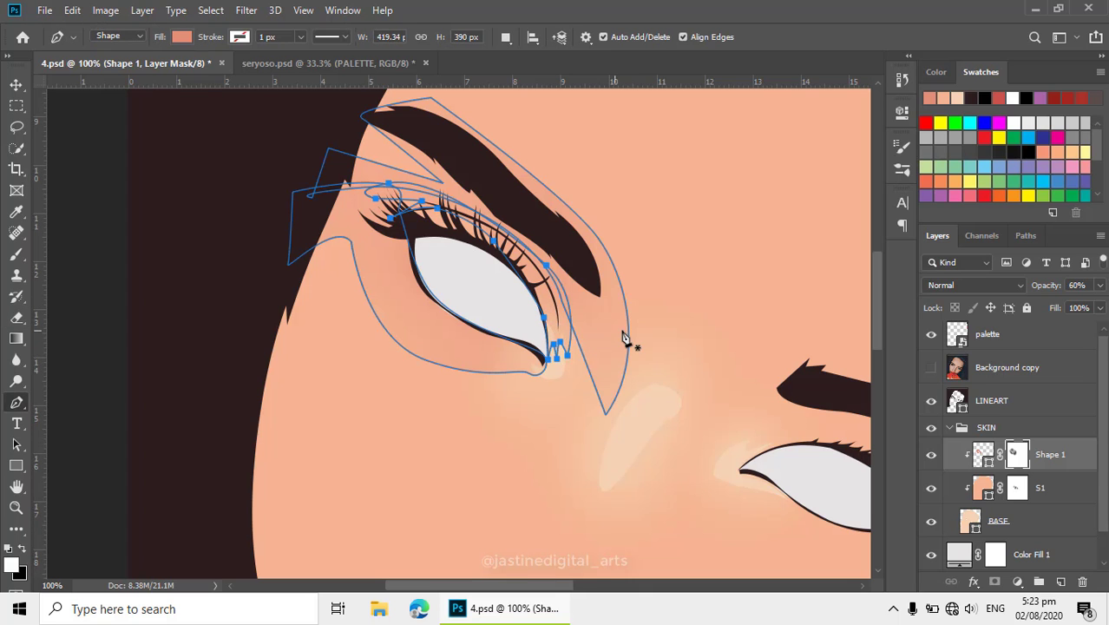
pyautogui.click(931, 368)
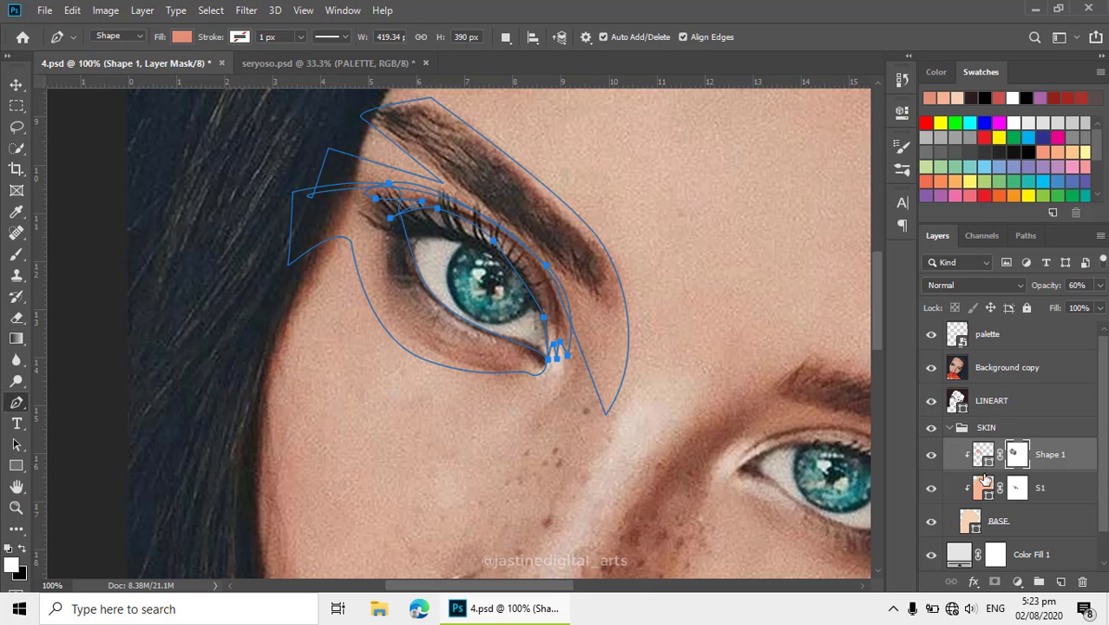
pyautogui.keyDown('alt'); pyautogui.click(646, 293); pyautogui.keyUp('alt')
pyautogui.moveTo(666, 369); pyautogui.dragTo(631, 398)
pyautogui.moveTo(554, 209); pyautogui.dragTo(524, 300)
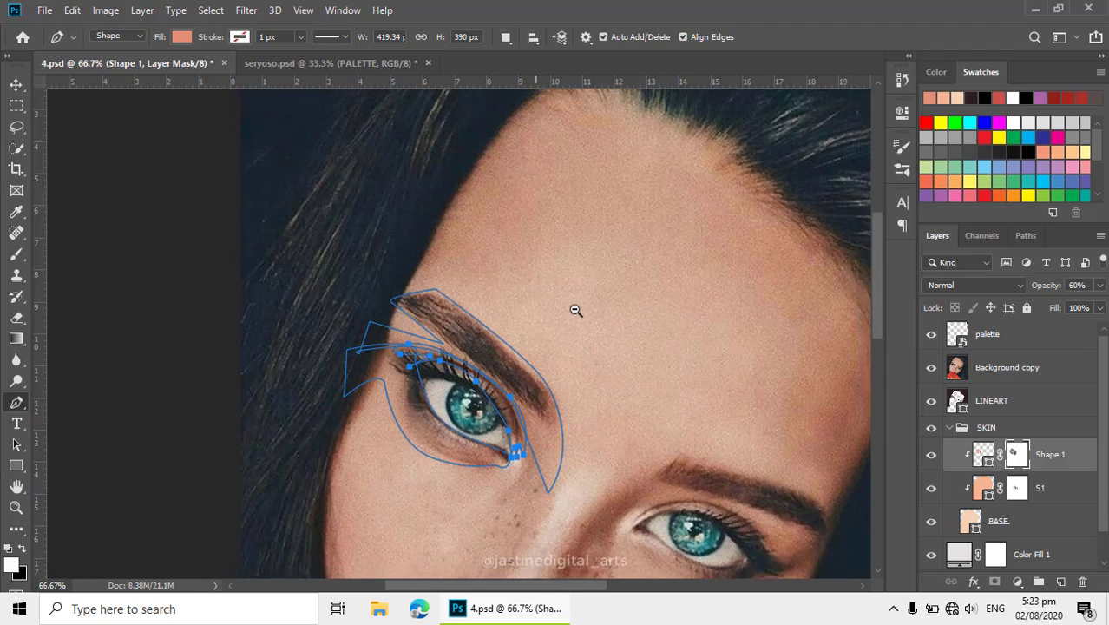
pyautogui.scroll(-1, 576, 310)
pyautogui.scroll(1, 486, 286)
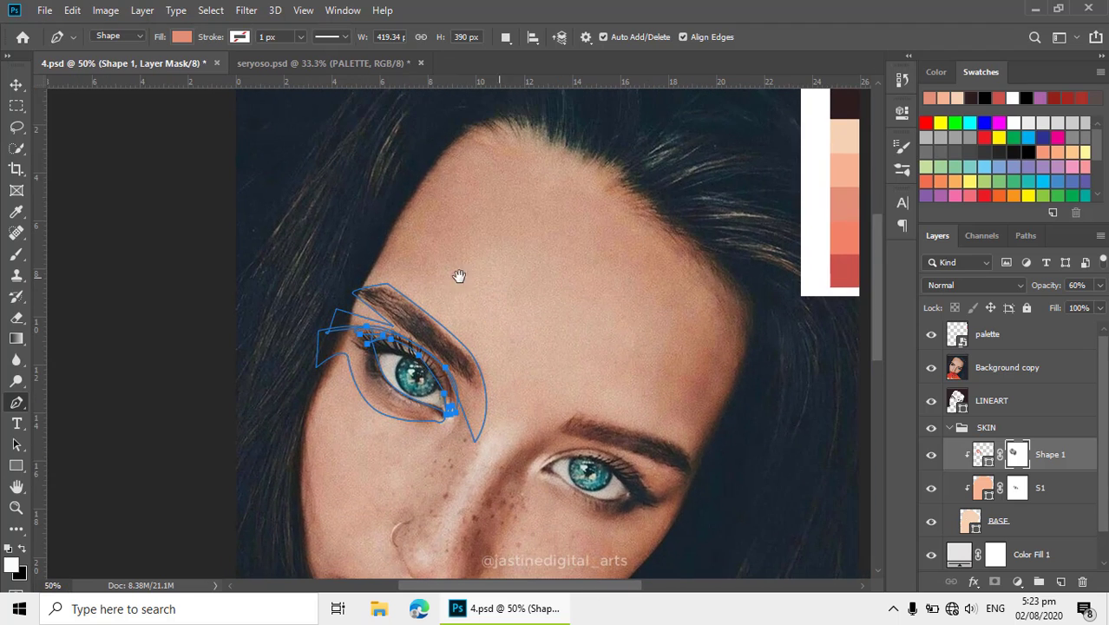
pyautogui.click(505, 36)
pyautogui.click(533, 76)
# - Trace the forehead shading's inner edge with the Pen, arching from the left brow across to the outer end of the right brow
pyautogui.click(438, 330)
pyautogui.moveTo(518, 245); pyautogui.dragTo(590, 250)
pyautogui.moveTo(622, 296); pyautogui.dragTo(643, 301)
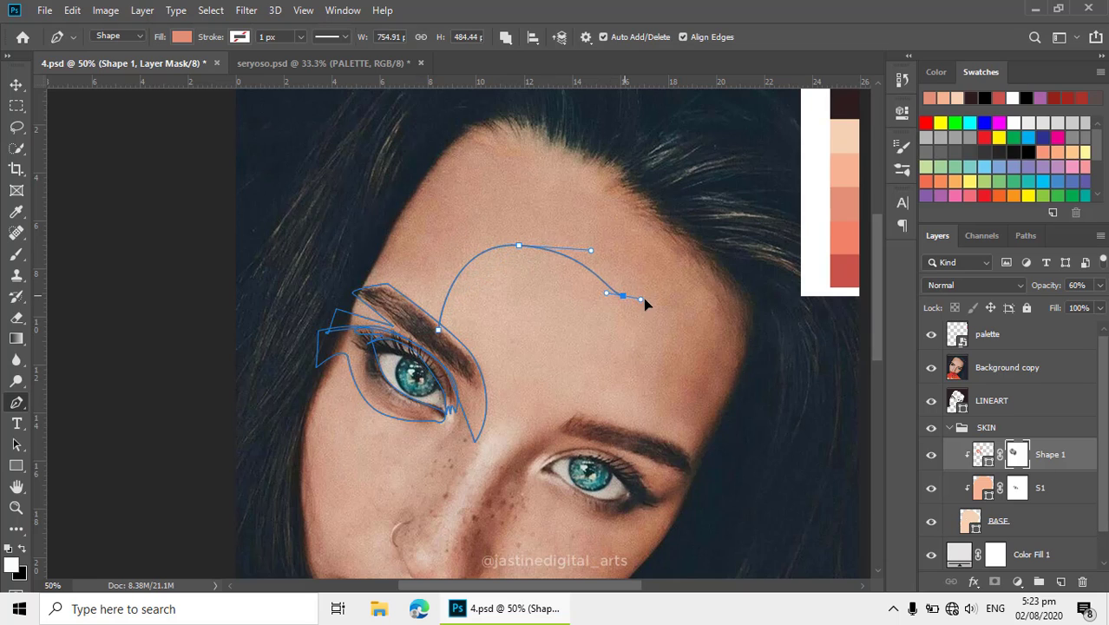
pyautogui.moveTo(651, 399); pyautogui.dragTo(697, 441)
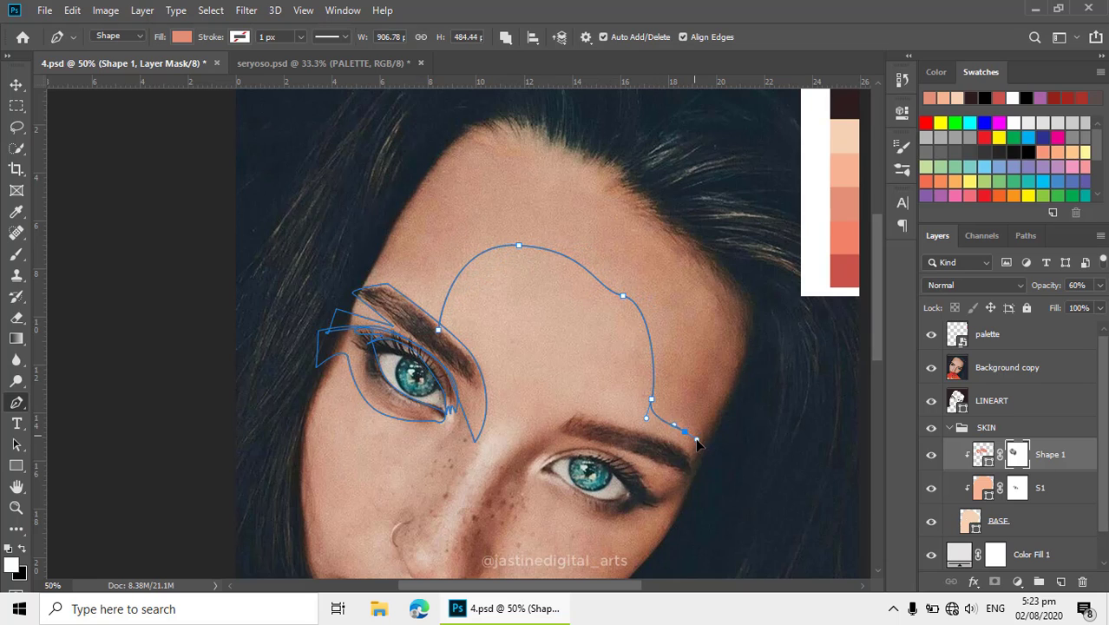
pyautogui.click(691, 467)
# - Close the forehead shape through the hair, dipping below the middle of the hairline and ending back at the left brow
pyautogui.moveTo(762, 368); pyautogui.dragTo(766, 336)
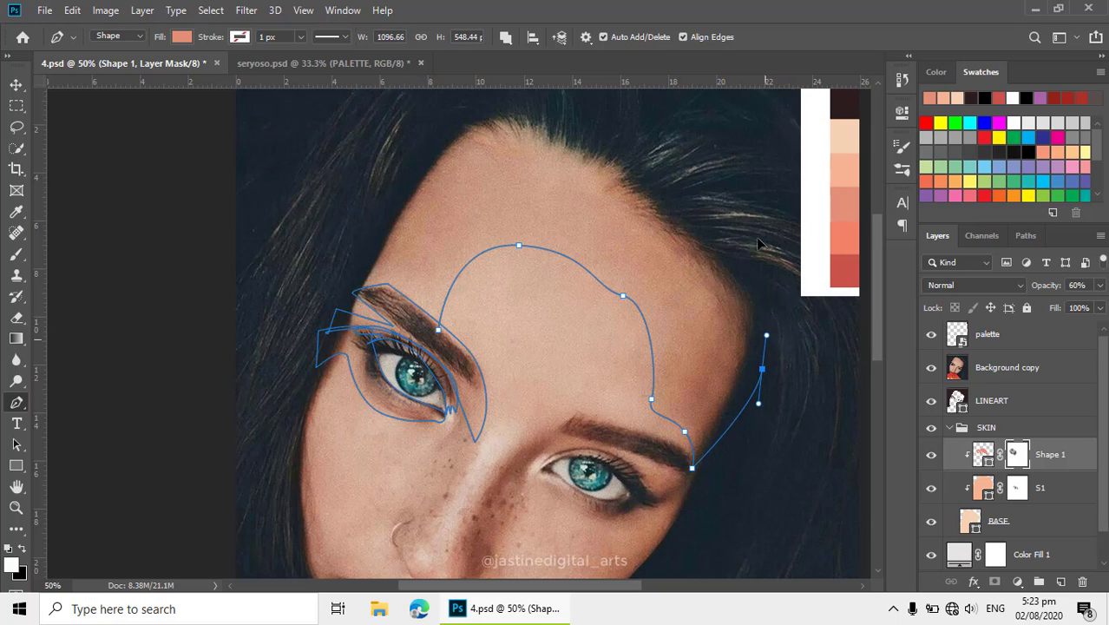
pyautogui.moveTo(705, 172); pyautogui.dragTo(628, 120)
pyautogui.moveTo(548, 125); pyautogui.dragTo(545, 182)
pyautogui.click(595, 159)
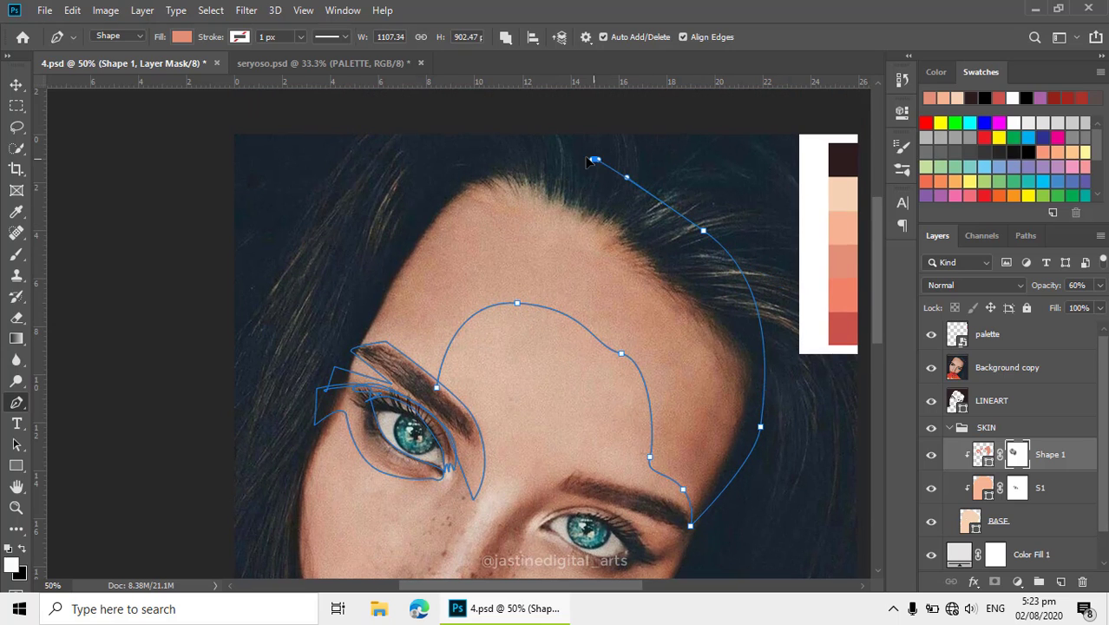
pyautogui.moveTo(597, 245); pyautogui.dragTo(585, 245)
pyautogui.moveTo(529, 215); pyautogui.dragTo(443, 178)
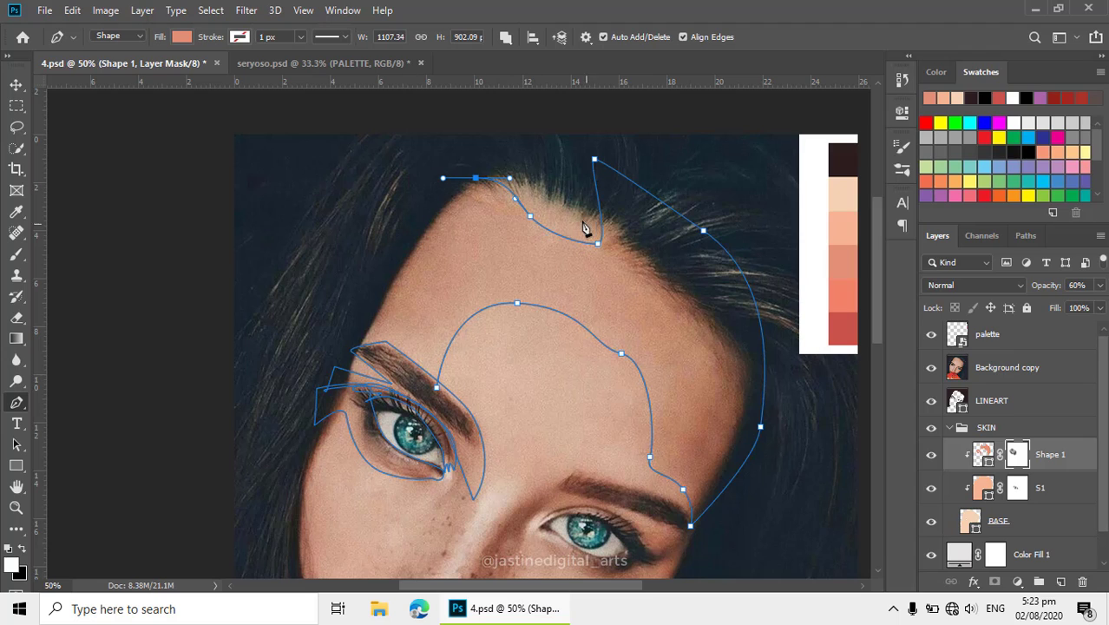
pyautogui.moveTo(355, 300); pyautogui.dragTo(406, 371)
pyautogui.click(435, 388)
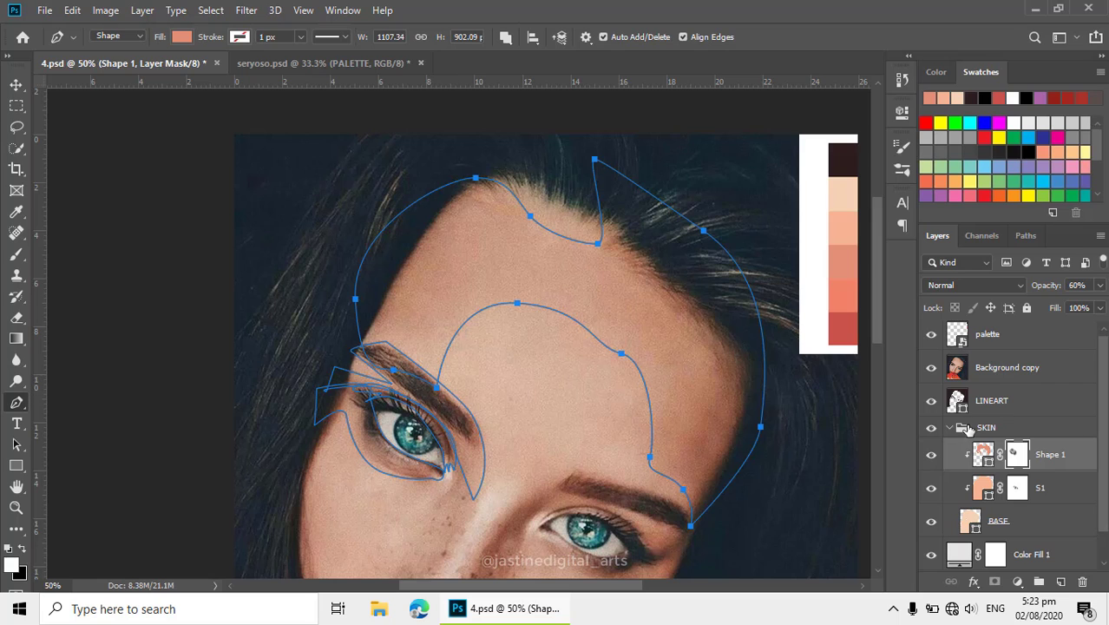
# - Hide the photo and soften the forehead shading's inner edge on the layer mask with a size 300 eraser at 30% opacity
pyautogui.click(931, 368)
pyautogui.press('e')
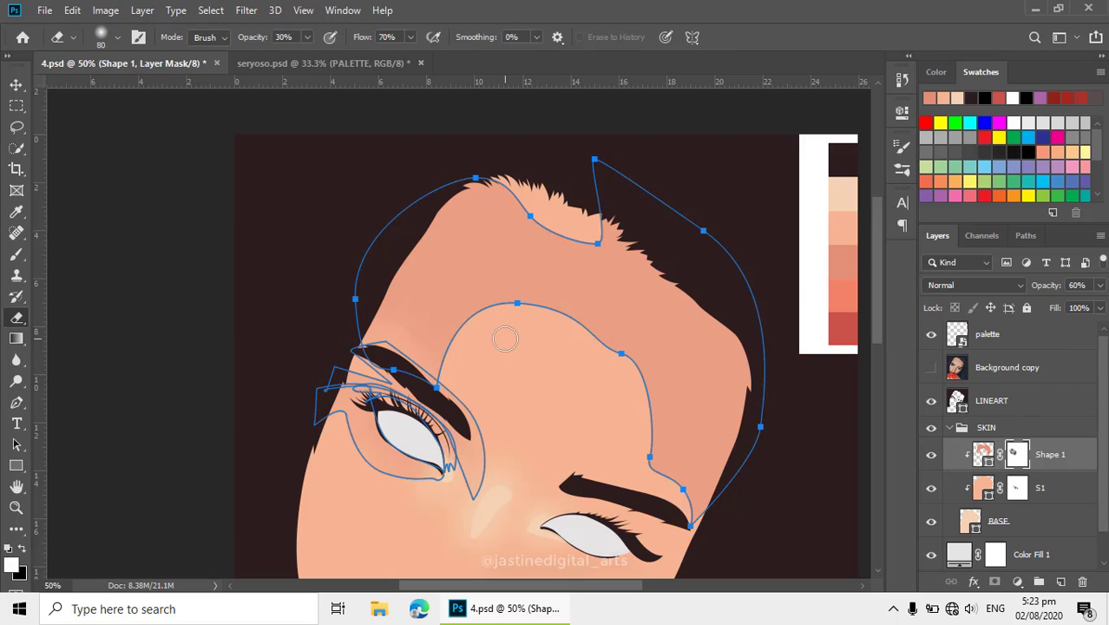
pyautogui.press(']')
pyautogui.press(']')
pyautogui.press(']')
pyautogui.press(']')
pyautogui.press(']')
pyautogui.press(']')
pyautogui.press(']')
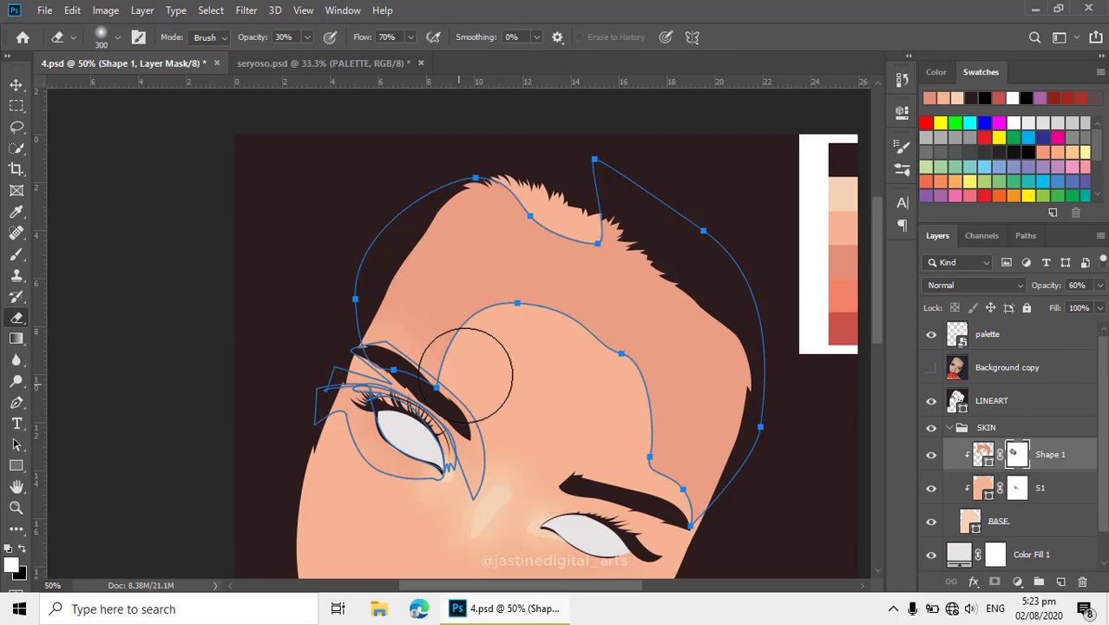
pyautogui.hotkey('ctrl', 'h')
pyautogui.moveTo(573, 335)
pyautogui.mouseDown()
pyautogui.moveTo(598, 345)
pyautogui.moveTo(469, 320)
pyautogui.moveTo(575, 326)
pyautogui.moveTo(604, 368)
pyautogui.moveTo(631, 461)
pyautogui.moveTo(653, 488)
pyautogui.mouseUp()
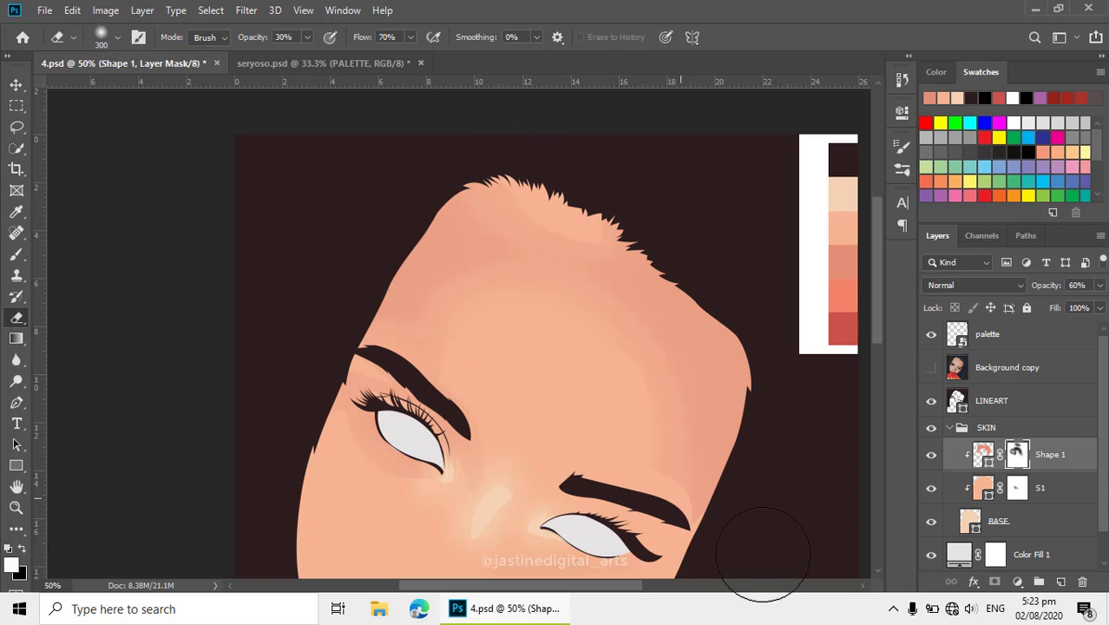
# - Show the reference photo and the Shape 1 paths again around the left cheek
pyautogui.keyDown('alt'); pyautogui.click(609, 454); pyautogui.keyUp('alt')
pyautogui.moveTo(580, 454); pyautogui.dragTo(575, 275)
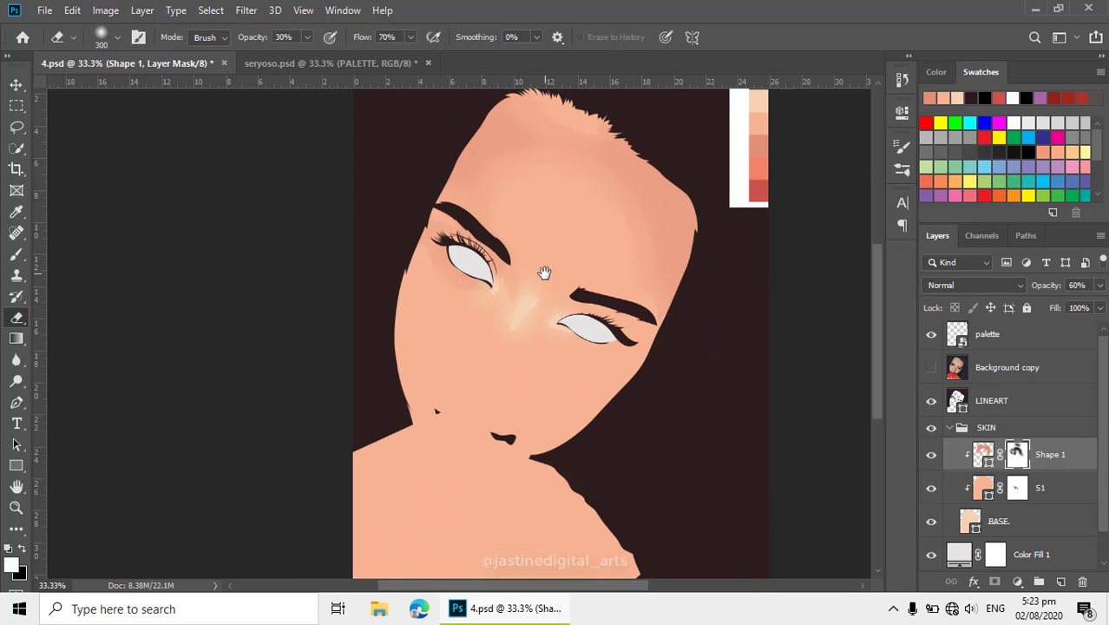
pyautogui.click(548, 231)
pyautogui.press('p')
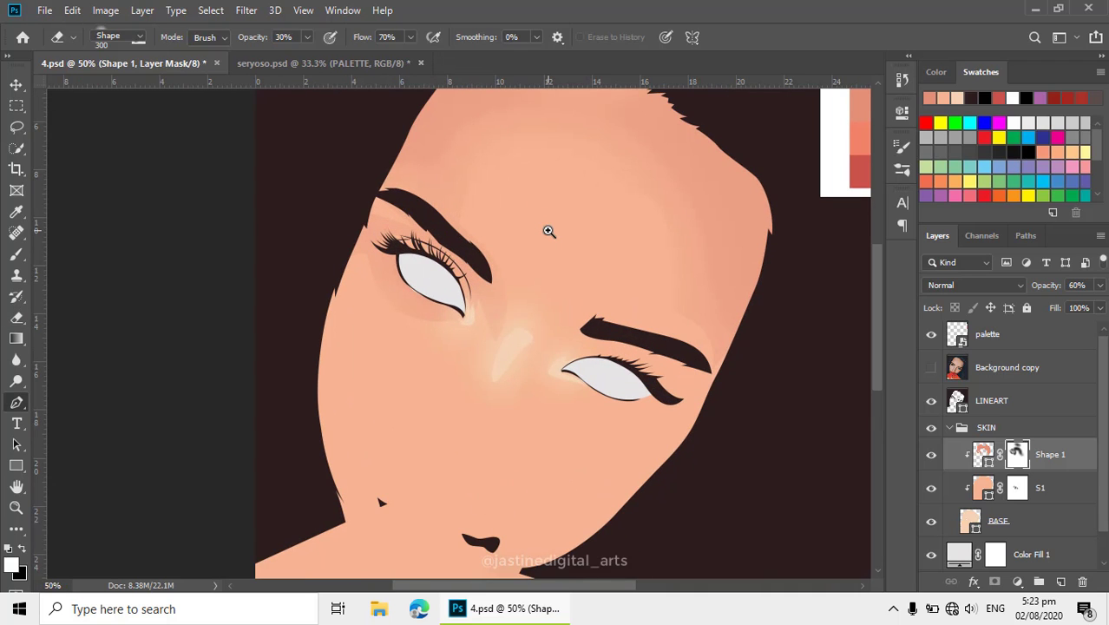
pyautogui.click(381, 304)
pyautogui.moveTo(591, 303); pyautogui.dragTo(614, 266)
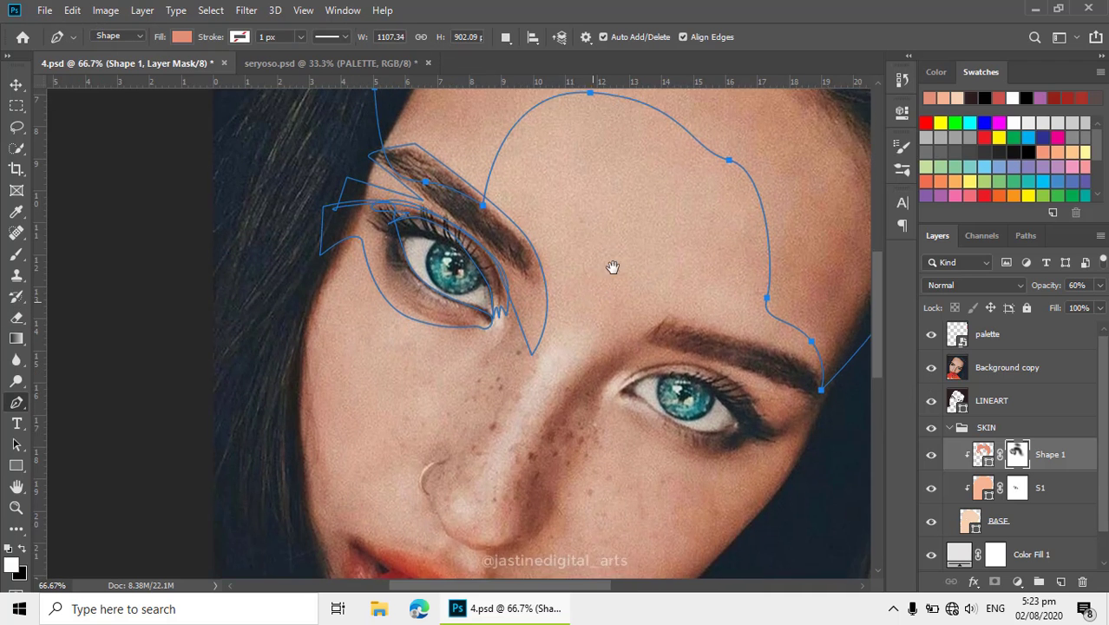
pyautogui.keyDown('ctrl'); pyautogui.click(463, 266); pyautogui.keyUp('ctrl')
pyautogui.moveTo(408, 289); pyautogui.dragTo(437, 260)
pyautogui.keyDown('alt'); pyautogui.click(424, 348); pyautogui.keyUp('alt')
pyautogui.moveTo(413, 363); pyautogui.dragTo(467, 334)
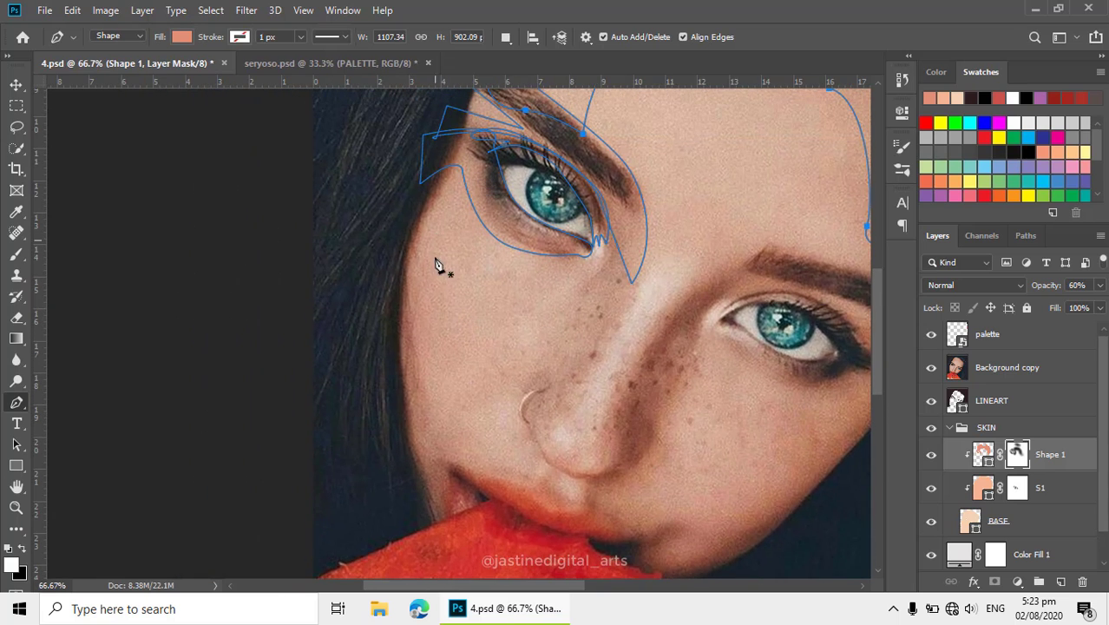
pyautogui.click(469, 166)
pyautogui.hotkey('ctrl', 'z')
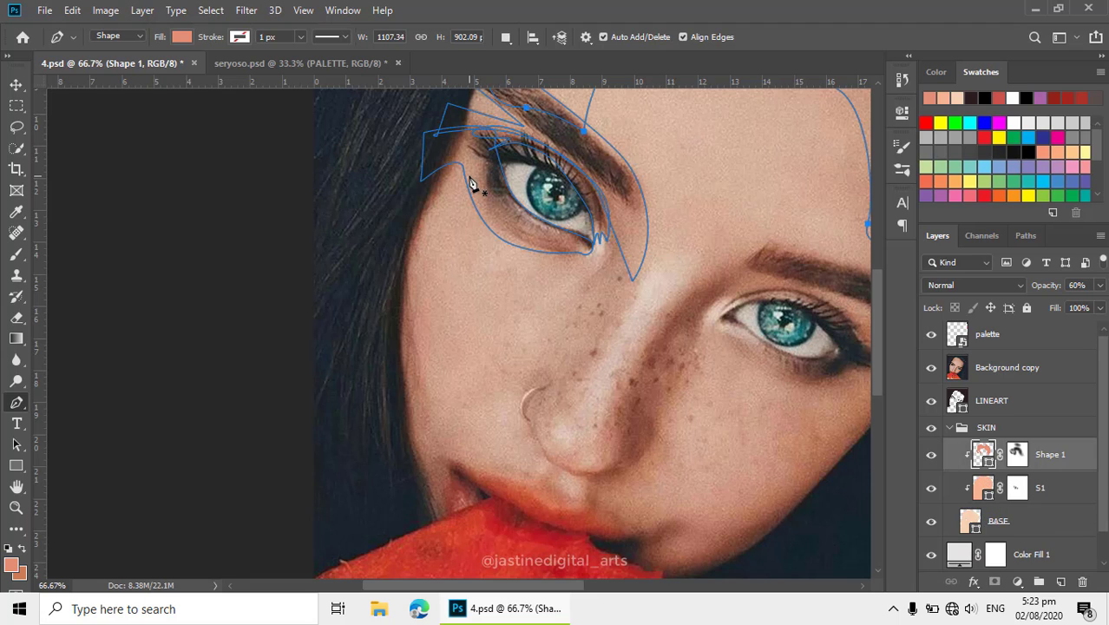
pyautogui.click(470, 178)
pyautogui.press('z')
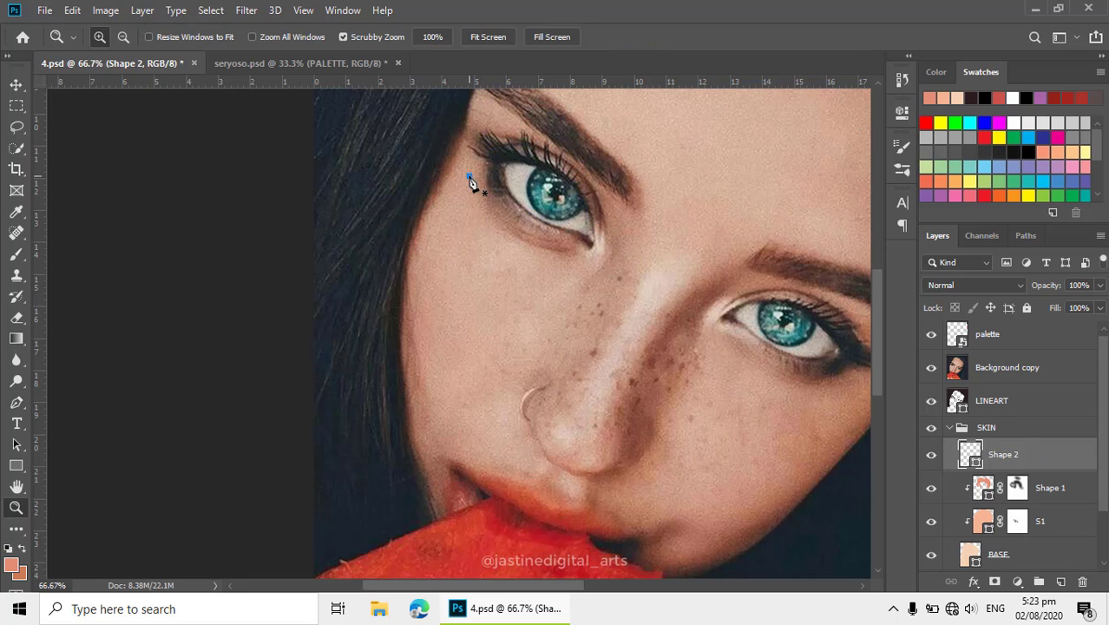
pyautogui.hotkey('ctrl', 'z')
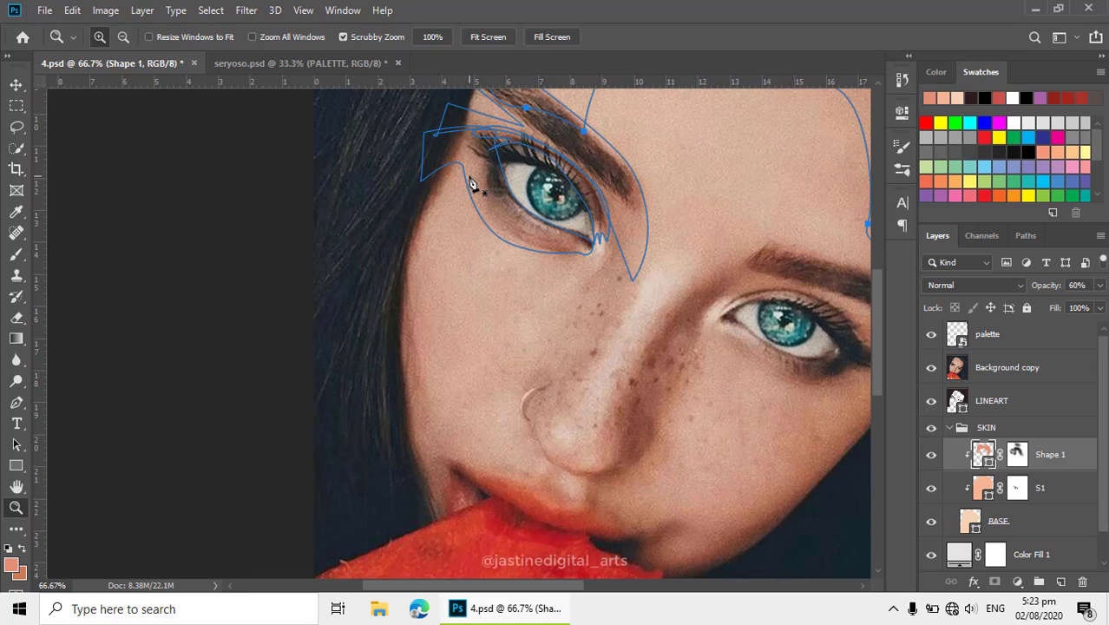
# - Set the Pen to Combine Shapes and trace the left cheek's shading edge from the outer eye corner down to the upper lip
pyautogui.press('p')
pyautogui.click(506, 36)
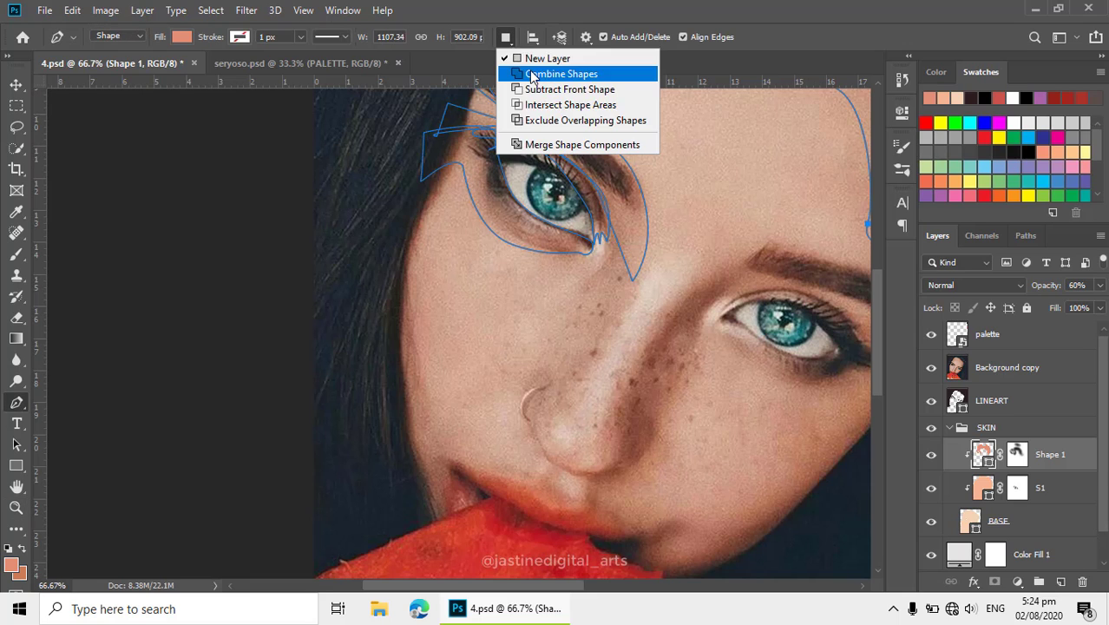
pyautogui.click(550, 75)
pyautogui.moveTo(422, 302); pyautogui.dragTo(421, 366)
pyautogui.moveTo(472, 449); pyautogui.dragTo(512, 463)
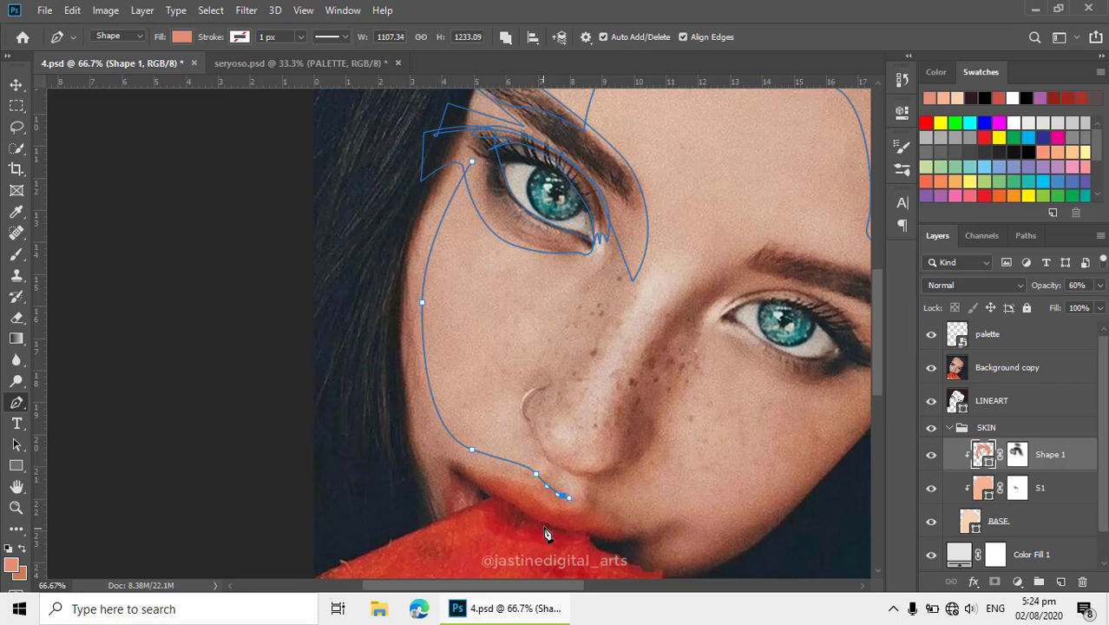
# - Close the cheek shape across the watermelon and up through the hair, back to the left eye's outer corner
pyautogui.scroll(-2, 490, 521)
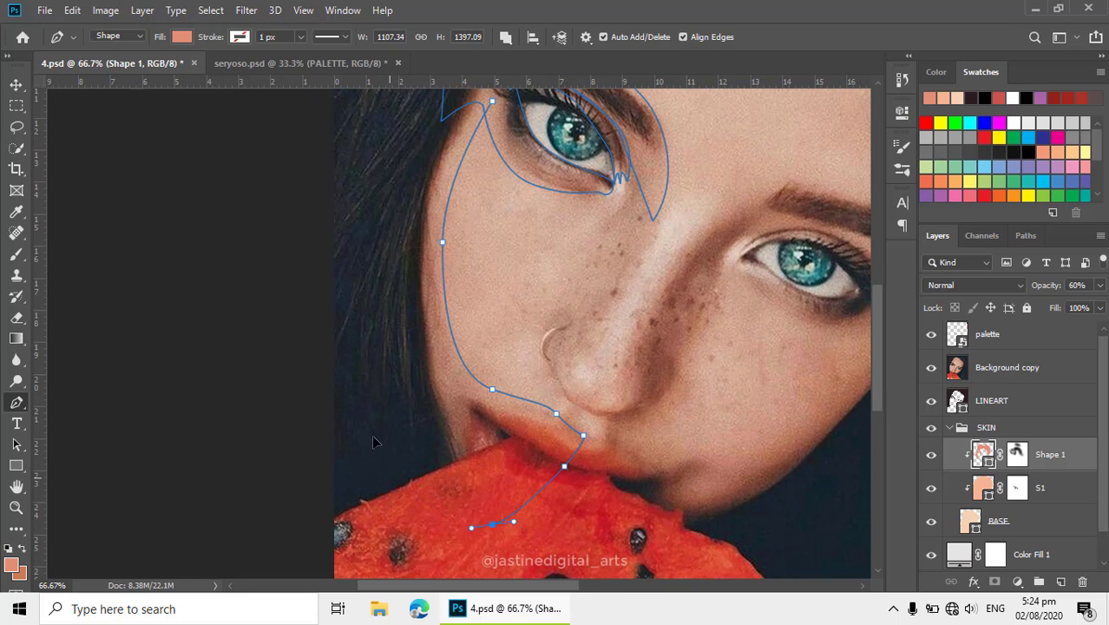
pyautogui.moveTo(381, 461); pyautogui.dragTo(364, 399)
pyautogui.moveTo(352, 349); pyautogui.dragTo(352, 458)
pyautogui.moveTo(360, 319); pyautogui.dragTo(392, 248)
pyautogui.moveTo(492, 210); pyautogui.dragTo(540, 249)
# - Hide the photo and soften the left cheek shading's inner edge on the layer mask with a size 125 eraser at 30% opacity
pyautogui.click(931, 368)
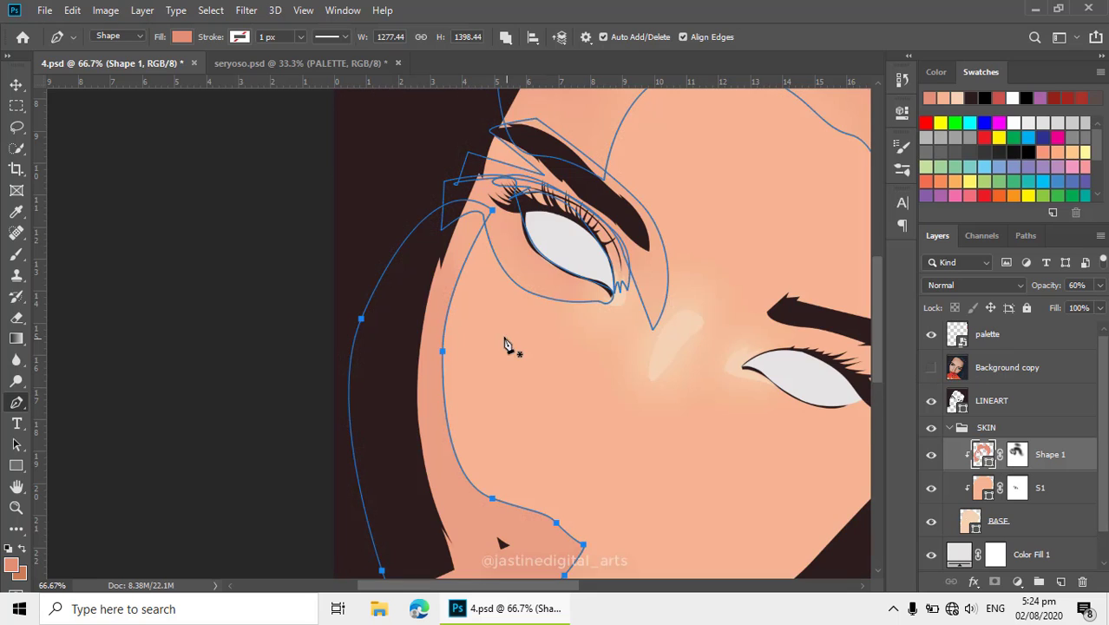
pyautogui.hotkey('ctrl', '\\')
pyautogui.press('e')
pyautogui.press('[')
pyautogui.press('[')
pyautogui.press('[')
pyautogui.press('[')
pyautogui.press('[')
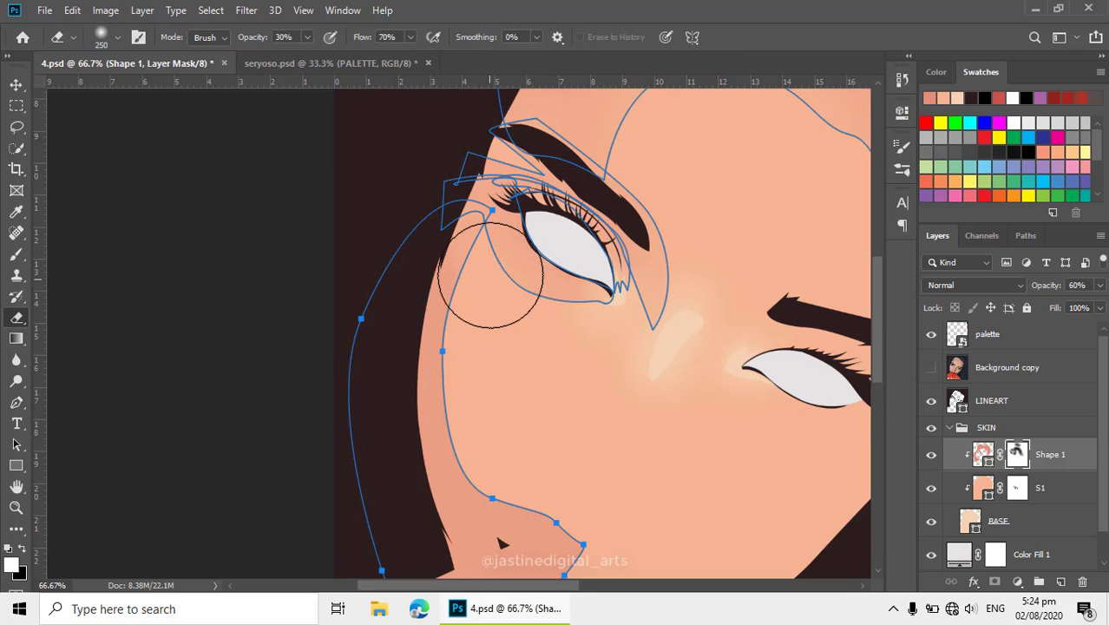
pyautogui.hotkey('ctrl', 'h')
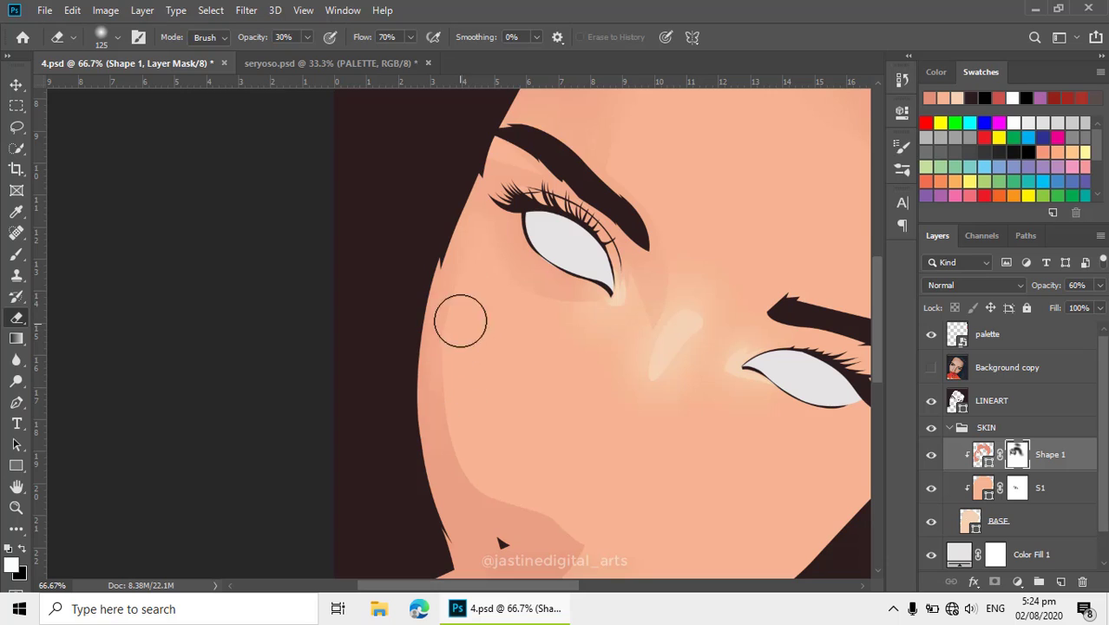
pyautogui.moveTo(607, 474); pyautogui.dragTo(602, 389)
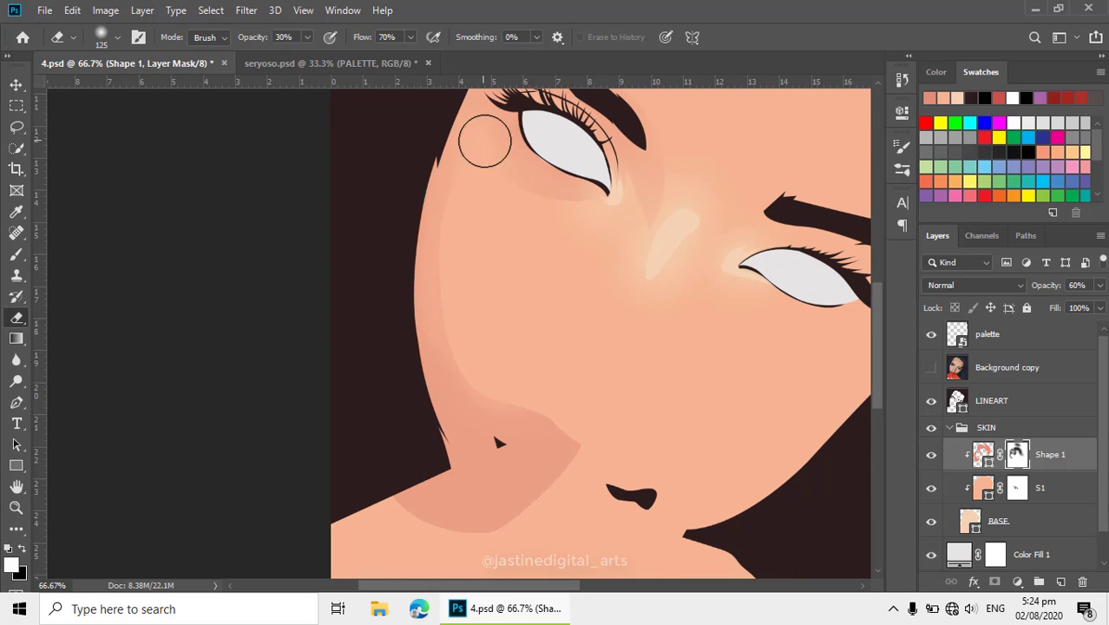
pyautogui.moveTo(458, 297)
pyautogui.mouseDown()
pyautogui.moveTo(465, 327)
pyautogui.moveTo(536, 410)
pyautogui.moveTo(530, 396)
pyautogui.moveTo(570, 416)
pyautogui.moveTo(586, 450)
pyautogui.moveTo(532, 511)
pyautogui.moveTo(379, 515)
pyautogui.moveTo(466, 537)
pyautogui.moveTo(434, 516)
pyautogui.moveTo(479, 525)
pyautogui.moveTo(569, 464)
pyautogui.moveTo(559, 505)
pyautogui.mouseUp()
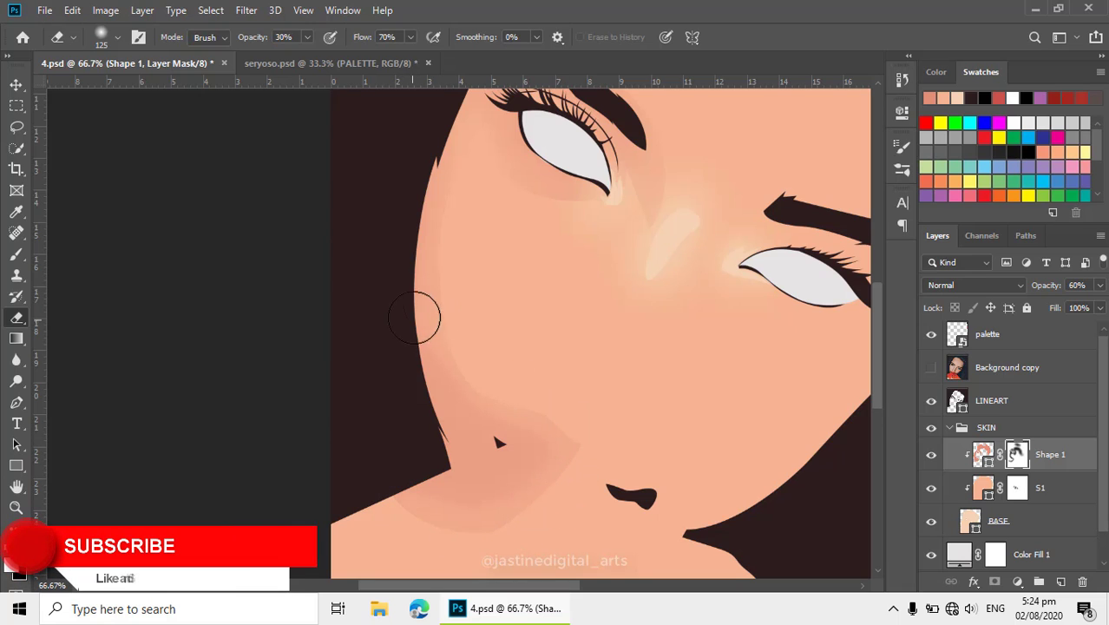
pyautogui.keyDown('alt'); pyautogui.click(577, 486); pyautogui.keyUp('alt')
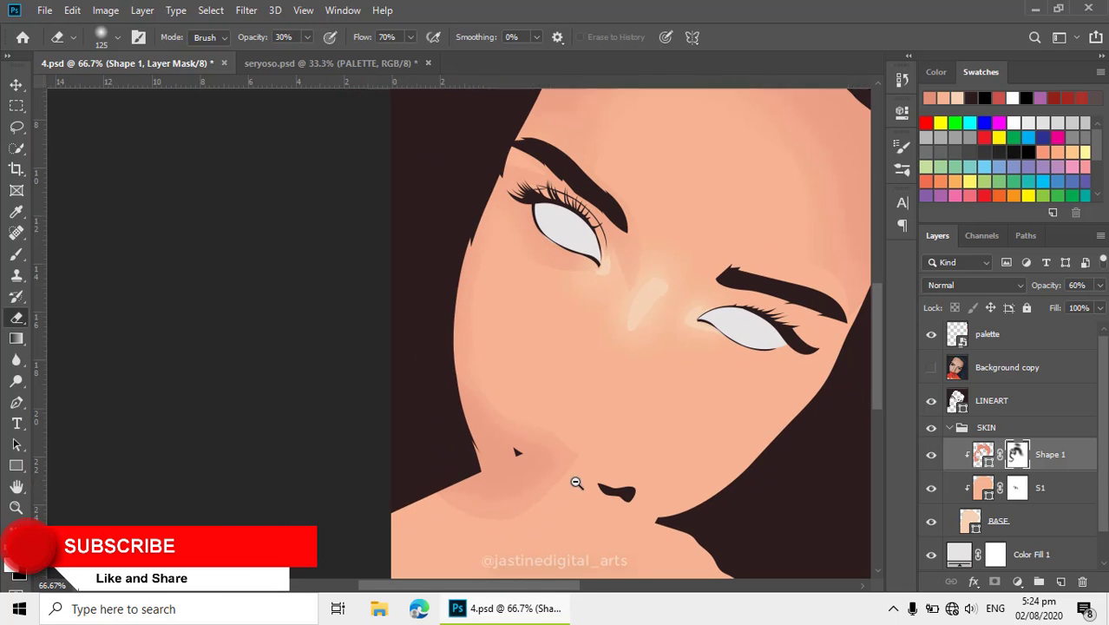
pyautogui.keyDown('alt'); pyautogui.click(615, 417); pyautogui.keyUp('alt')
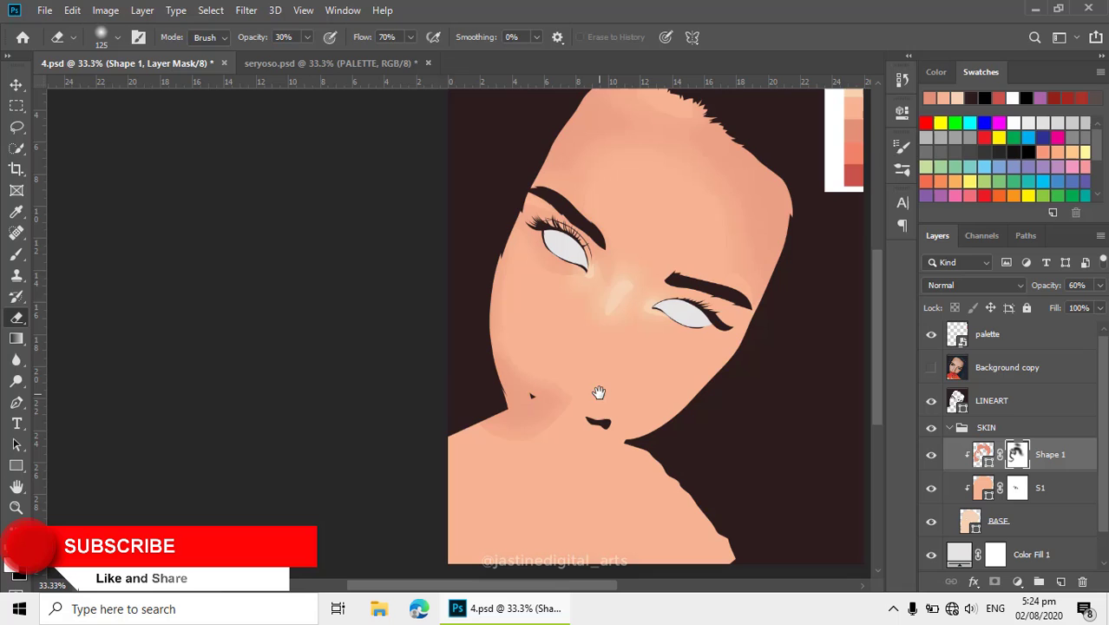
# - Return to Shape 1's vector shape with the Pen set to Combine Shapes and show the reference photo around the nose
pyautogui.keyDown('ctrl'); pyautogui.click(545, 385); pyautogui.keyUp('ctrl')
pyautogui.keyDown('ctrl'); pyautogui.click(546, 383); pyautogui.keyUp('ctrl')
pyautogui.press('p')
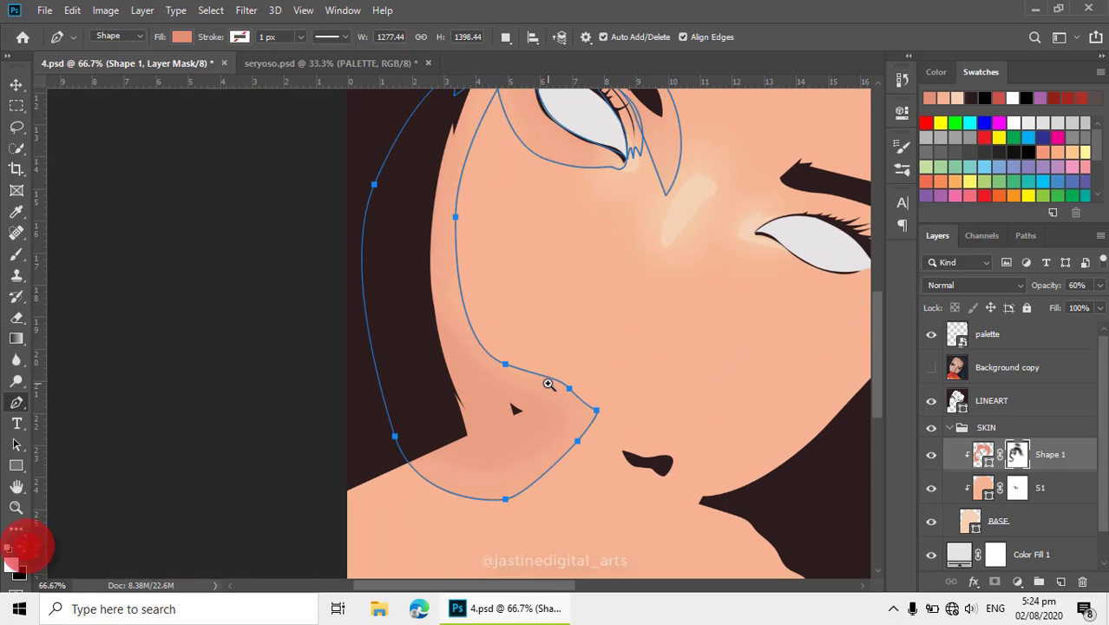
pyautogui.moveTo(594, 339); pyautogui.dragTo(520, 384)
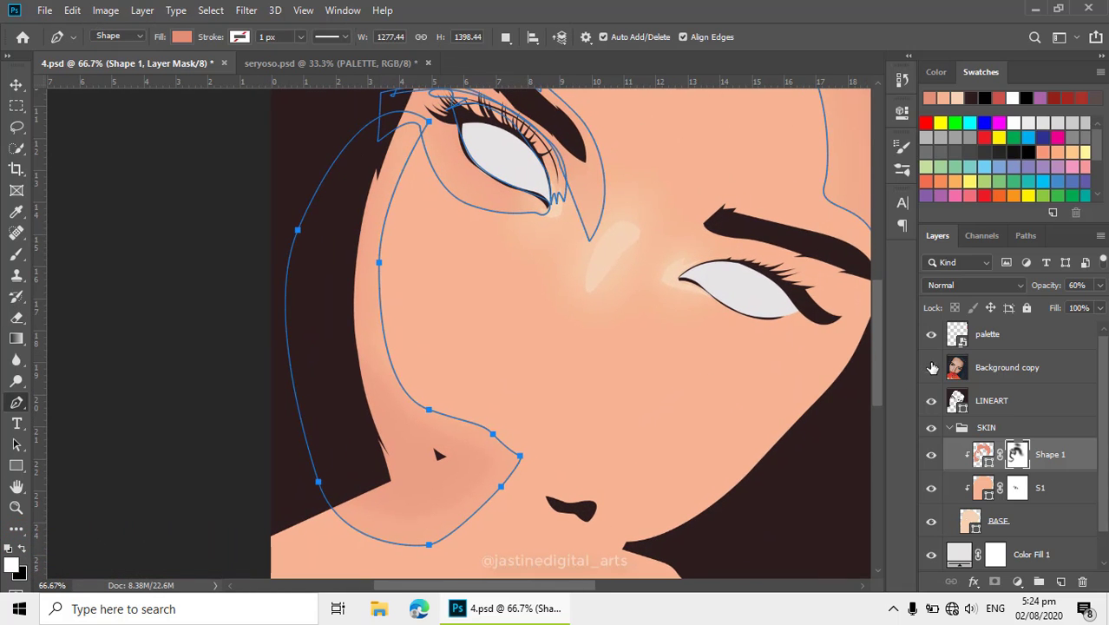
pyautogui.click(985, 466)
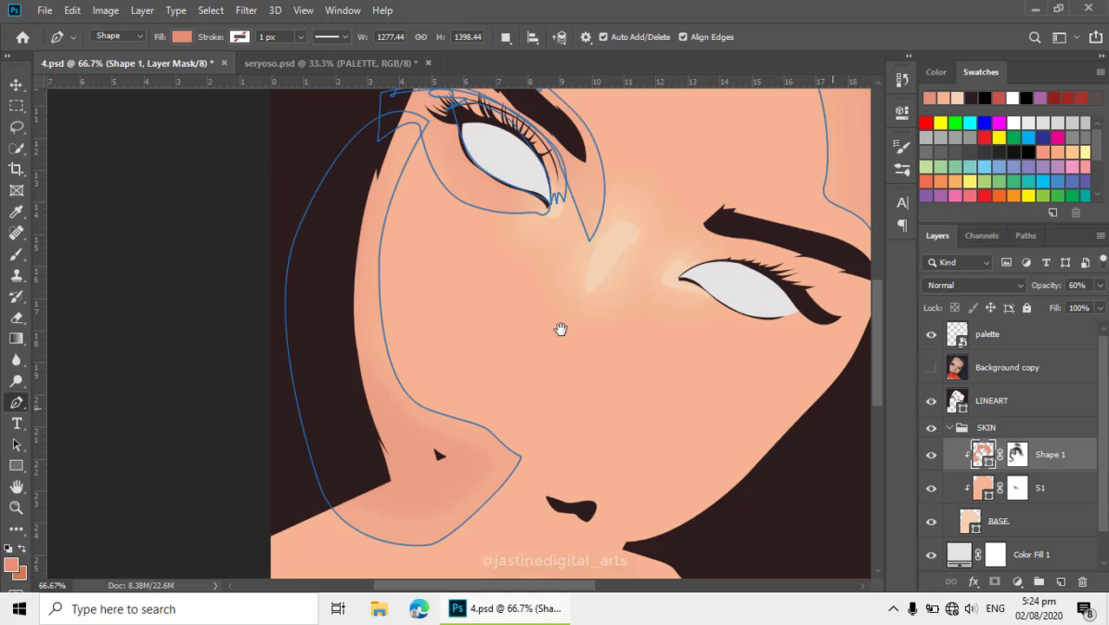
pyautogui.moveTo(560, 328); pyautogui.dragTo(530, 328)
pyautogui.click(505, 38)
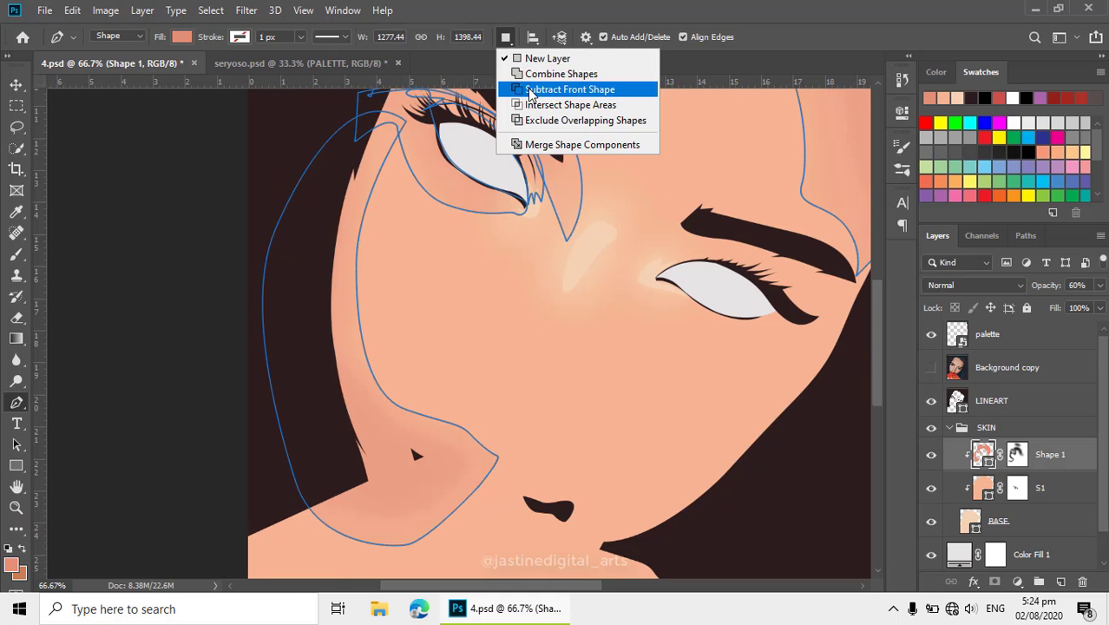
pyautogui.click(526, 74)
pyautogui.click(929, 370)
pyautogui.moveTo(698, 315); pyautogui.dragTo(668, 252)
pyautogui.keyDown('ctrl'); pyautogui.click(618, 286); pyautogui.keyUp('ctrl')
pyautogui.keyDown('alt'); pyautogui.click(631, 290); pyautogui.keyUp('alt')
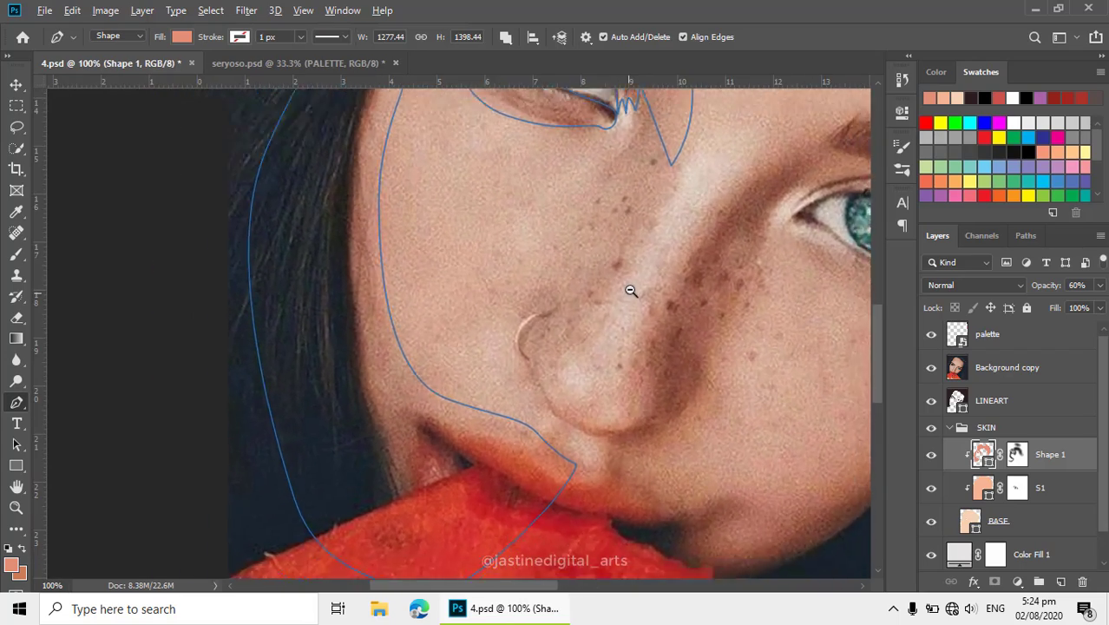
pyautogui.moveTo(630, 289); pyautogui.dragTo(624, 310)
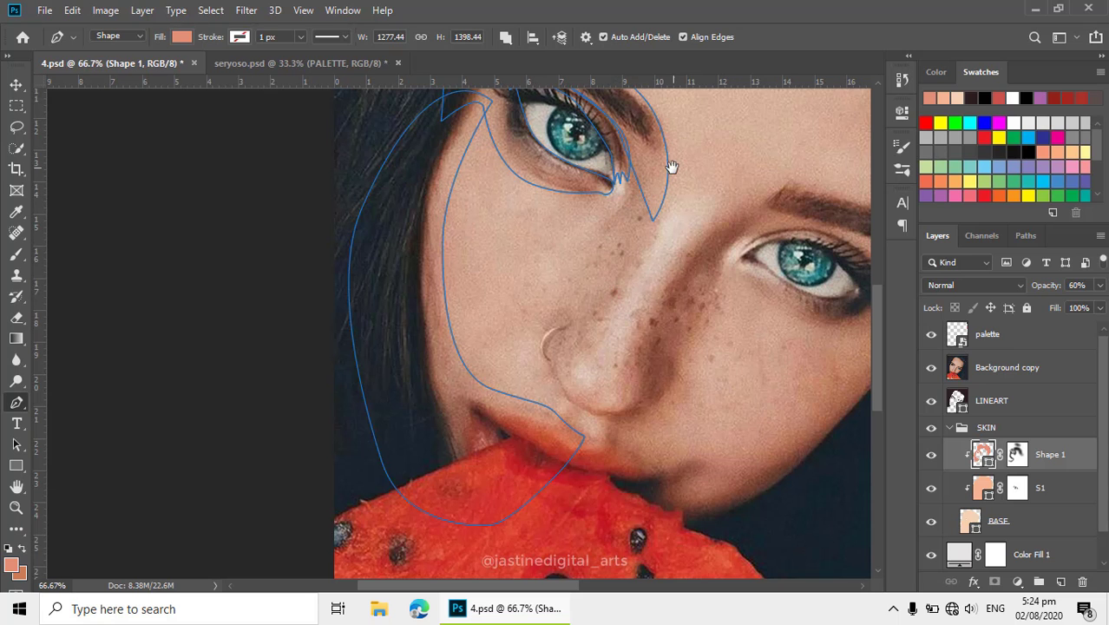
# - Trace a closed shading shape from beside the left eye's inner corner down around the nose tip and nostril, back up to the eye
pyautogui.keyDown('ctrl'); pyautogui.click(642, 255); pyautogui.keyUp('ctrl')
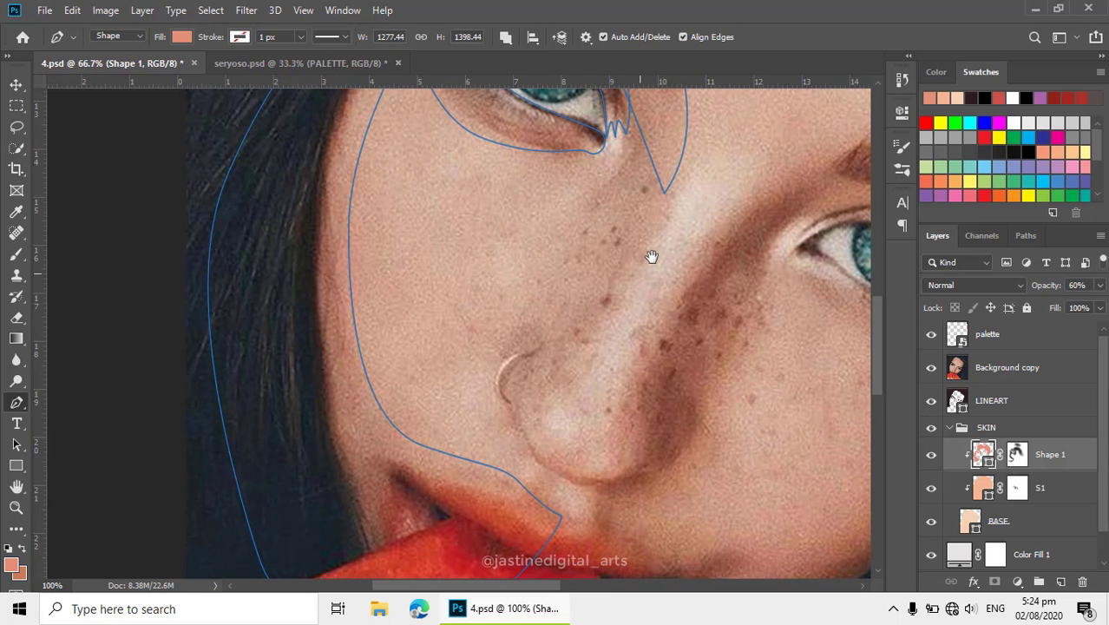
pyautogui.moveTo(629, 290); pyautogui.dragTo(593, 330)
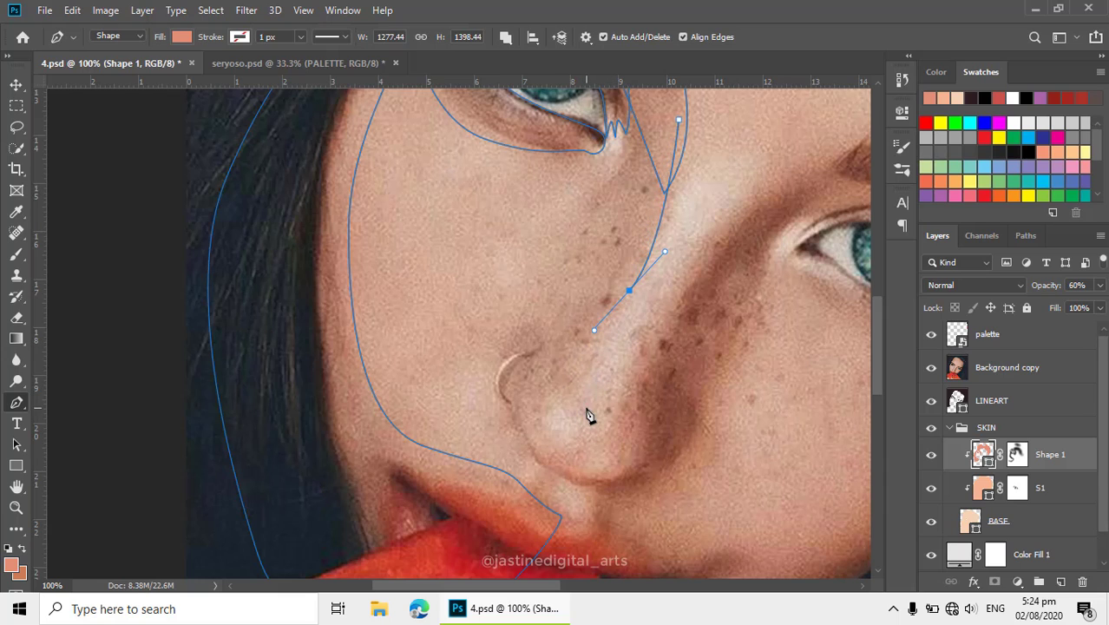
pyautogui.moveTo(590, 418); pyautogui.dragTo(610, 447)
pyautogui.moveTo(570, 486); pyautogui.dragTo(562, 494)
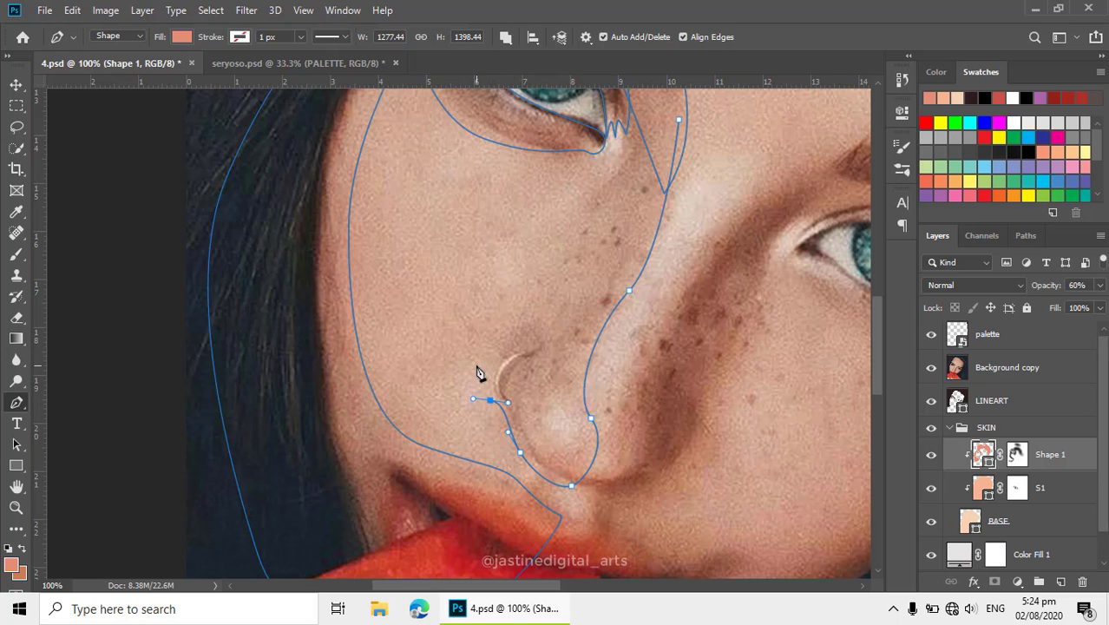
pyautogui.moveTo(479, 310); pyautogui.dragTo(511, 276)
pyautogui.moveTo(546, 226); pyautogui.dragTo(505, 325)
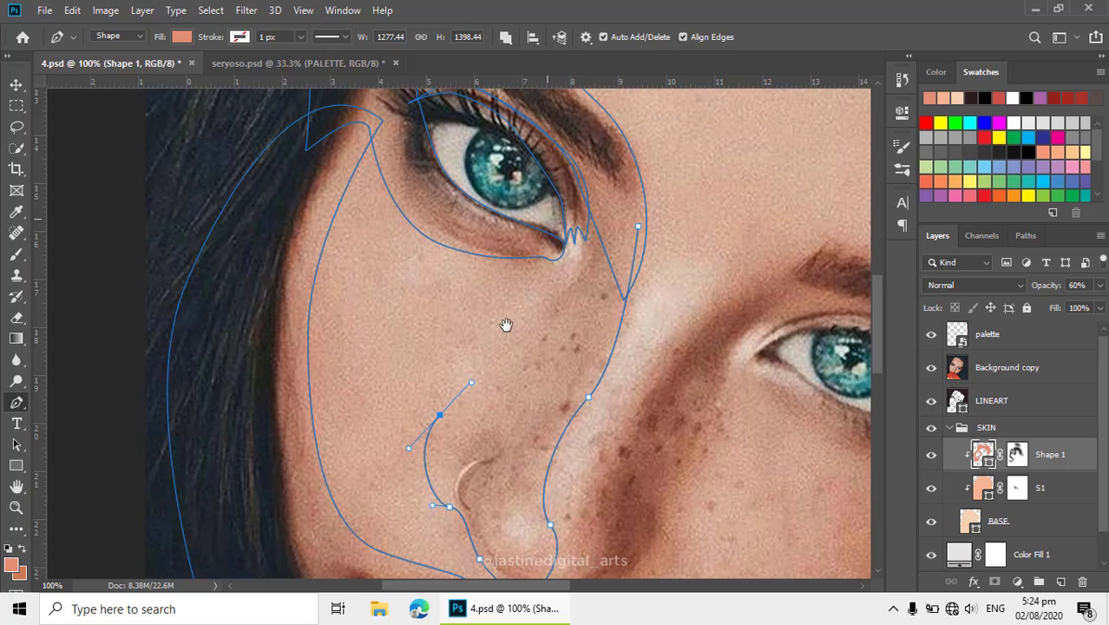
pyautogui.moveTo(552, 296); pyautogui.dragTo(561, 271)
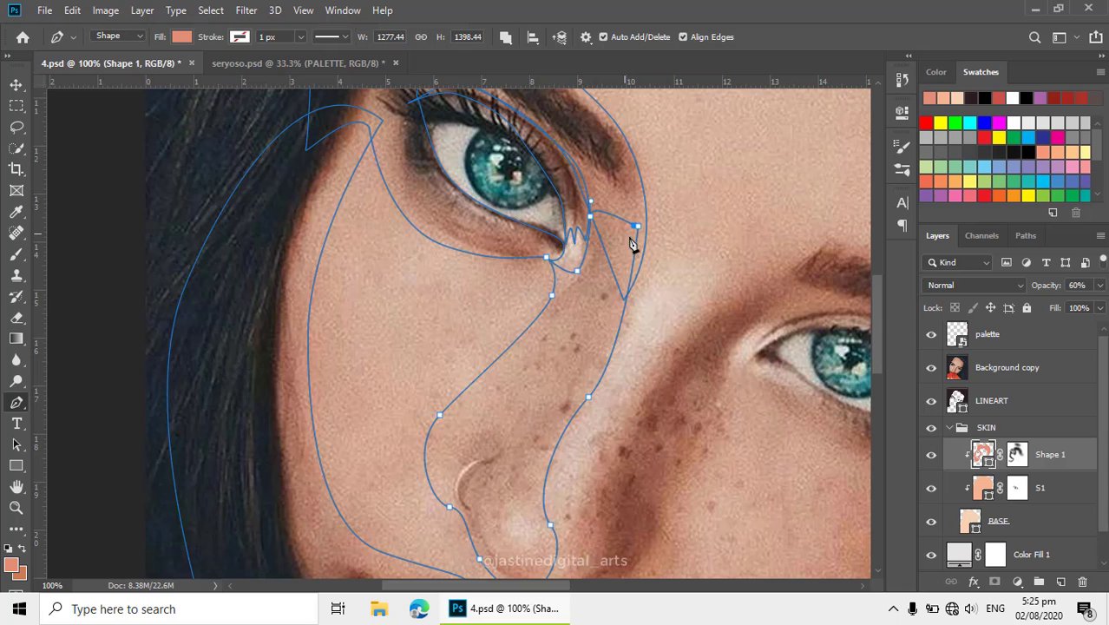
# - Hide the photo and soften both edges of the nose's left-side shading on the Shape 1 mask with the size 125 eraser
pyautogui.click(932, 369)
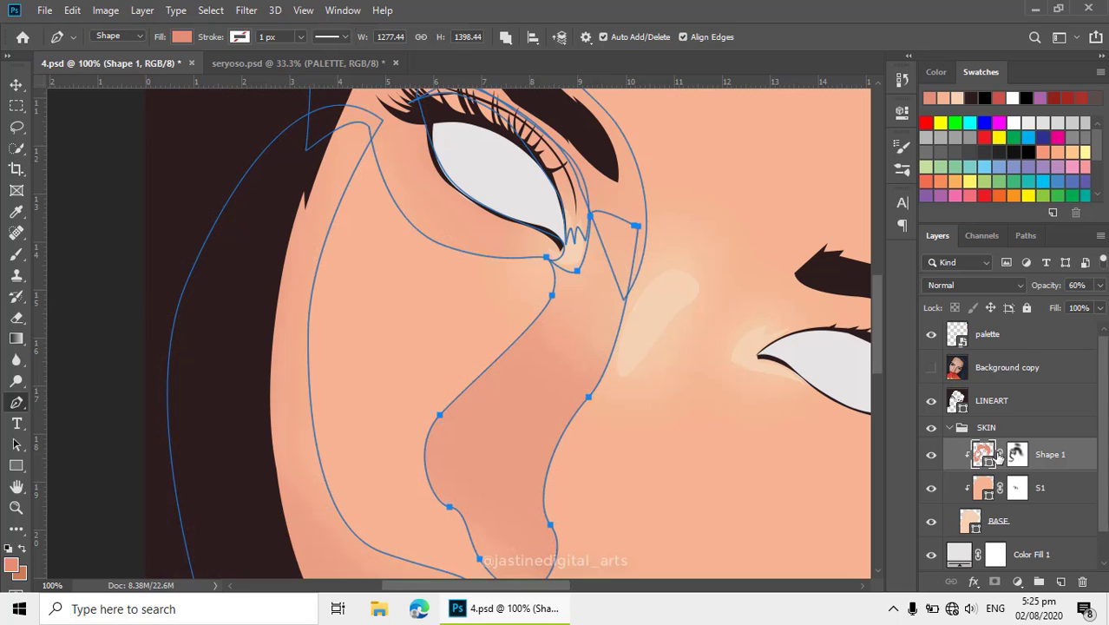
pyautogui.press('e')
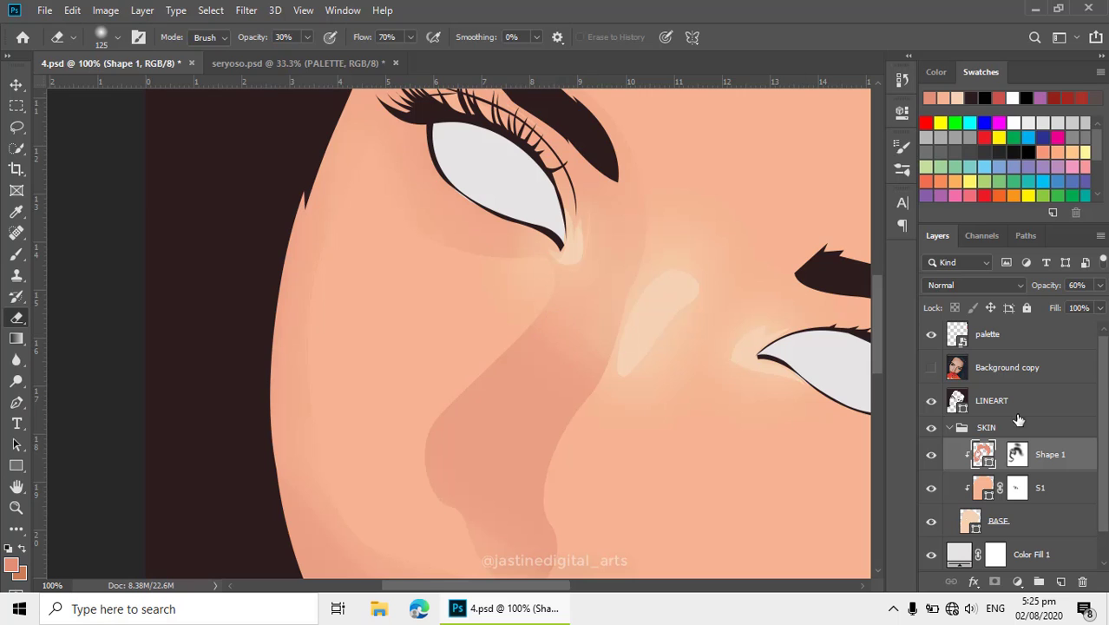
pyautogui.click(1016, 454)
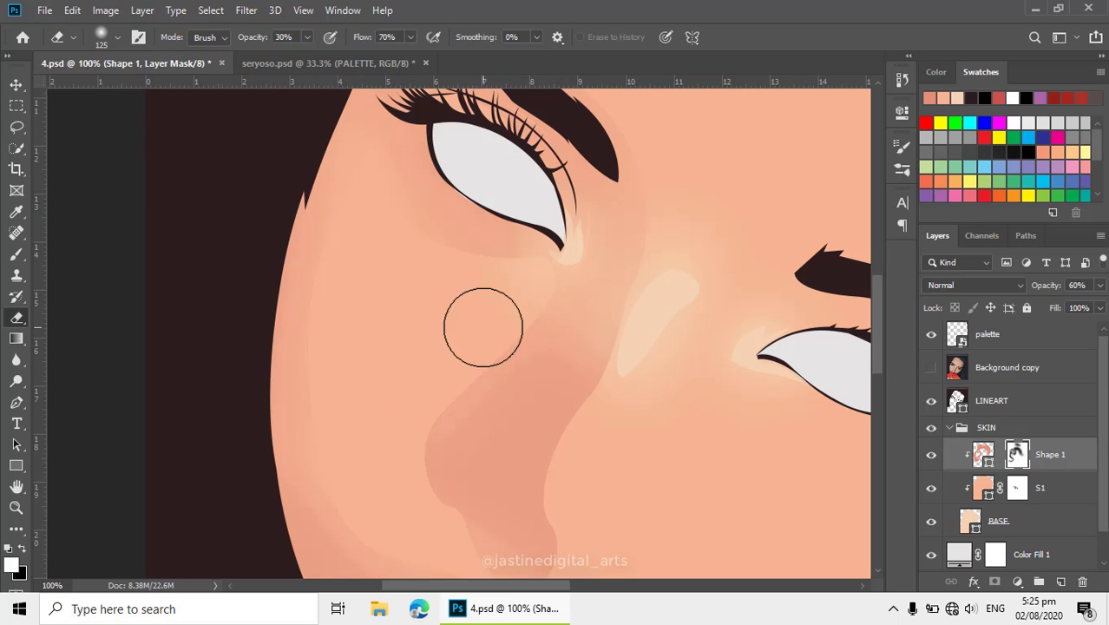
pyautogui.moveTo(400, 438)
pyautogui.mouseDown()
pyautogui.moveTo(423, 503)
pyautogui.moveTo(479, 335)
pyautogui.moveTo(519, 307)
pyautogui.mouseUp()
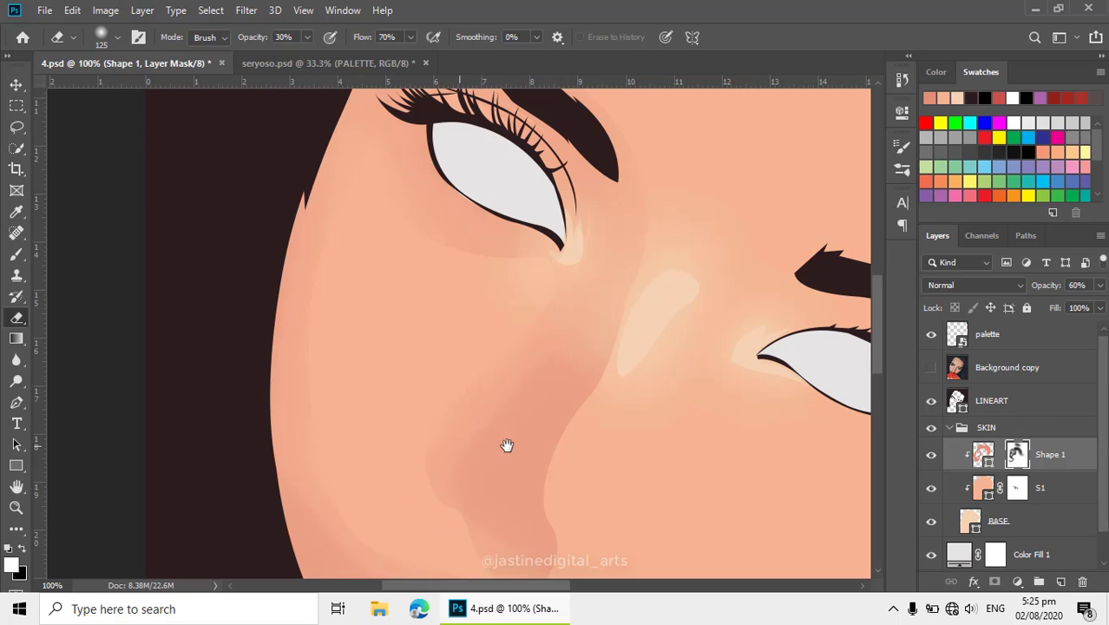
pyautogui.scroll(-1, 544, 454)
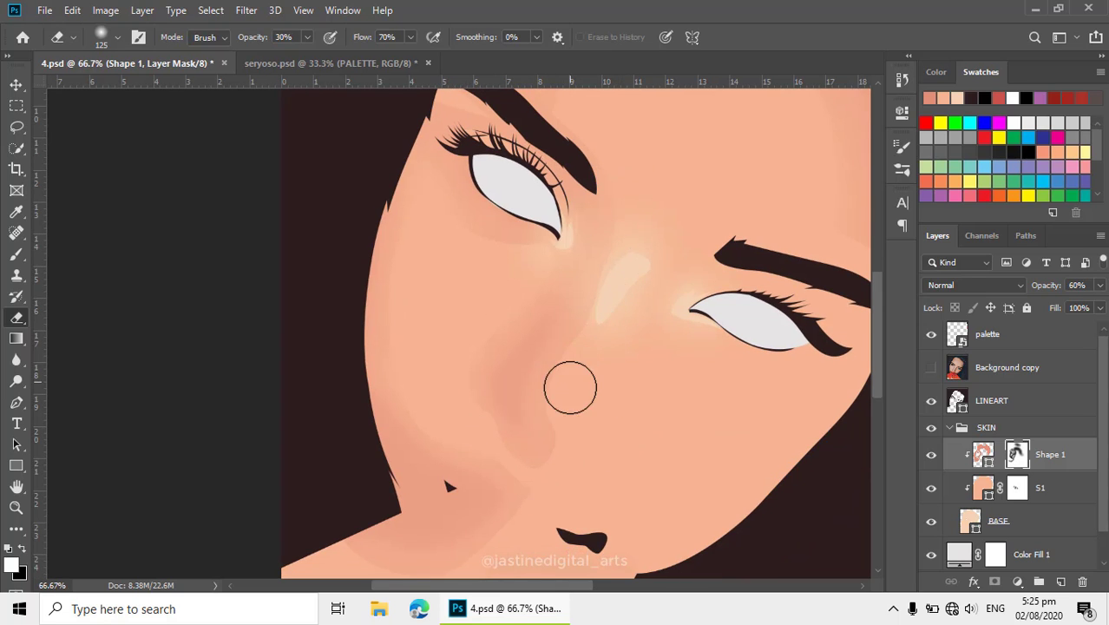
pyautogui.moveTo(579, 380); pyautogui.dragTo(560, 437)
pyautogui.scroll(-2, 573, 468)
pyautogui.scroll(2, 560, 304)
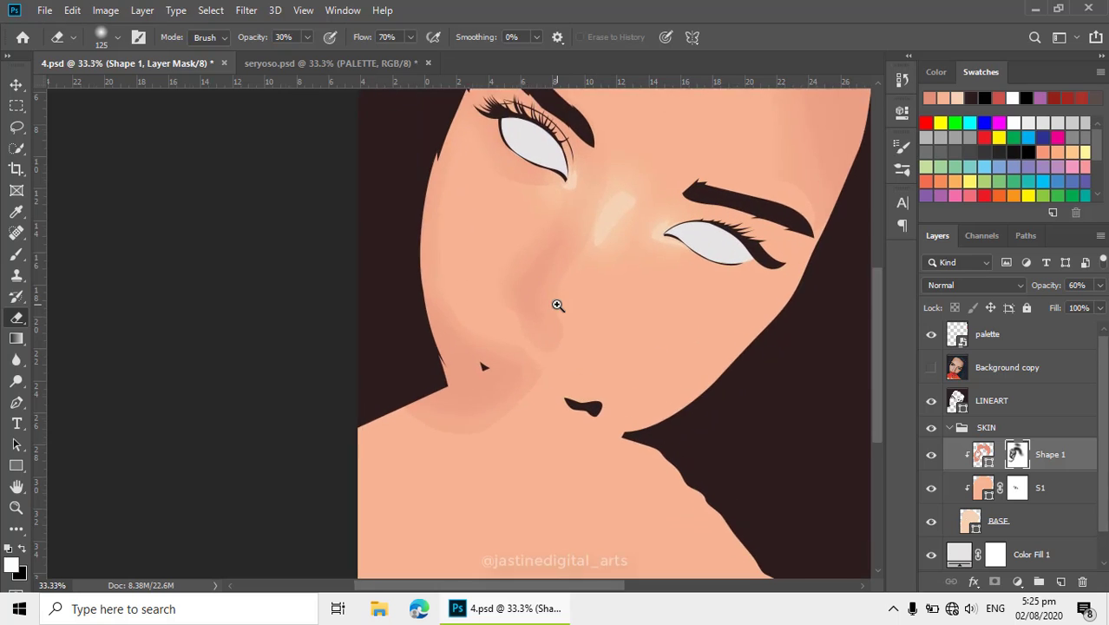
# - Reselect the Shape 1 vector shape, set the Pen to Combine Shapes again and show the photo for the nose's right side
pyautogui.press('p')
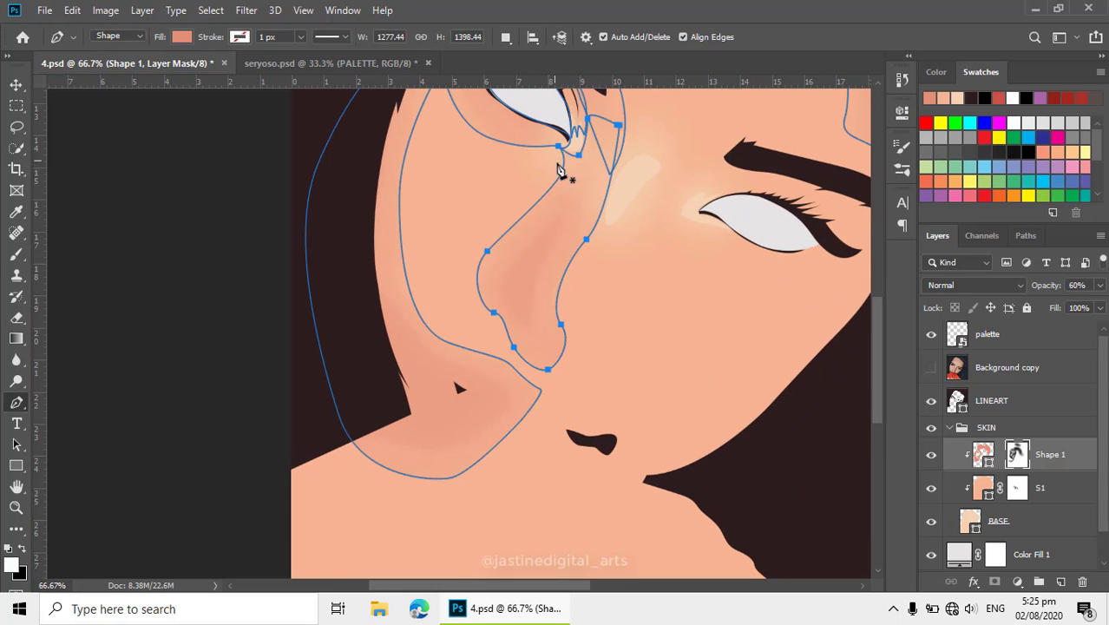
pyautogui.scroll(-1, 549, 218)
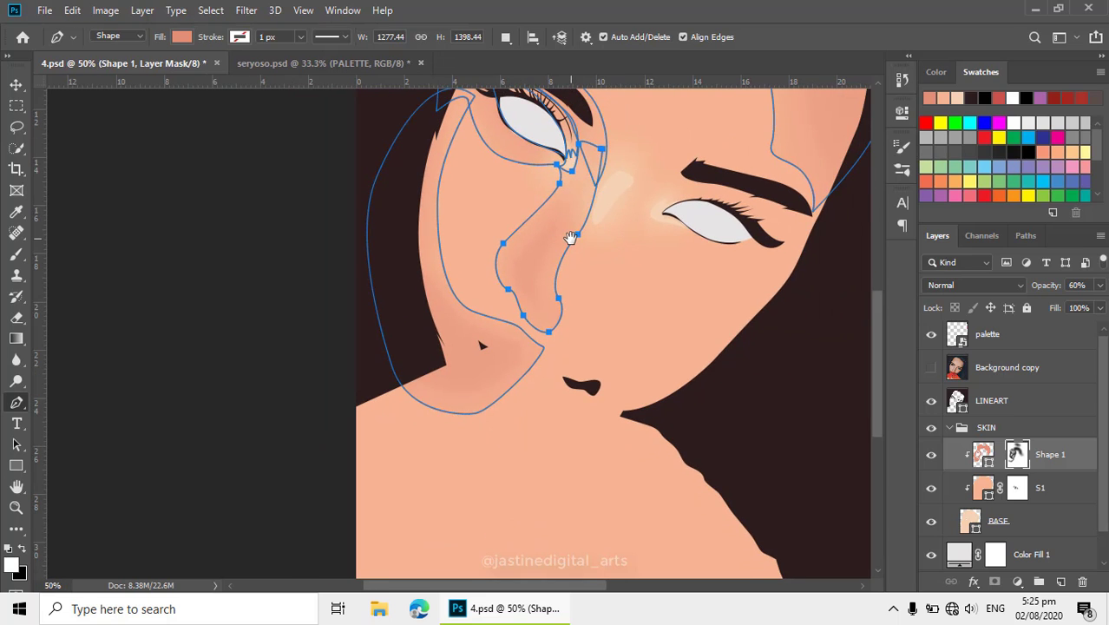
pyautogui.scroll(1, 571, 238)
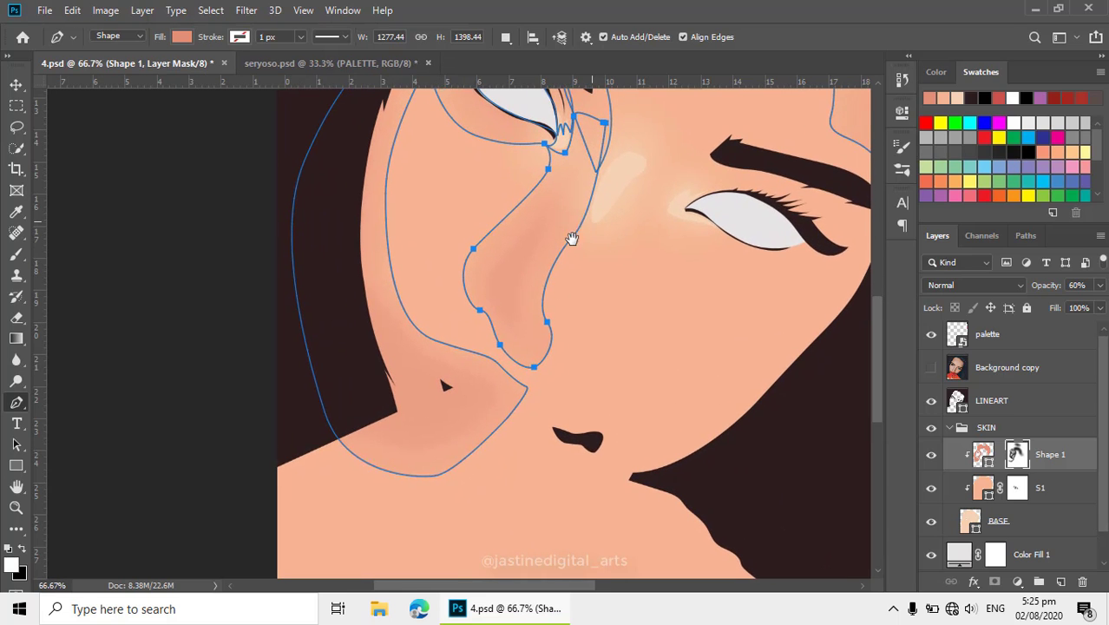
pyautogui.press('Return')
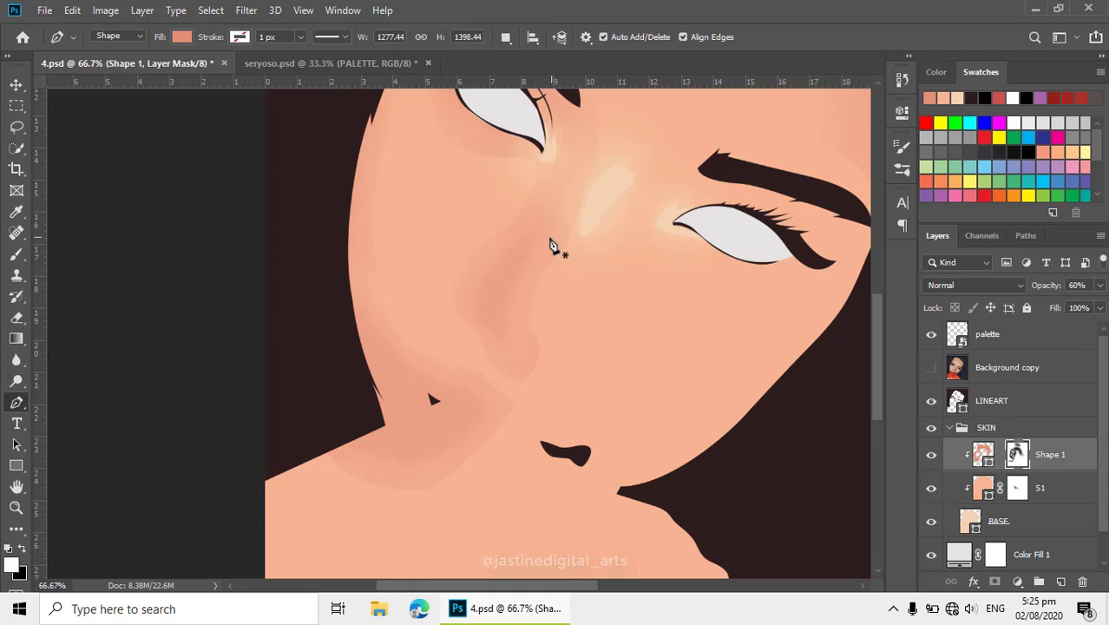
pyautogui.scroll(-1, 531, 305)
pyautogui.moveTo(577, 309); pyautogui.dragTo(591, 349)
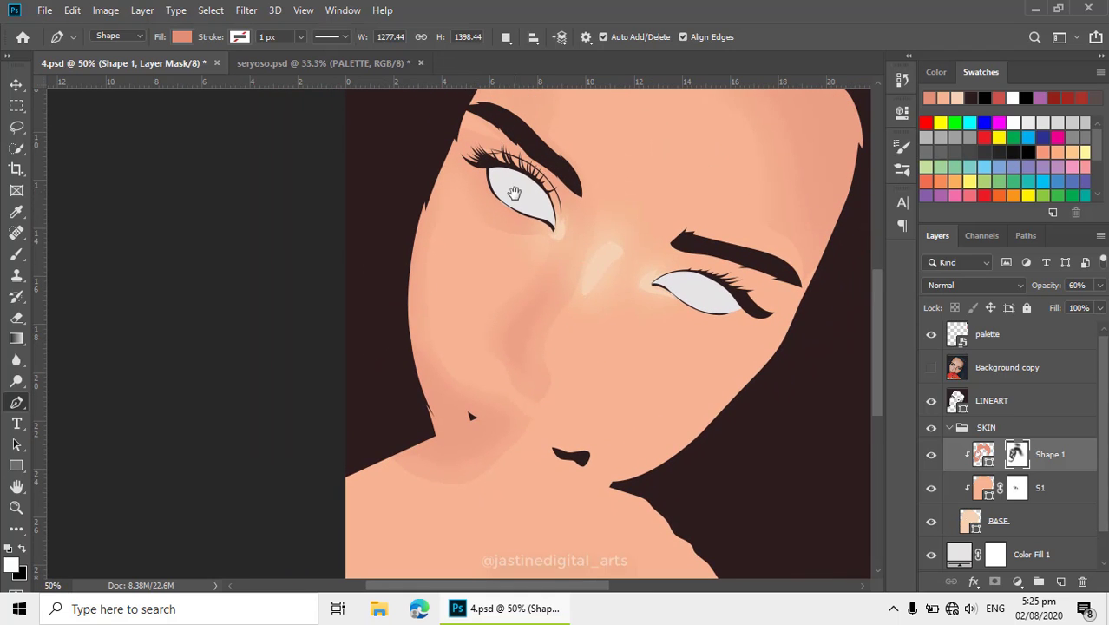
pyautogui.scroll(1, 646, 386)
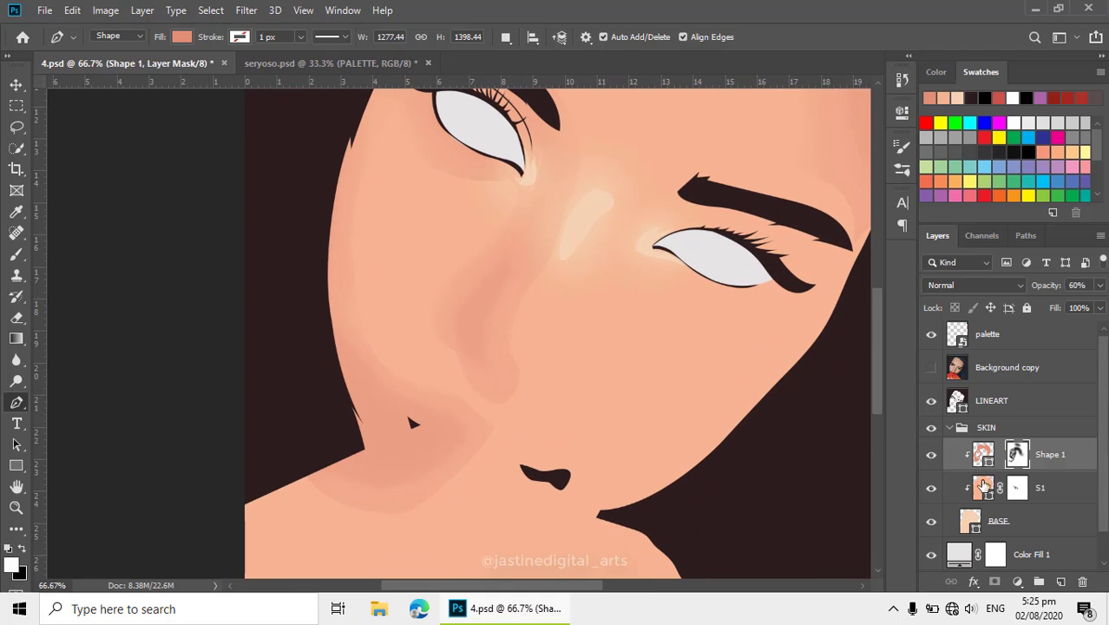
pyautogui.click(983, 454)
pyautogui.click(506, 37)
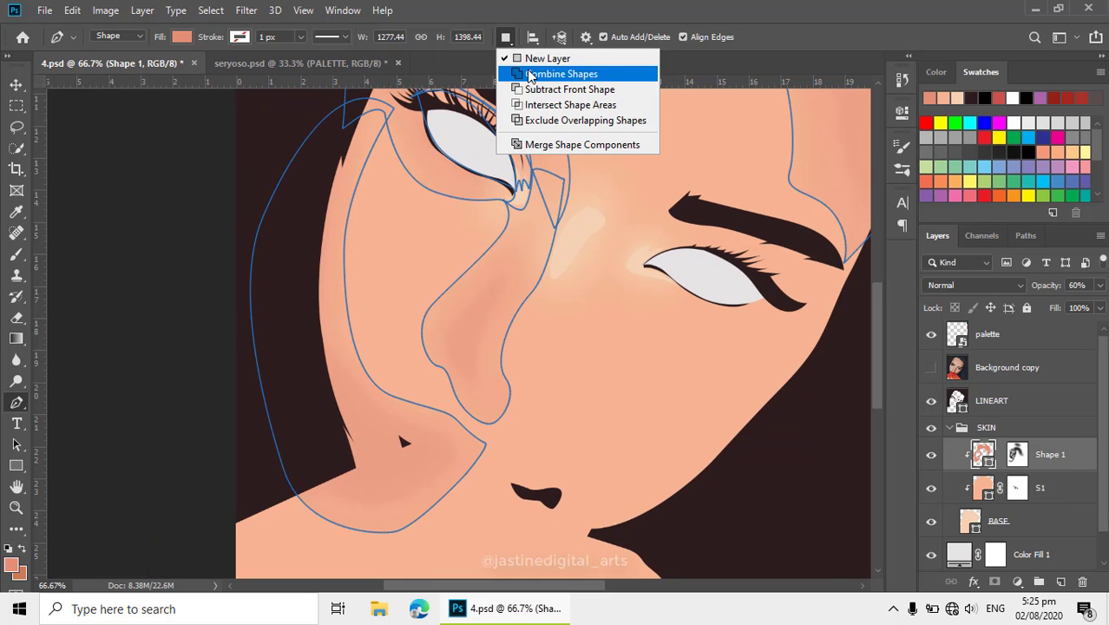
pyautogui.click(528, 75)
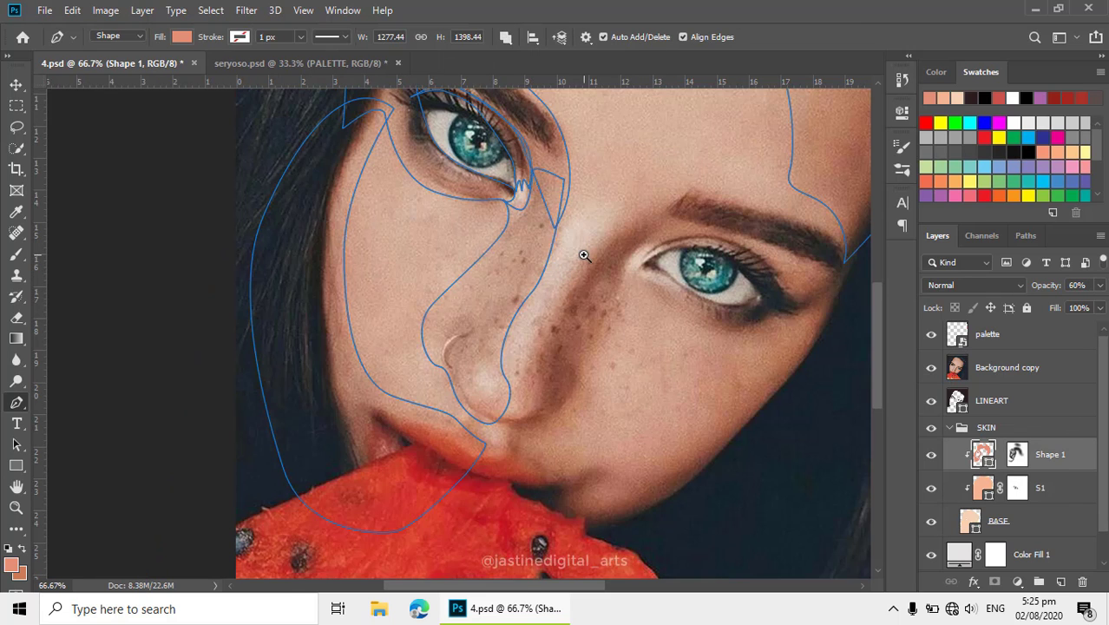
# - Trace a closed shading shape from the right eyebrow's inner end down the nose's right side, under the tip and back up beside the eye
pyautogui.scroll(1, 607, 286)
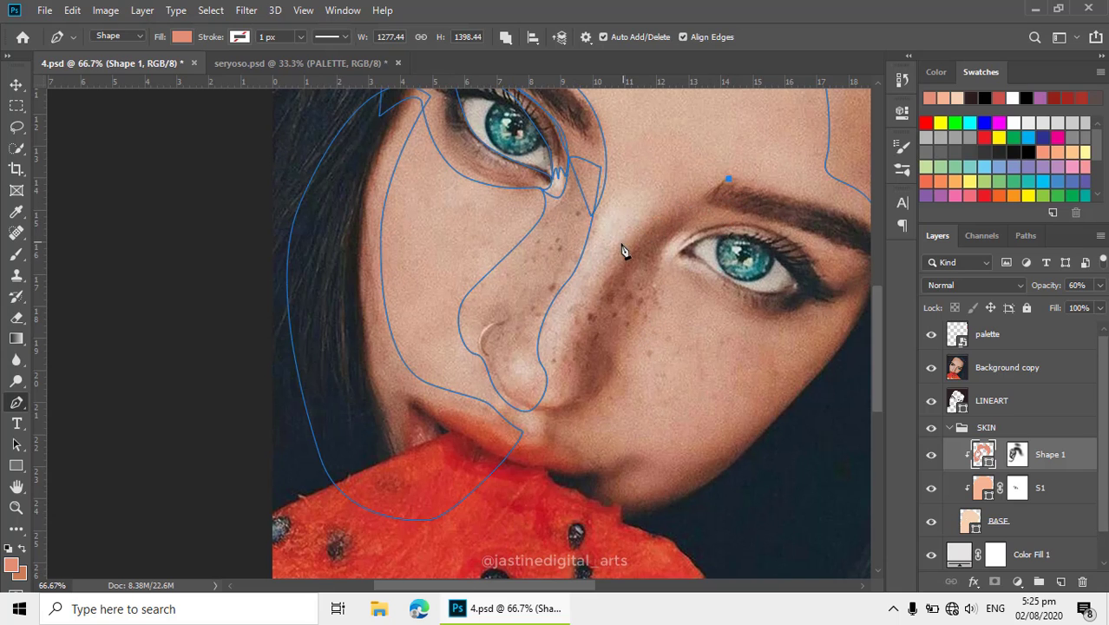
pyautogui.moveTo(621, 245); pyautogui.dragTo(589, 289)
pyautogui.moveTo(565, 351); pyautogui.dragTo(570, 381)
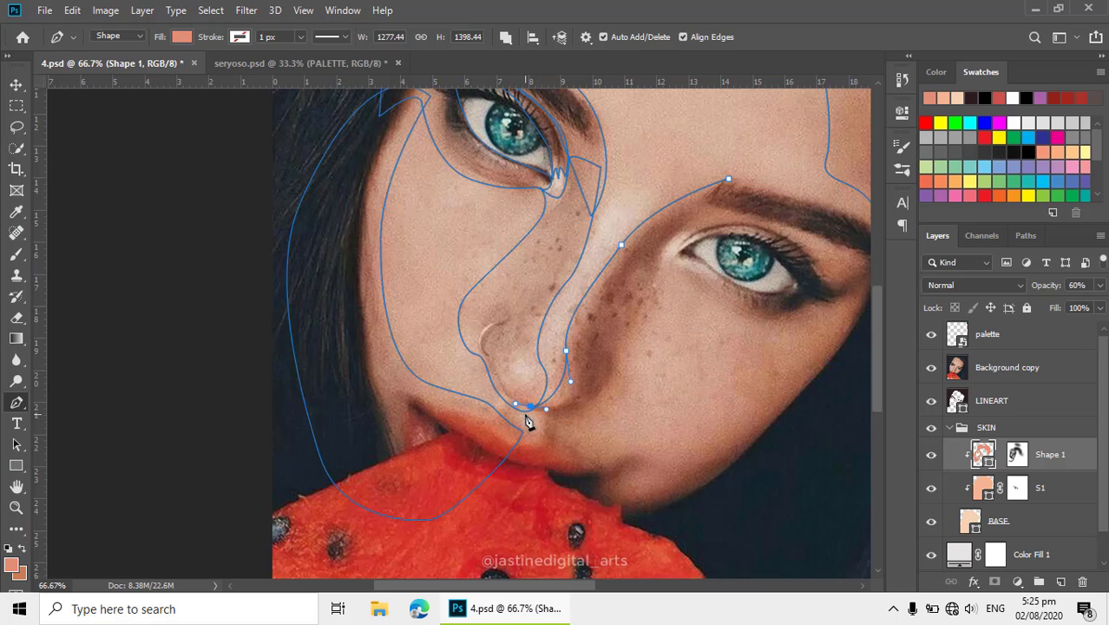
pyautogui.moveTo(570, 421); pyautogui.dragTo(586, 422)
pyautogui.moveTo(632, 389); pyautogui.dragTo(645, 348)
pyautogui.click(661, 283)
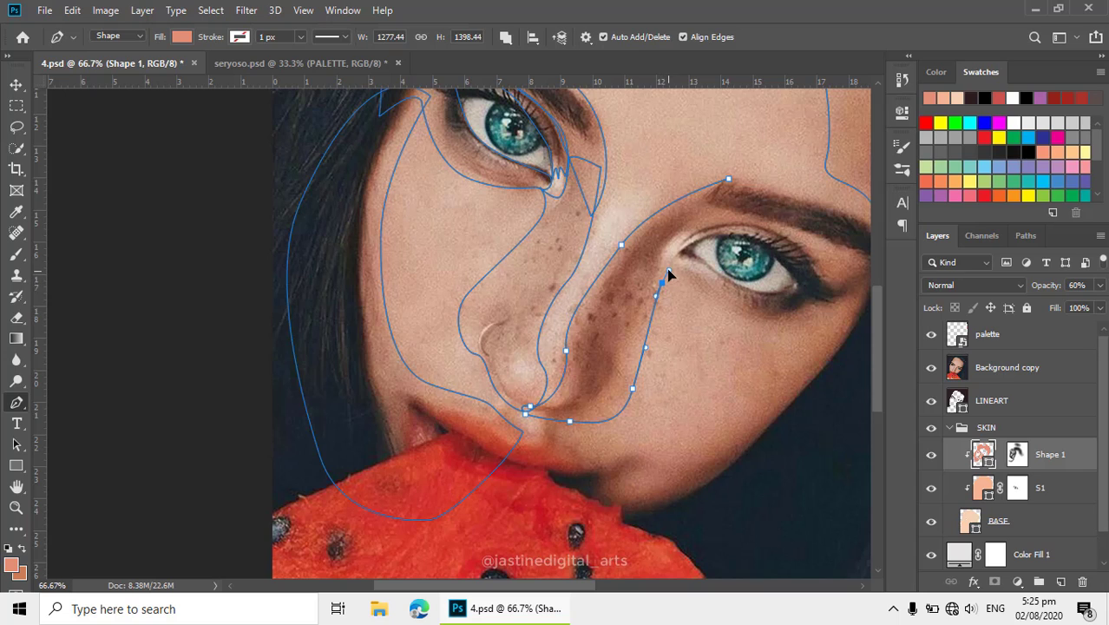
pyautogui.moveTo(700, 226); pyautogui.dragTo(731, 216)
pyautogui.click(759, 197)
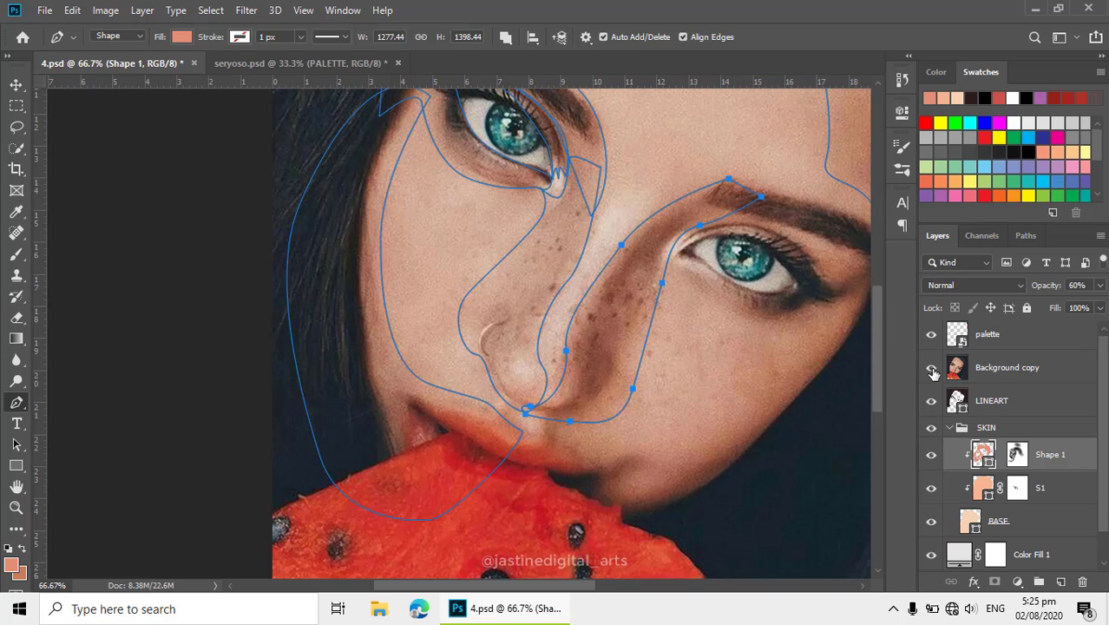
# - Hide the photo and soften the edges of the nose's right-side shading on the Shape 1 mask with the size 125 eraser
pyautogui.click(1015, 455)
pyautogui.press('e')
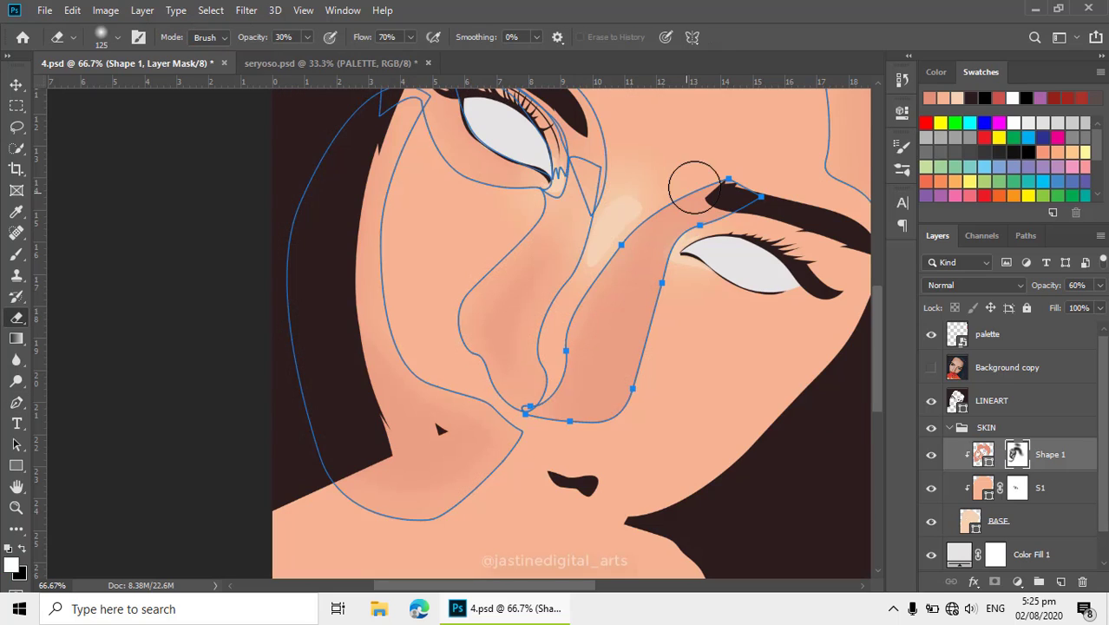
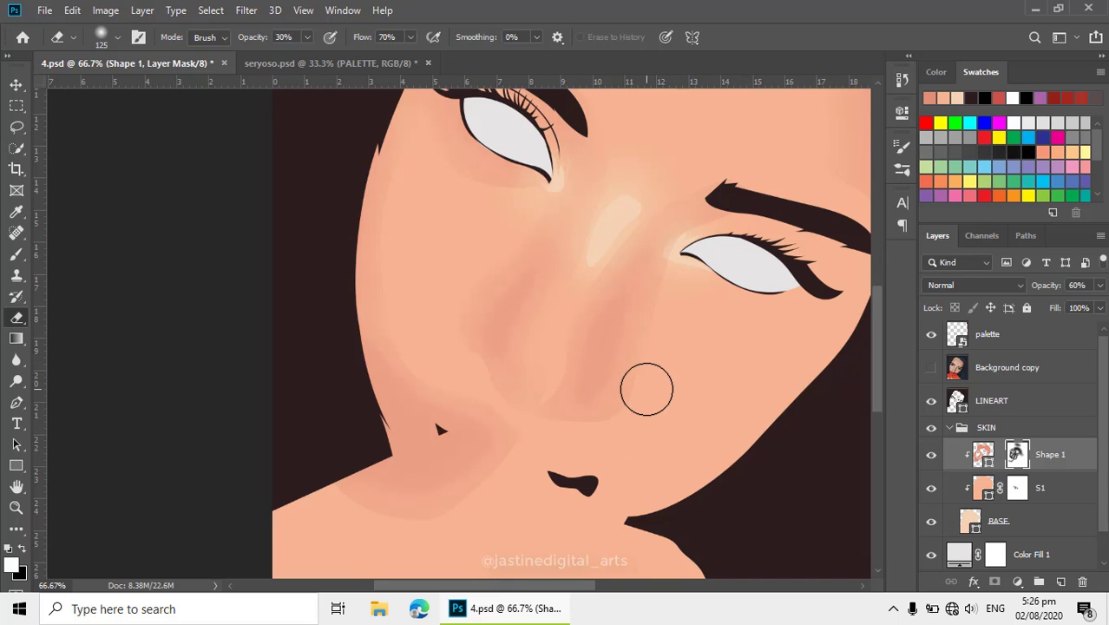
# - With the photo shown and the Pen set to Combine Shapes, trace a closed shading shape around the right eyebrow and upper eyelid
pyautogui.press('p')
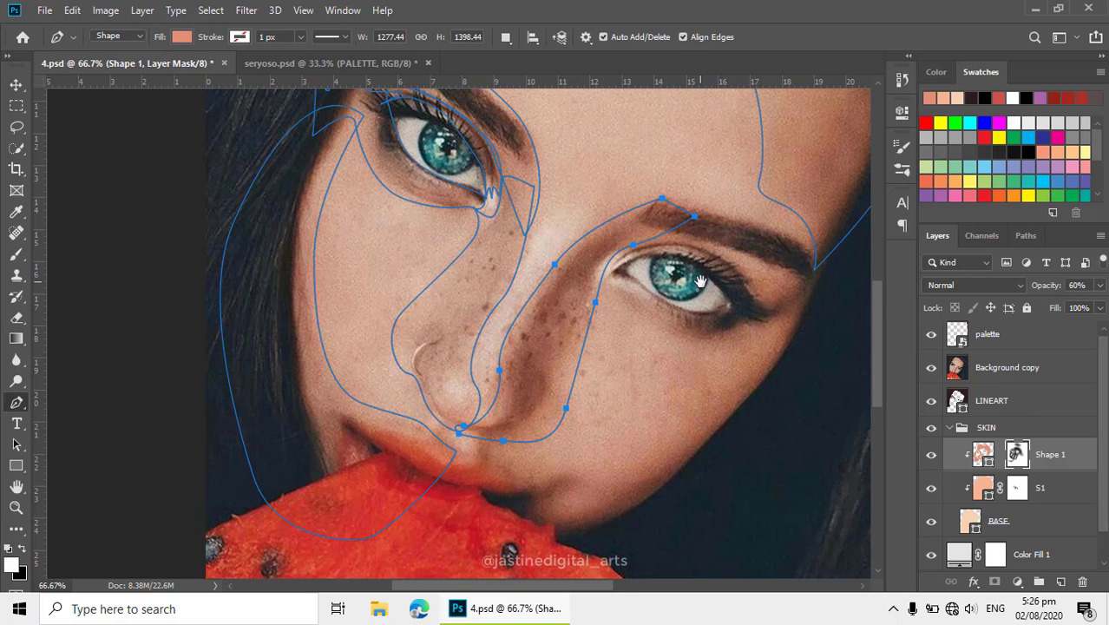
pyautogui.keyDown('ctrl'); pyautogui.click(704, 240); pyautogui.keyUp('ctrl')
pyautogui.moveTo(619, 252); pyautogui.dragTo(483, 230)
pyautogui.click(507, 38)
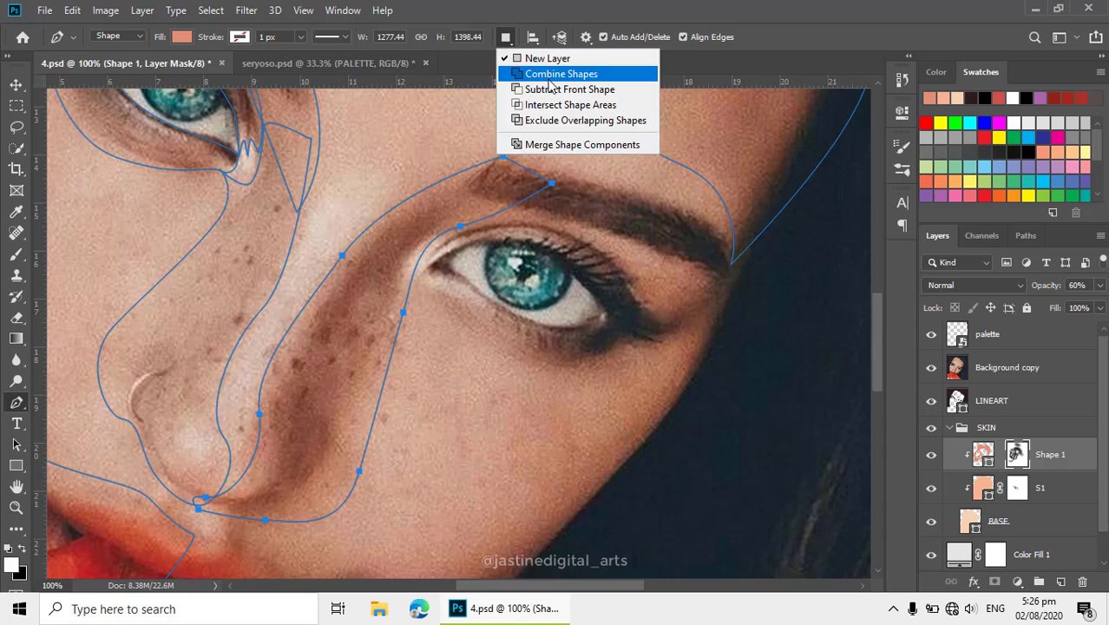
pyautogui.click(550, 75)
pyautogui.click(463, 183)
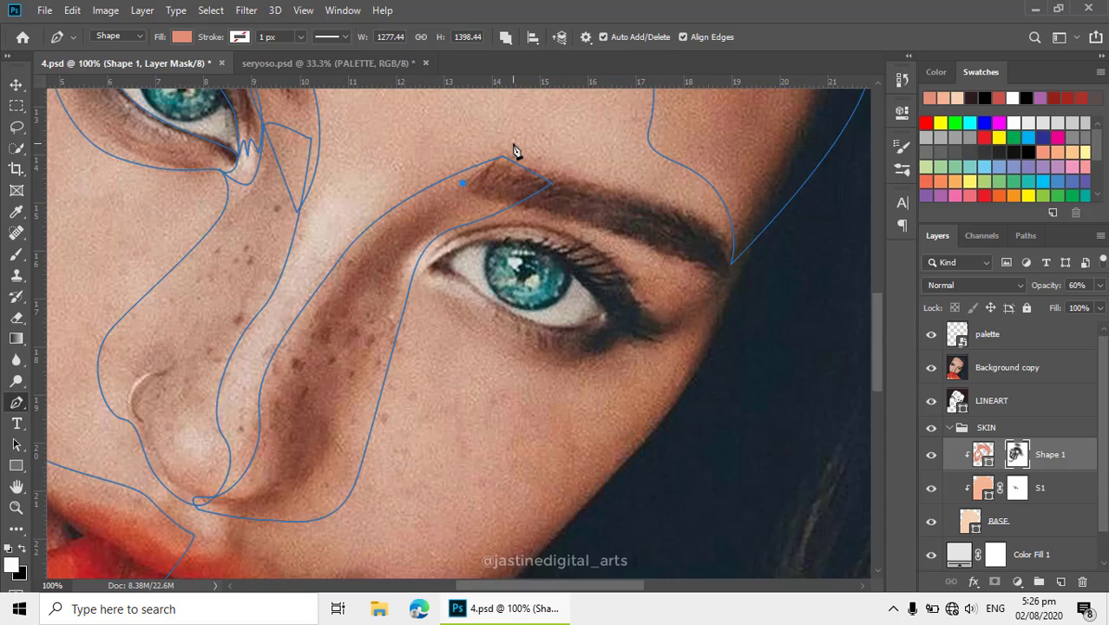
pyautogui.moveTo(513, 144); pyautogui.dragTo(539, 146)
pyautogui.moveTo(665, 193); pyautogui.dragTo(713, 210)
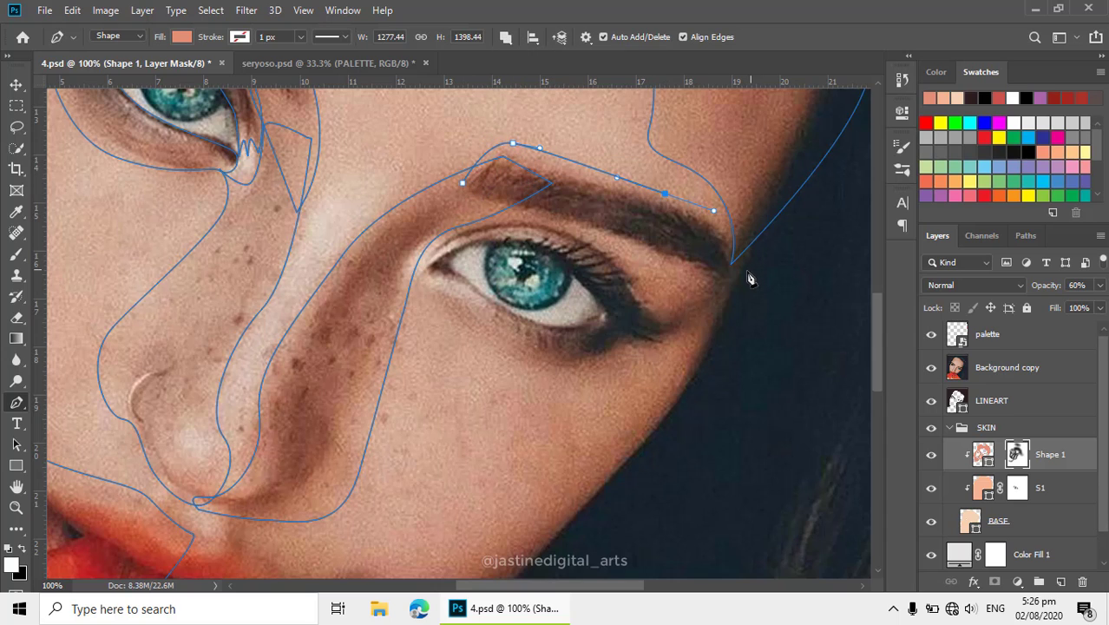
pyautogui.moveTo(747, 294); pyautogui.dragTo(655, 256)
pyautogui.moveTo(573, 224); pyautogui.dragTo(564, 228)
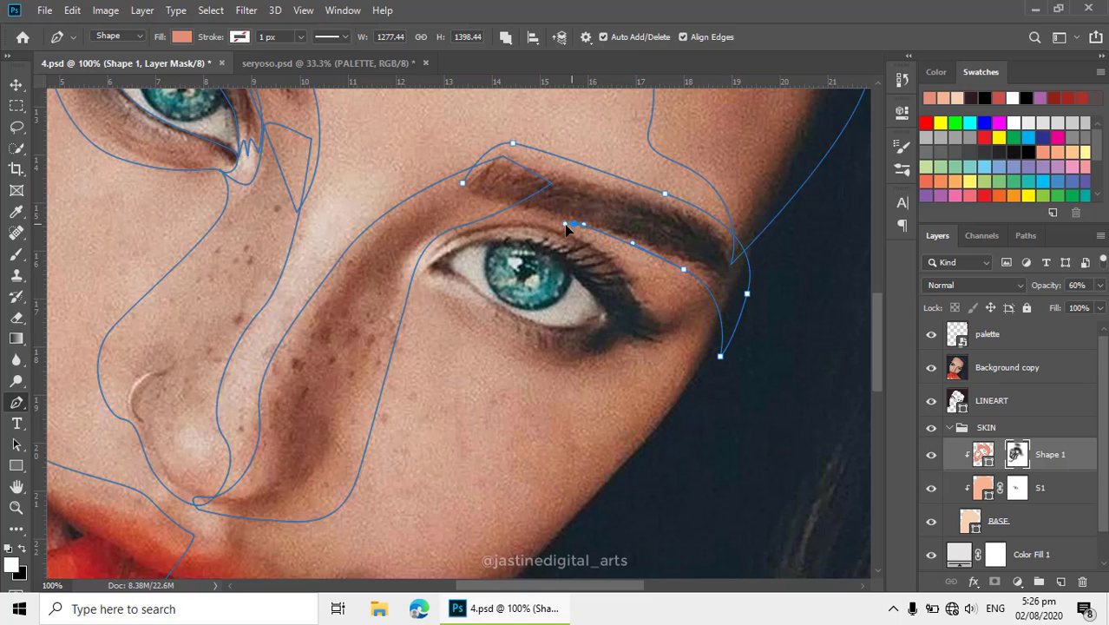
pyautogui.click(622, 270)
pyautogui.moveTo(427, 243); pyautogui.dragTo(314, 289)
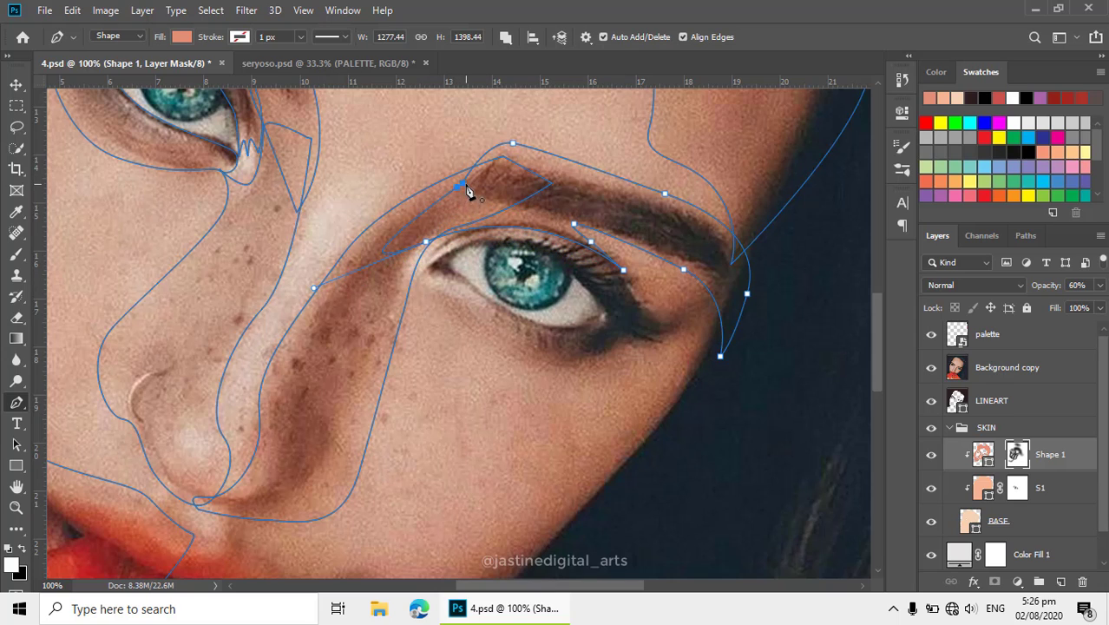
# - Hide the photo and soften the shading around the right eyebrow on the Shape 1 mask with the size 125 eraser at 30% opacity
pyautogui.click(931, 367)
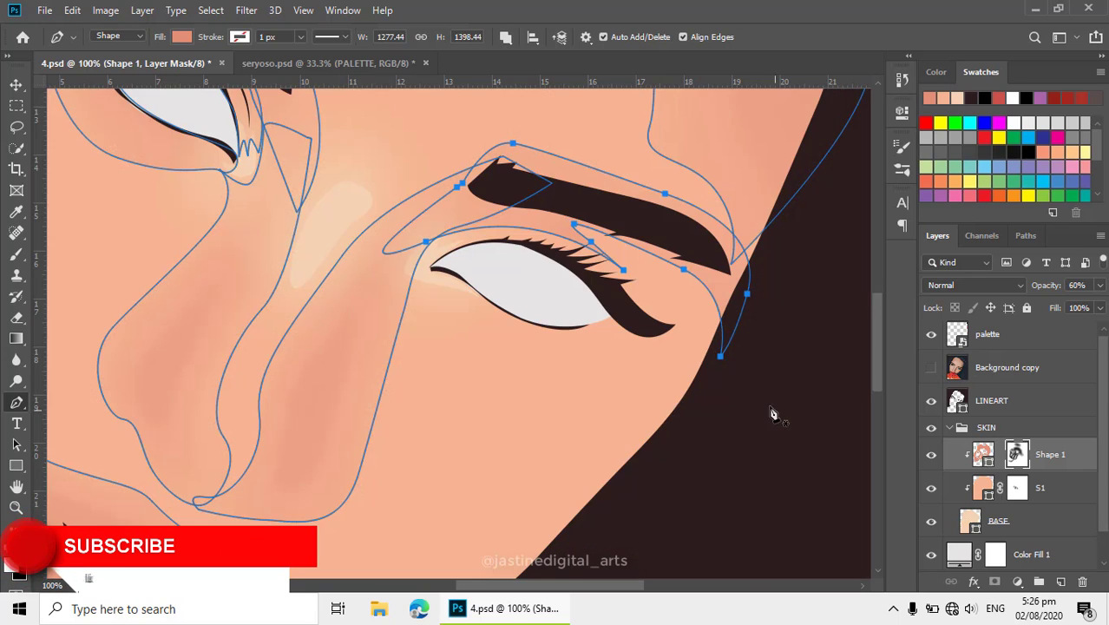
pyautogui.press('e')
pyautogui.press('Return')
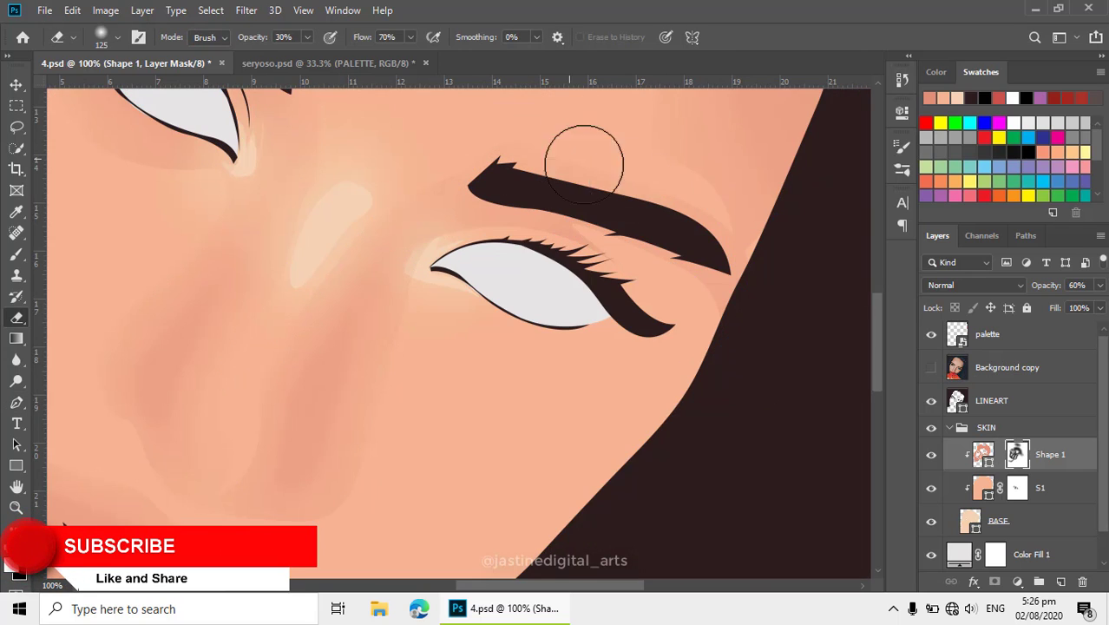
pyautogui.keyDown('alt'); pyautogui.click(562, 342); pyautogui.keyUp('alt')
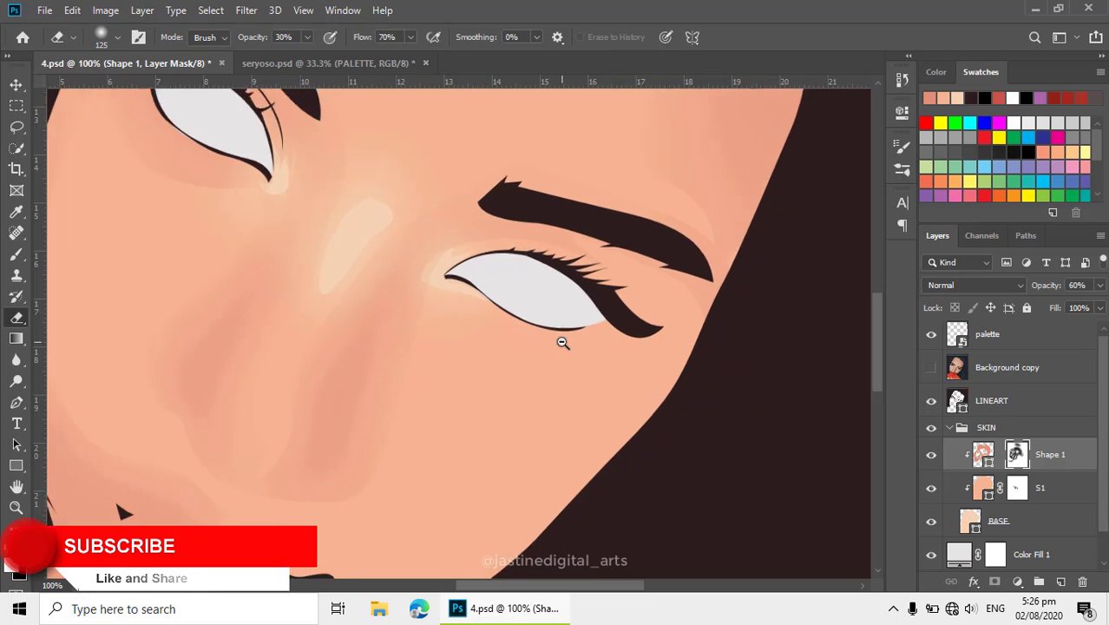
pyautogui.scroll(-1, 562, 343)
# - Set the Pen to Combine Shapes on Shape 1 again and show the reference photo around the right eye
pyautogui.press('p')
pyautogui.hotkey('ctrl', 'h')
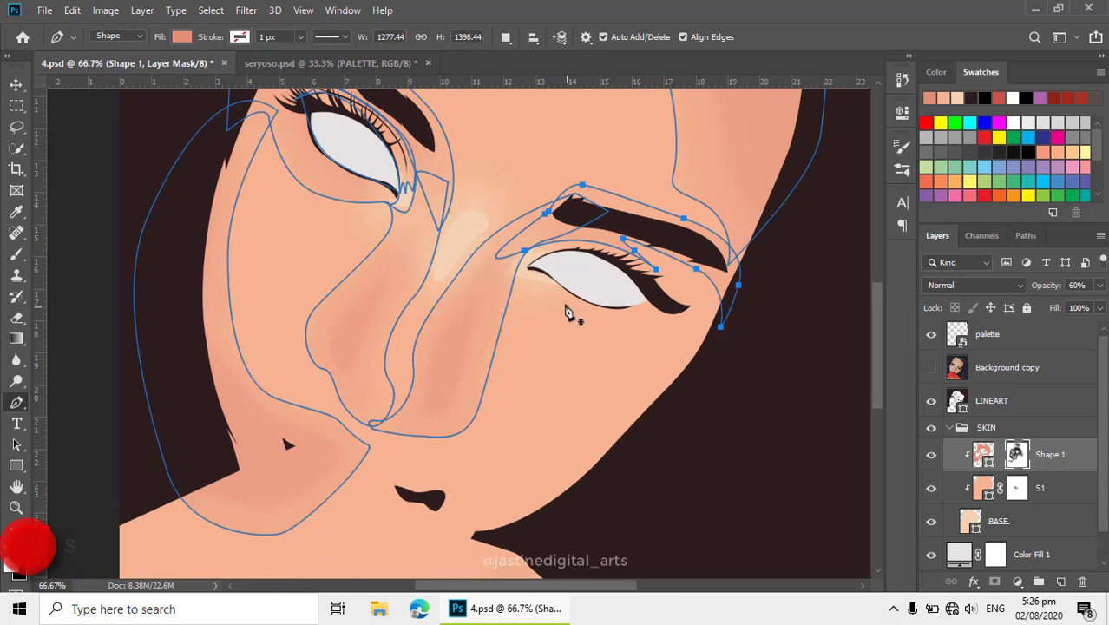
pyautogui.scroll(1, 513, 275)
pyautogui.click(505, 43)
pyautogui.click(518, 73)
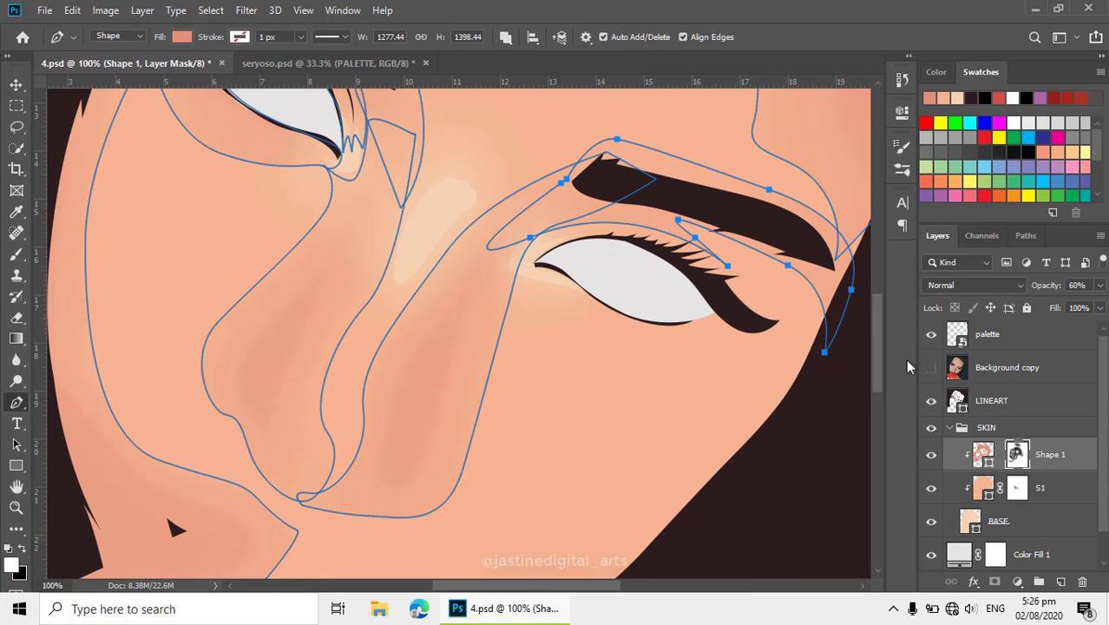
pyautogui.click(931, 367)
pyautogui.keyDown('ctrl'); pyautogui.click(528, 297); pyautogui.keyUp('ctrl')
pyautogui.moveTo(648, 326); pyautogui.dragTo(505, 285)
pyautogui.keyDown('alt'); pyautogui.click(510, 285); pyautogui.keyUp('alt')
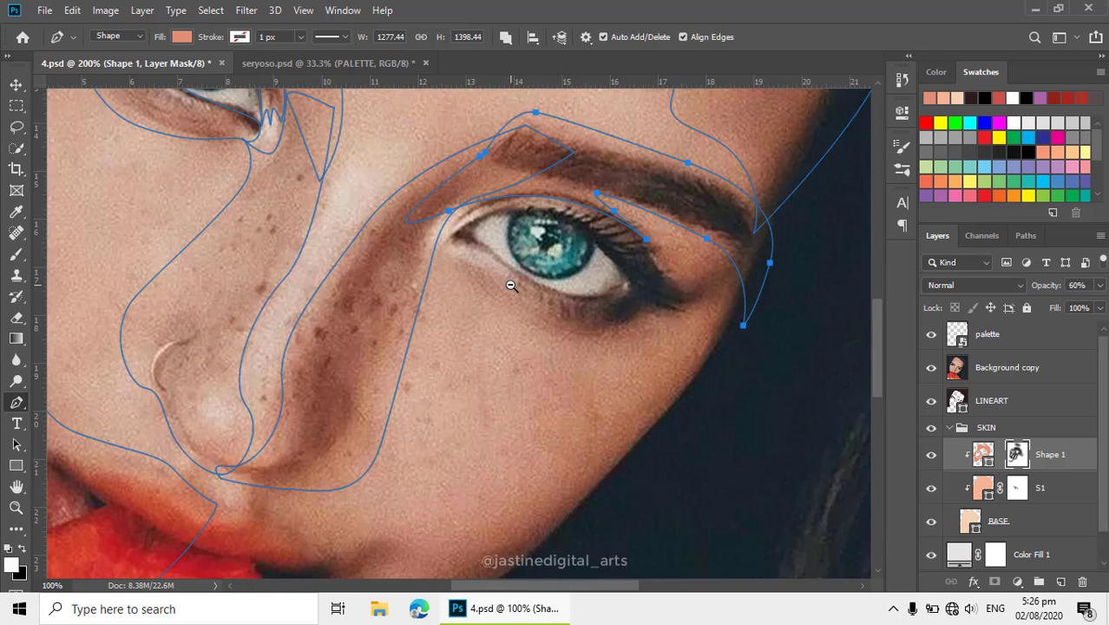
# - Trace a closed shading shape along the right eye's lower lid, around its outer corner, down the face edge and back beneath the eye
pyautogui.click(425, 227)
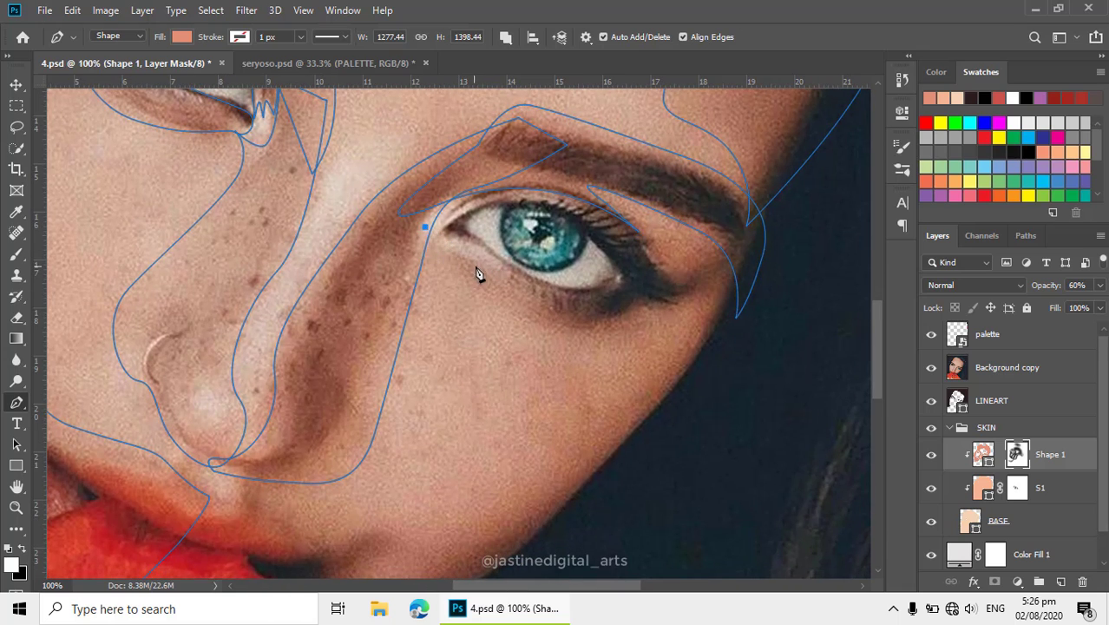
pyautogui.moveTo(469, 249); pyautogui.dragTo(507, 258)
pyautogui.click(615, 283)
pyautogui.moveTo(631, 251); pyautogui.dragTo(704, 240)
pyautogui.moveTo(730, 359); pyautogui.dragTo(704, 405)
pyautogui.click(594, 483)
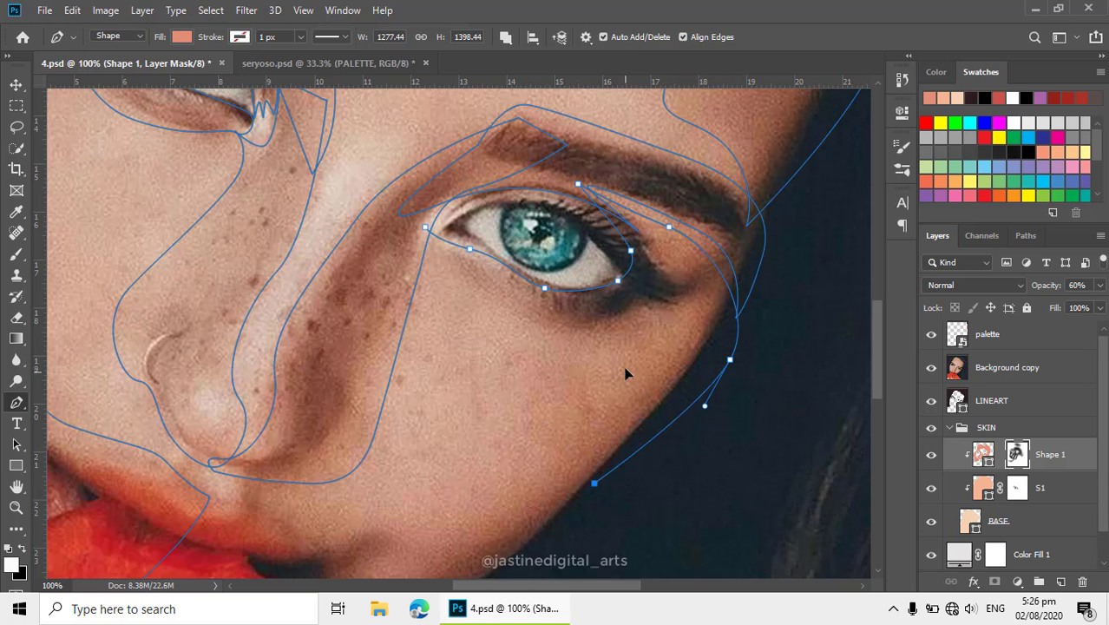
pyautogui.moveTo(625, 372); pyautogui.dragTo(621, 344)
pyautogui.moveTo(539, 331); pyautogui.dragTo(503, 323)
pyautogui.click(417, 251)
pyautogui.click(425, 227)
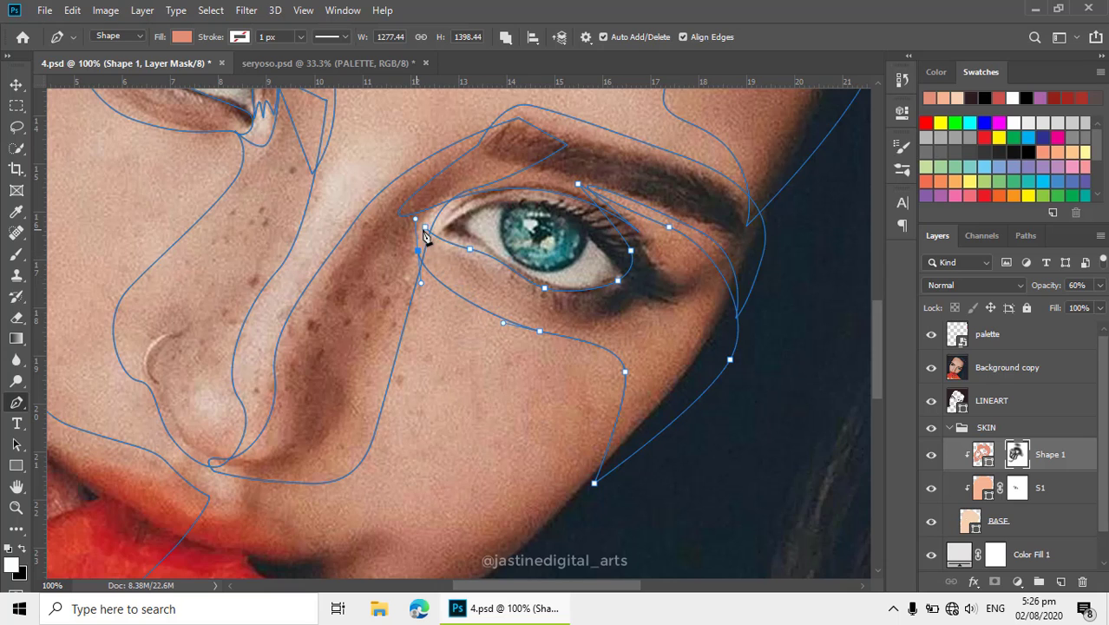
# - Hide the photo and soften the edges of the right under-eye and outer cheek shading on the Shape 1 mask with the eraser
pyautogui.click(931, 367)
pyautogui.press('e')
pyautogui.hotkey('ctrl', 'h')
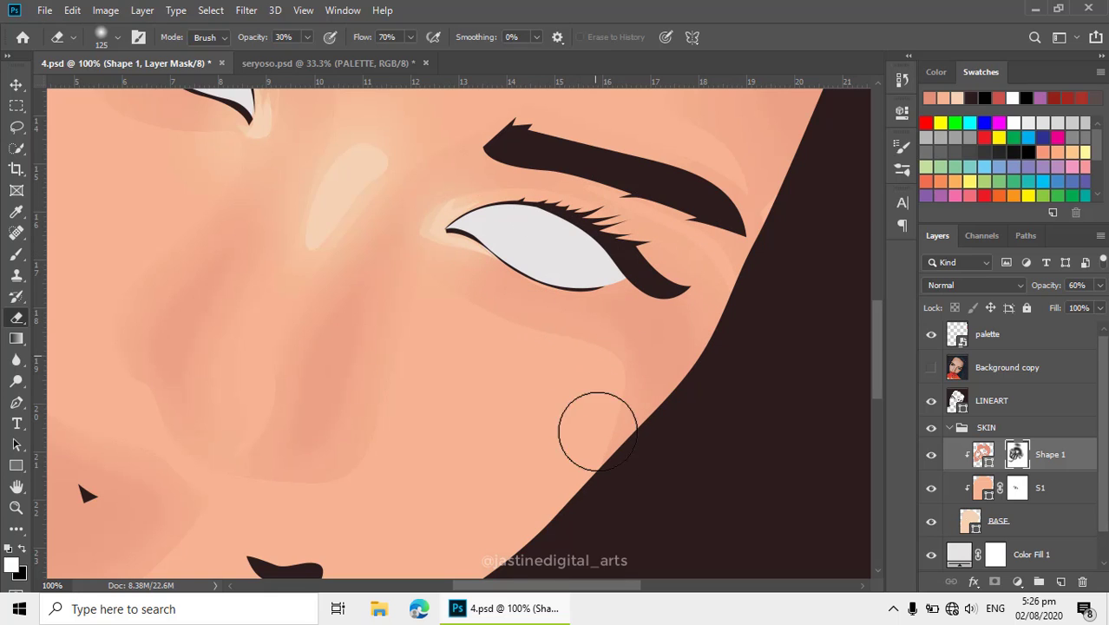
pyautogui.scroll(-3, 560, 374)
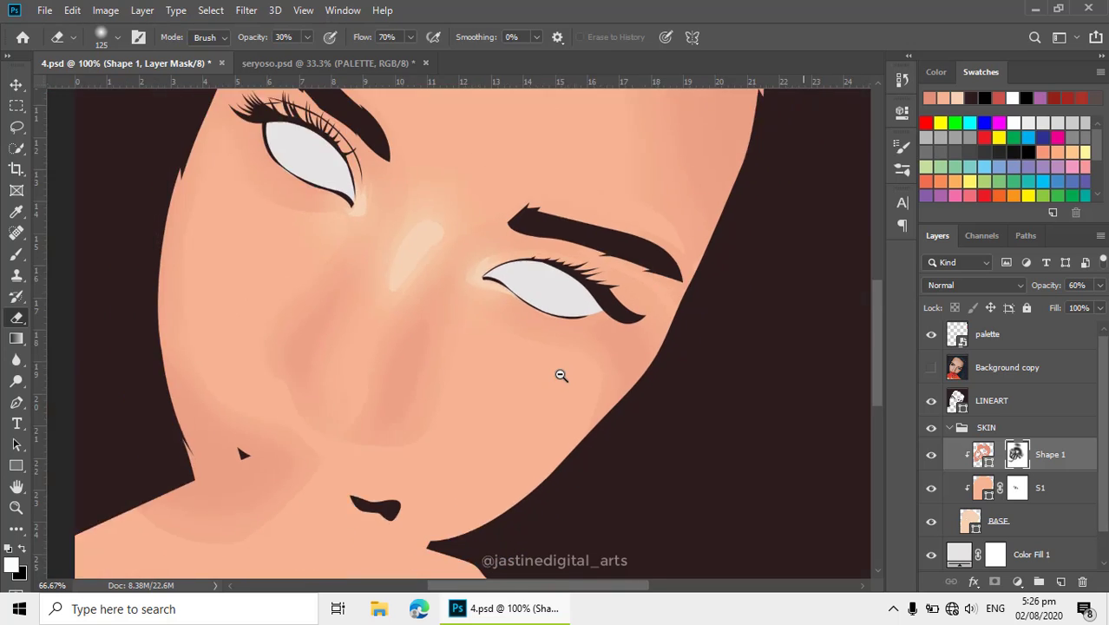
pyautogui.scroll(2, 627, 364)
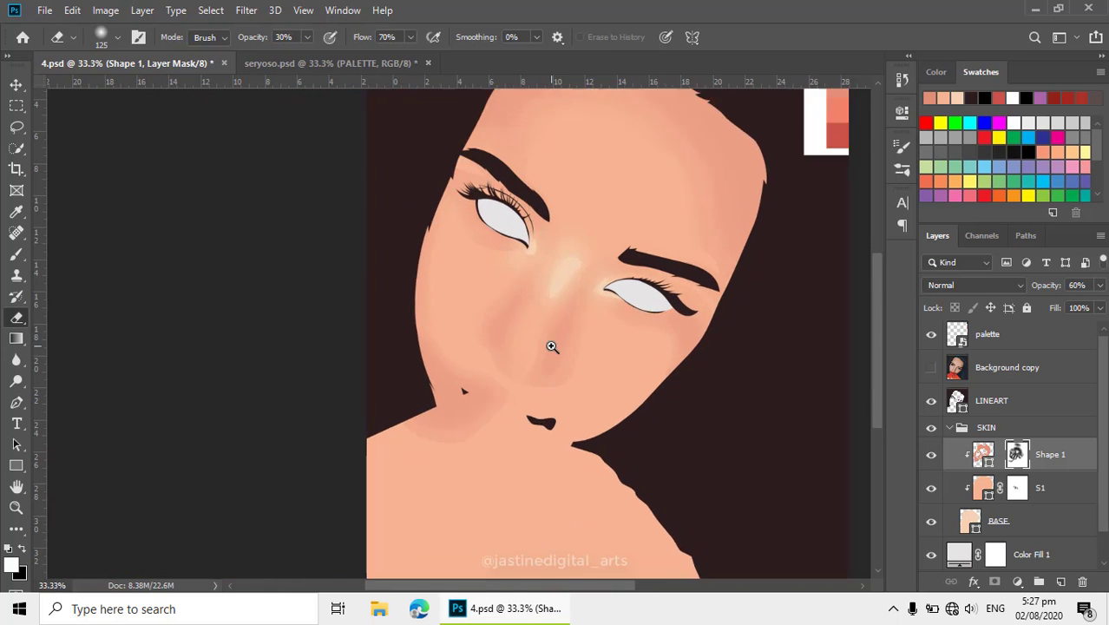
pyautogui.moveTo(590, 368); pyautogui.dragTo(589, 345)
# - Show the reference photo for the lower cheek and set the Pen to Combine Shapes
pyautogui.press('p')
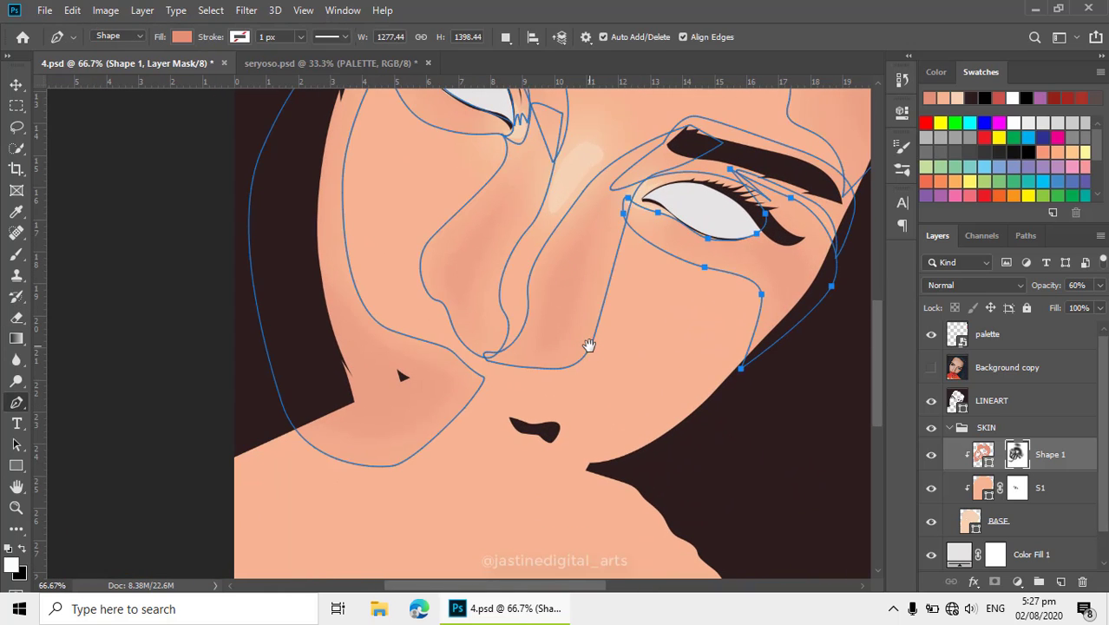
pyautogui.click(932, 368)
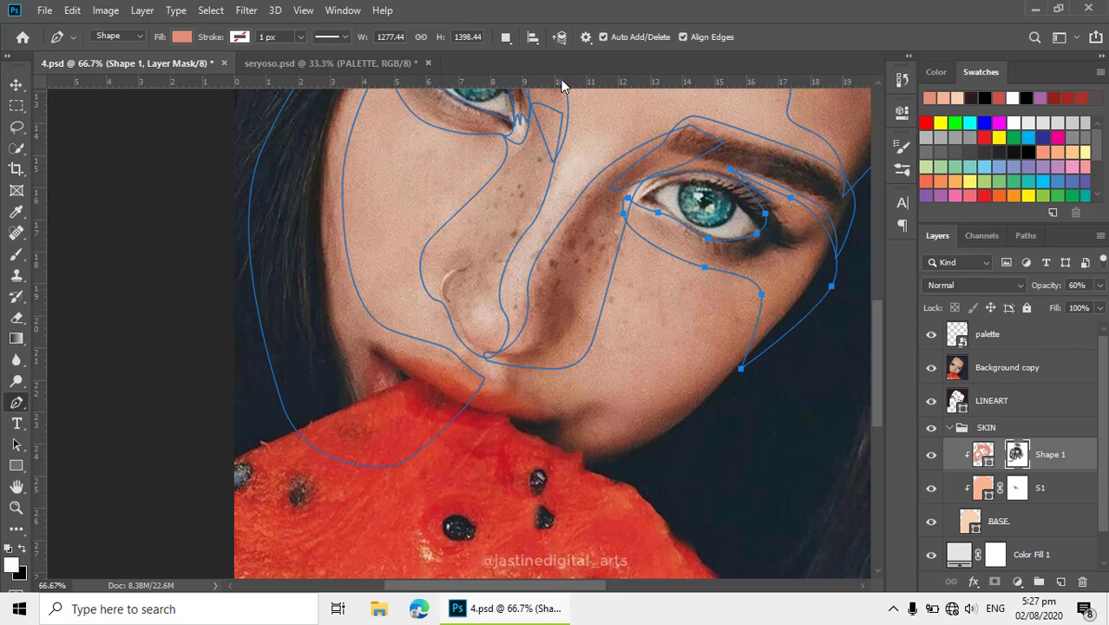
pyautogui.click(508, 36)
pyautogui.click(532, 74)
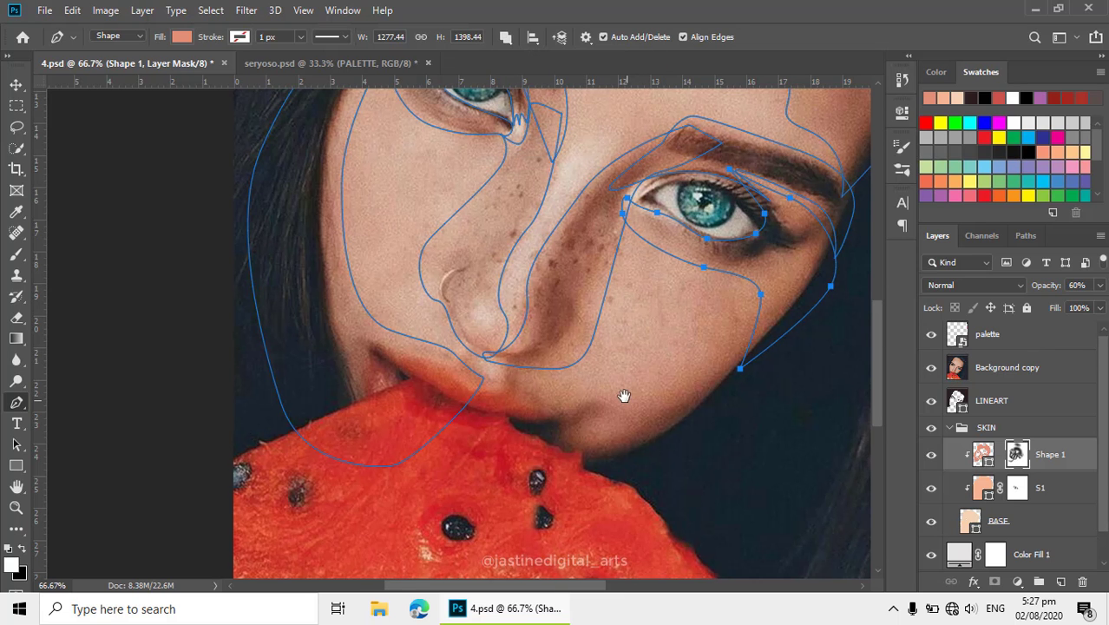
pyautogui.moveTo(624, 395); pyautogui.dragTo(620, 385)
pyautogui.click(665, 358)
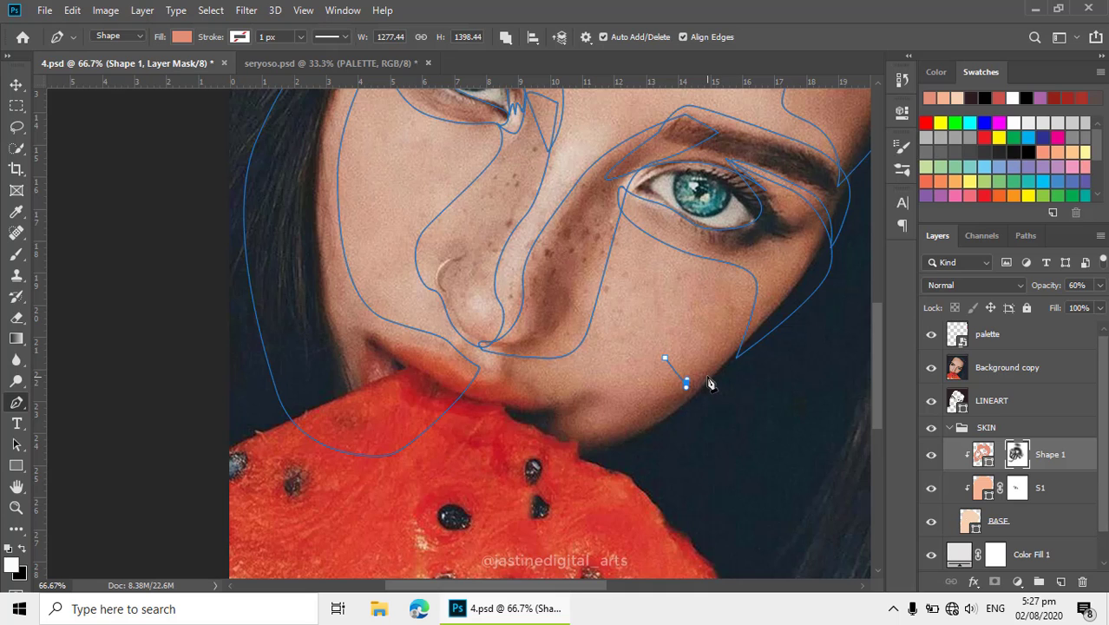
pyautogui.press('z')
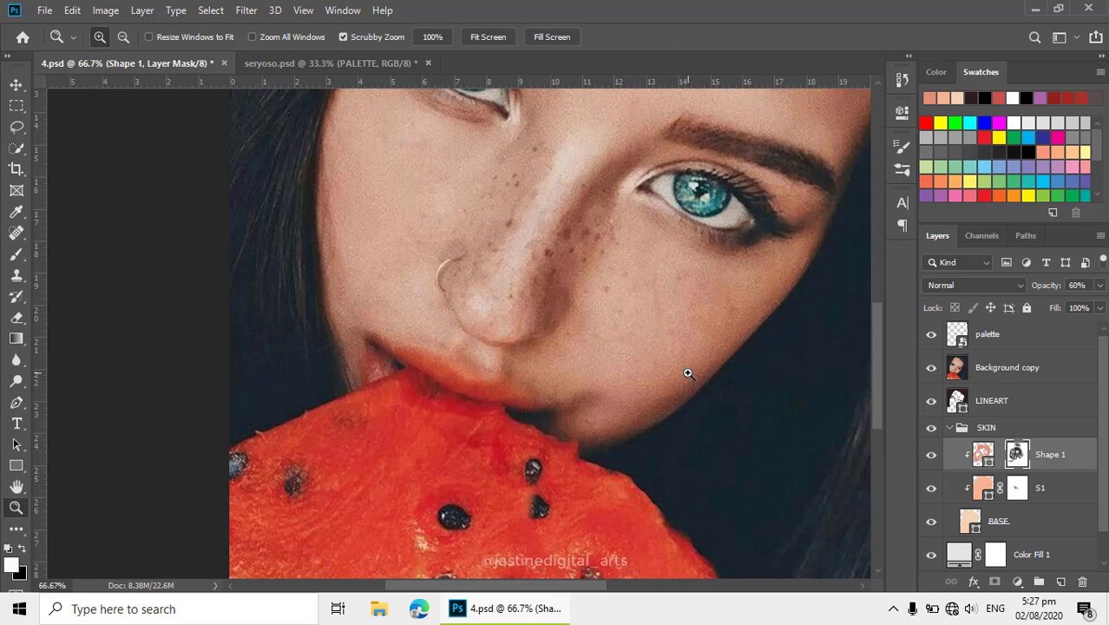
# - Using Combine Shapes, trace a closed shading shape from below the right eye around the cheek to the nose, across the mouth and back along the jaw
pyautogui.press('p')
pyautogui.keyDown('ctrl'); pyautogui.click(679, 349); pyautogui.keyUp('ctrl')
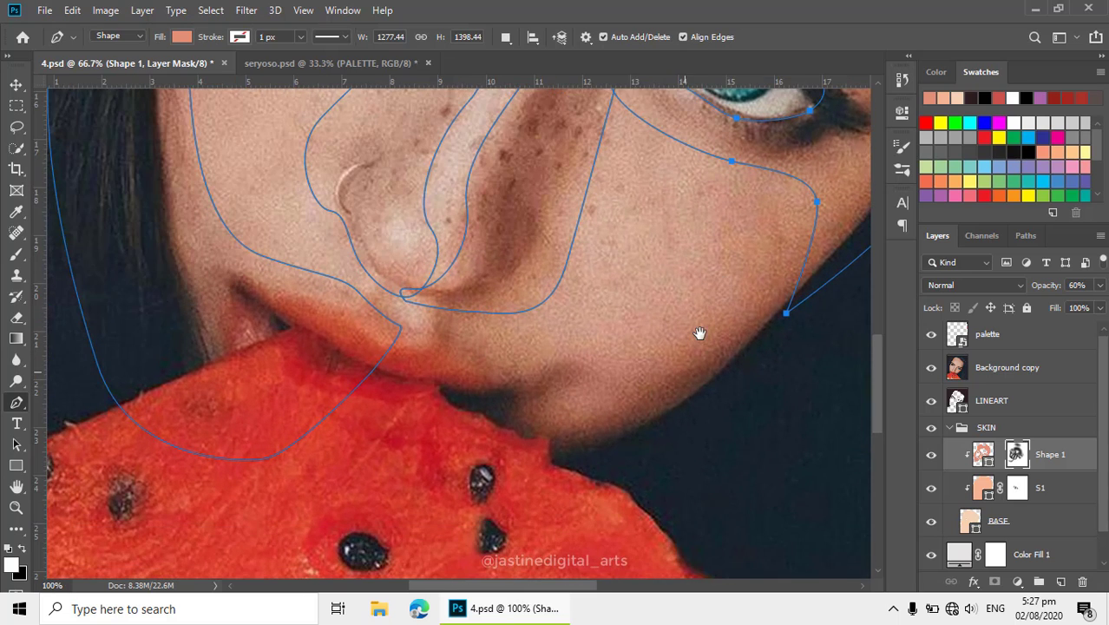
pyautogui.click(505, 37)
pyautogui.click(547, 75)
pyautogui.click(699, 141)
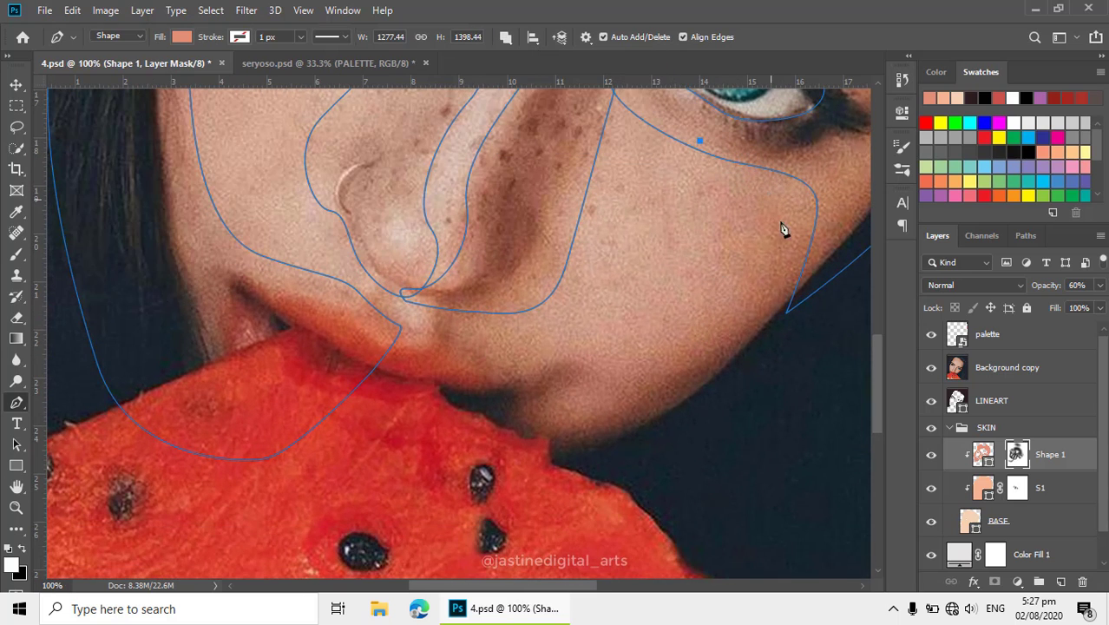
pyautogui.moveTo(747, 270); pyautogui.dragTo(725, 323)
pyautogui.moveTo(607, 365); pyautogui.dragTo(501, 339)
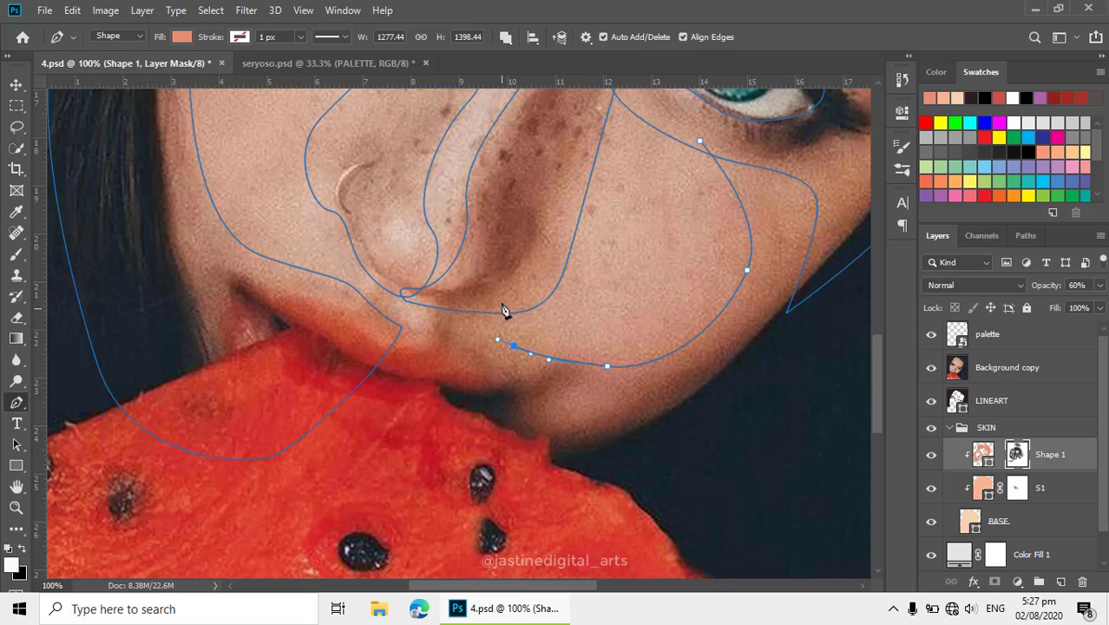
pyautogui.moveTo(427, 291); pyautogui.dragTo(359, 327)
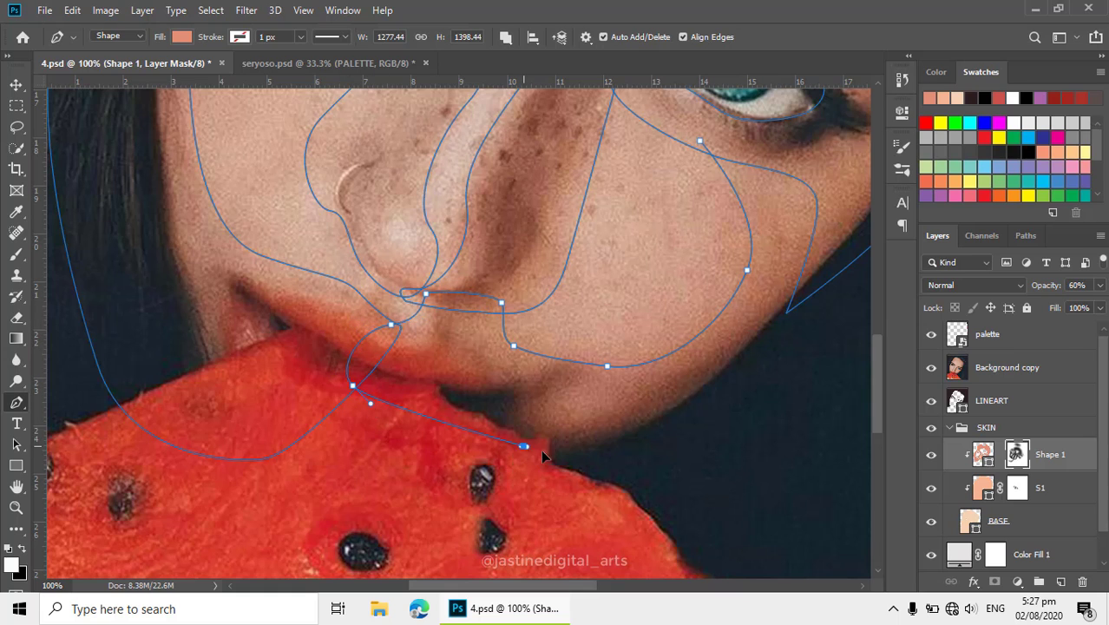
pyautogui.moveTo(563, 484); pyautogui.dragTo(639, 485)
pyautogui.moveTo(744, 441); pyautogui.dragTo(545, 510)
pyautogui.moveTo(641, 425); pyautogui.dragTo(657, 354)
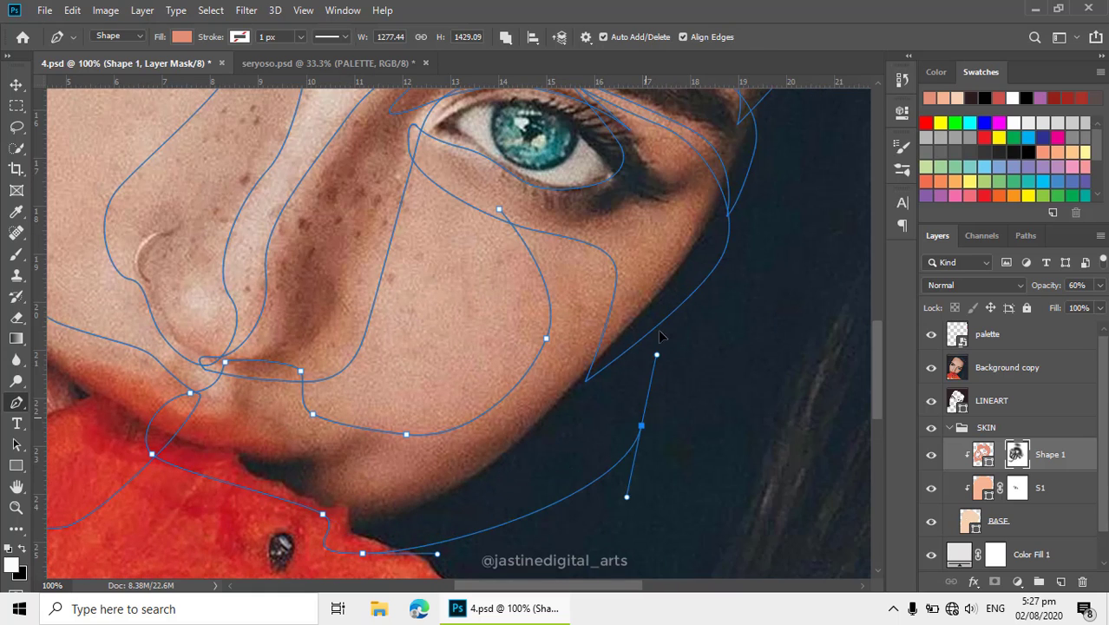
pyautogui.moveTo(659, 295); pyautogui.dragTo(650, 272)
pyautogui.moveTo(510, 222); pyautogui.dragTo(557, 238)
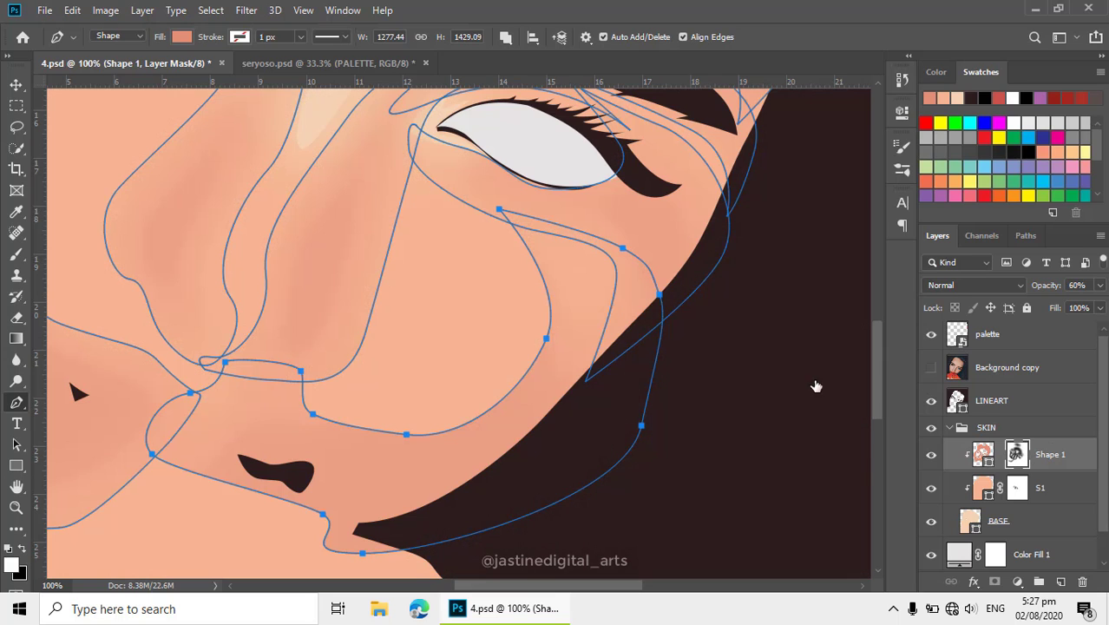
# - Soften the edges of the new right cheek and jaw shading on the Shape 1 mask with the eraser
pyautogui.press('e')
pyautogui.moveTo(475, 307); pyautogui.dragTo(562, 295)
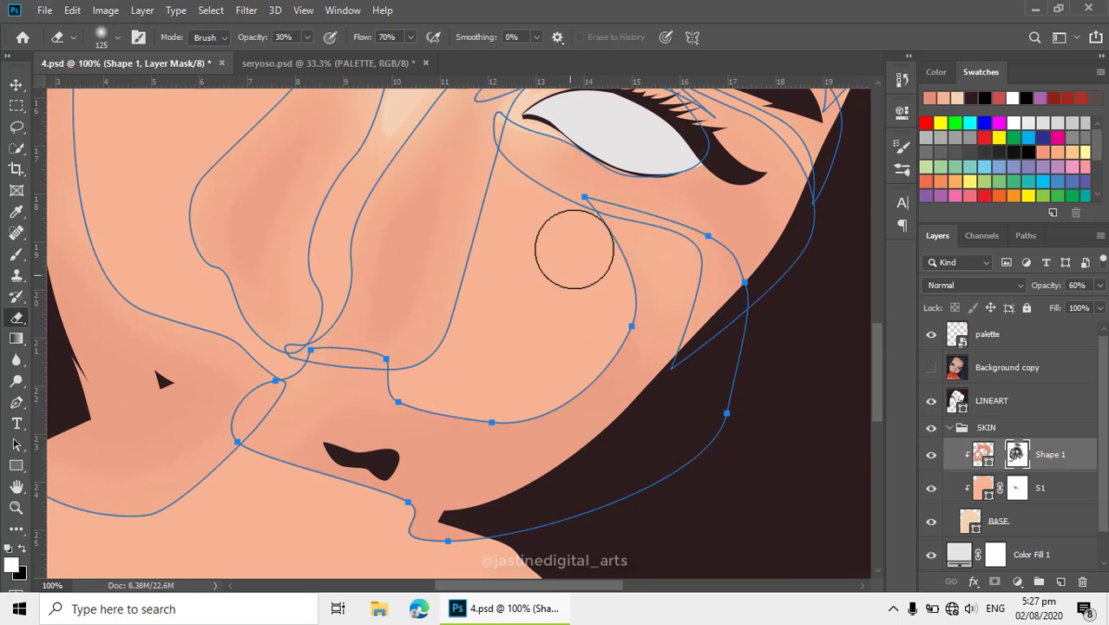
pyautogui.press('Return')
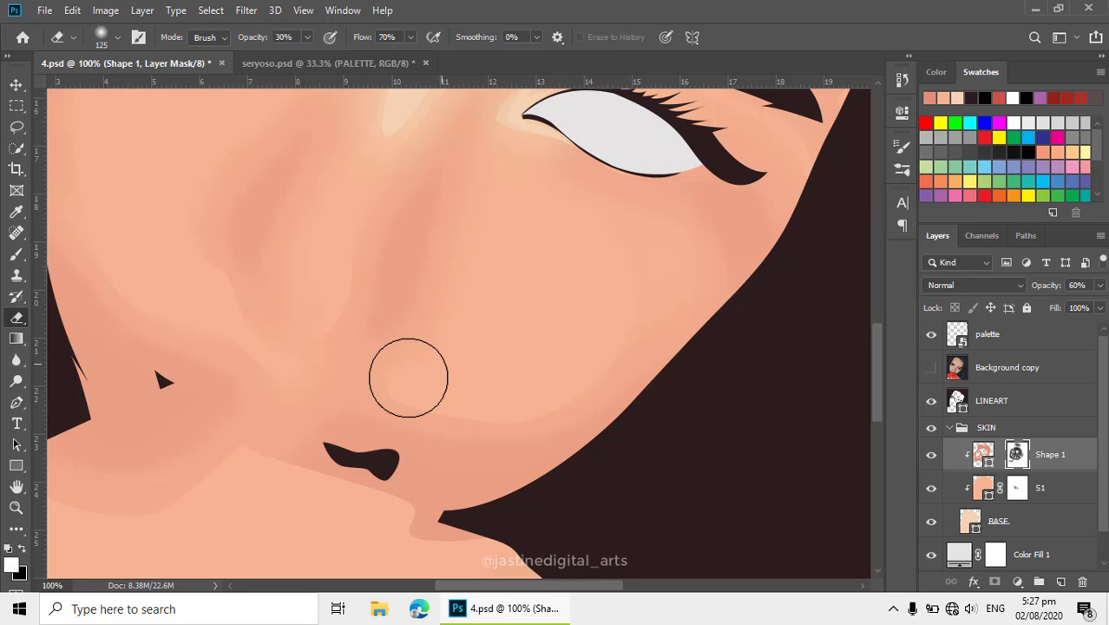
# - Examine the blended shading across the whole face and compare it with the reference photo
pyautogui.keyDown('alt'); pyautogui.click(598, 339); pyautogui.keyUp('alt')
pyautogui.keyDown('alt'); pyautogui.click(598, 339); pyautogui.keyUp('alt')
pyautogui.keyDown('alt'); pyautogui.click(595, 343); pyautogui.keyUp('alt')
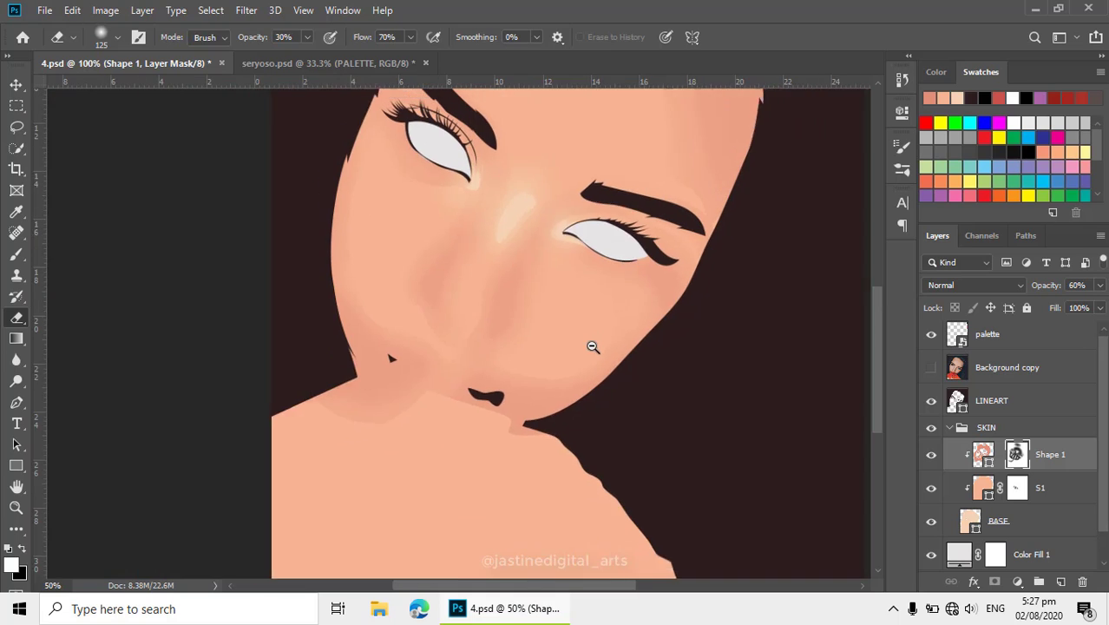
pyautogui.keyDown('alt'); pyautogui.click(558, 370); pyautogui.keyUp('alt')
pyautogui.moveTo(567, 376); pyautogui.dragTo(626, 414)
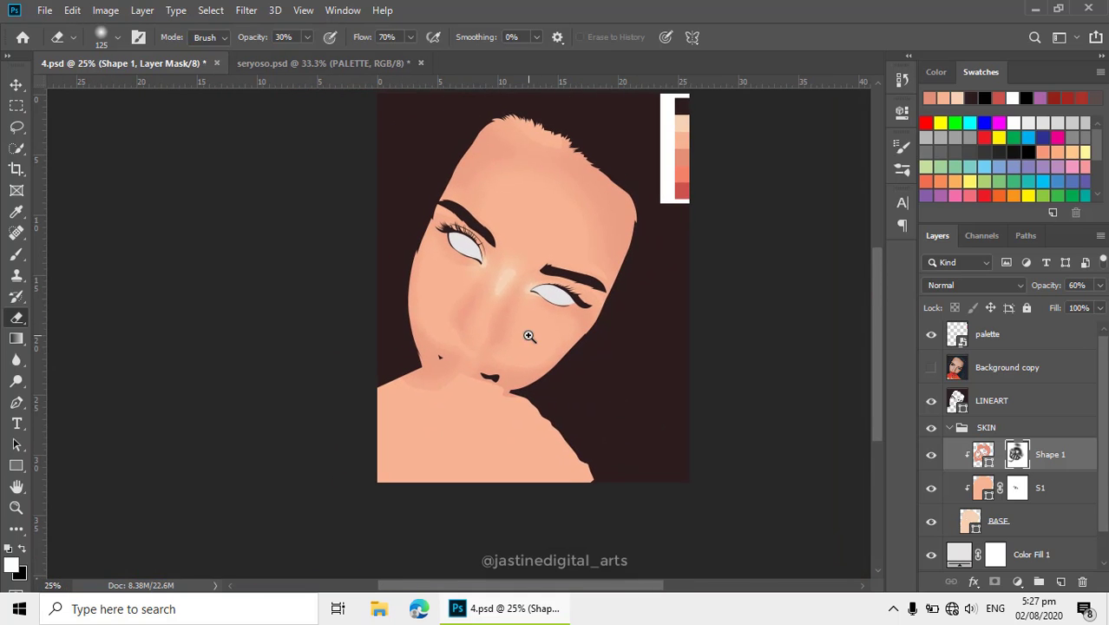
pyautogui.keyDown('ctrl'); pyautogui.click(529, 337); pyautogui.keyUp('ctrl')
pyautogui.keyDown('ctrl'); pyautogui.click(447, 295); pyautogui.keyUp('ctrl')
pyautogui.moveTo(532, 311); pyautogui.dragTo(532, 301)
pyautogui.keyDown('ctrl'); pyautogui.click(548, 289); pyautogui.keyUp('ctrl')
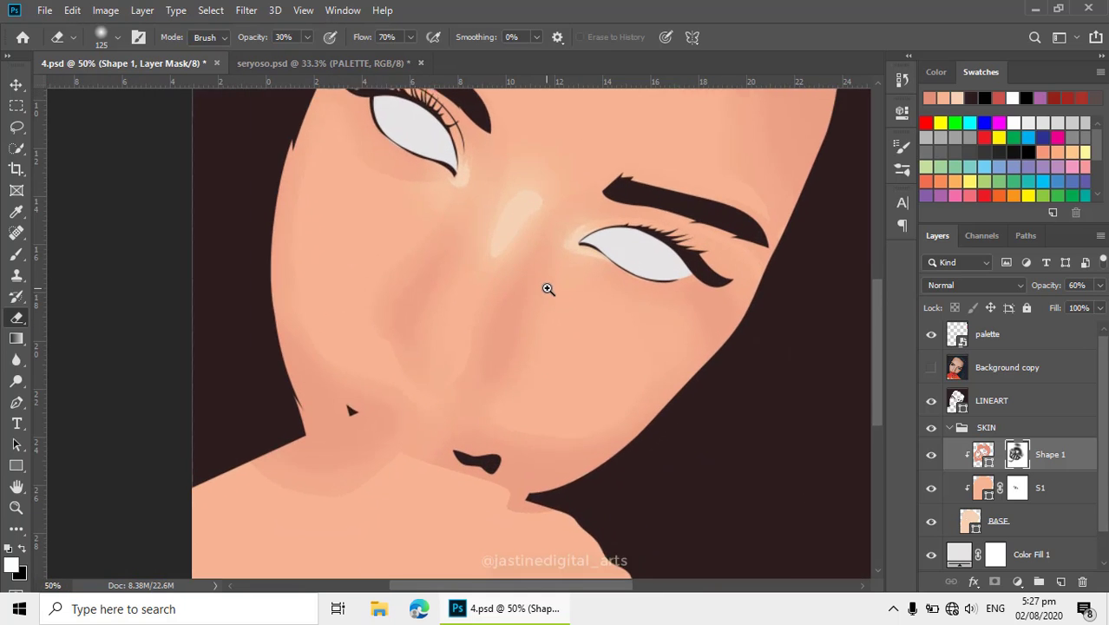
pyautogui.moveTo(482, 272); pyautogui.dragTo(552, 275)
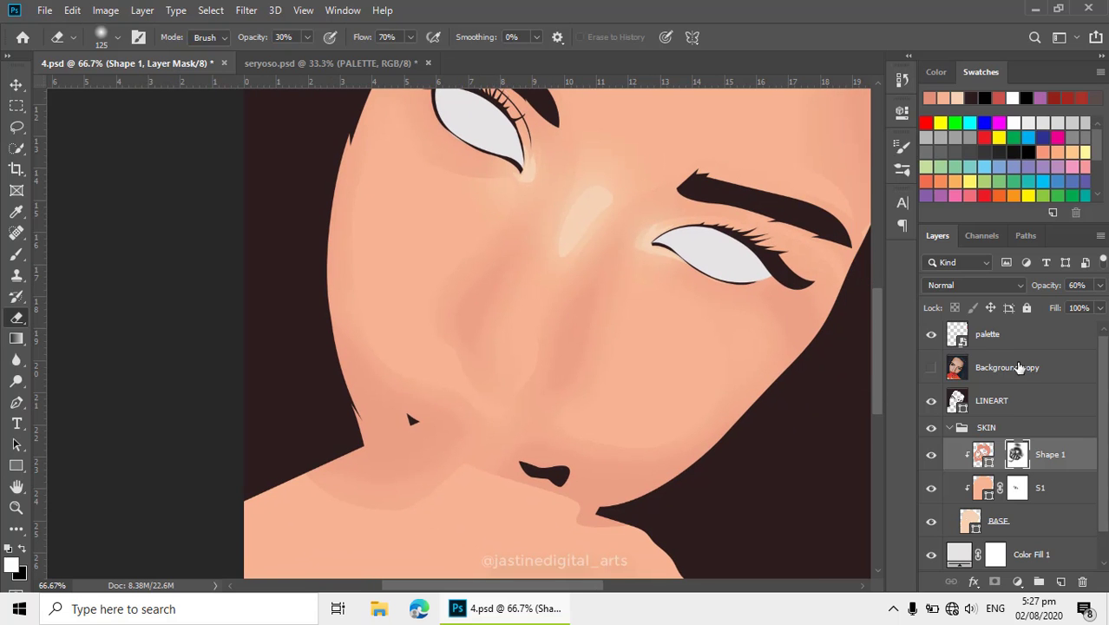
pyautogui.click(933, 369)
pyautogui.click(932, 369)
pyautogui.keyDown('alt'); pyautogui.click(543, 368); pyautogui.keyUp('alt')
pyautogui.keyDown('alt'); pyautogui.click(601, 363); pyautogui.keyUp('alt')
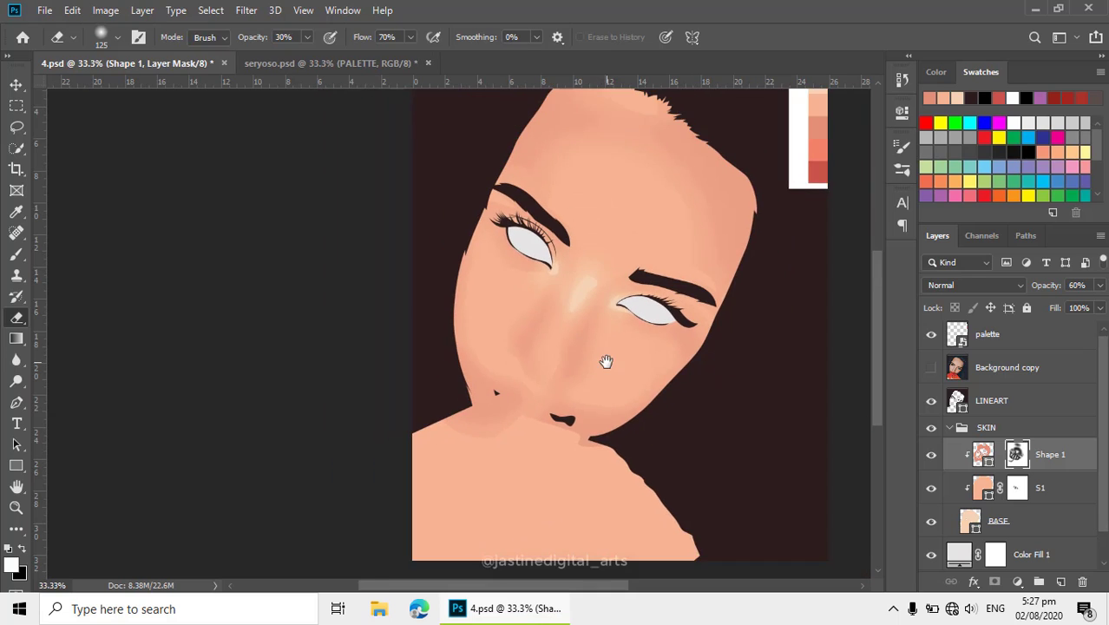
# - Reduce the eraser size to 100 and soften the upper forehead shading near the hairline on the Shape 1 mask
pyautogui.moveTo(606, 361); pyautogui.dragTo(553, 370)
pyautogui.scroll(1, 565, 218)
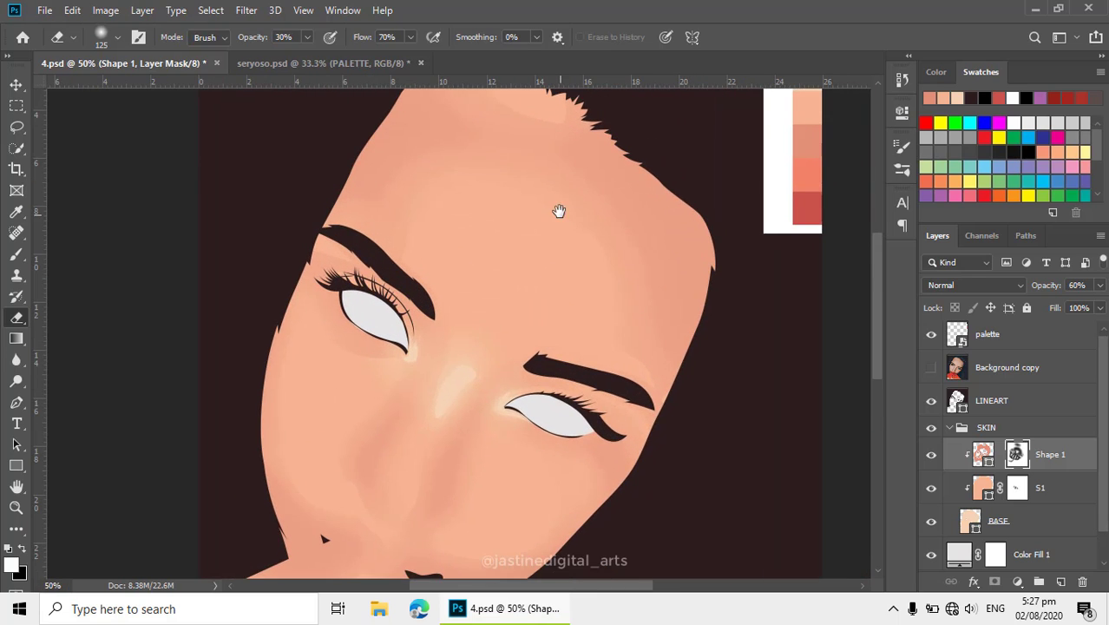
pyautogui.moveTo(565, 218); pyautogui.dragTo(525, 306)
pyautogui.scroll(1, 488, 243)
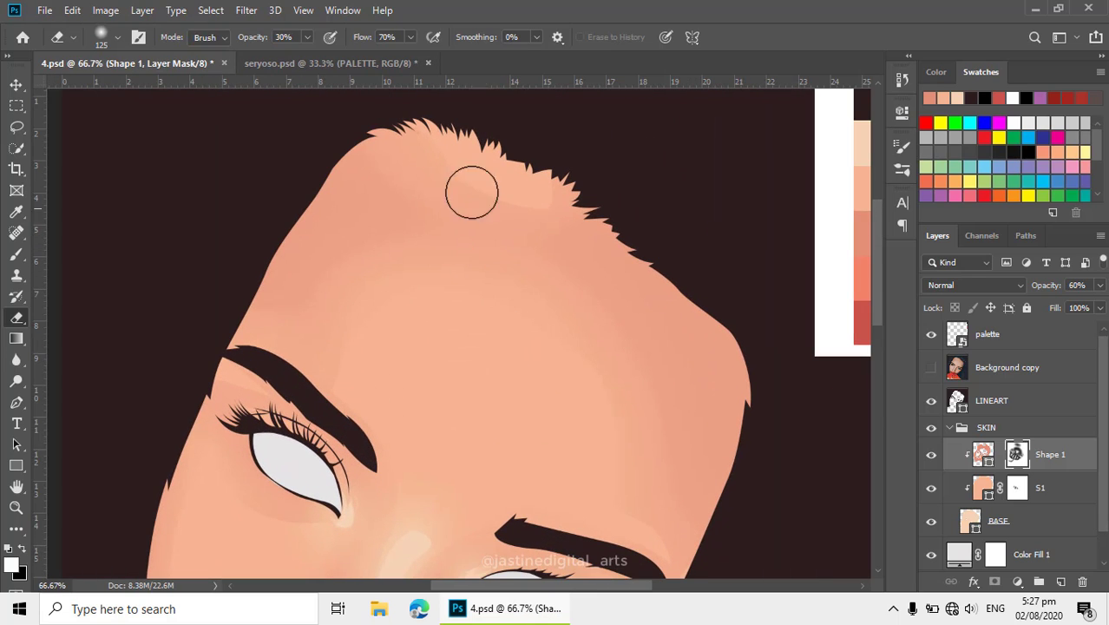
pyautogui.press('[')
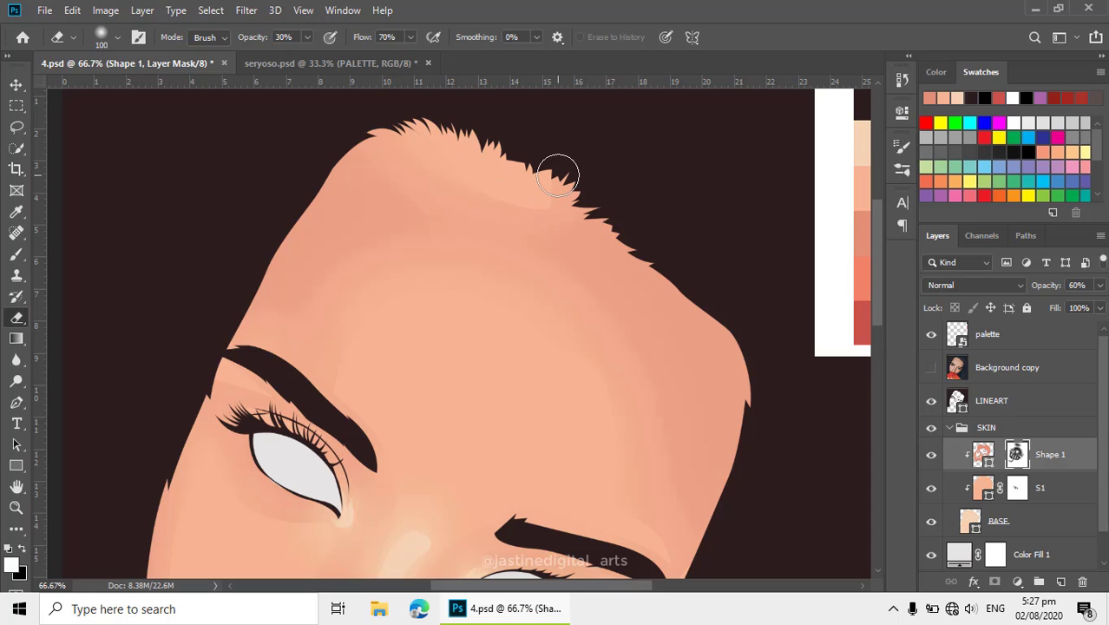
pyautogui.scroll(-2, 527, 322)
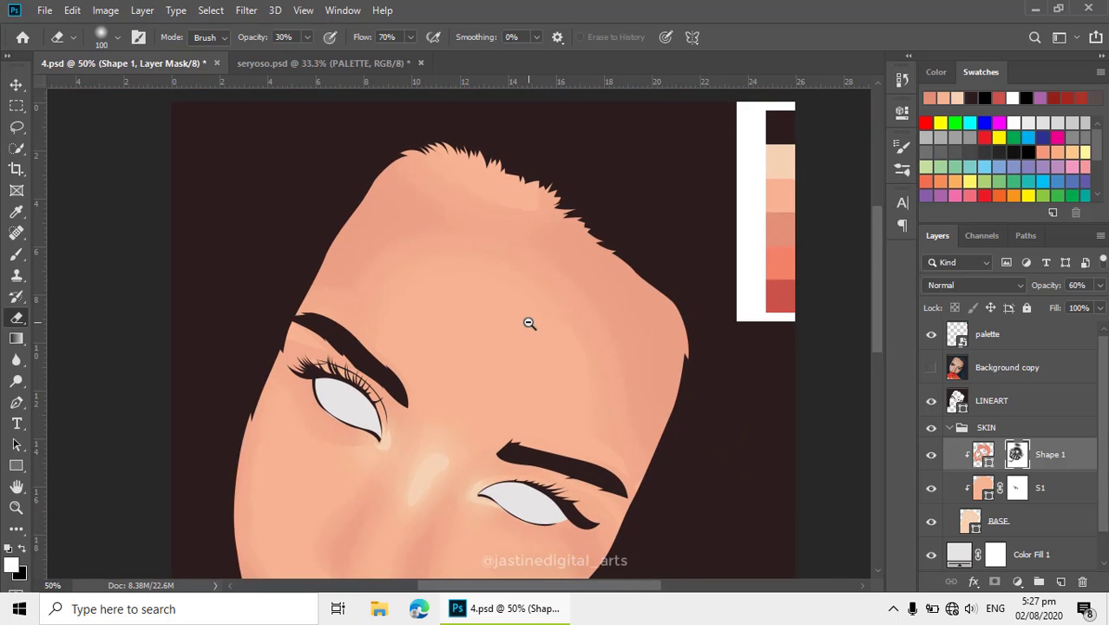
pyautogui.moveTo(537, 400); pyautogui.dragTo(550, 285)
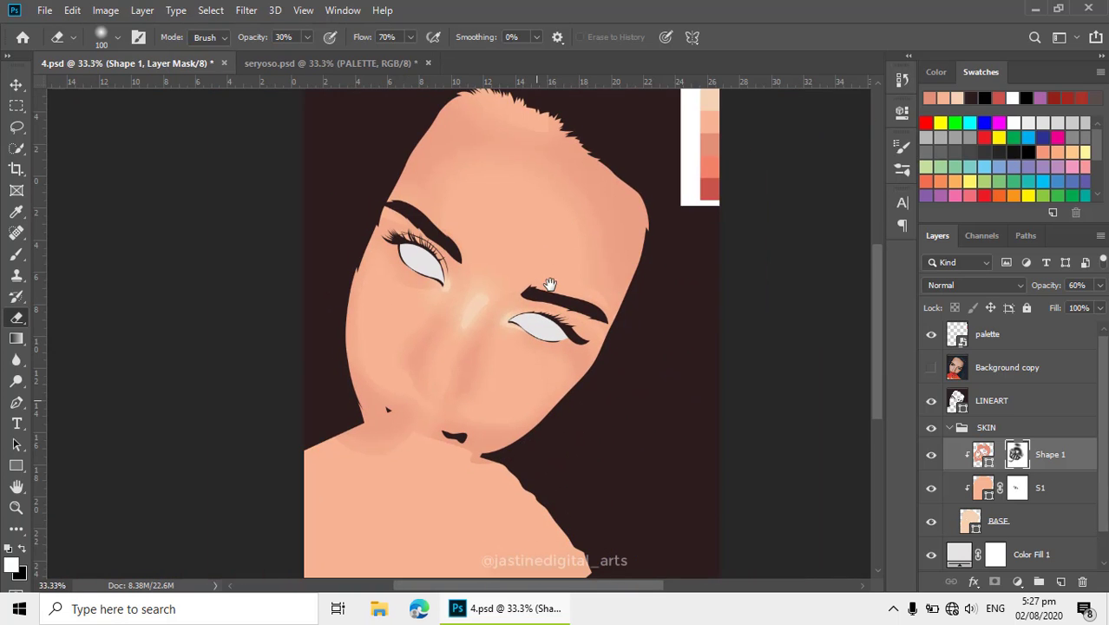
pyautogui.keyDown('ctrl'); pyautogui.click(465, 324); pyautogui.keyUp('ctrl')
pyautogui.moveTo(451, 347); pyautogui.dragTo(490, 325)
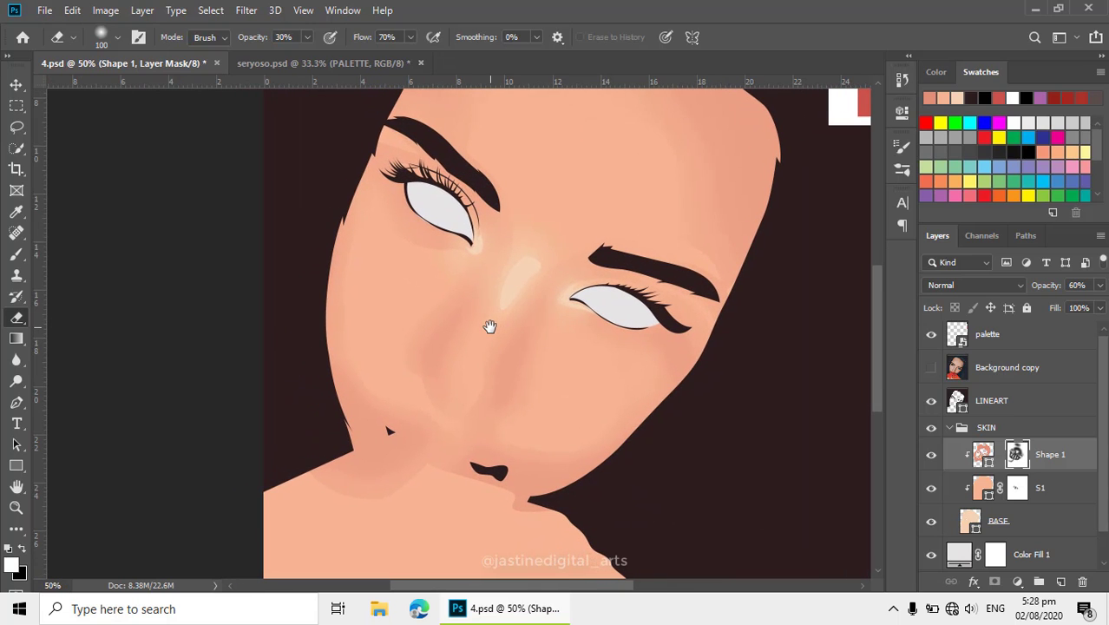